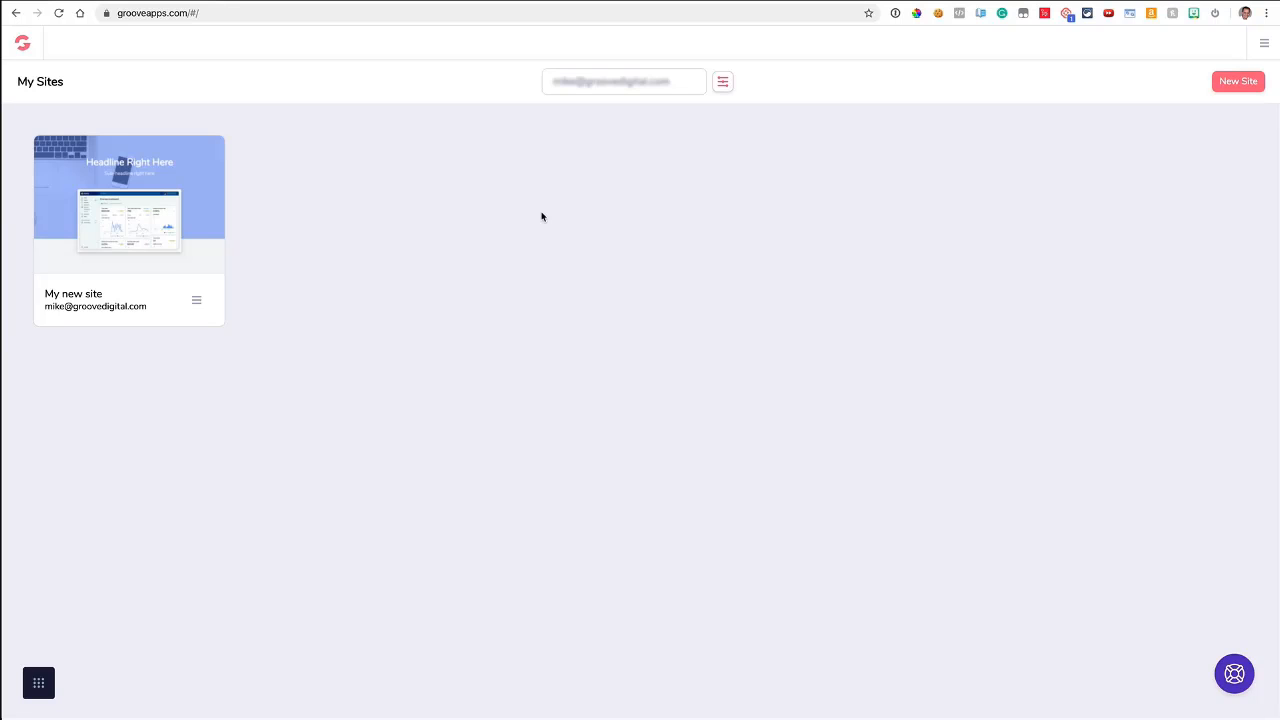
left_click(39, 684)
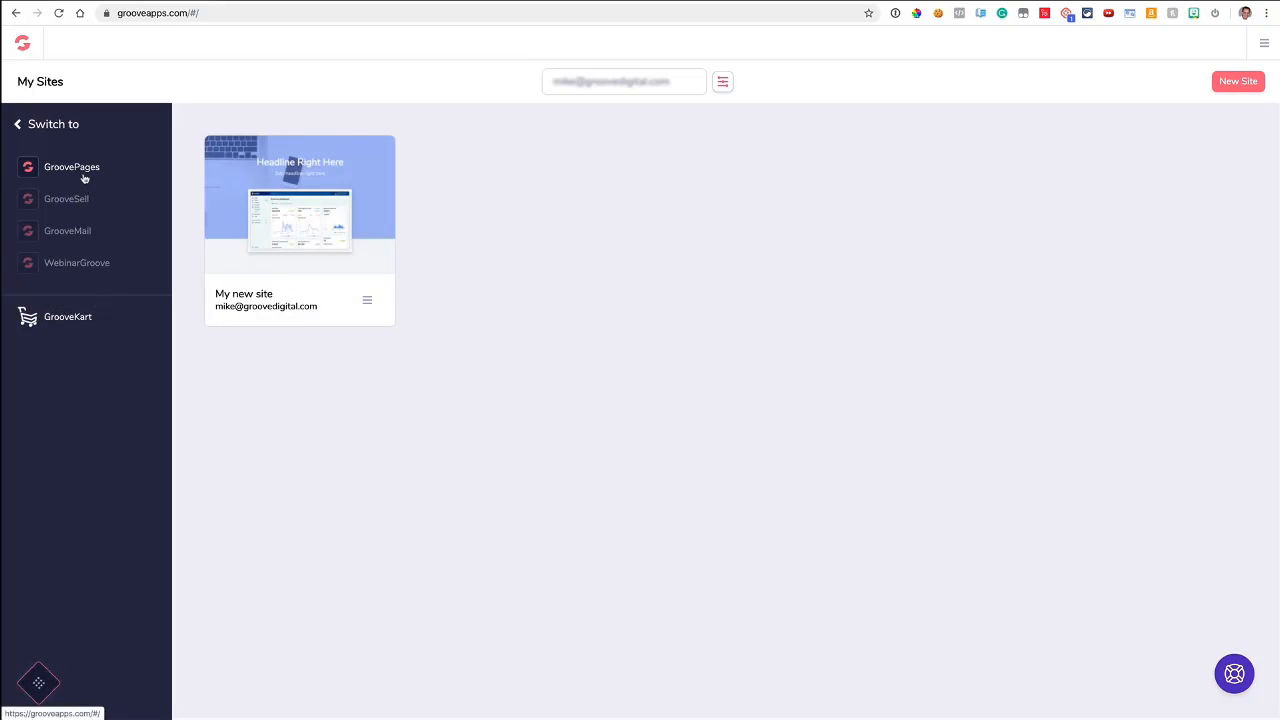
left_click(33, 689)
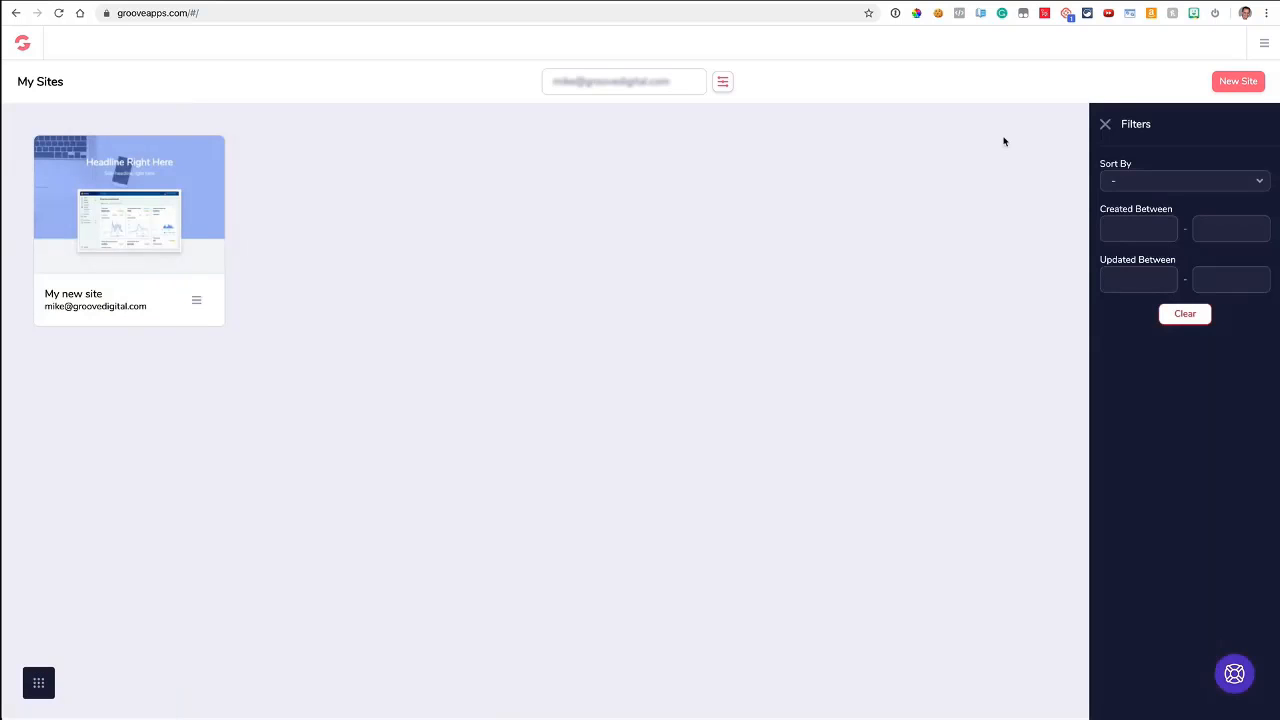
left_click(1105, 125)
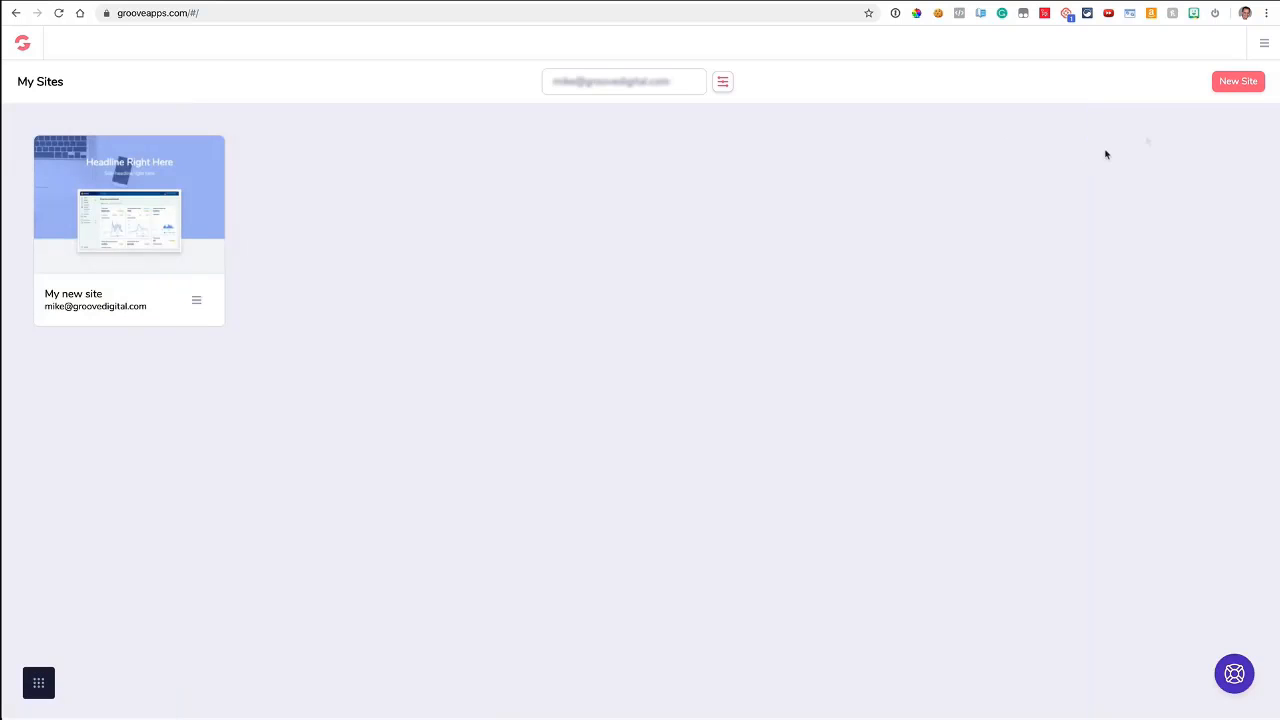
- Create a new site starting from scratch with the blank template
left_click(1238, 83)
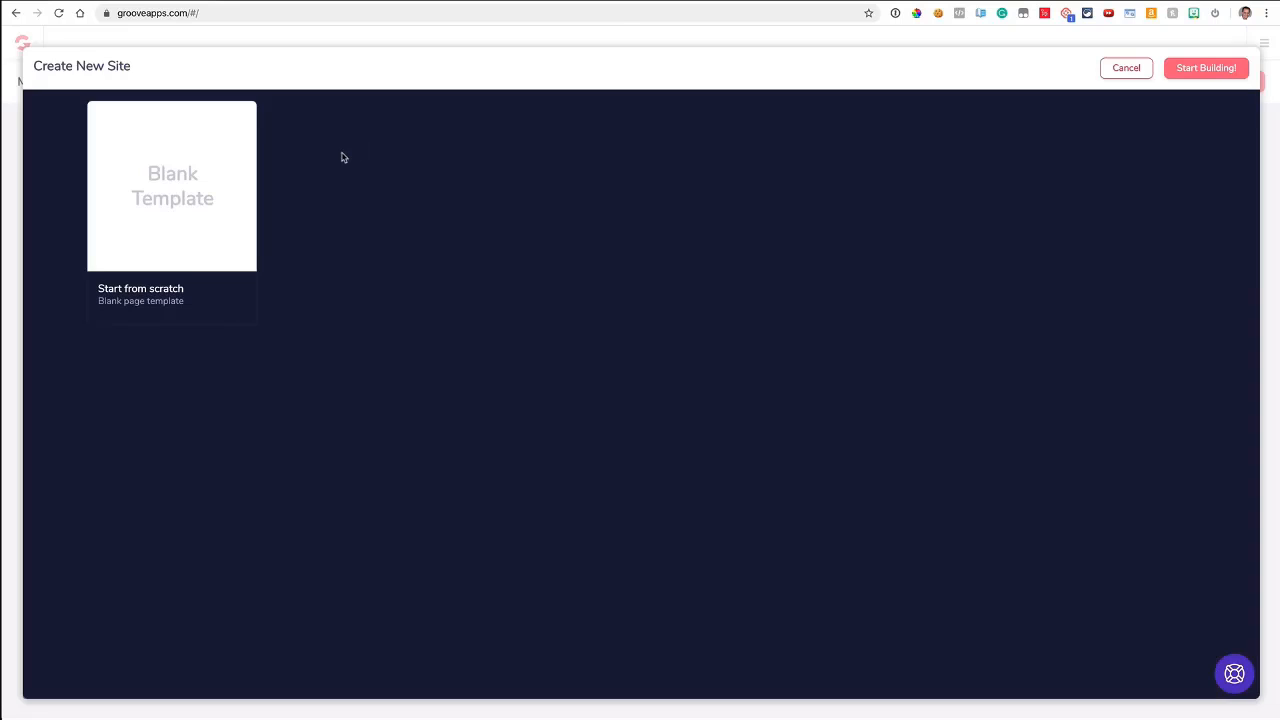
left_click(220, 194)
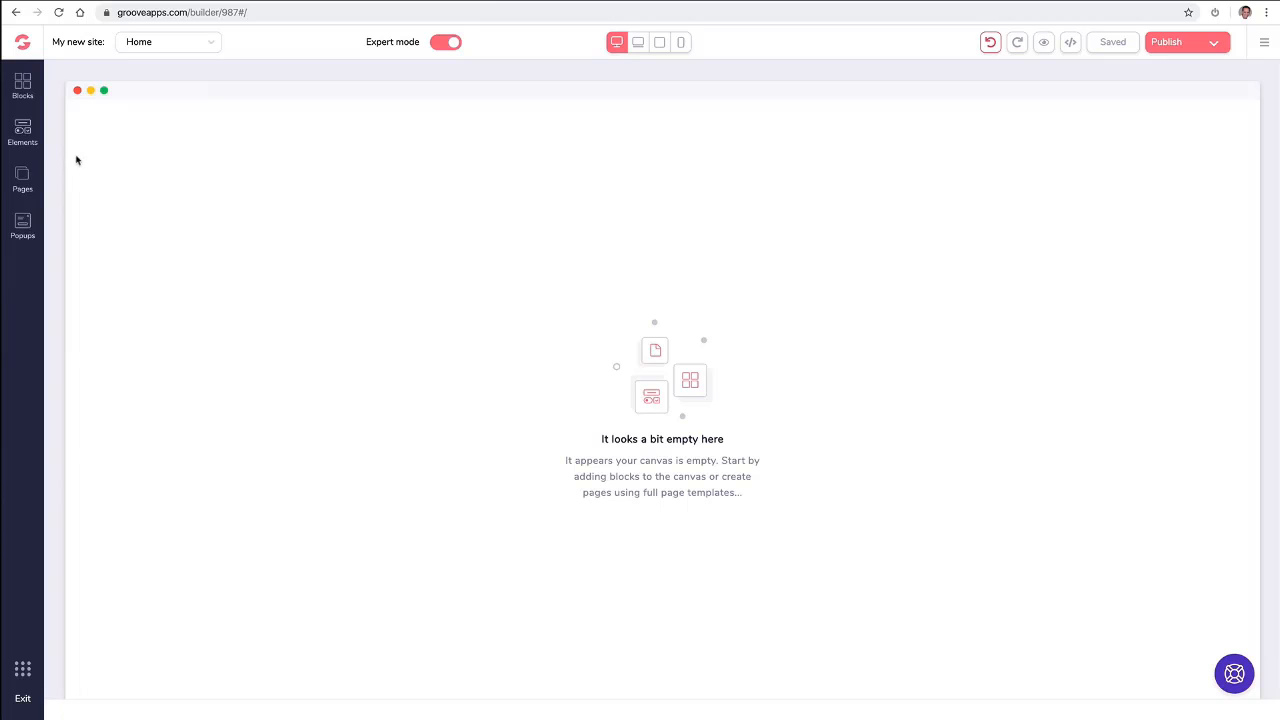
- Add the wireframe block with a navigation bar, a centred headline and two buttons to the empty canvas
left_click(23, 85)
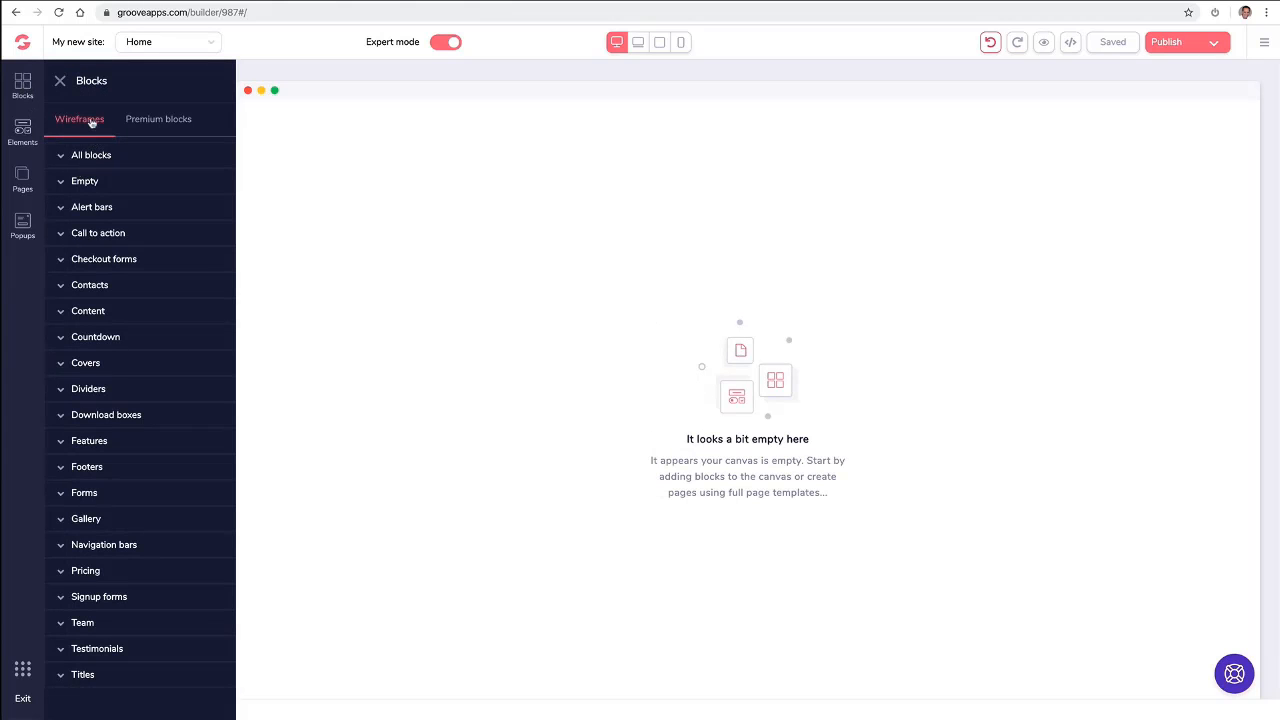
left_click(164, 122)
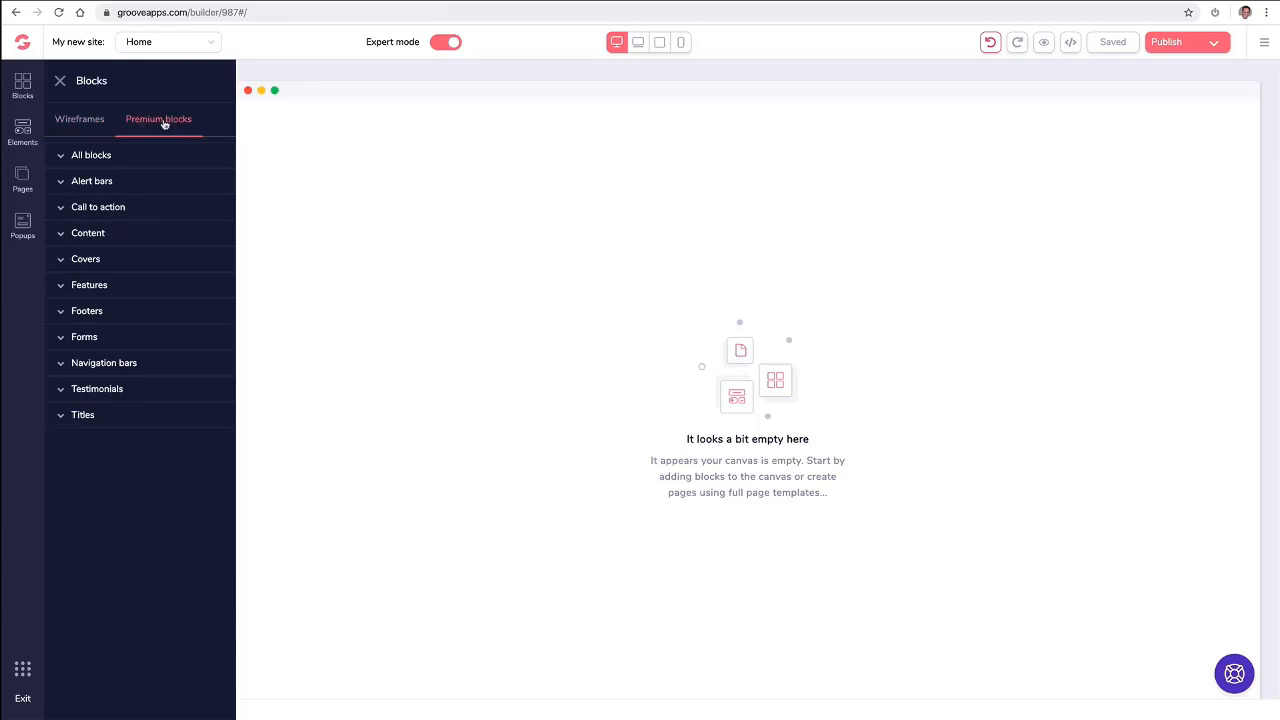
left_click(91, 122)
left_click(94, 156)
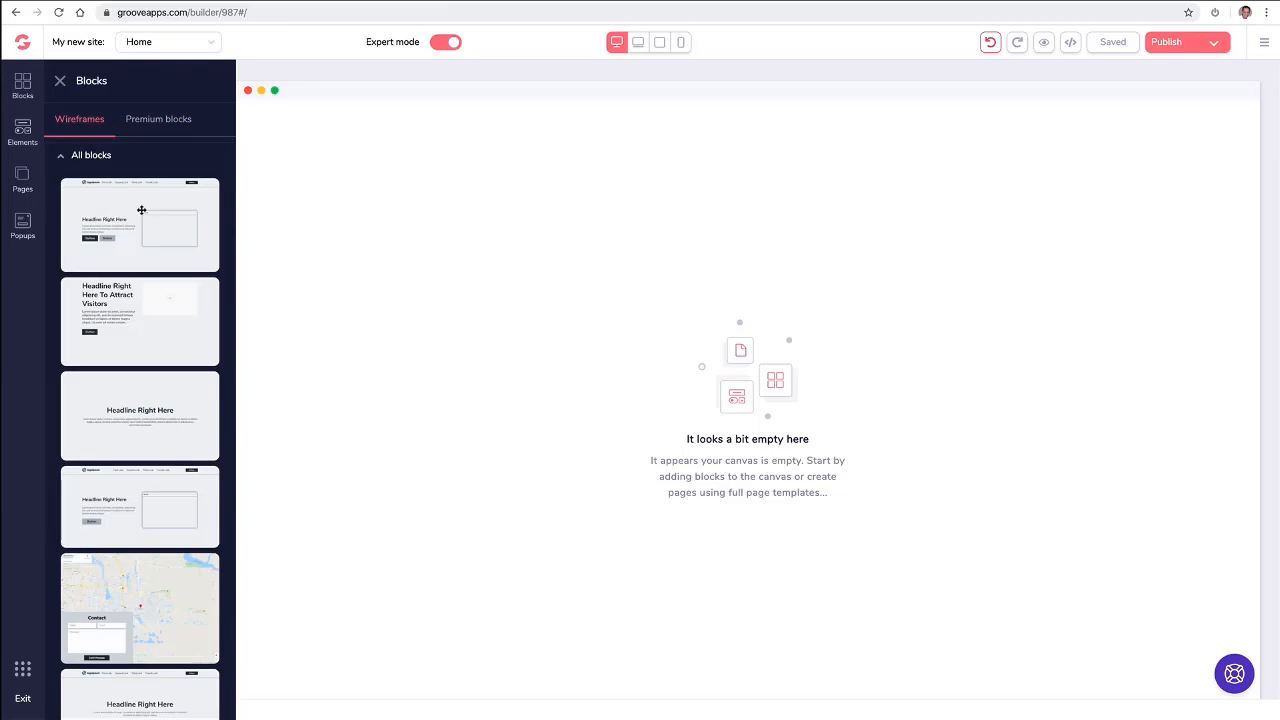
scroll(141, 210, "down", 1)
scroll(141, 211, "down", 1)
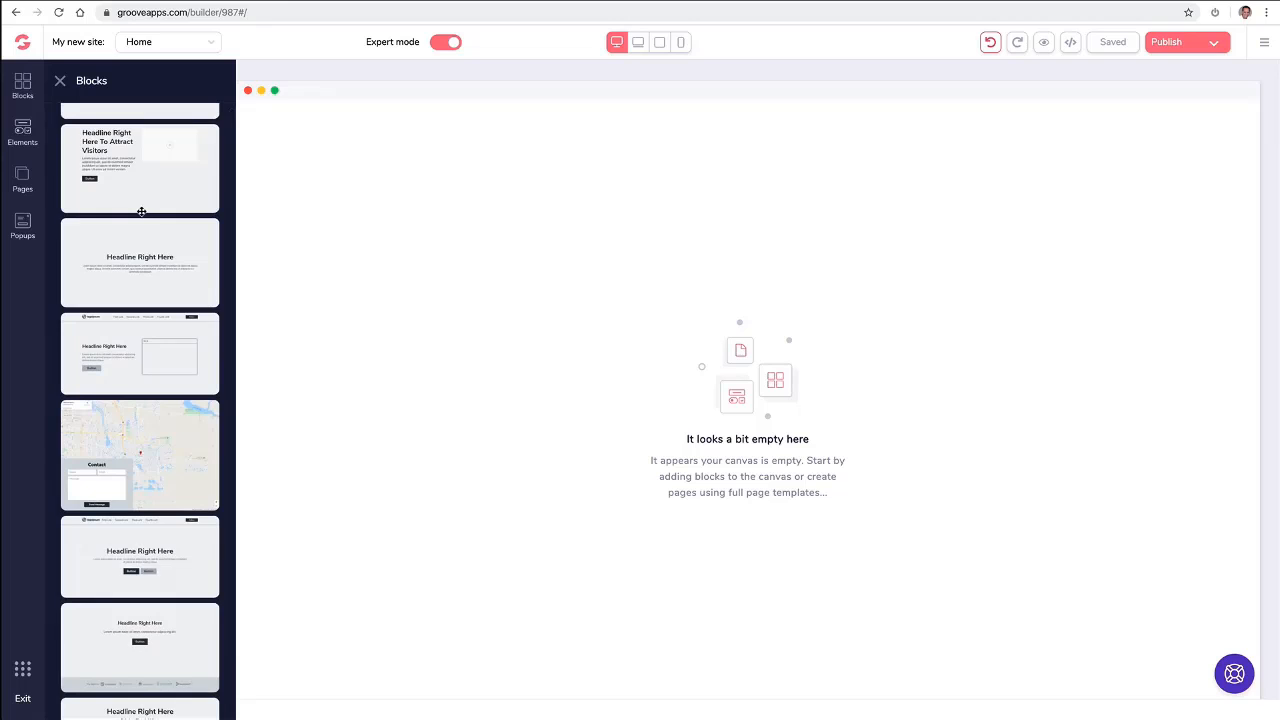
scroll(141, 212, "down", 5)
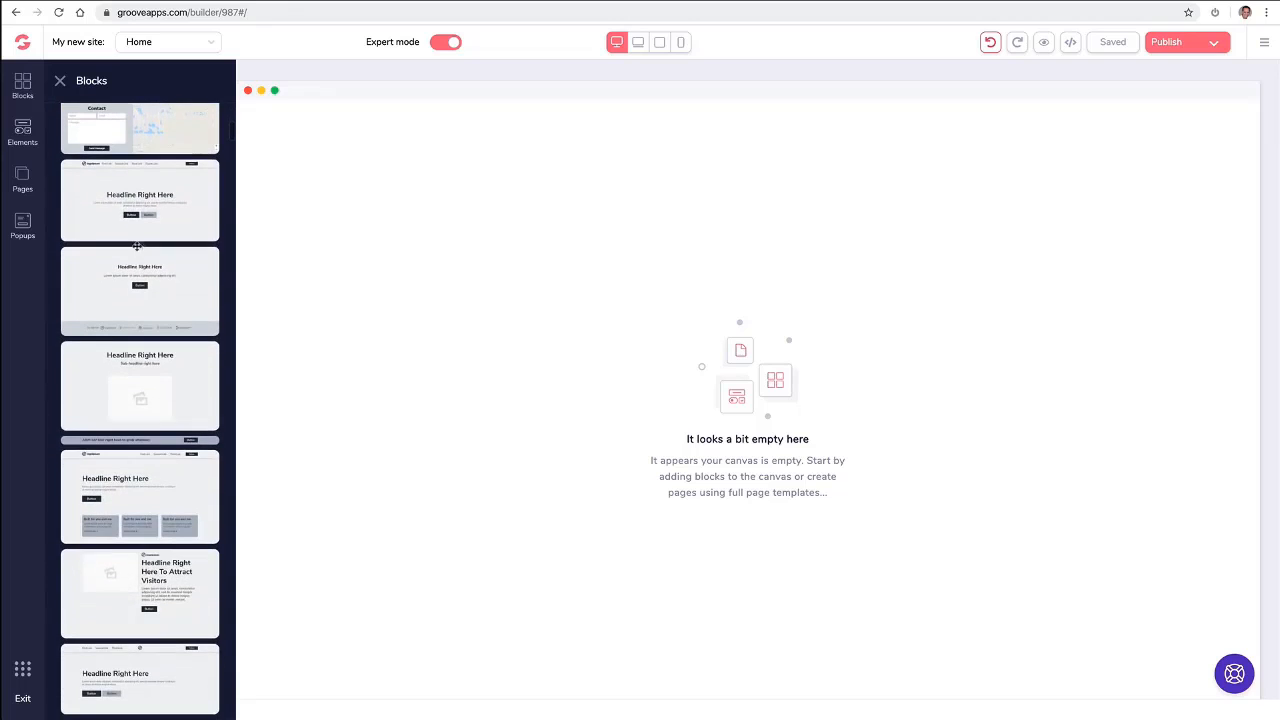
left_click_drag(137, 212, 470, 200)
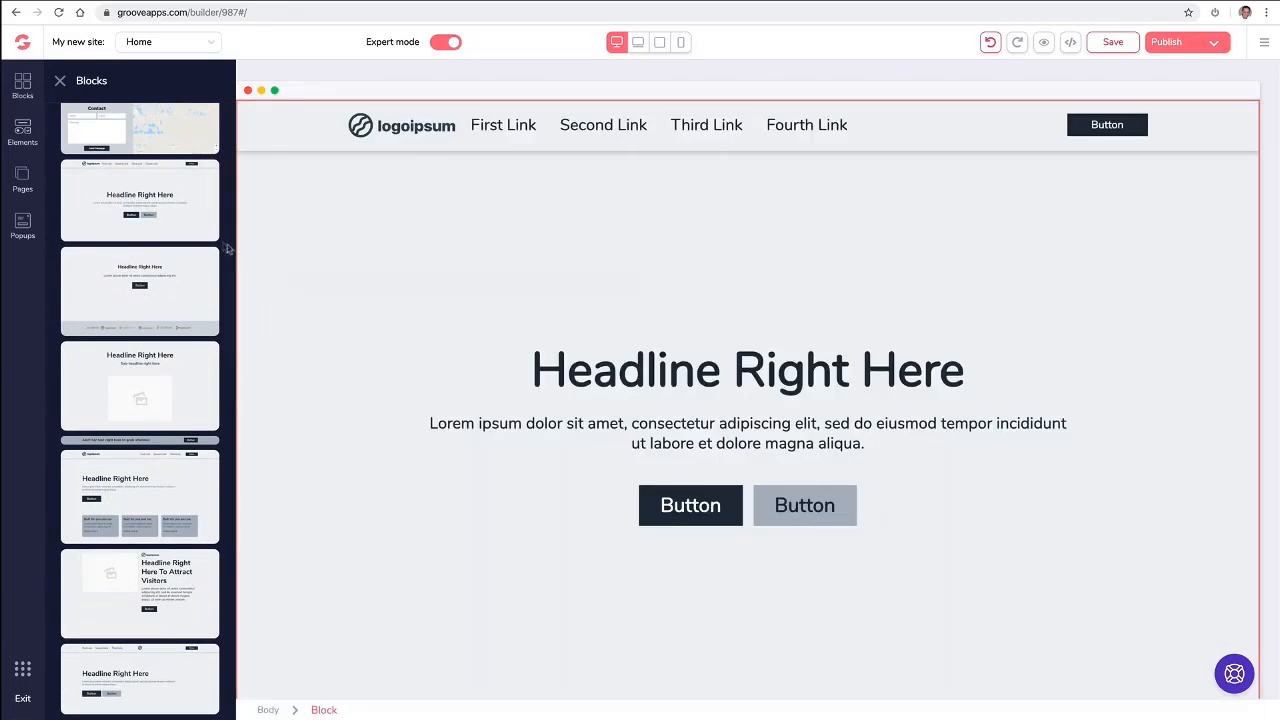
- Delete the wireframe headline block from the Home page
scroll(160, 272, "up", 1)
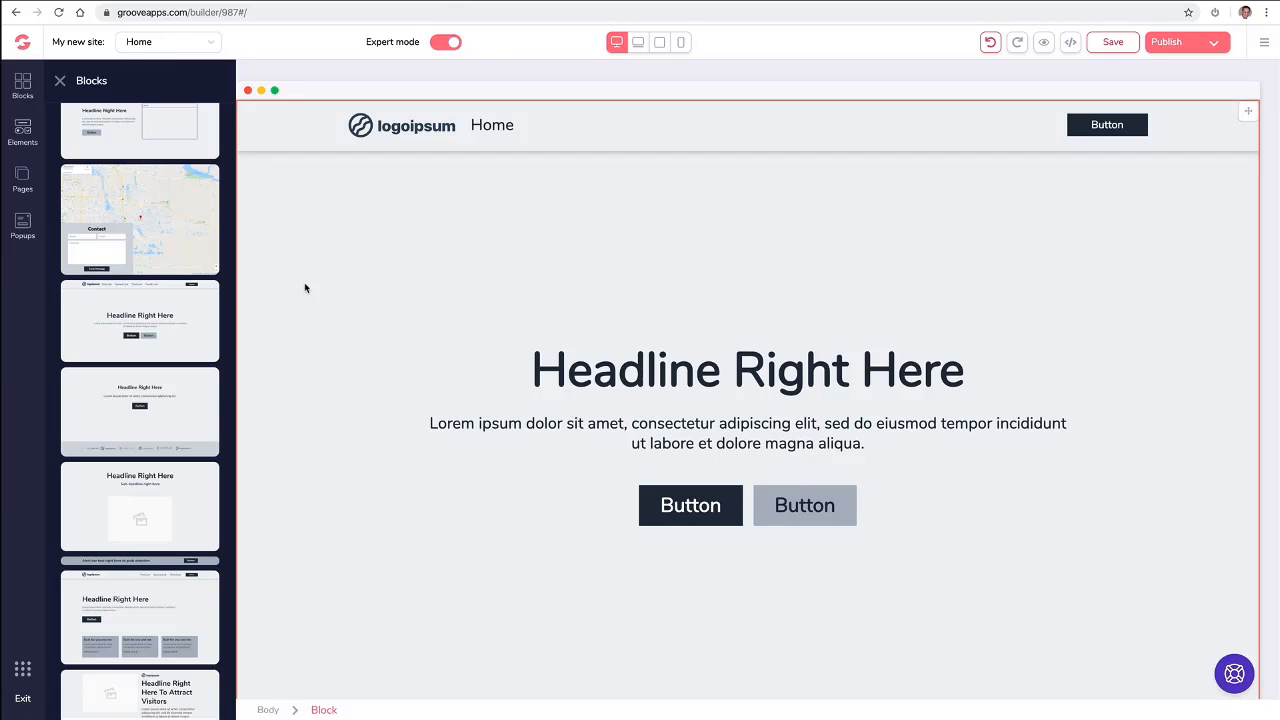
left_click(359, 230)
left_click(128, 128)
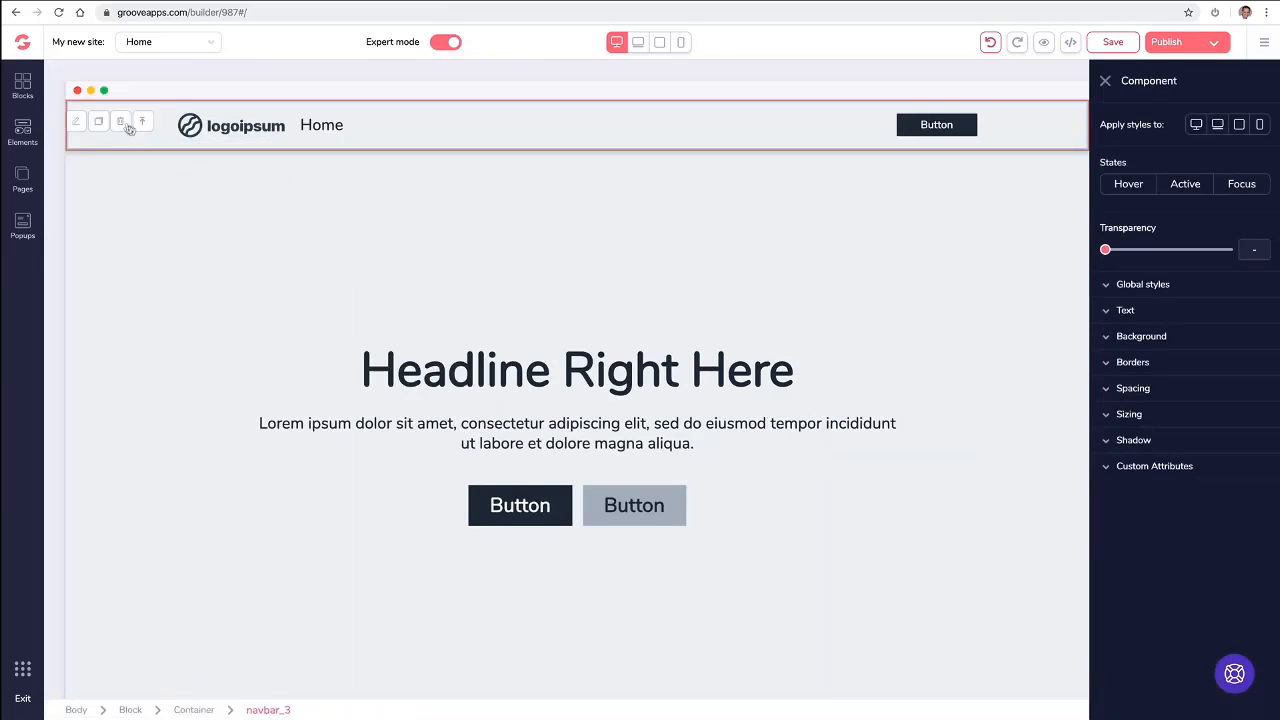
left_click(118, 124)
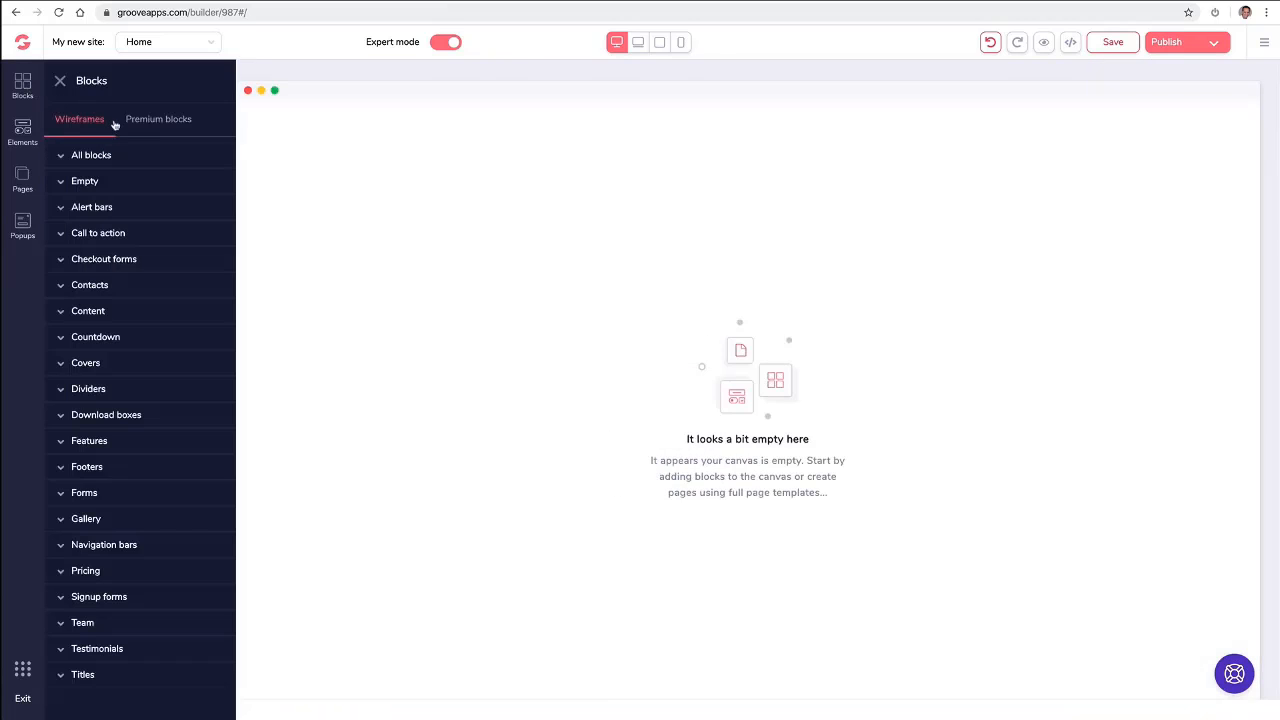
- Add the premium block with a headline, sub-headline and dashboard screenshot on a blue laptop background to the page
left_click(132, 127)
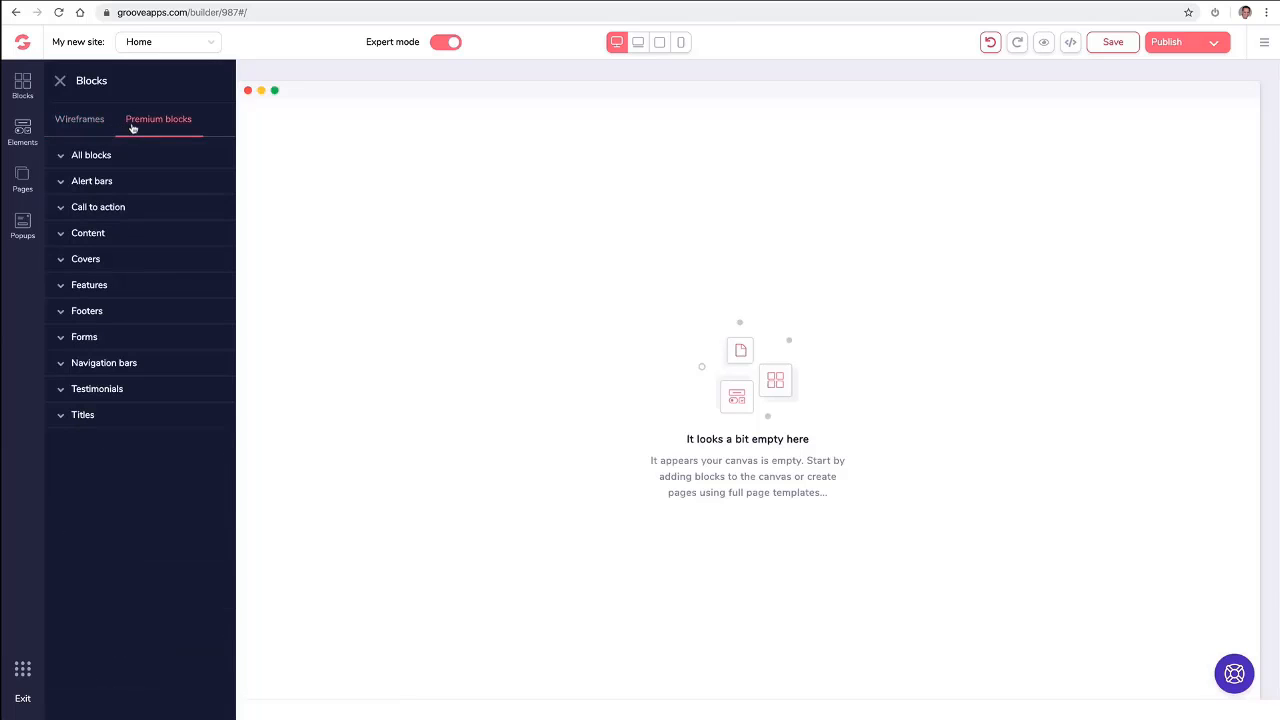
left_click(100, 156)
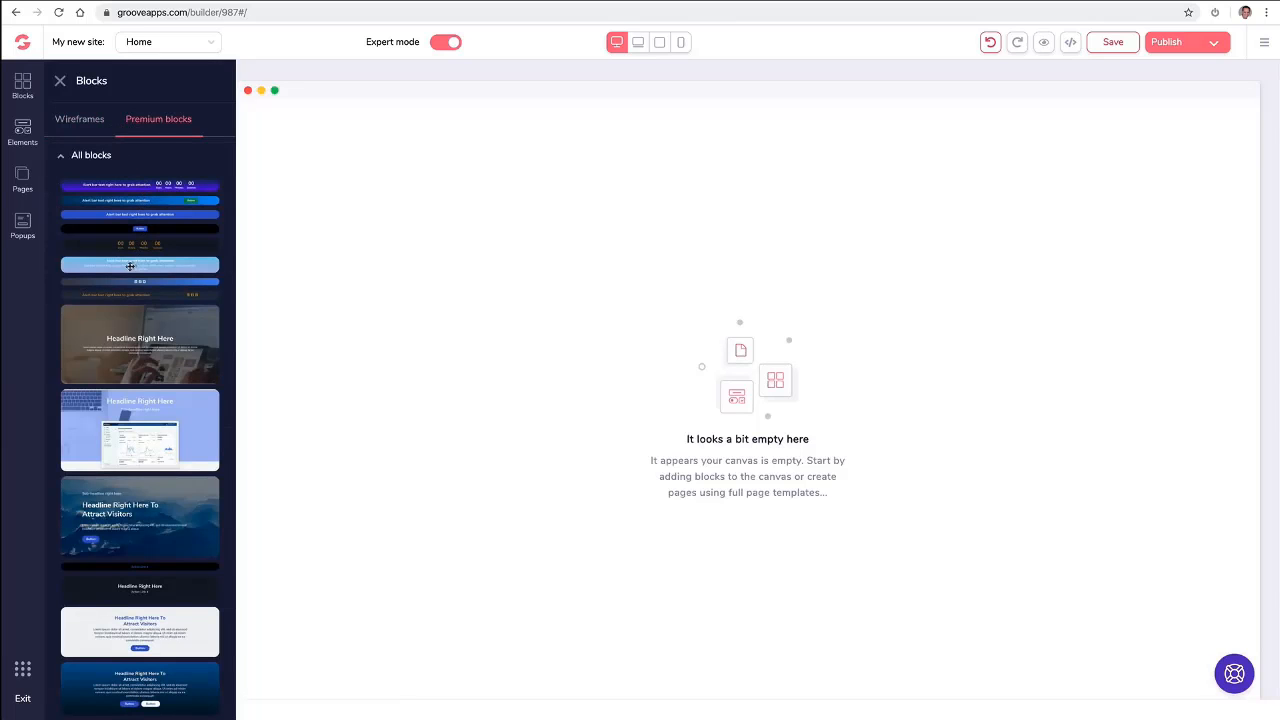
scroll(150, 290, "down", 1)
left_click_drag(150, 348, 494, 163)
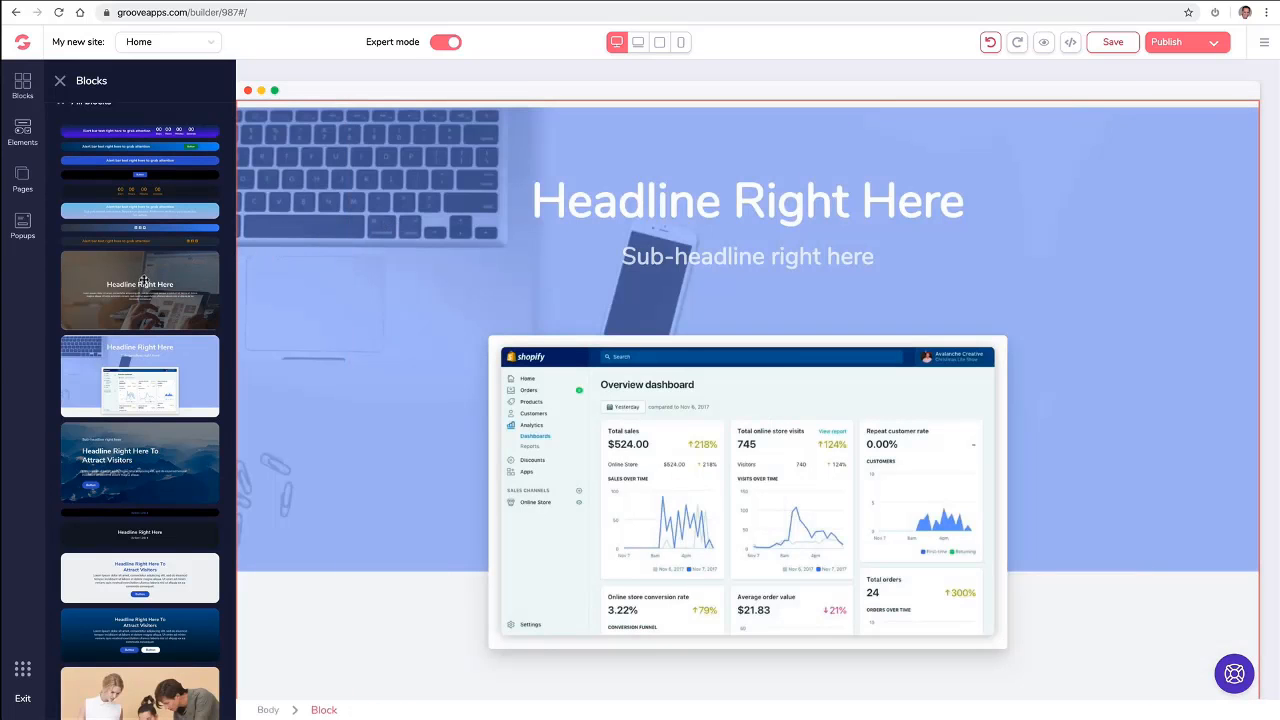
- Look through the premium blocks, including the call to action designs, and the available page elements
scroll(143, 284, "down", 4)
scroll(143, 284, "down", 6)
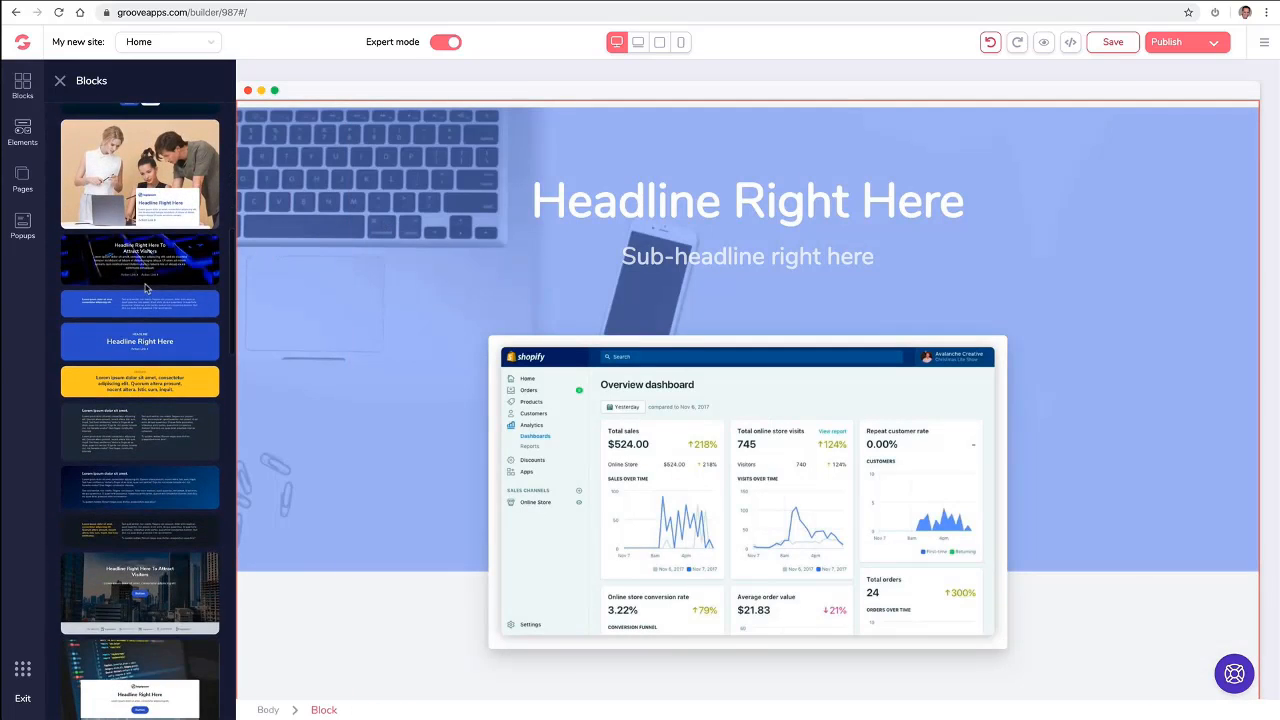
scroll(147, 284, "up", 3)
scroll(147, 284, "up", 8)
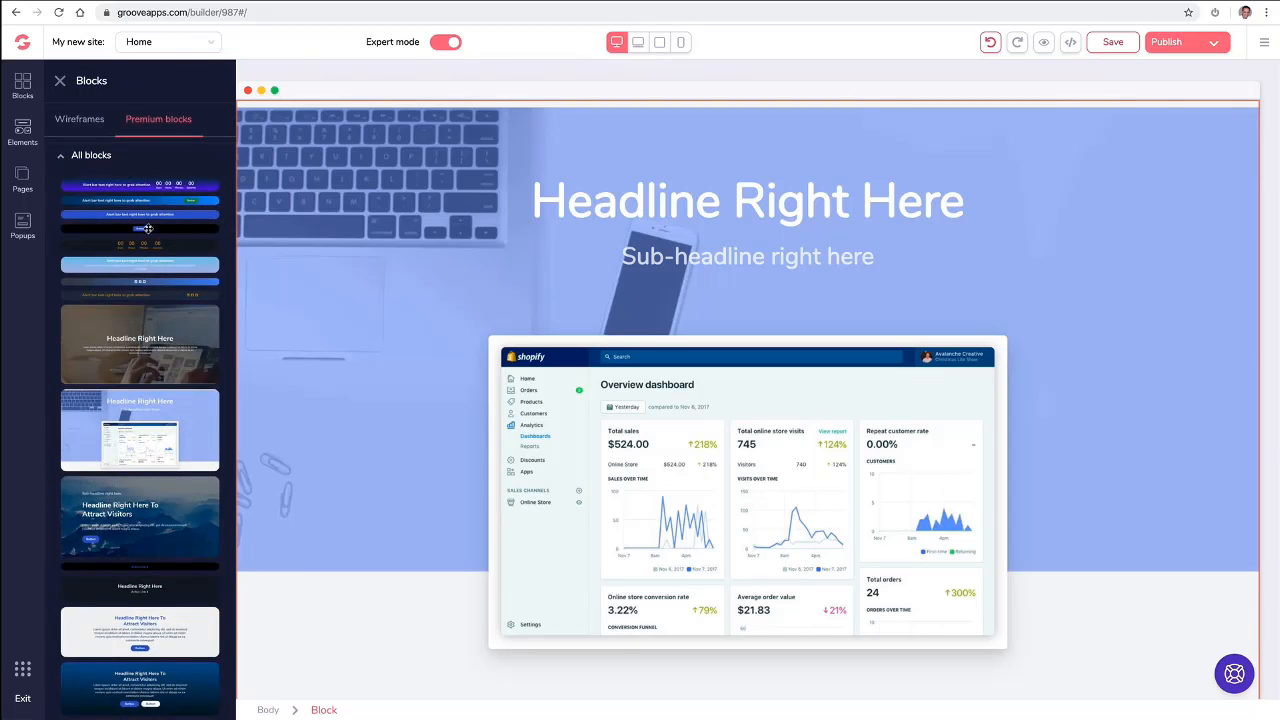
left_click(292, 158)
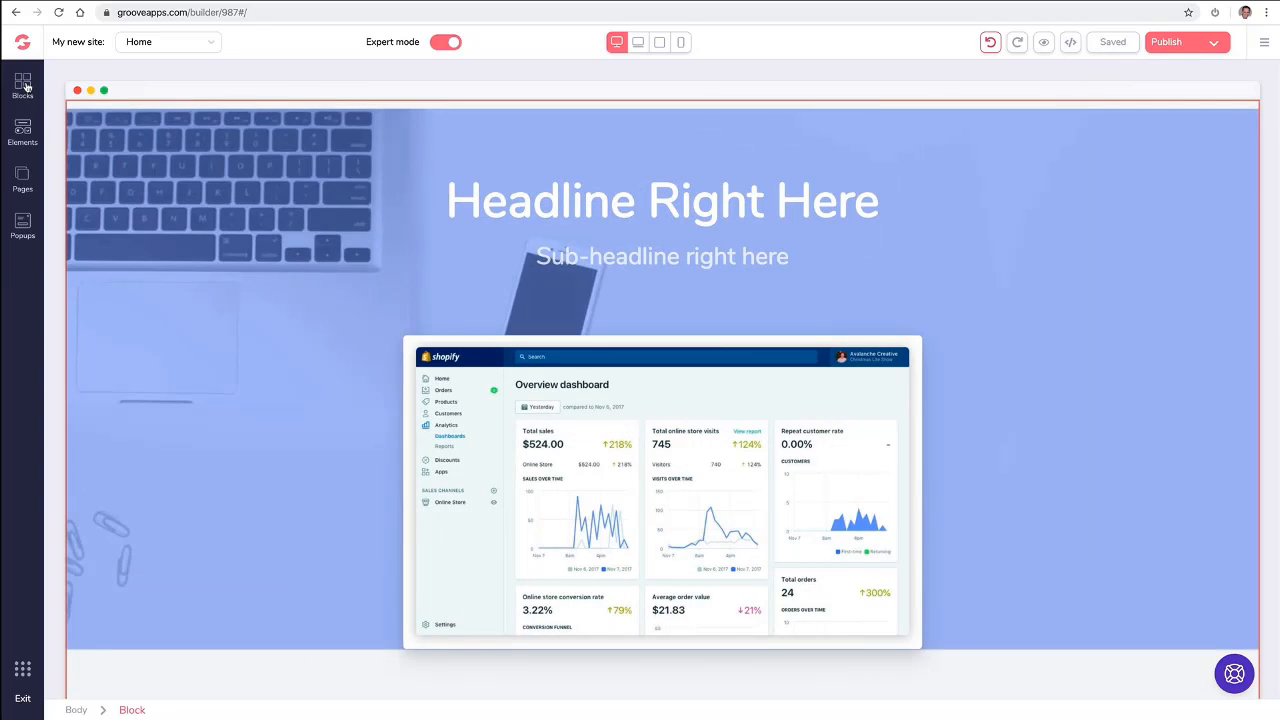
left_click(23, 86)
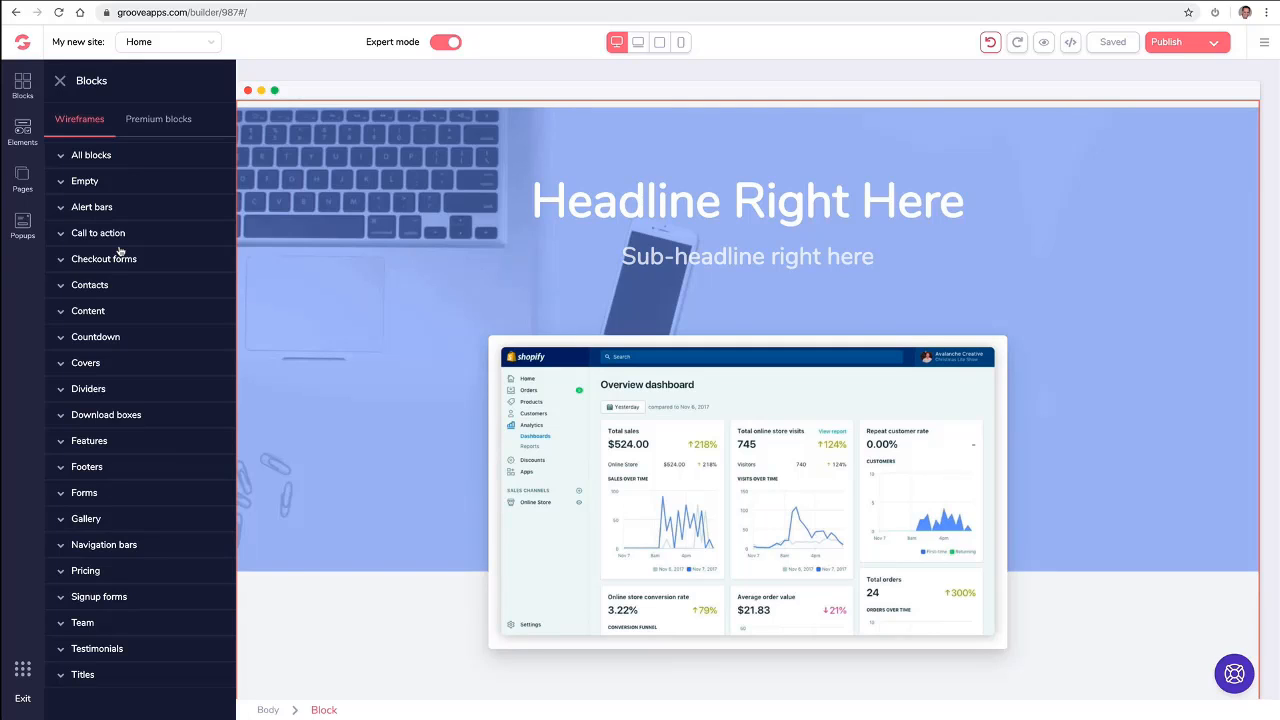
left_click(130, 121)
left_click(112, 206)
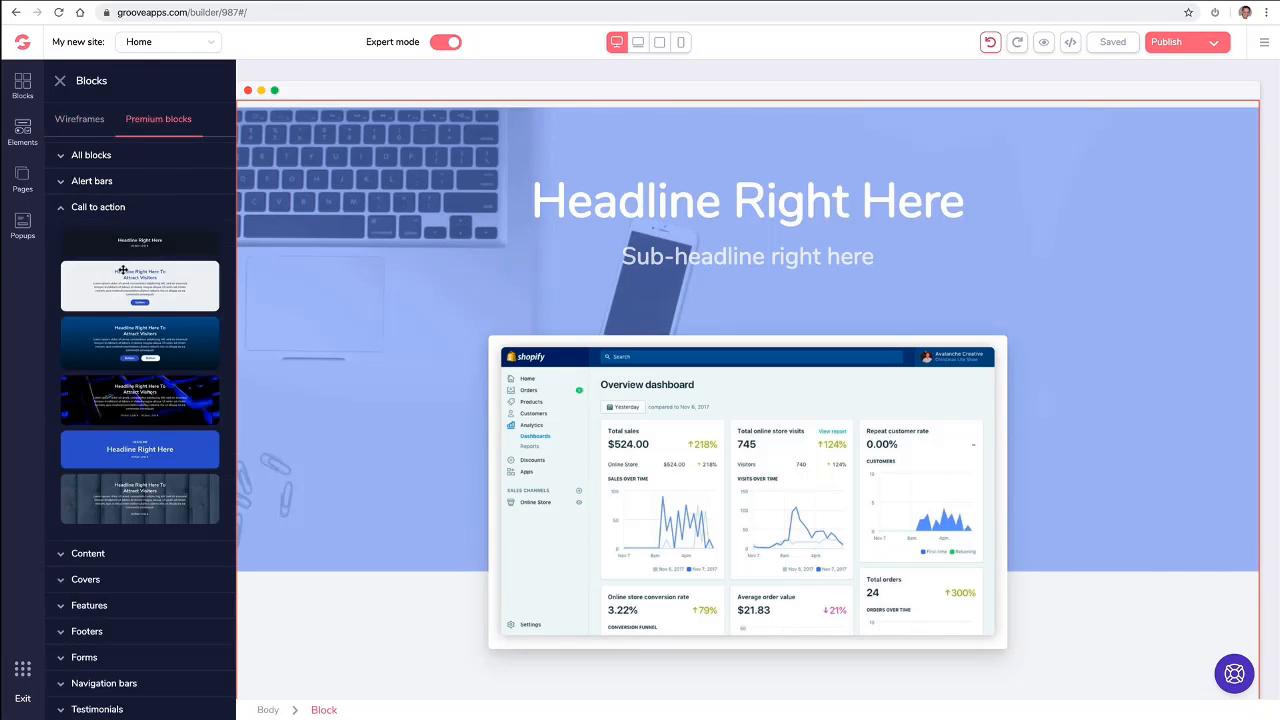
left_click(74, 120)
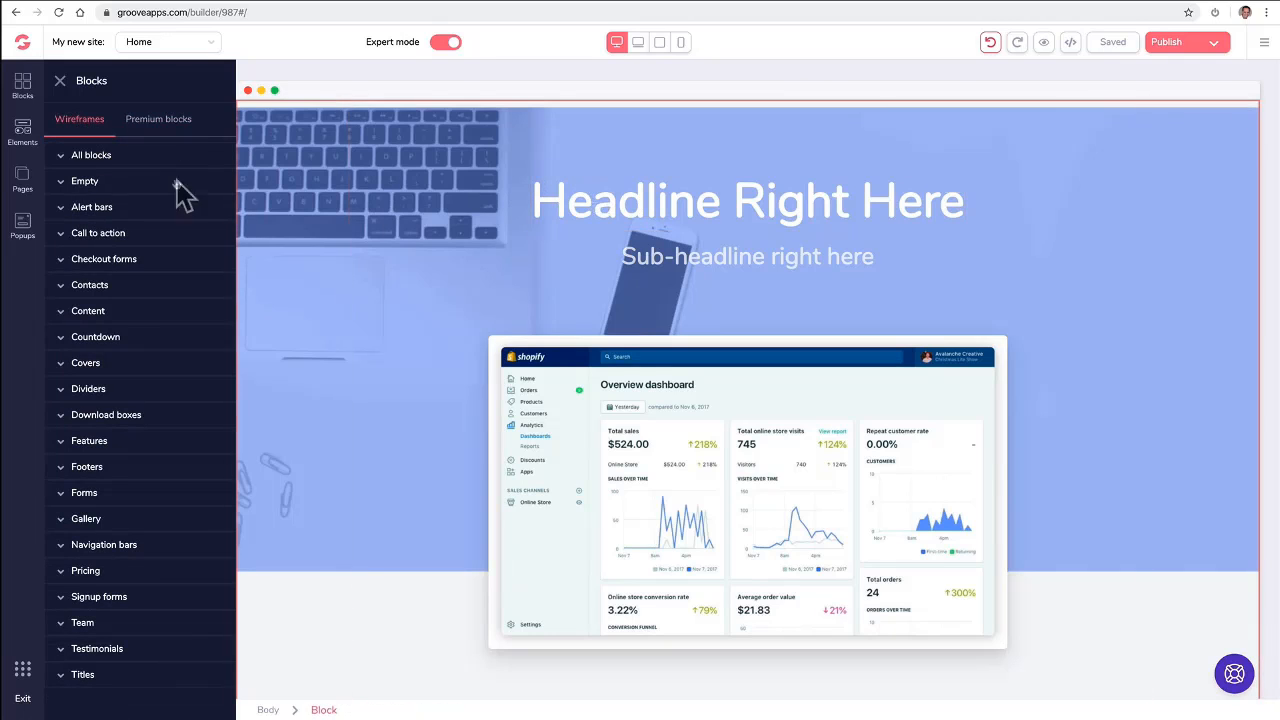
left_click(24, 128)
scroll(119, 233, "down", 10)
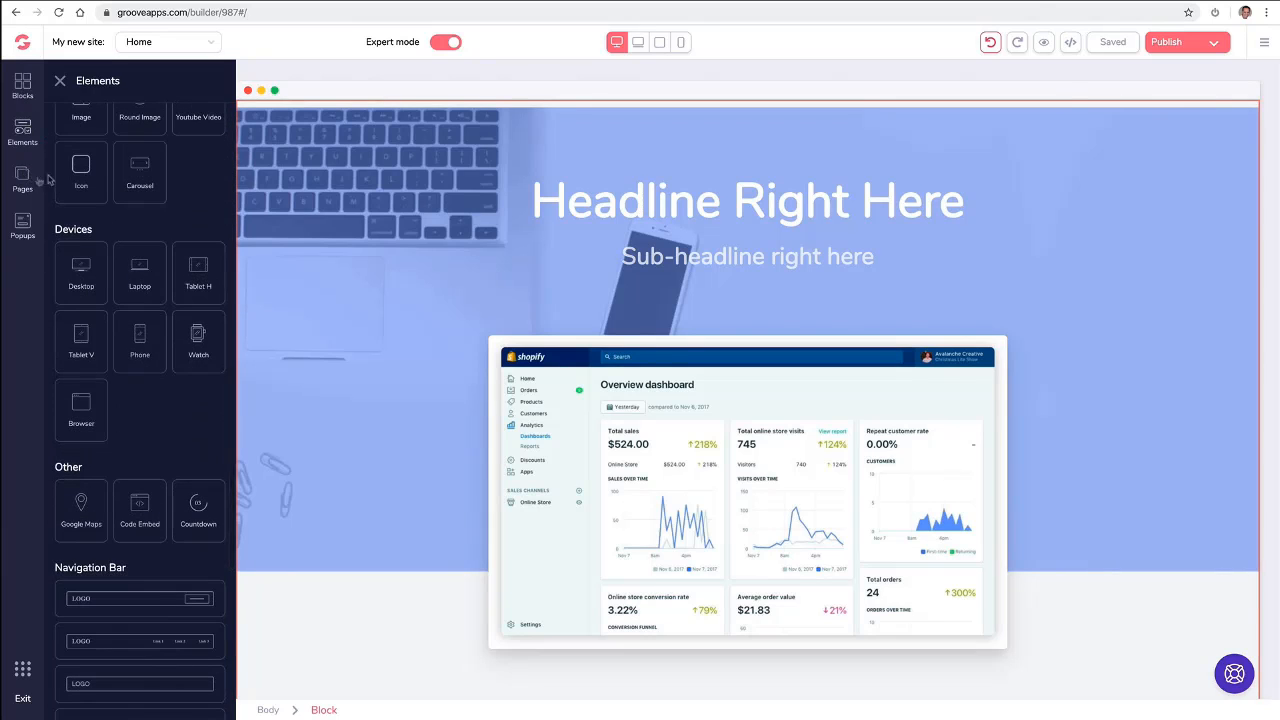
- Inspect the text and background style options of the headline block's container
left_click(440, 177)
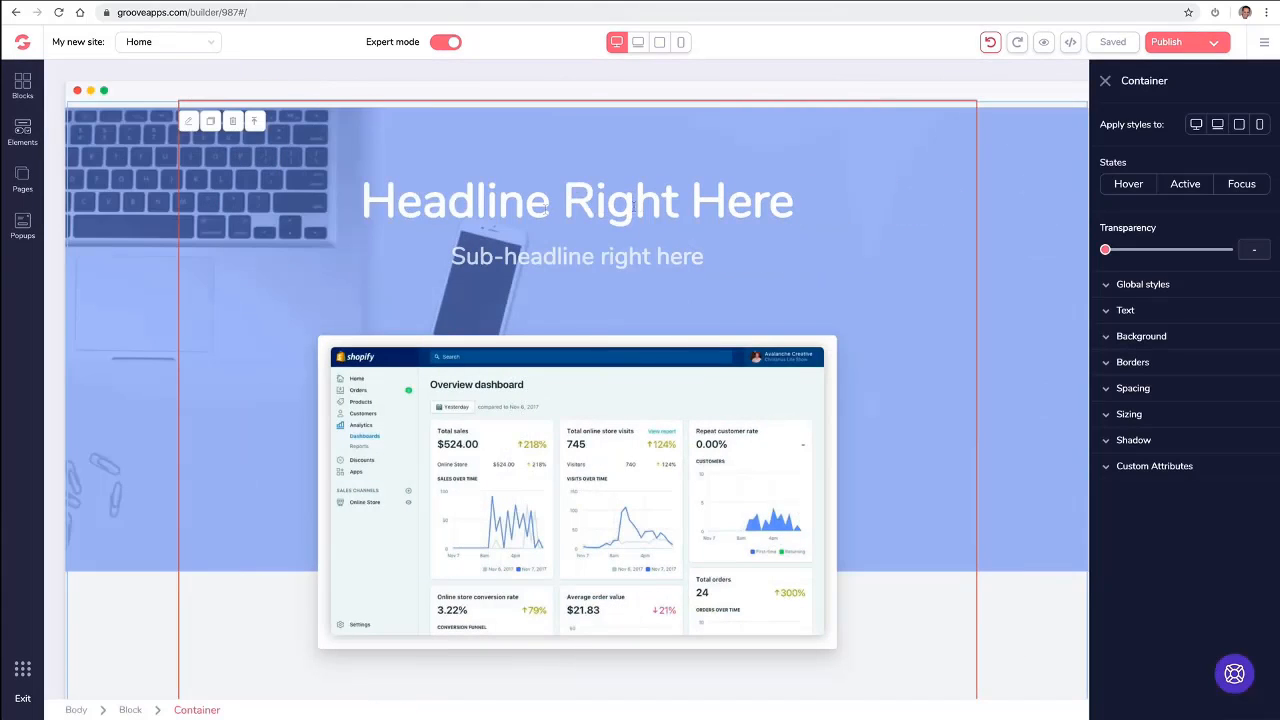
left_click(1106, 311)
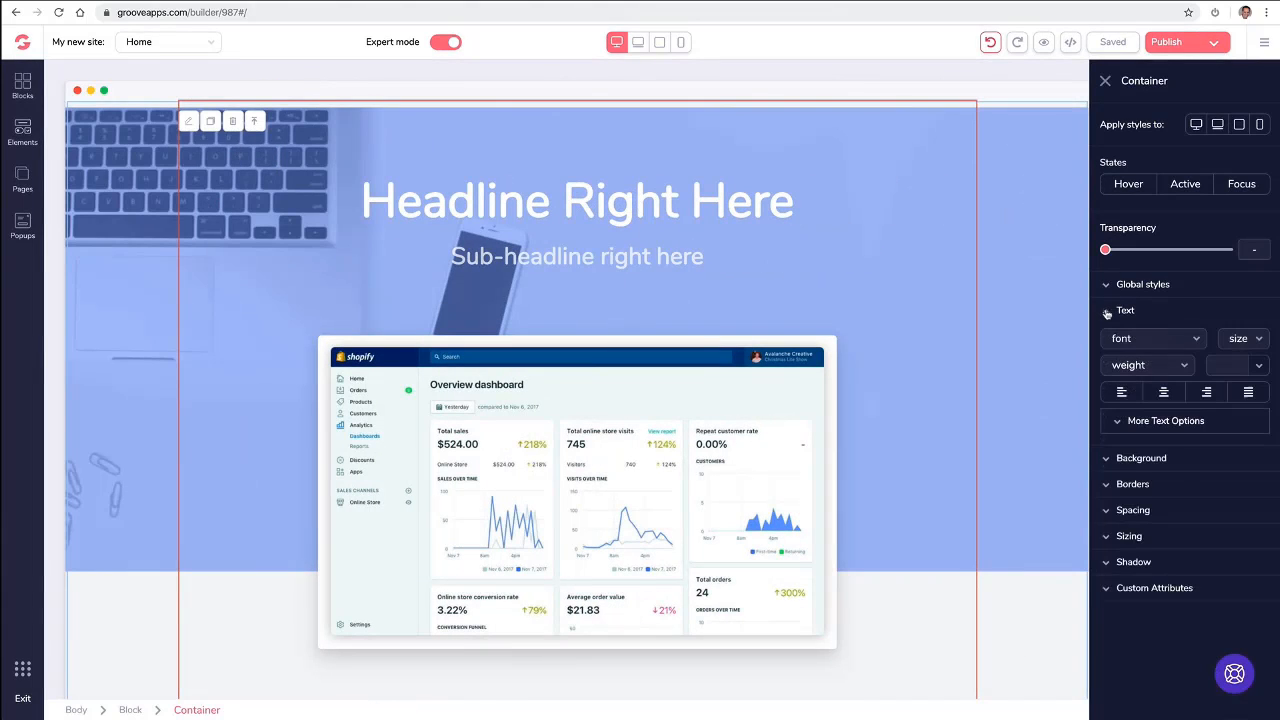
left_click(1104, 313)
left_click(1105, 339)
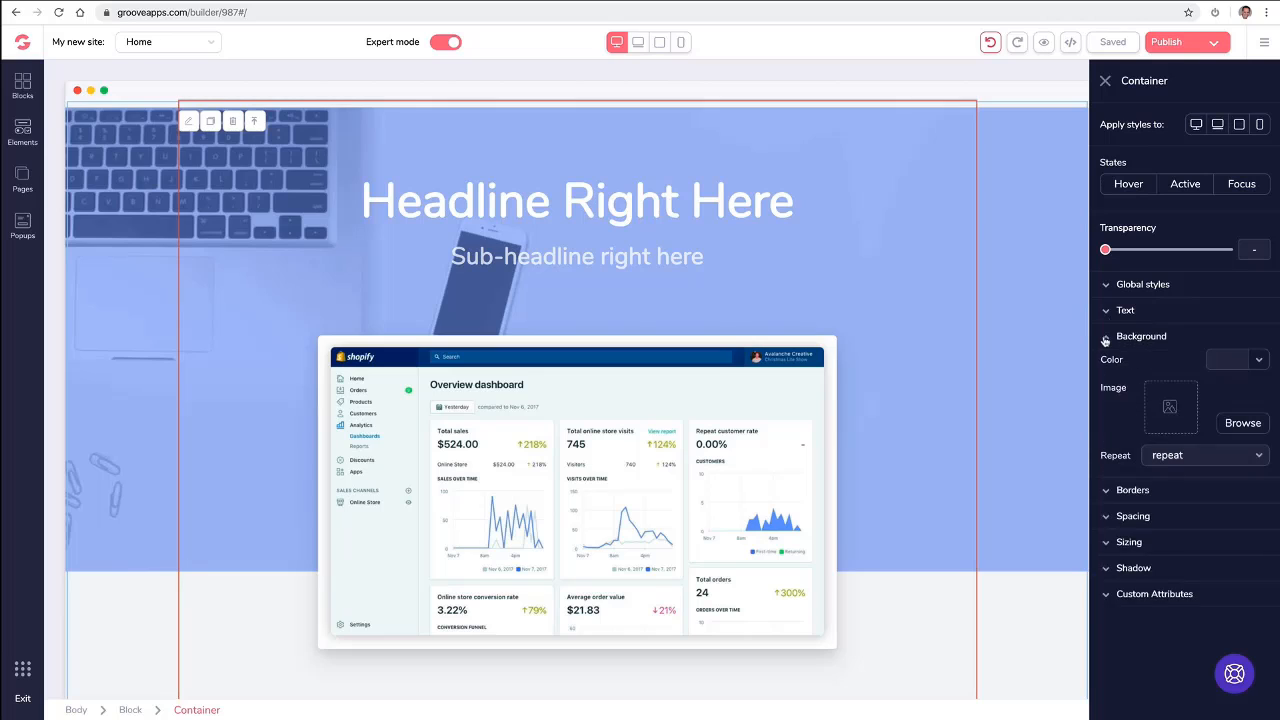
left_click(1105, 340)
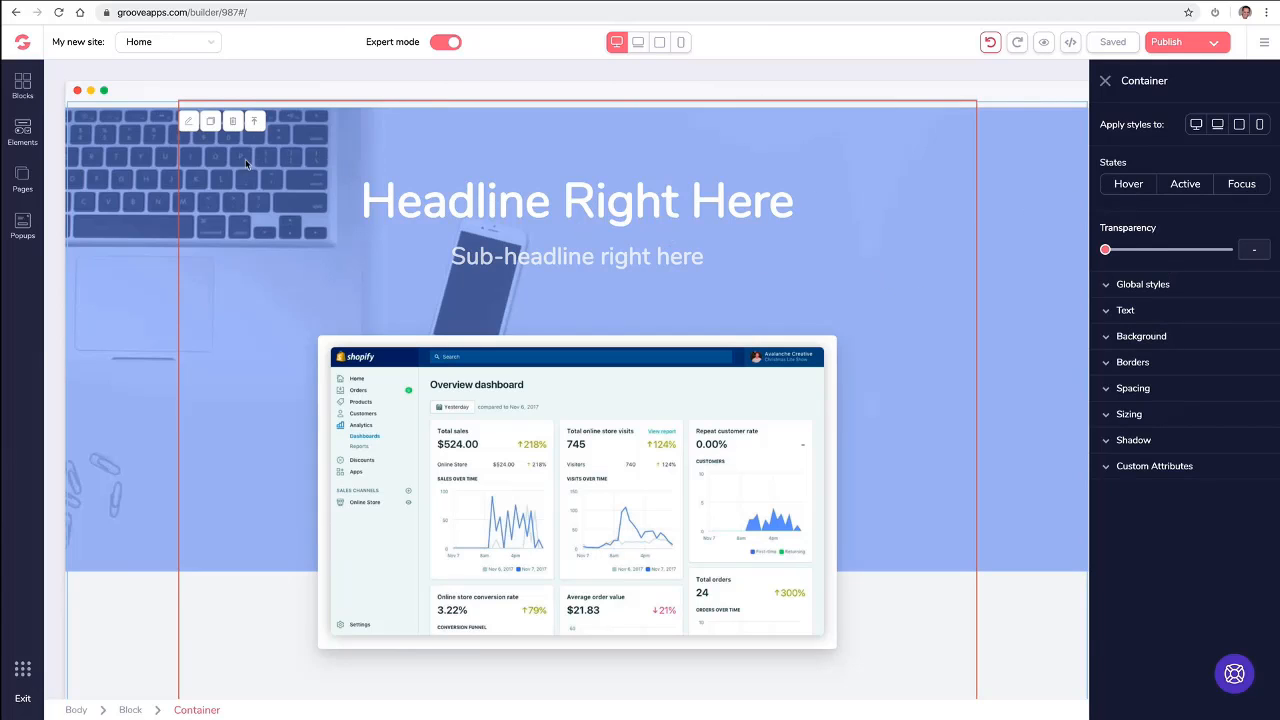
- Delete the premium headline block with the dashboard screenshot from the Home page
left_click(135, 140)
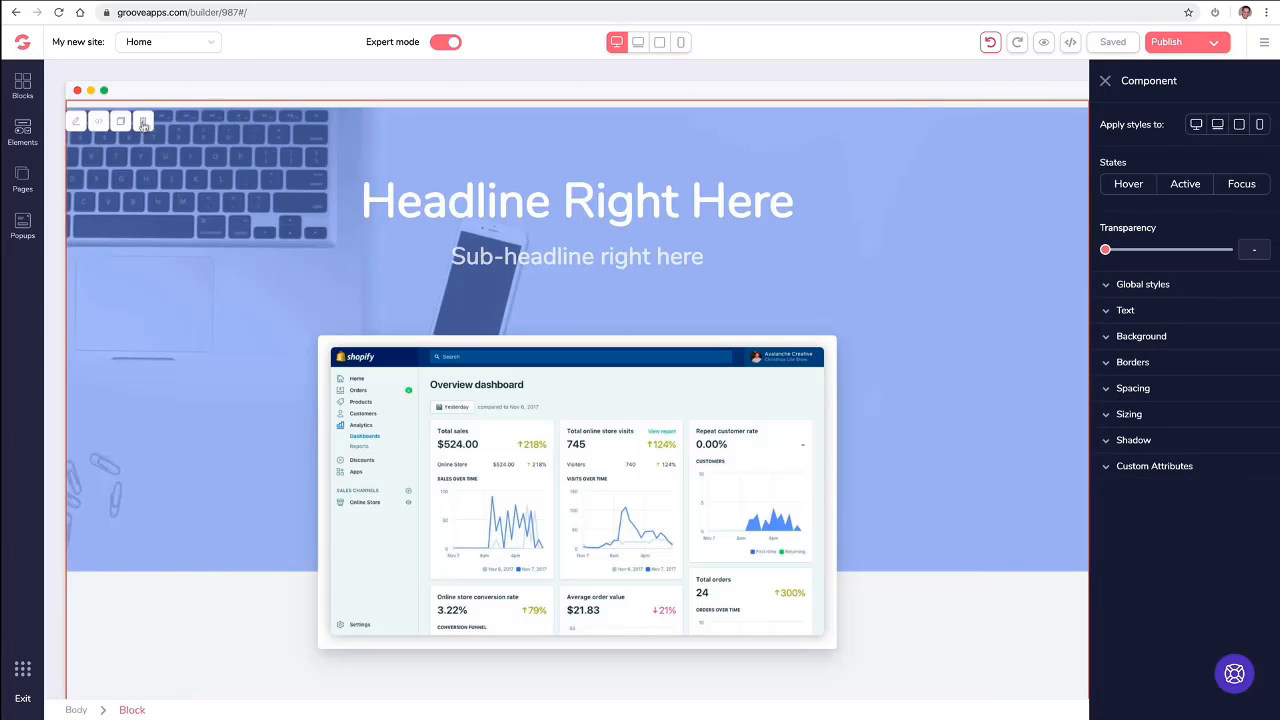
left_click(144, 122)
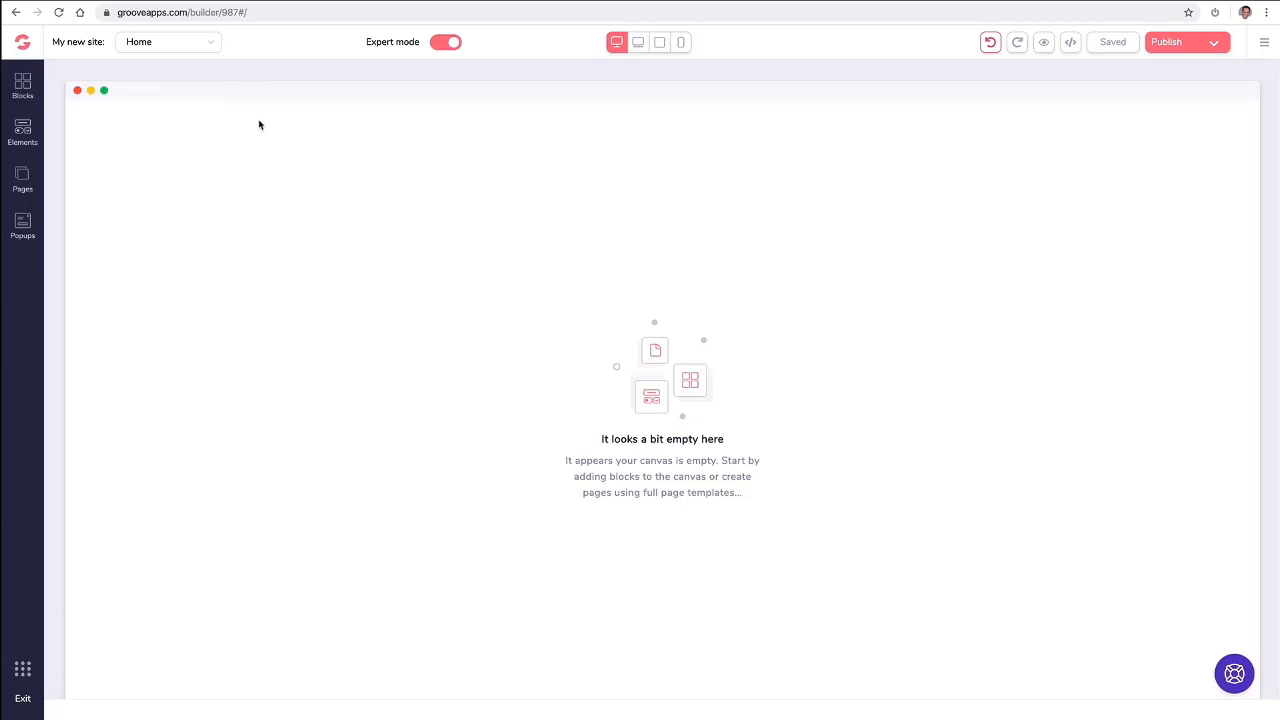
- Add a second page to the site from the Blank Canvas template
left_click(23, 180)
left_click(216, 82)
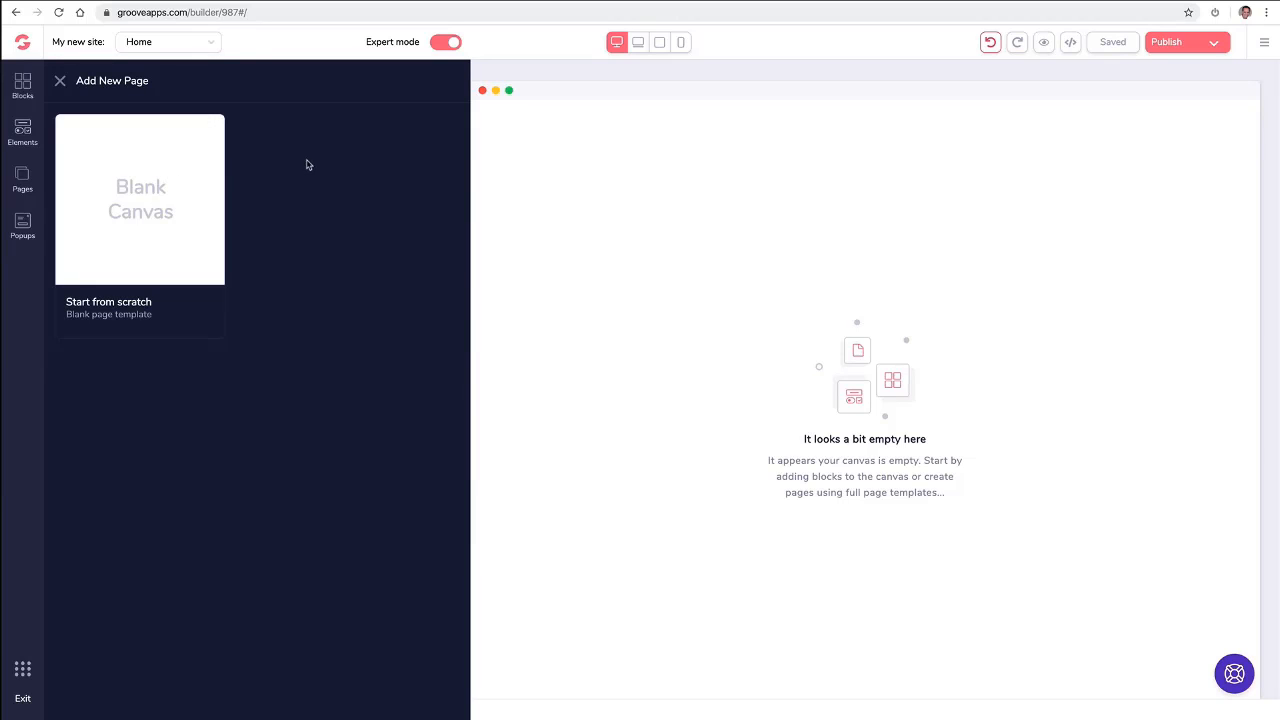
left_click(183, 177)
- Rename Page 2 as About
left_click(207, 193)
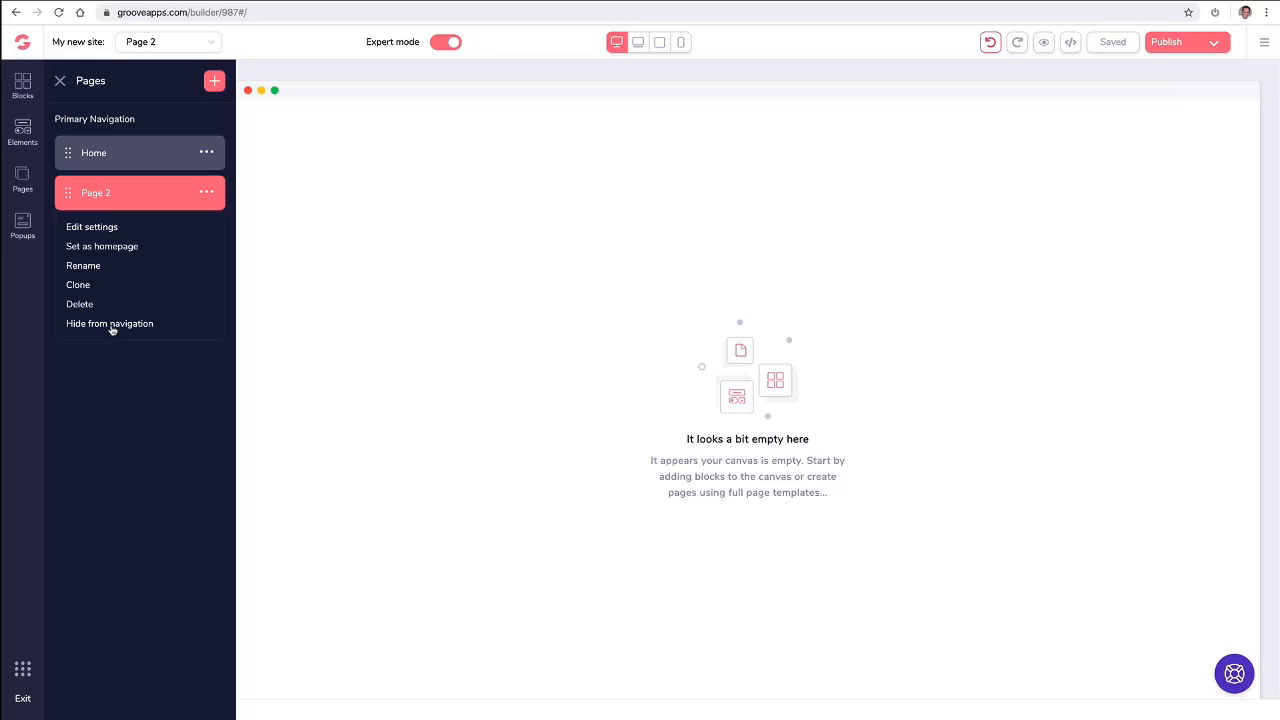
left_click(93, 266)
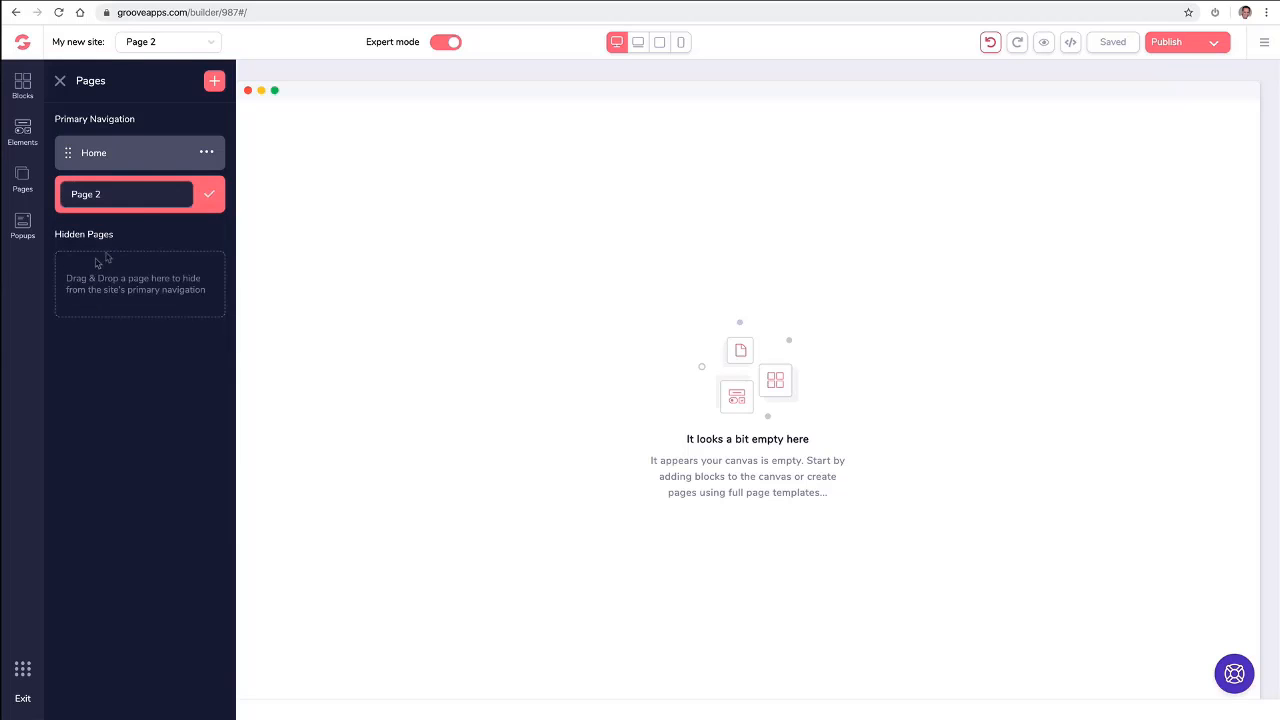
left_click(124, 186)
type("BAou")
key("ctrl+a")
type("Abo")
left_click(208, 194)
- Add a third page to the site from the Blank Canvas template
left_click(214, 81)
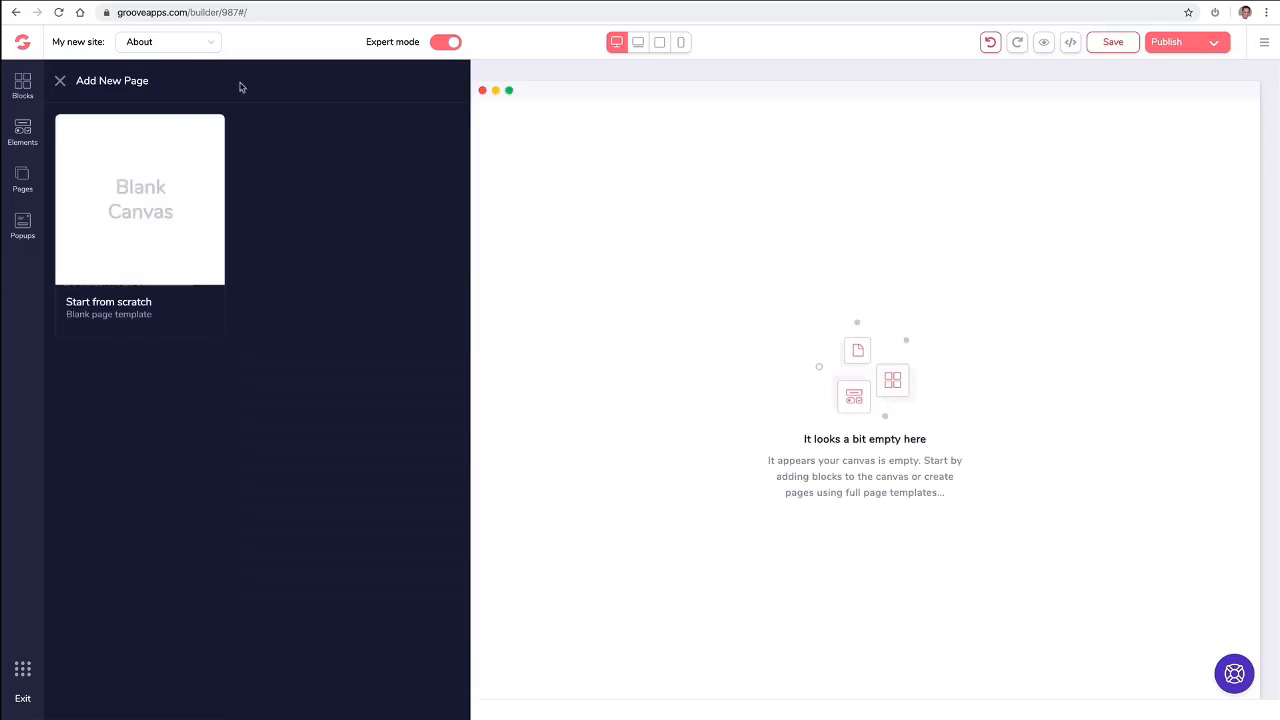
left_click(156, 170)
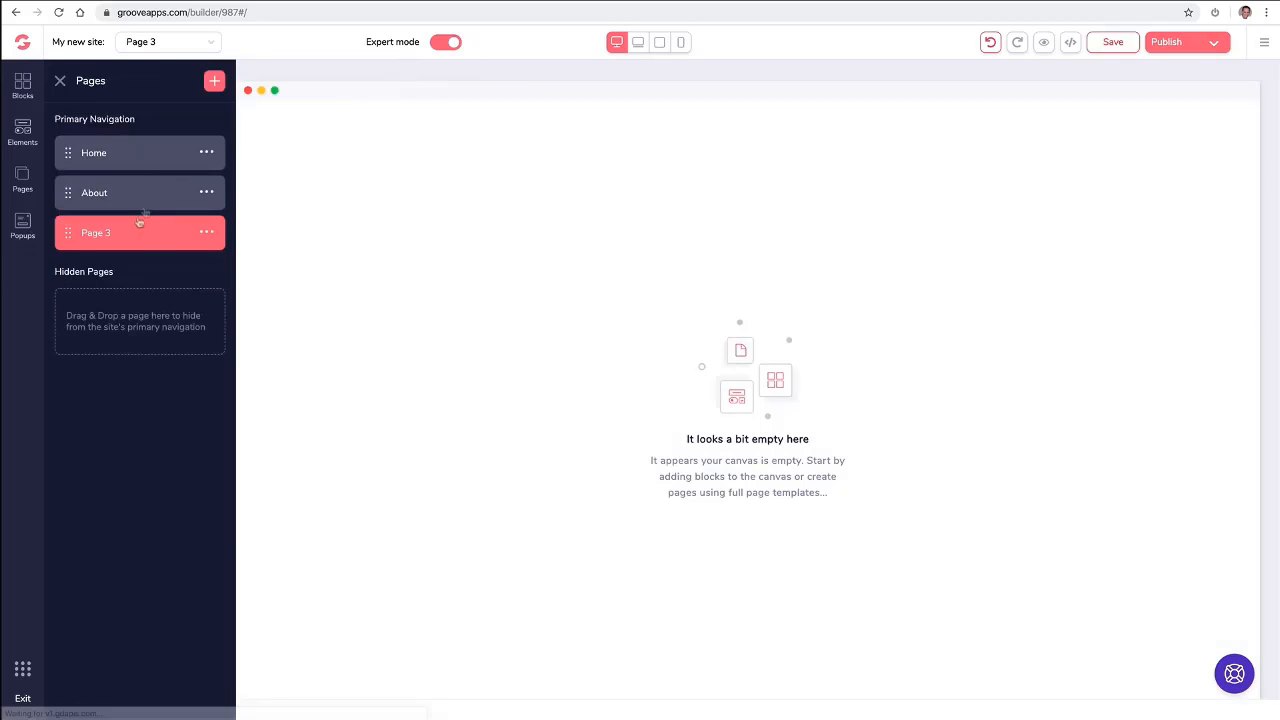
- Rename Page 3 as Contact
left_click(207, 234)
left_click(100, 306)
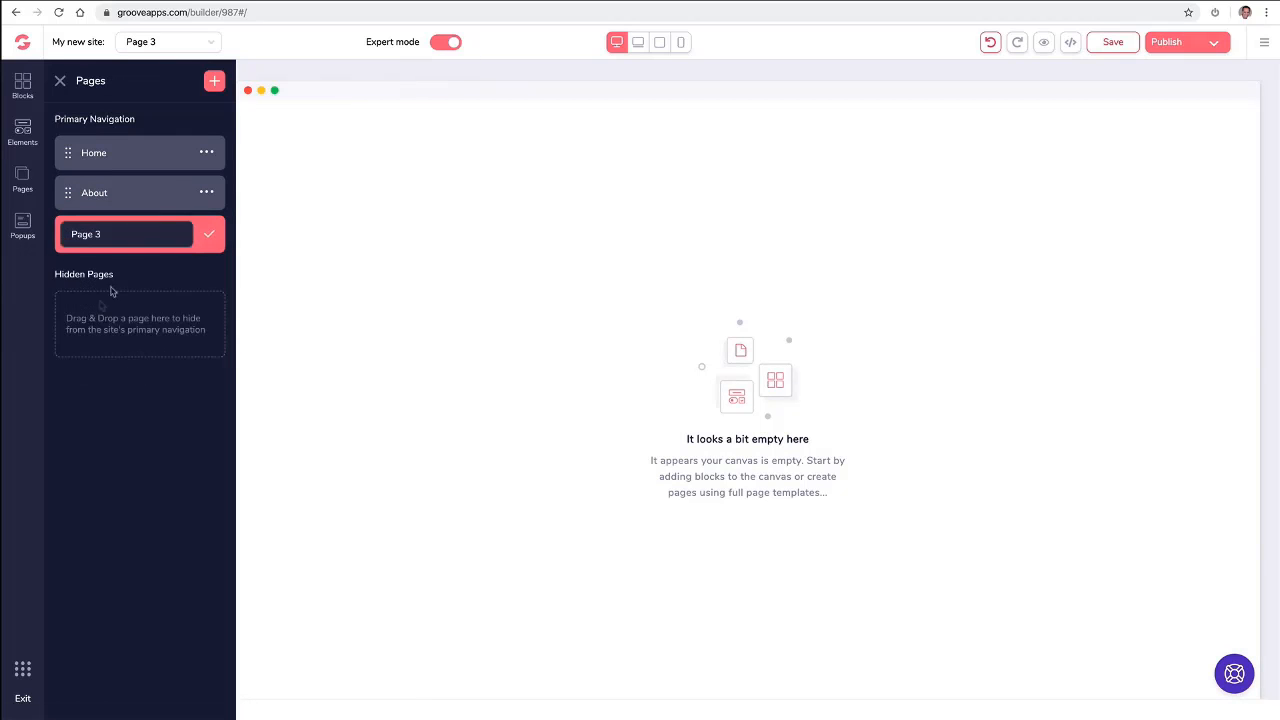
triple_click(131, 234)
type("Contact")
left_click(209, 234)
- Add a fourth page to the site from the Blank Canvas template and rename it as Media
left_click(216, 84)
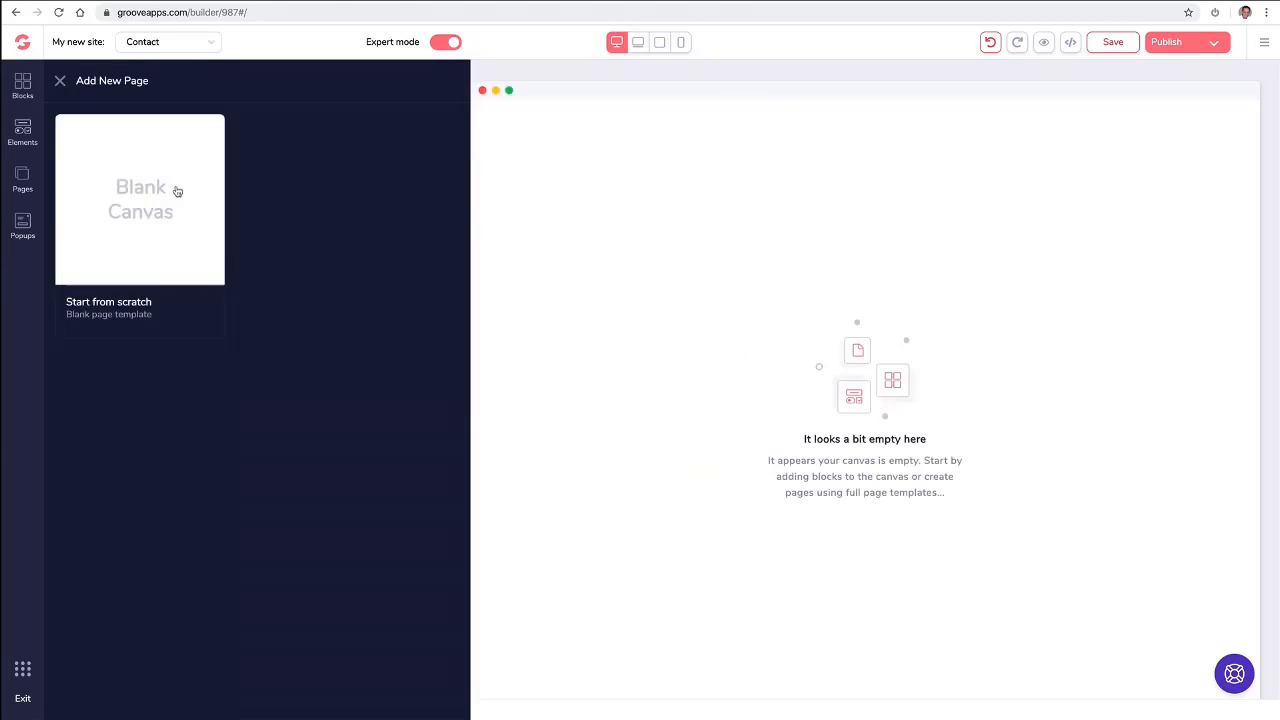
left_click(177, 191)
left_click(206, 272)
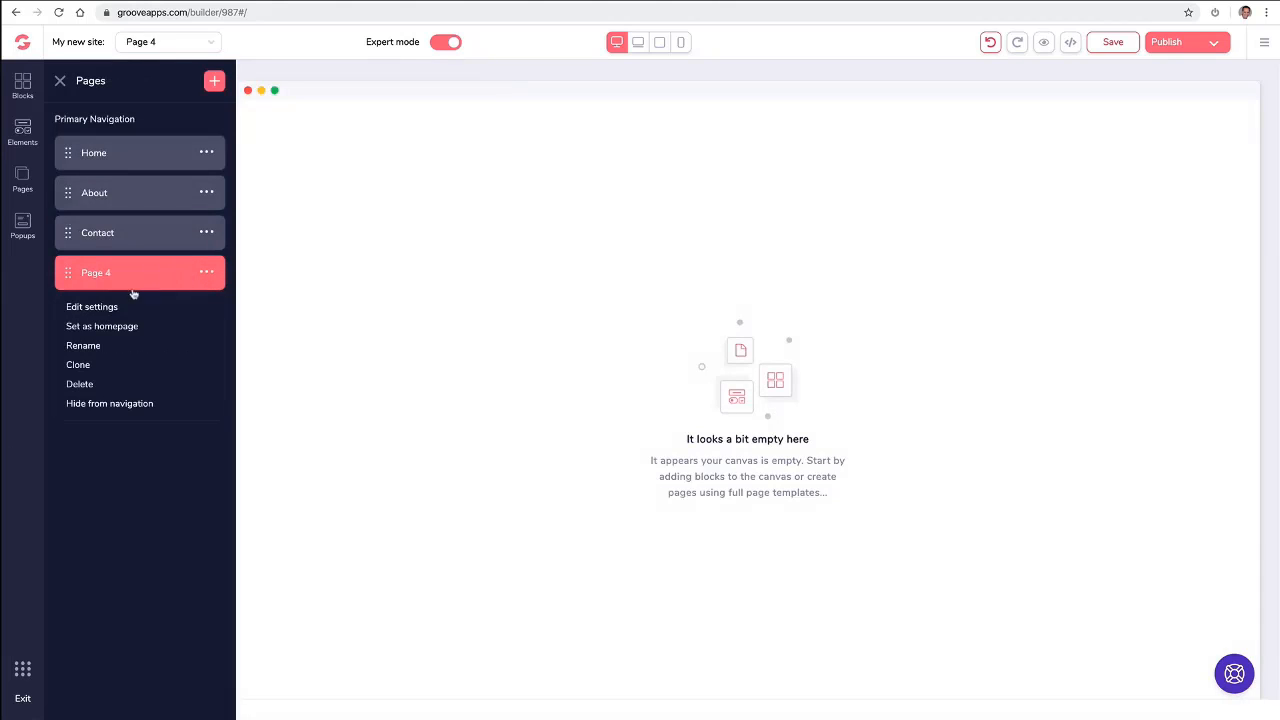
left_click(87, 346)
type("Media")
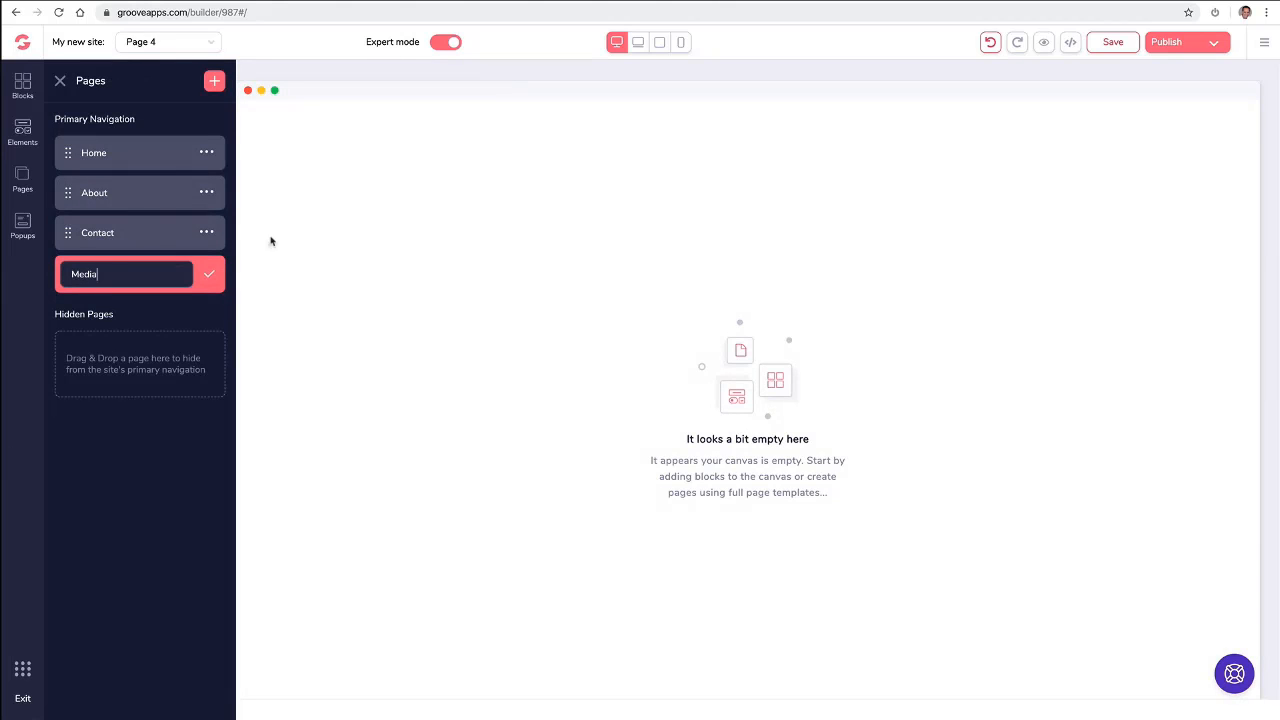
left_click(209, 274)
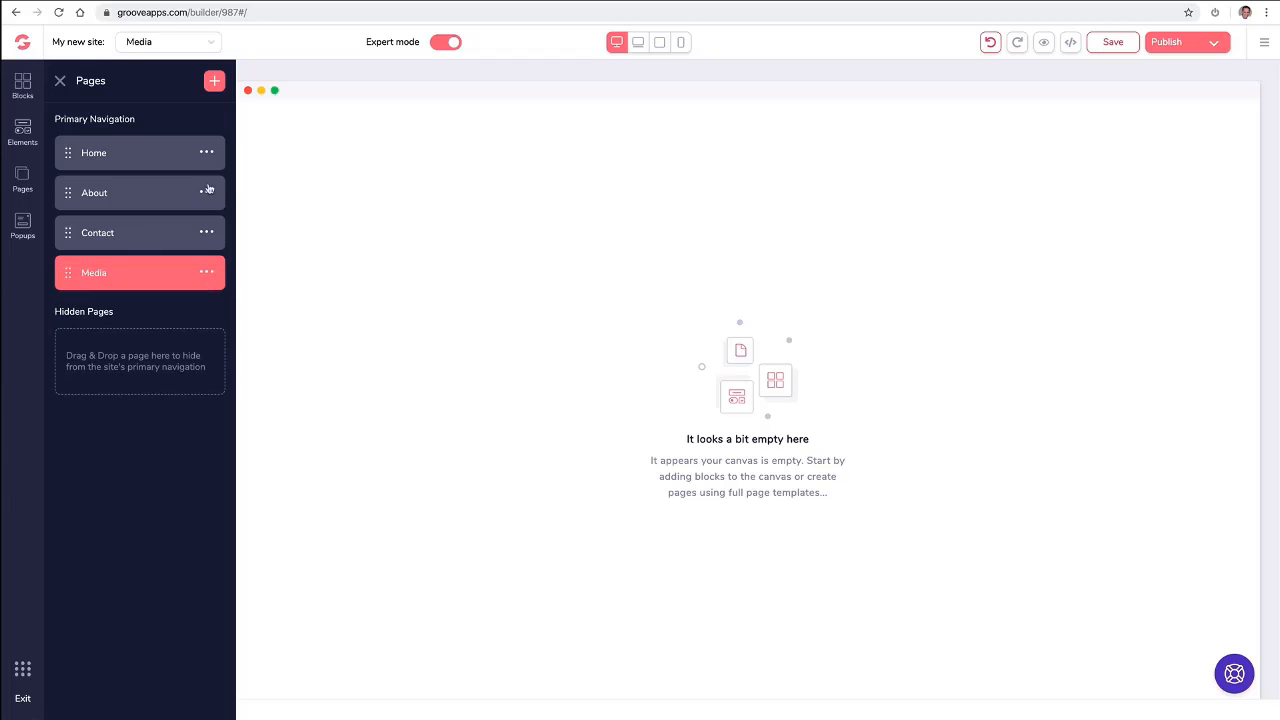
- Add a fifth page to the site from the Blank Canvas template and rename it as Support
left_click(215, 82)
left_click(154, 209)
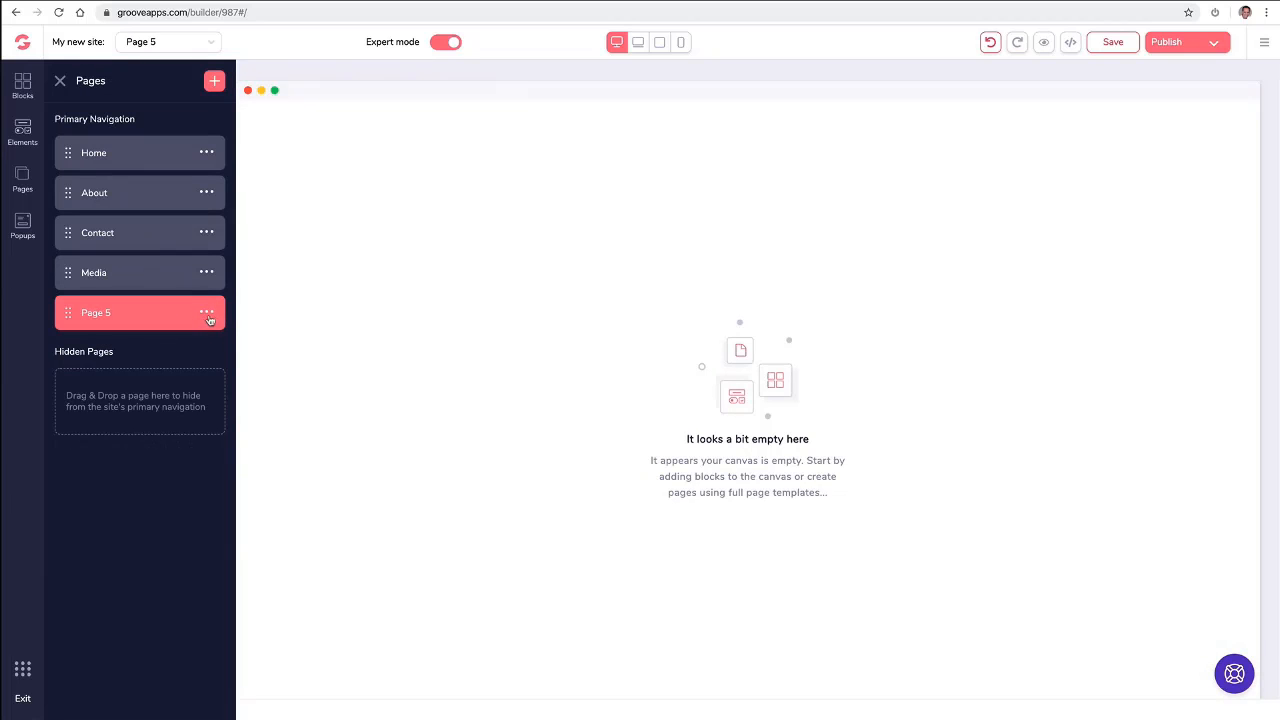
left_click(208, 313)
left_click(155, 387)
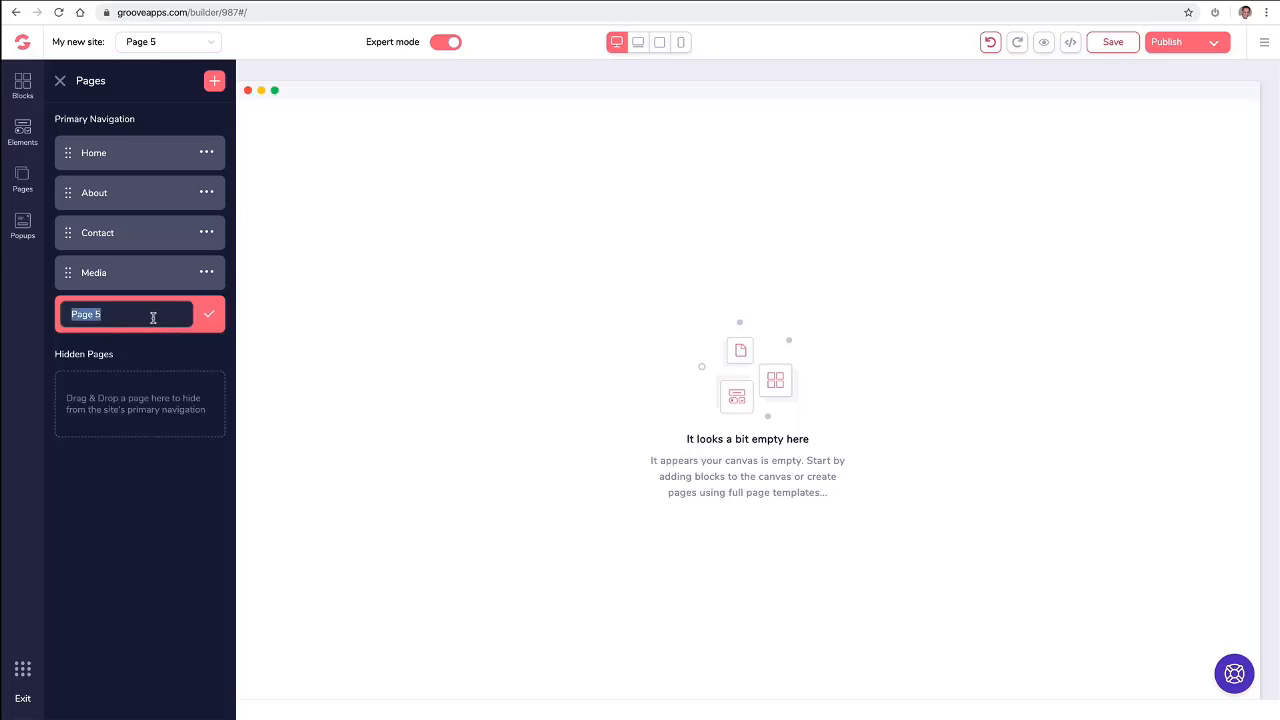
type("Support")
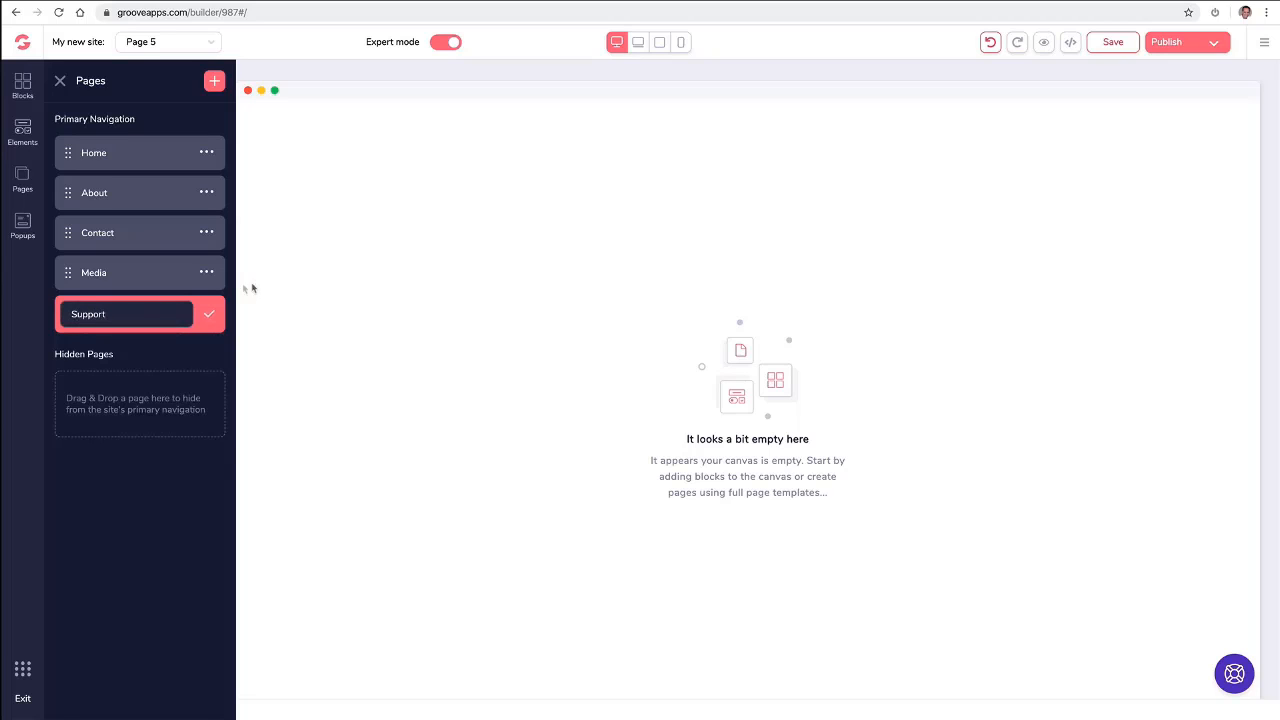
left_click(210, 318)
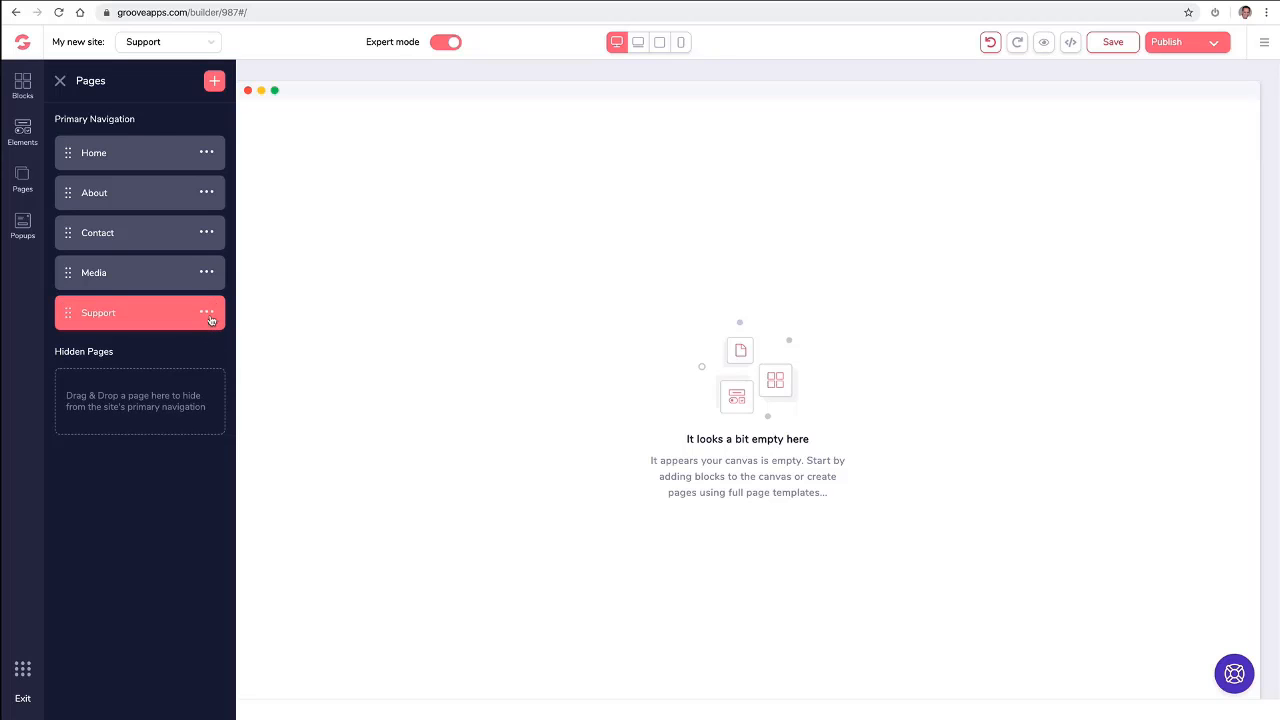
- Add a sixth page to the site from the Blank Canvas template and rename it as Free Ebook
left_click(216, 86)
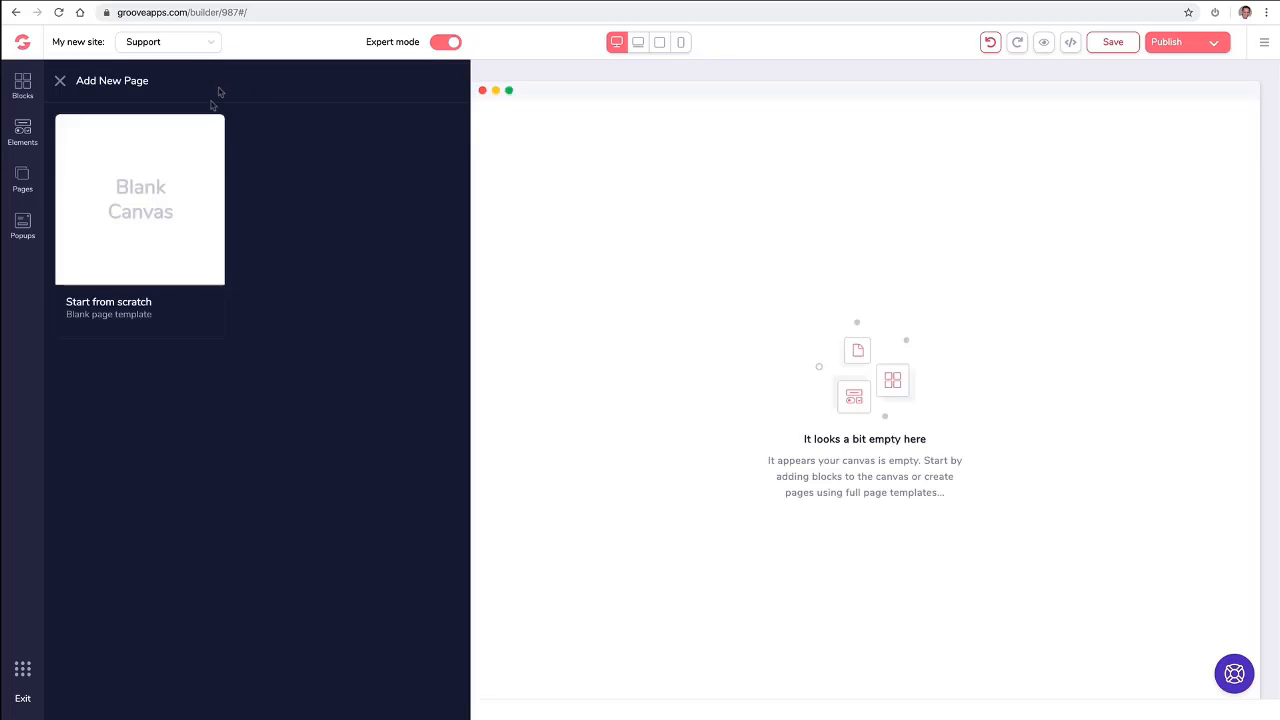
left_click(131, 246)
left_click(206, 352)
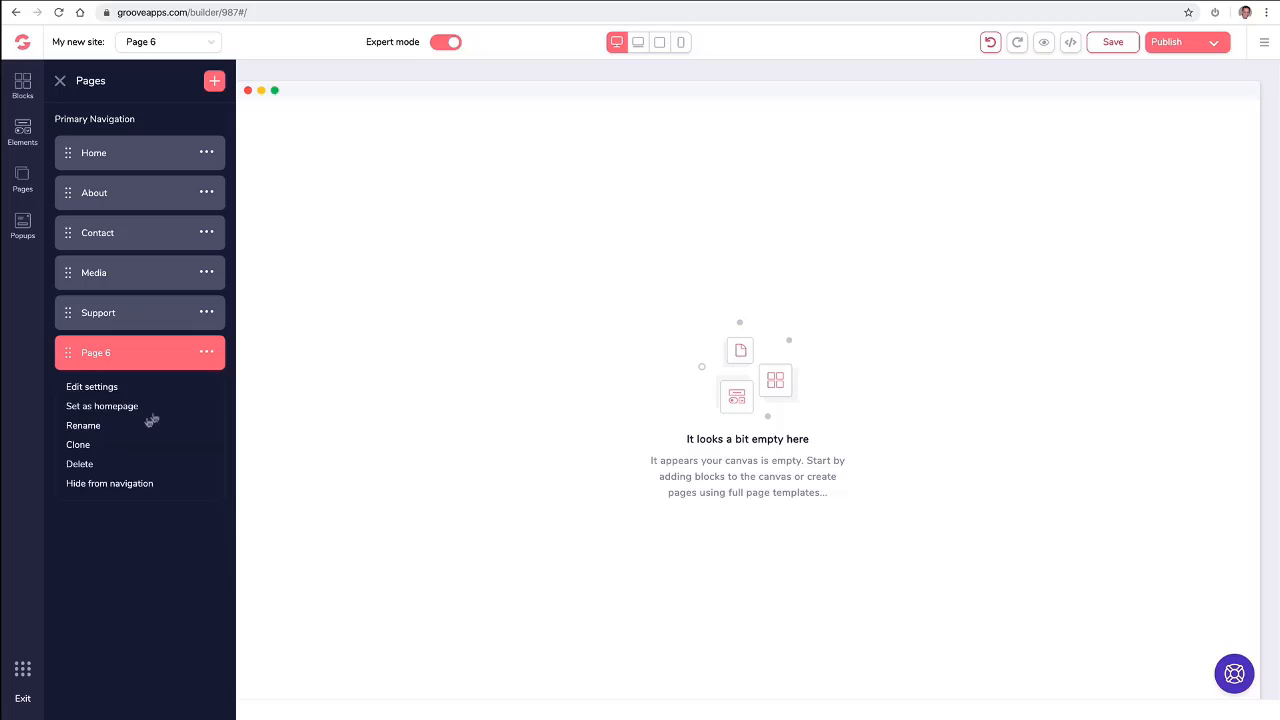
left_click(97, 425)
triple_click(151, 354)
type("F")
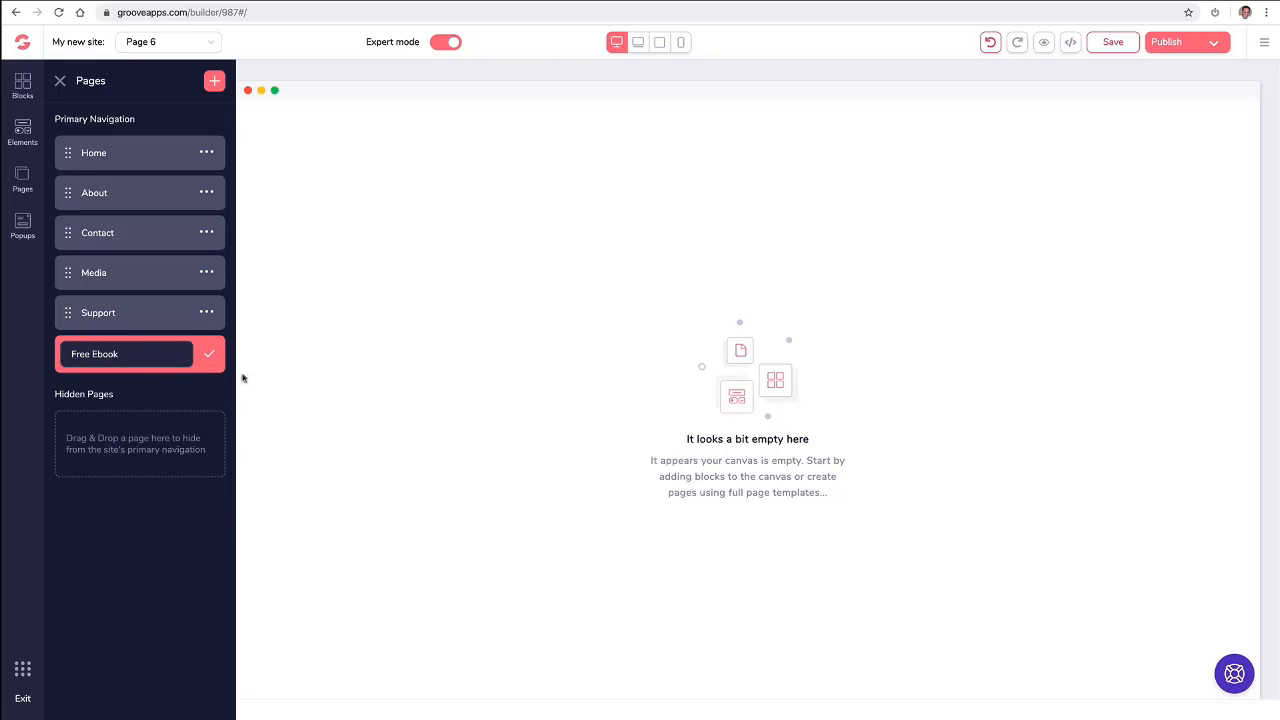
type("ree Ebook")
left_click(209, 354)
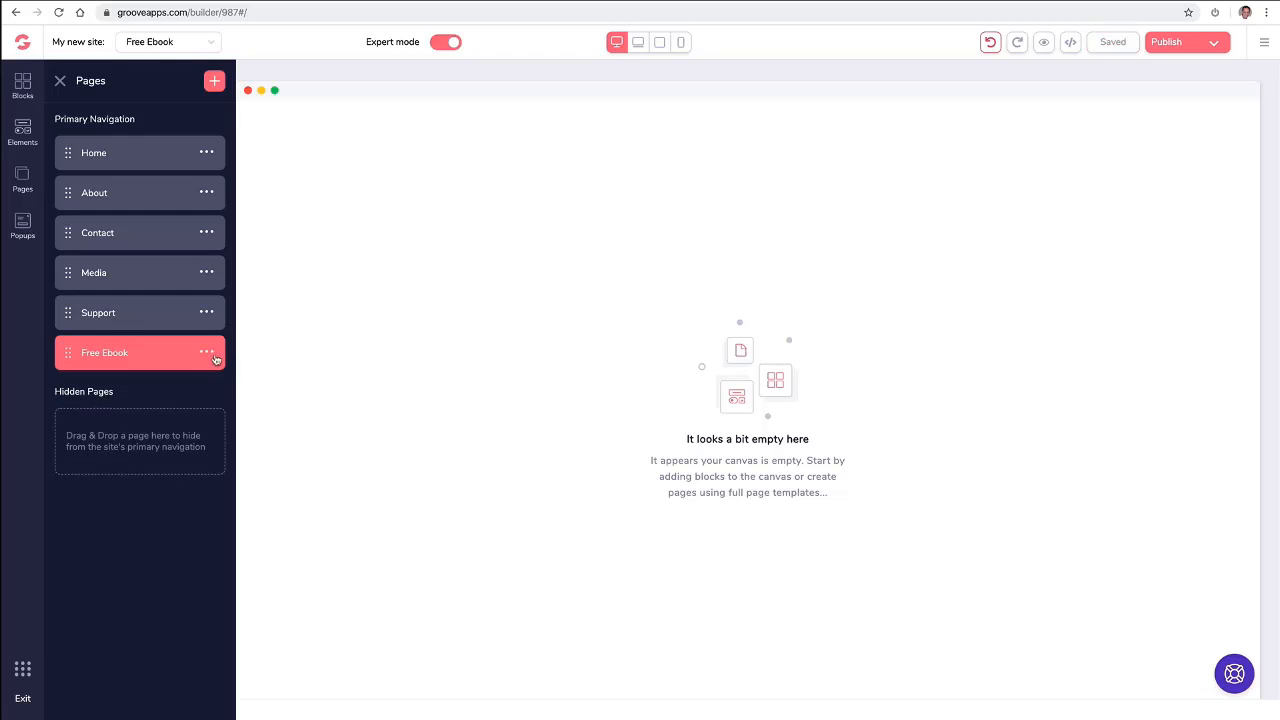
- Add a seventh page to the site from the Blank Canvas template and rename it as ThankYou Download
left_click(217, 83)
left_click(138, 198)
left_click(210, 393)
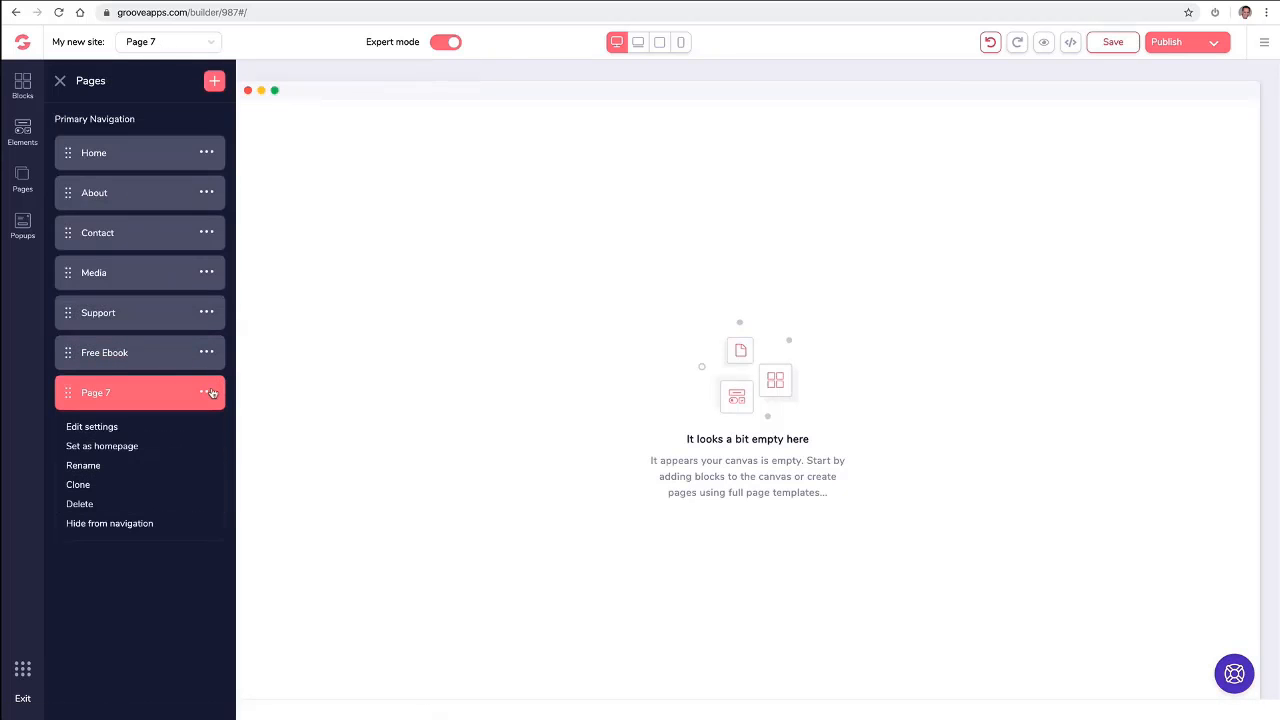
left_click(111, 466)
triple_click(148, 395)
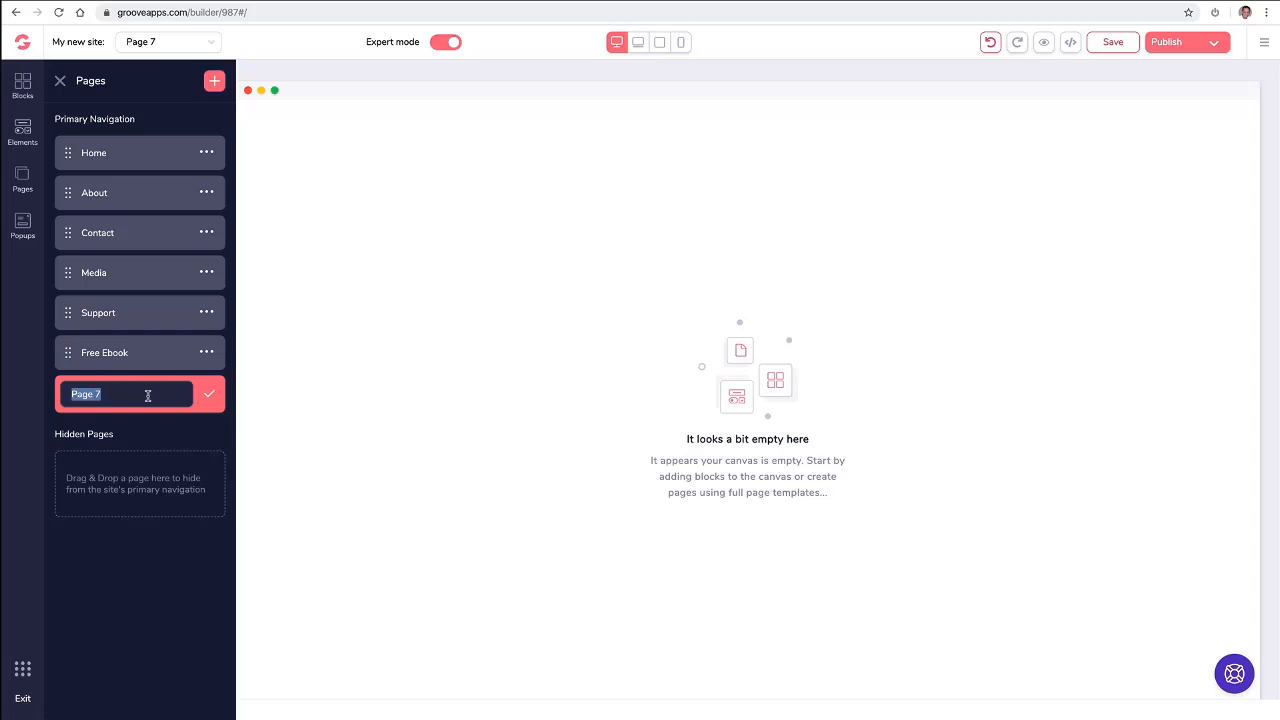
type("ThankYou Download")
left_click(209, 394)
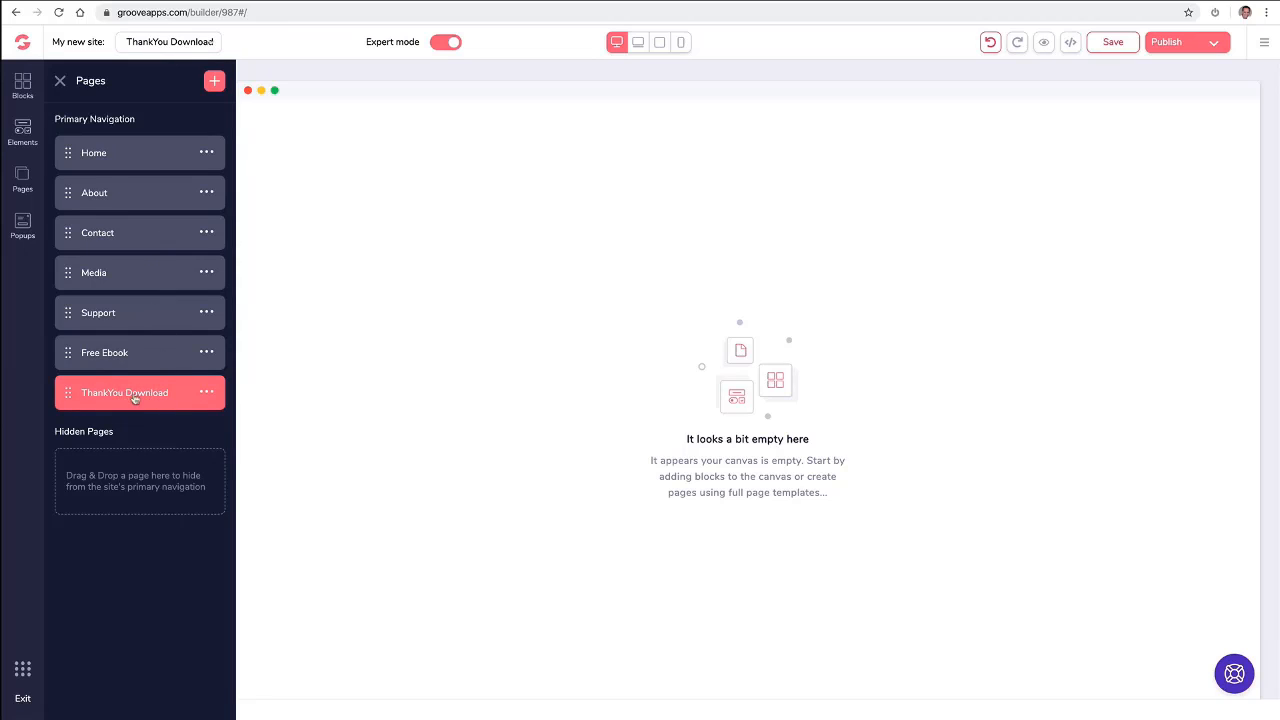
- Move the Free Ebook and ThankYou Download pages from the primary navigation to the hidden pages, and open the ThankYou Download page
left_click(167, 41)
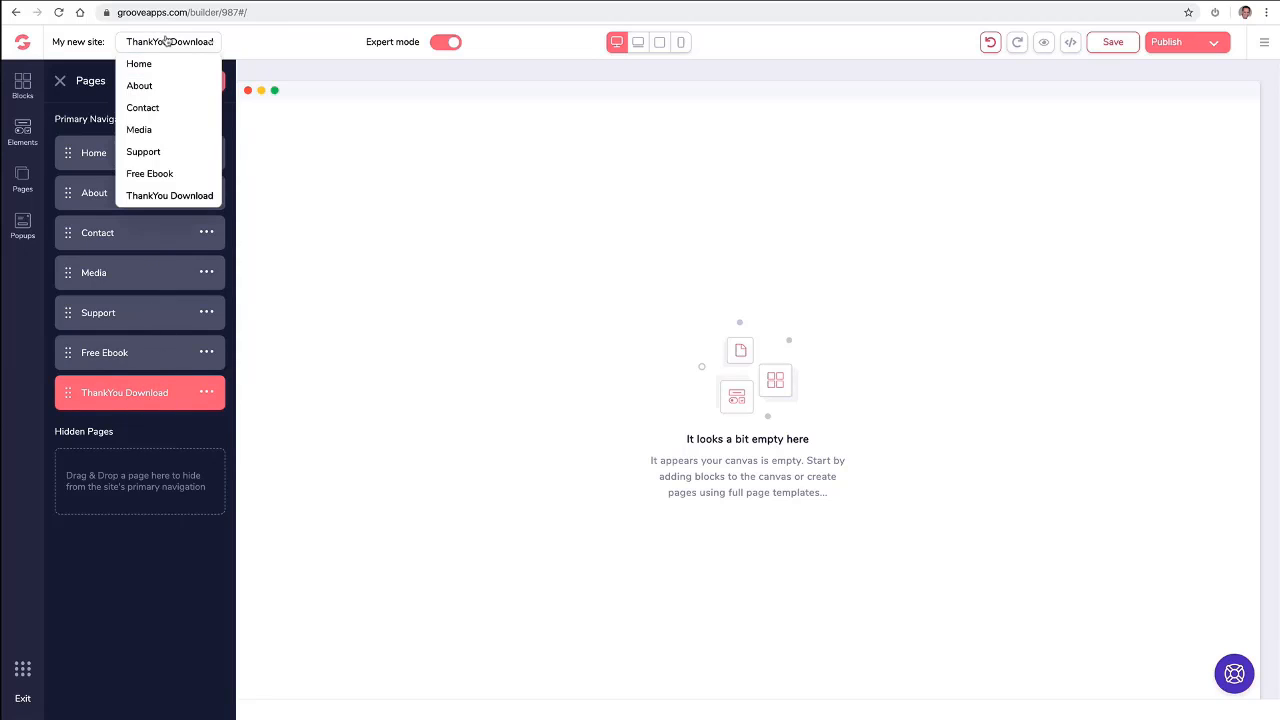
left_click(145, 86)
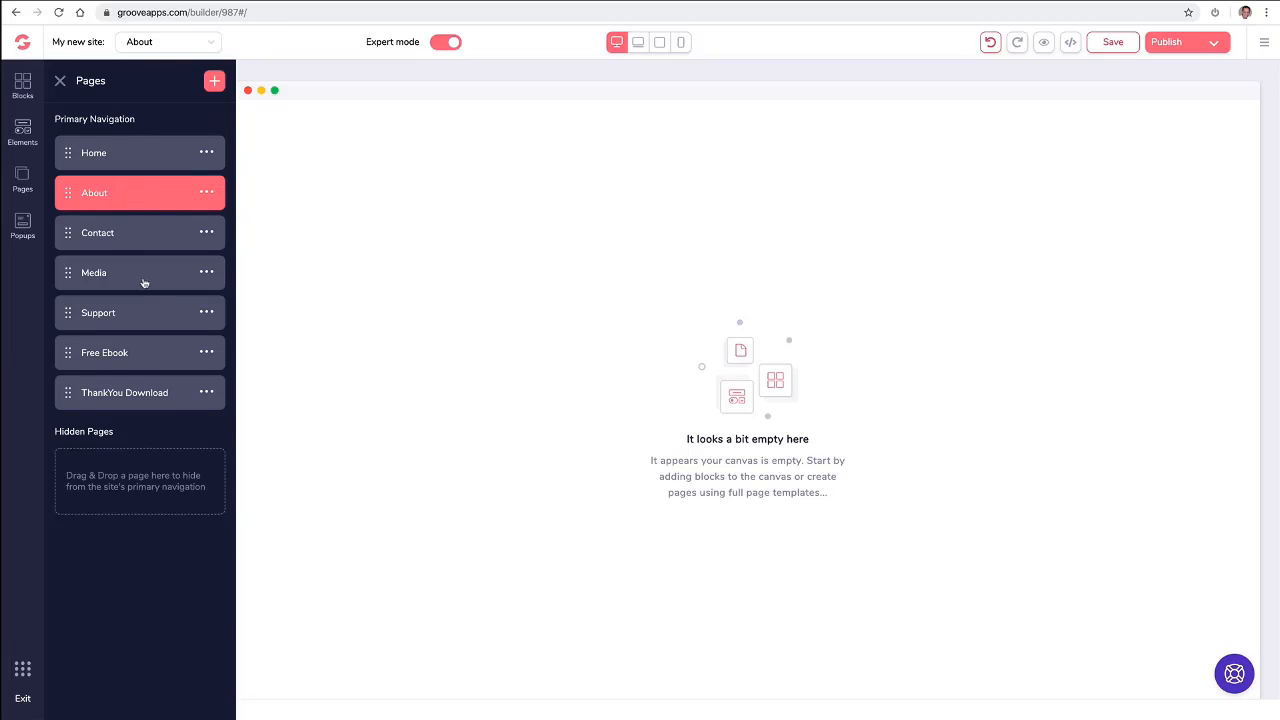
left_click(70, 354)
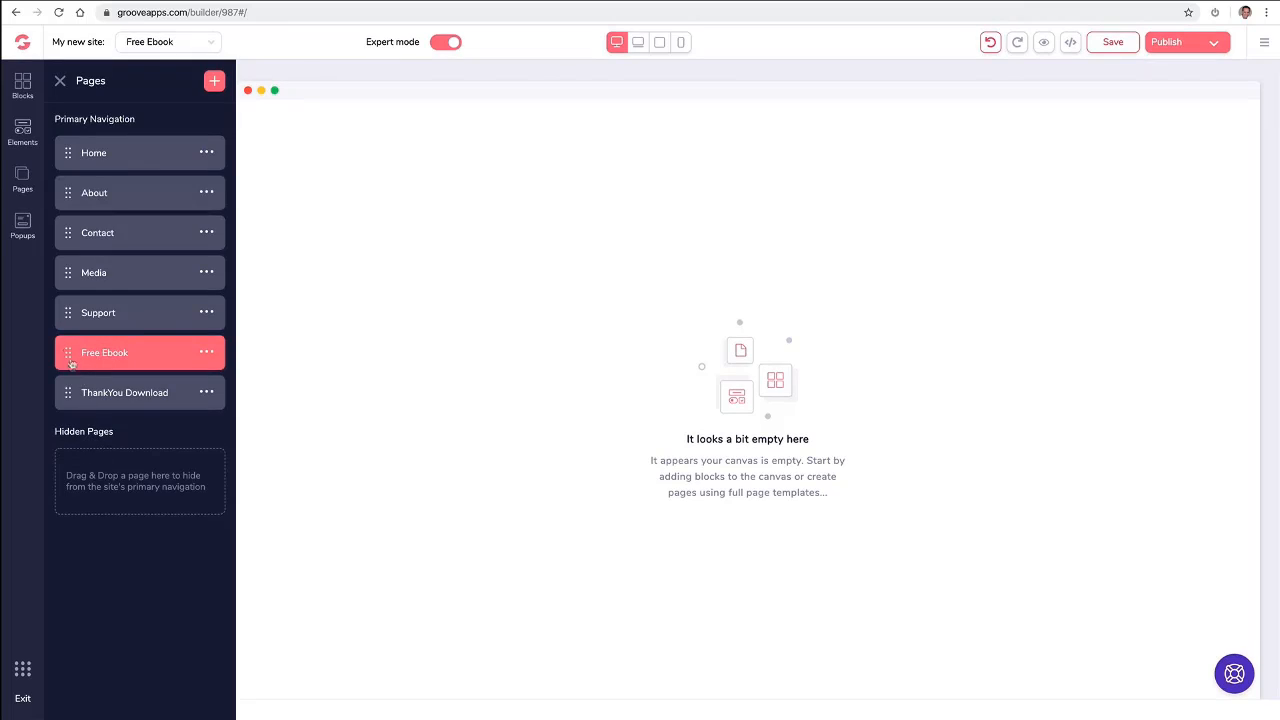
left_click_drag(71, 360, 85, 460)
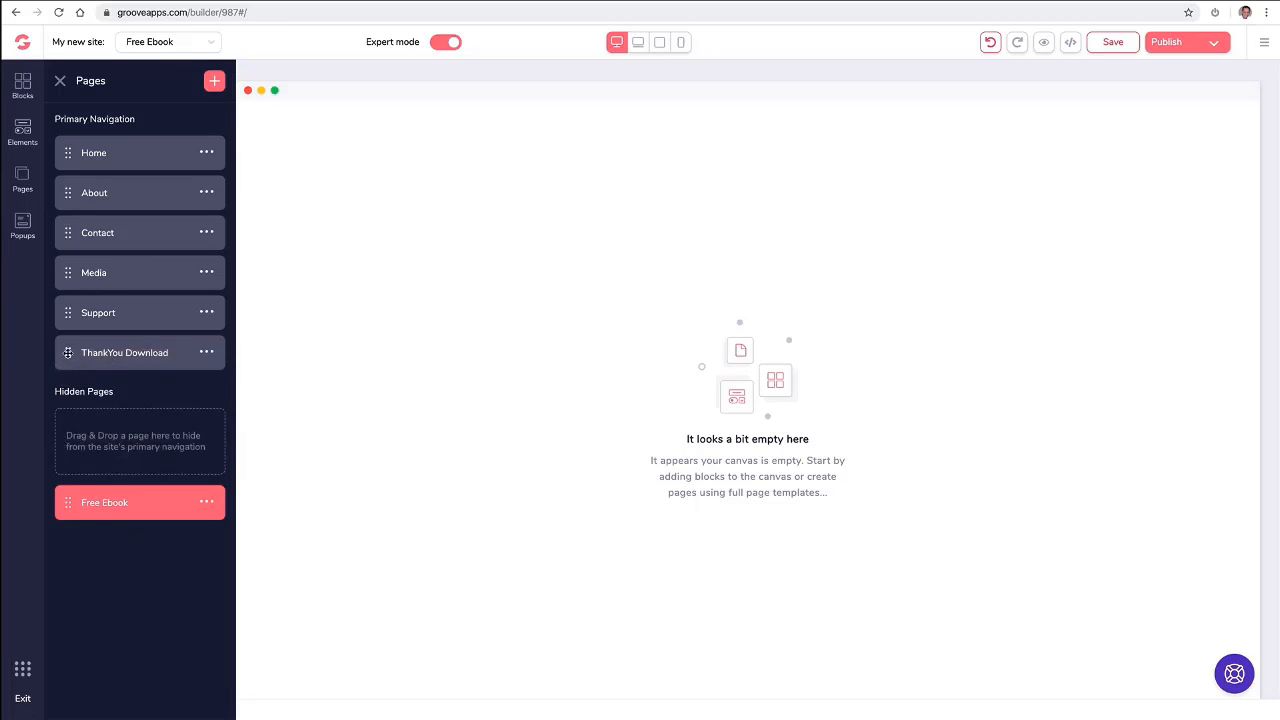
left_click_drag(70, 356, 77, 508)
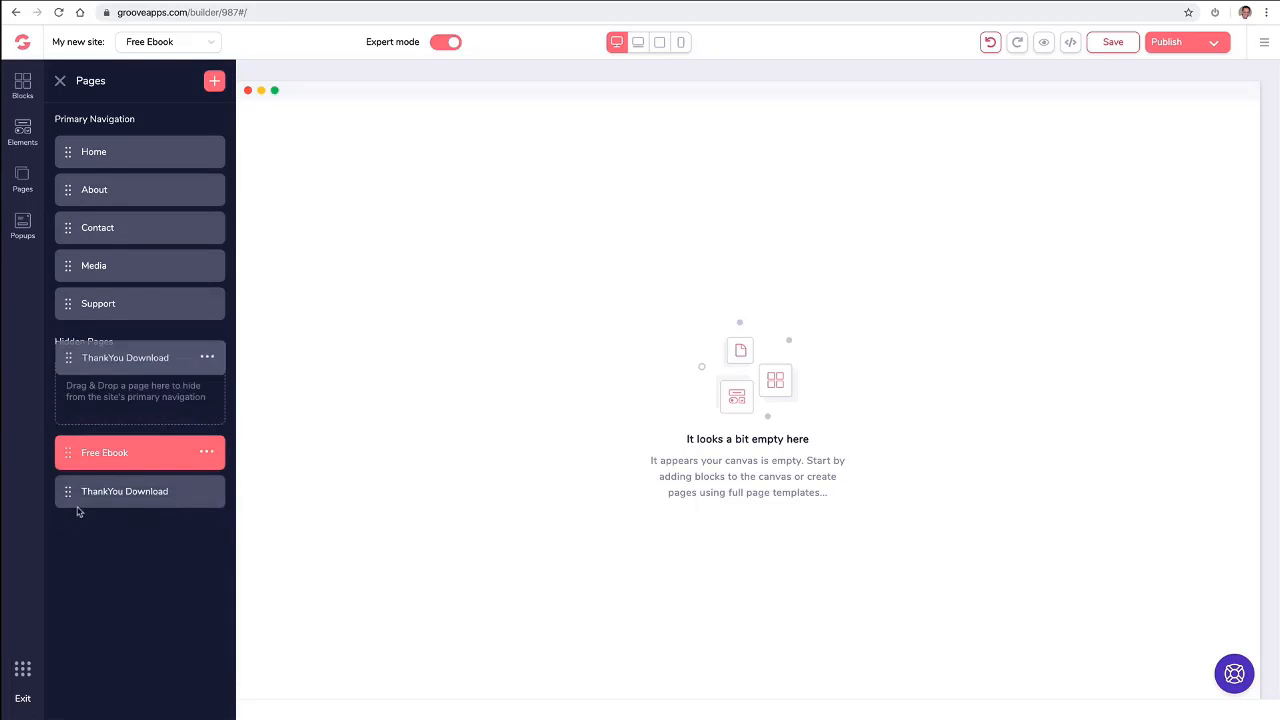
left_click(120, 504)
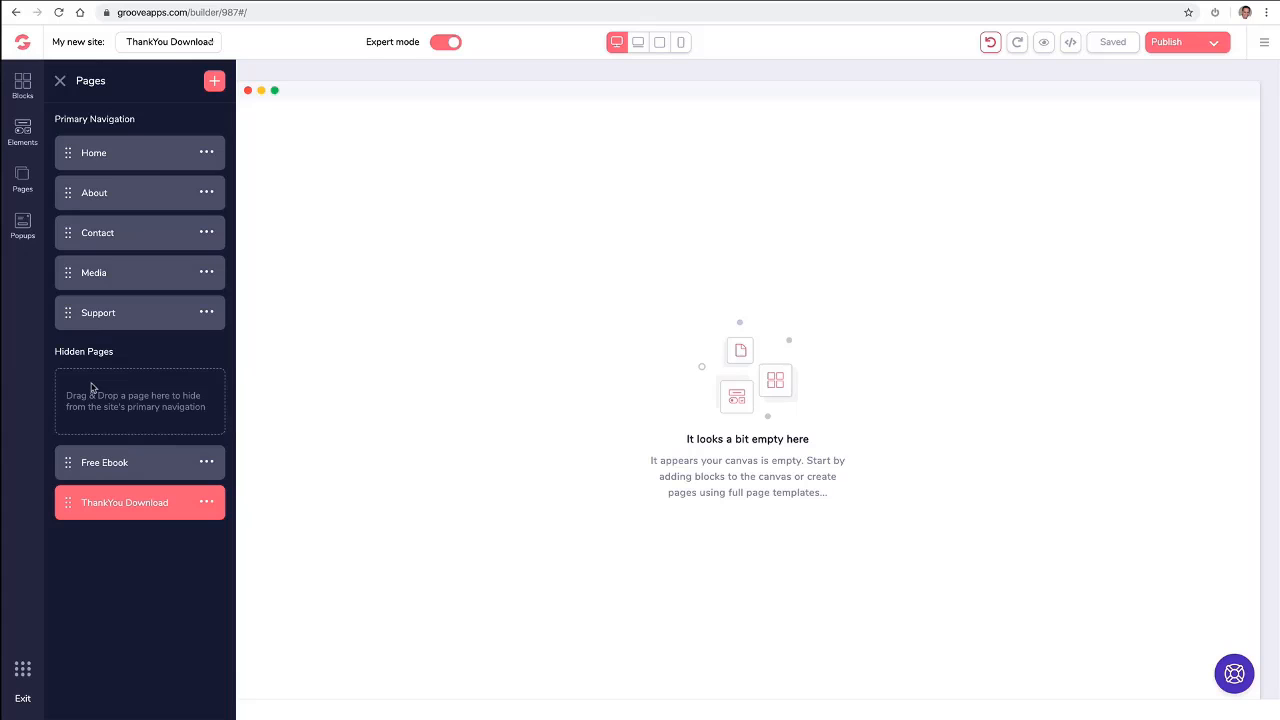
- Add the wireframe navigation bar with a logo, centred page links and social icons to the ThankYou Download page
left_click(23, 85)
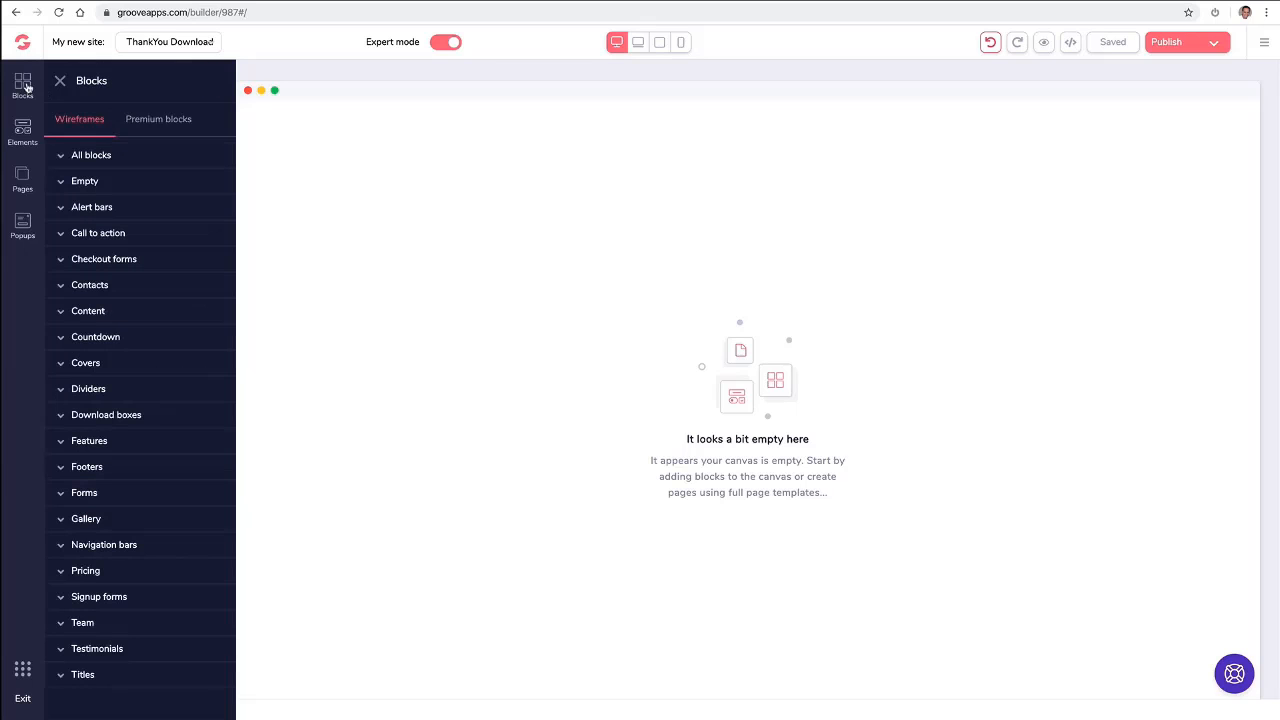
left_click(150, 124)
left_click(104, 364)
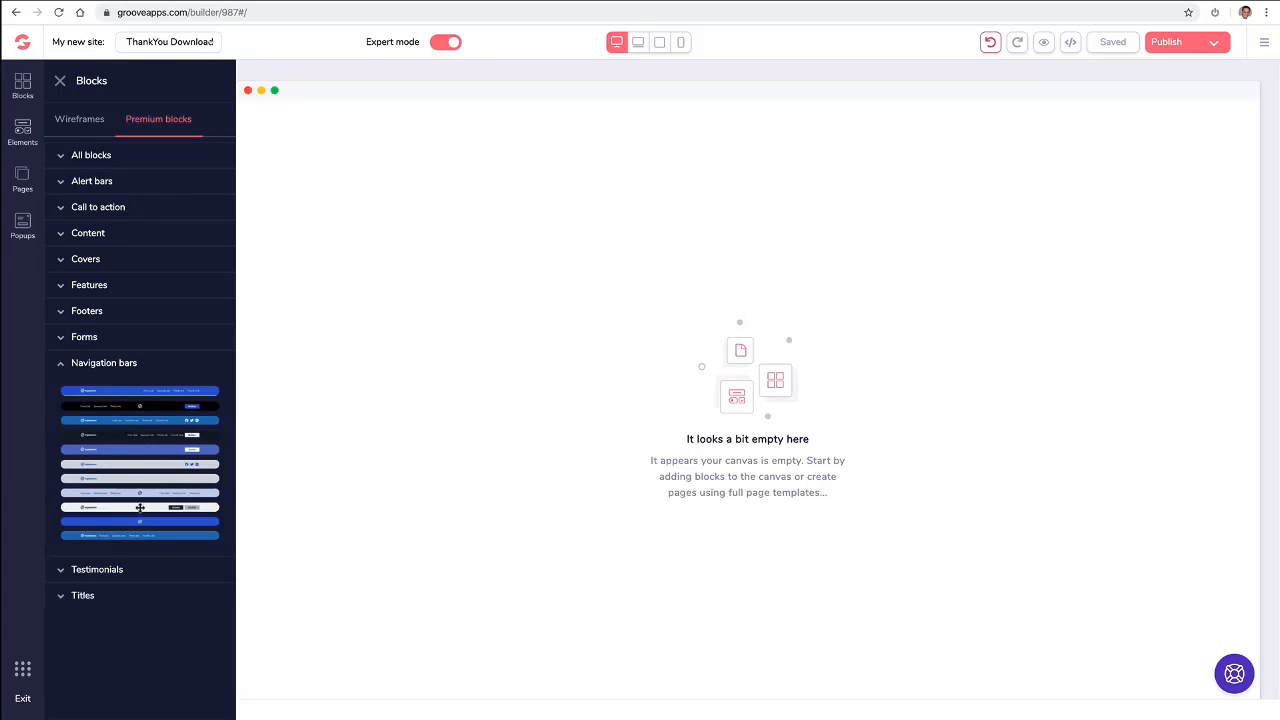
left_click(90, 120)
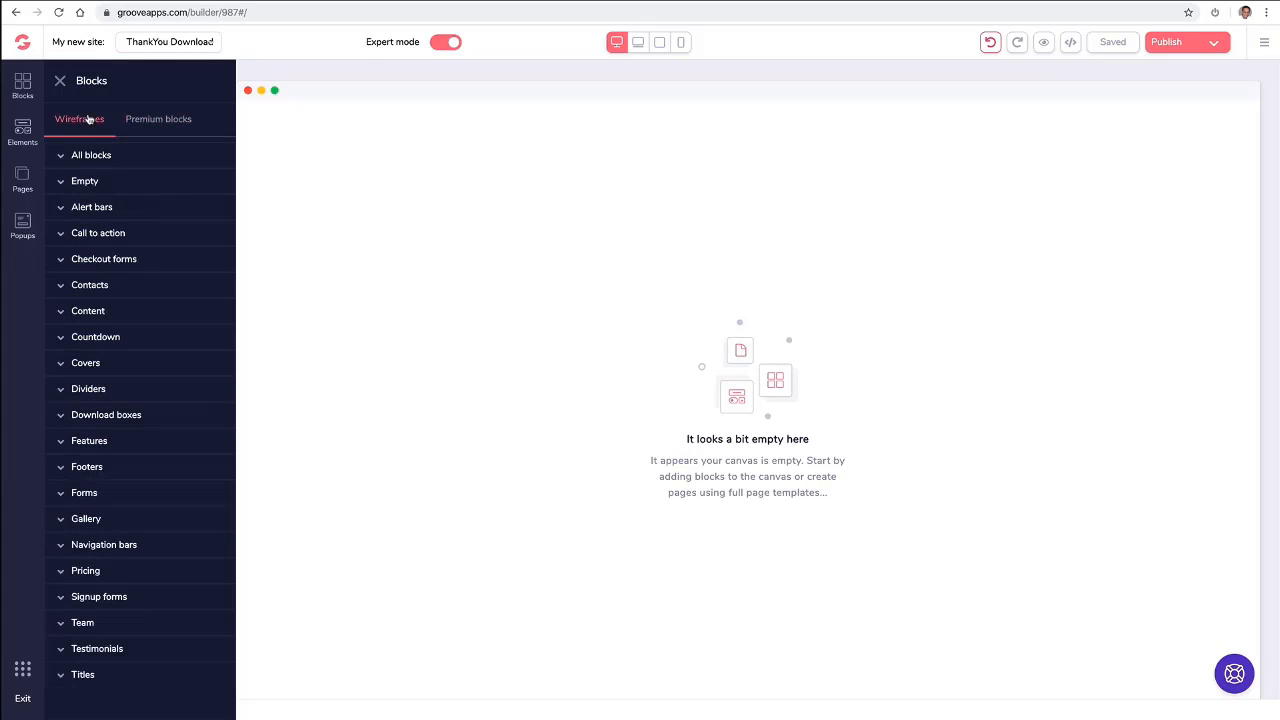
left_click(106, 544)
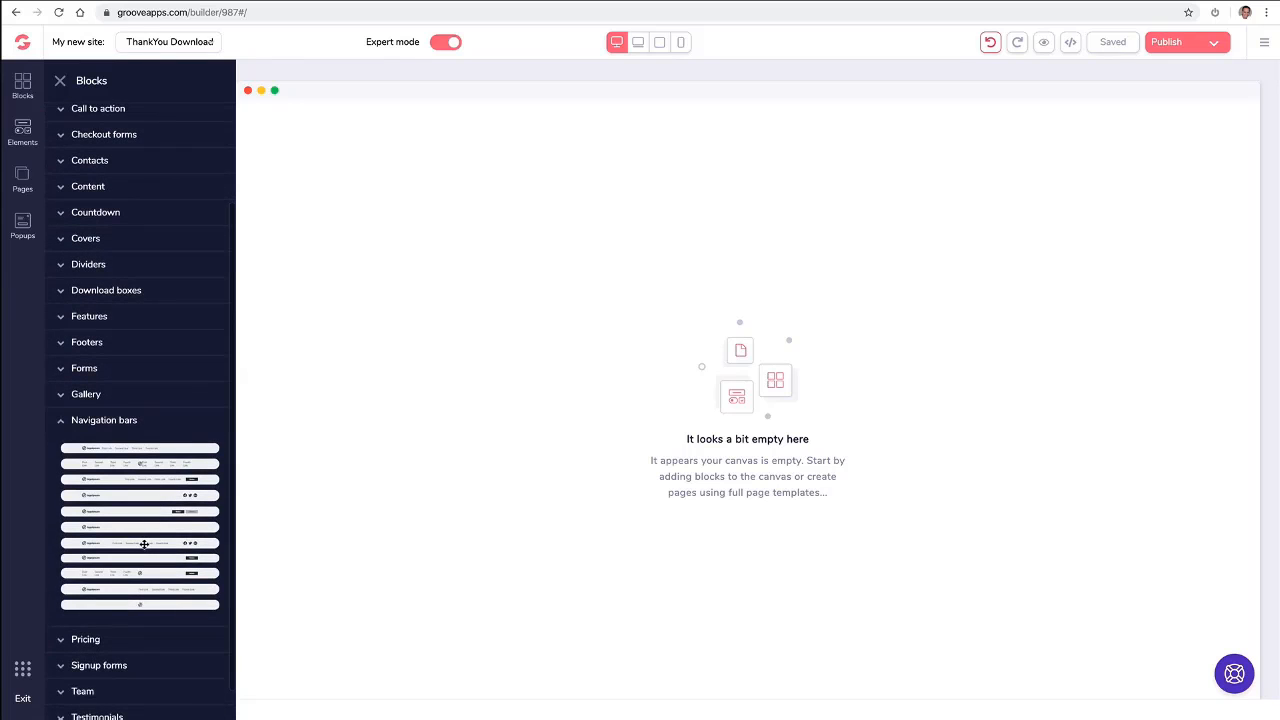
left_click_drag(140, 545, 626, 140)
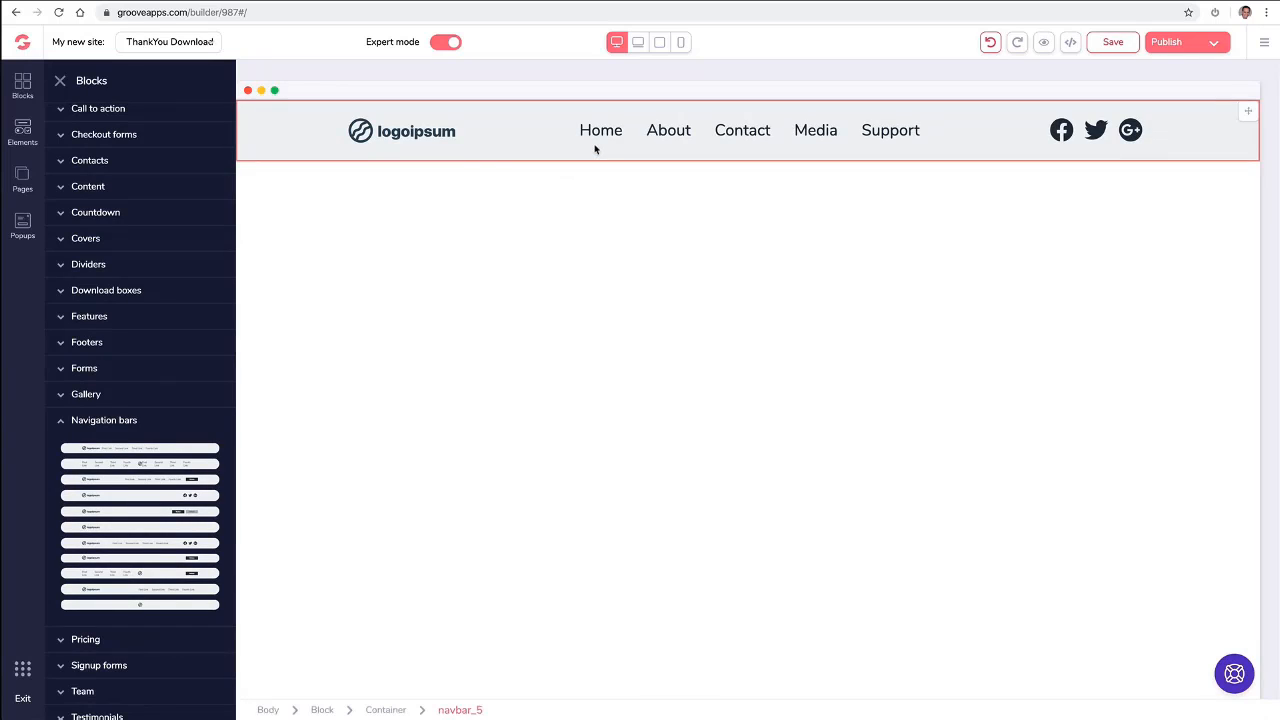
left_click(604, 140)
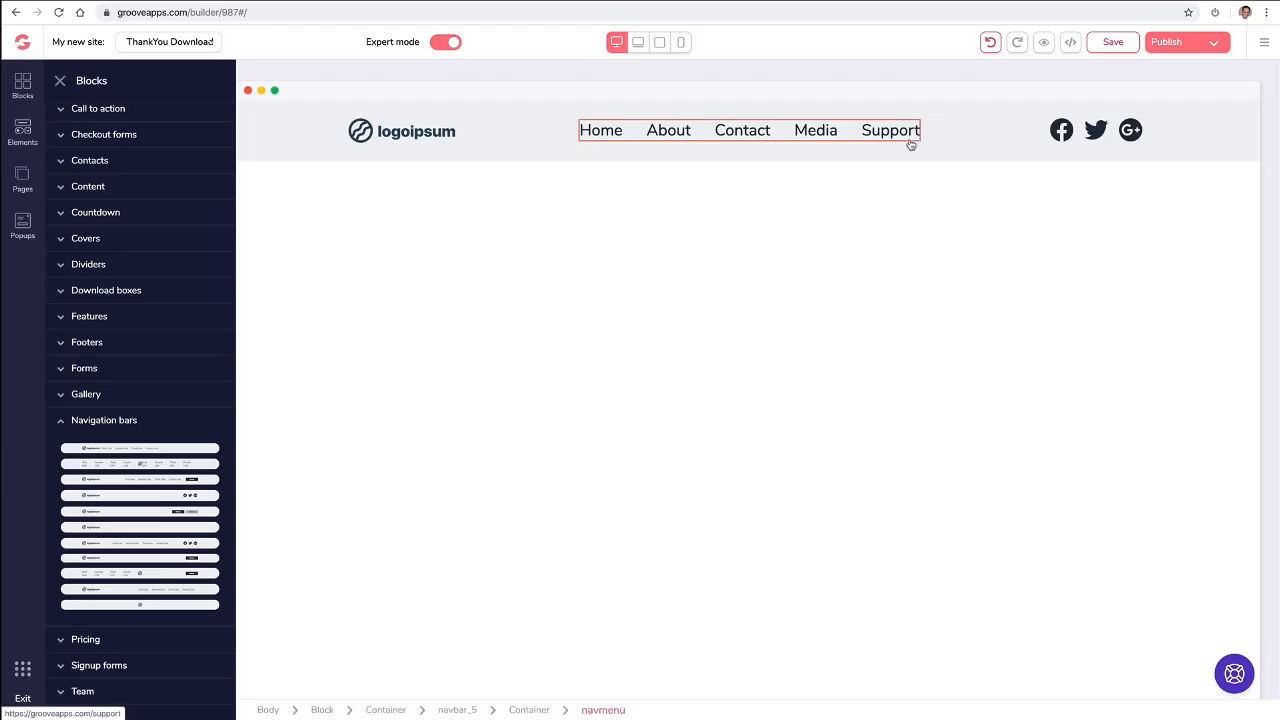
- Nest the Media page under the Contact page in the site's primary navigation
left_click(25, 178)
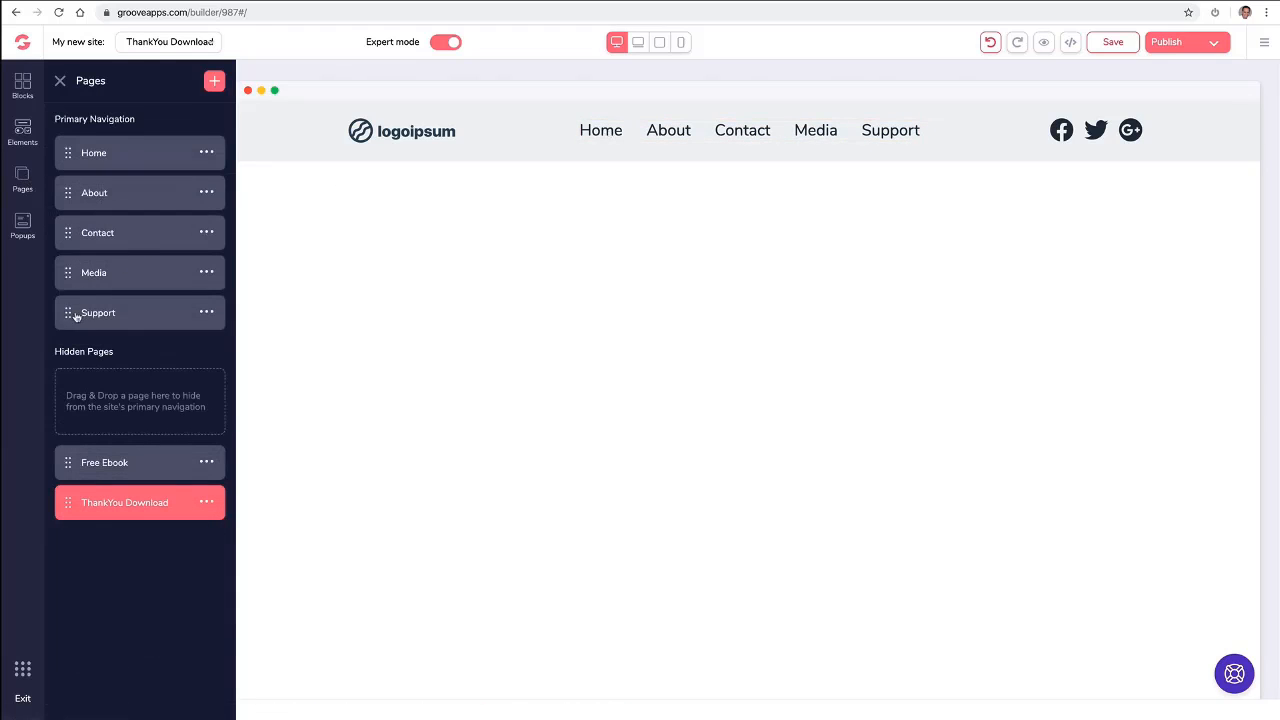
left_click_drag(69, 312, 70, 265)
left_click(810, 134)
left_click_drag(69, 272, 123, 262)
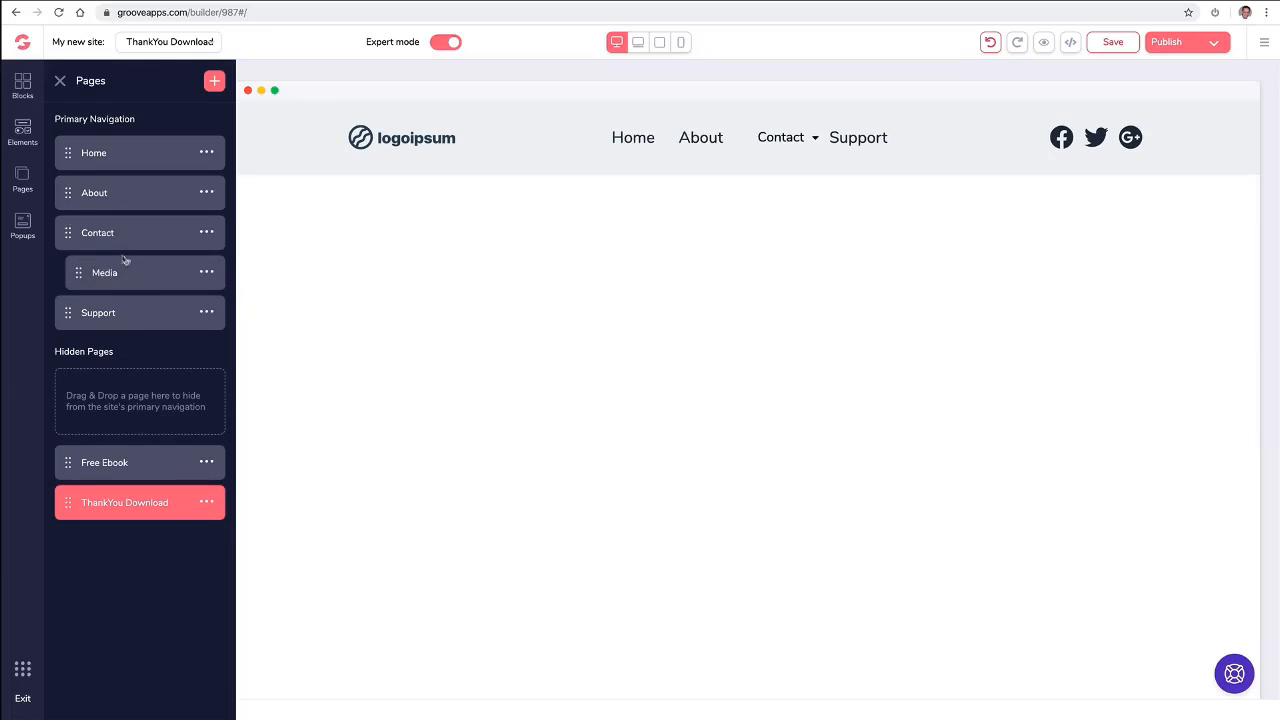
left_click(812, 136)
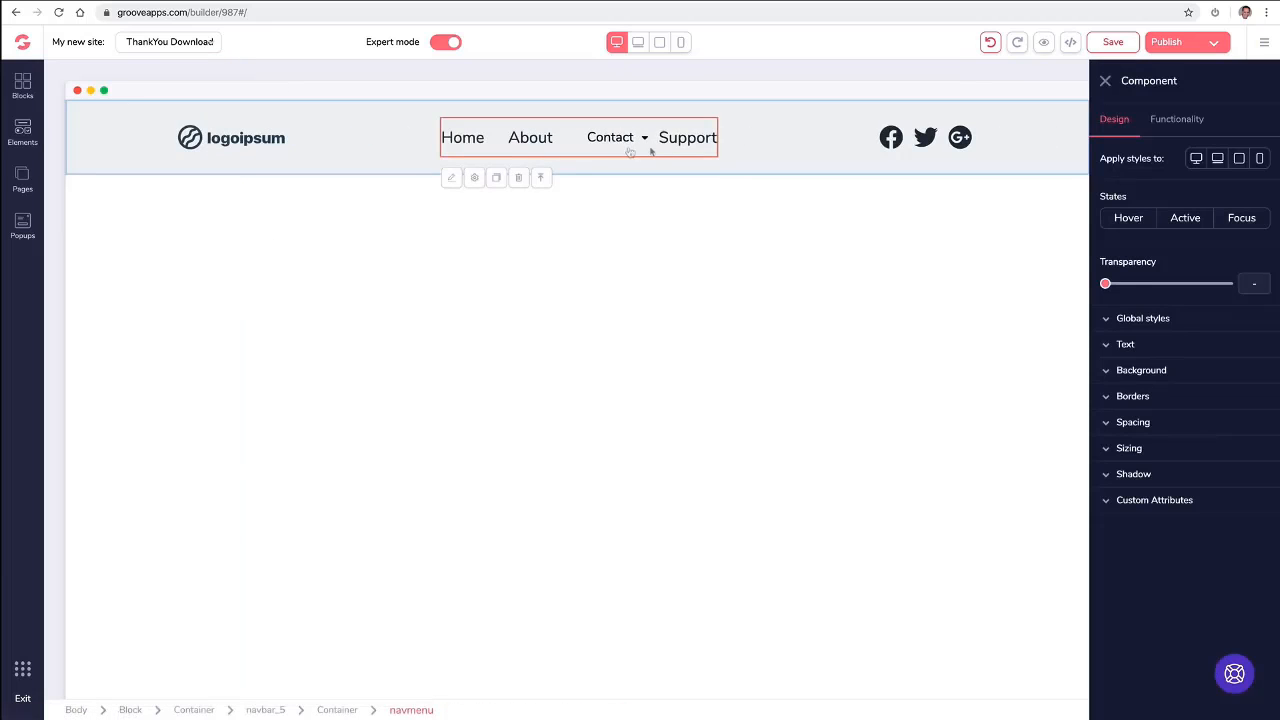
left_click(1105, 81)
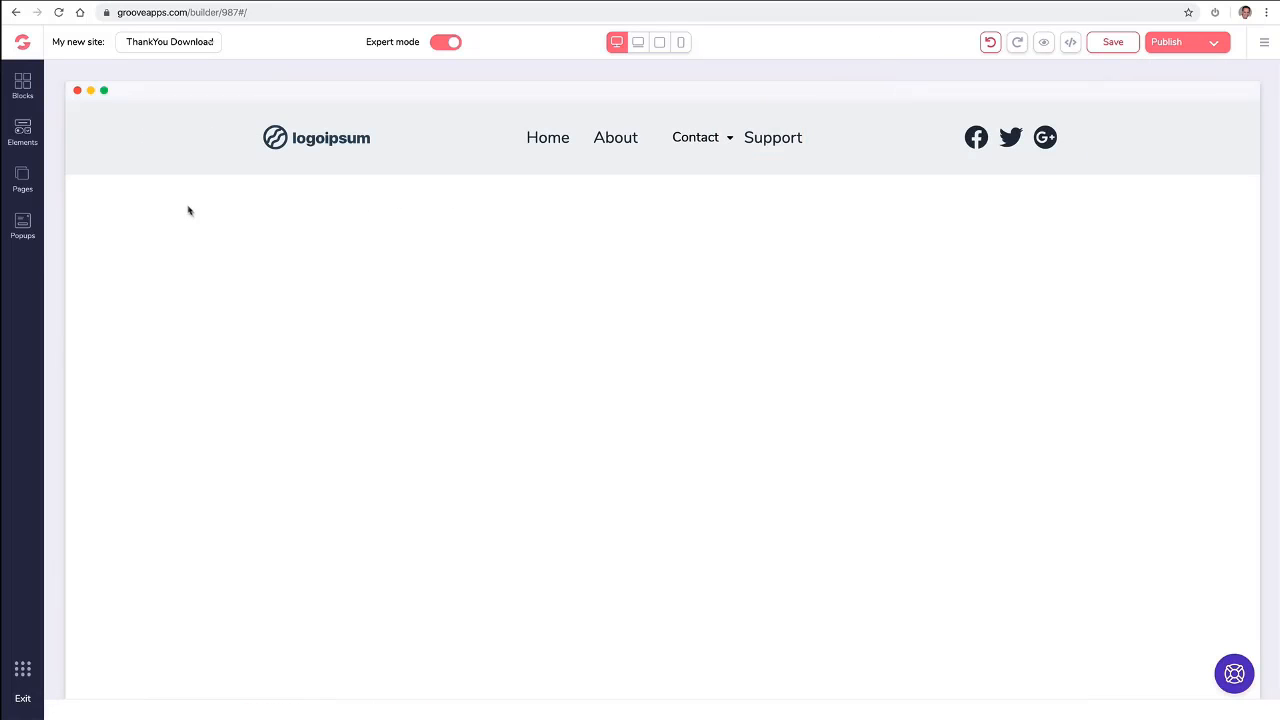
left_click(21, 178)
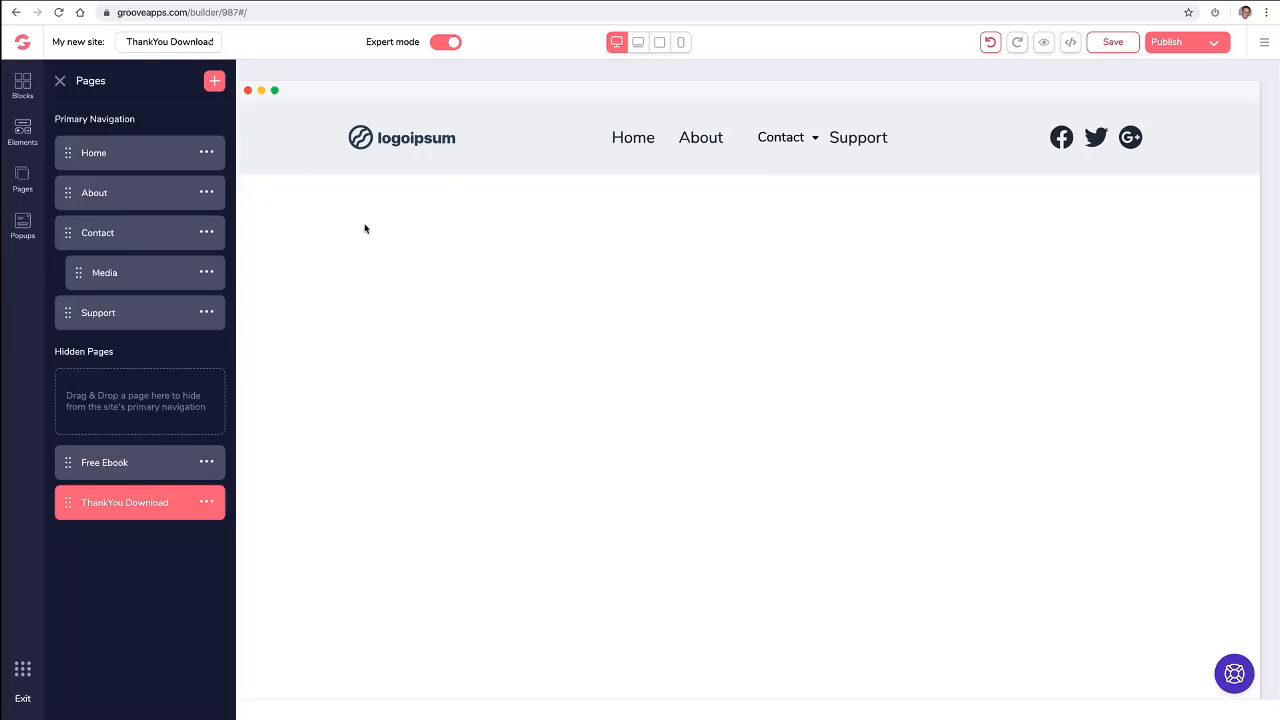
- Upload the GroovePages logo PNG to the image library for the navigation bar's logo, searching the computer's files for "logo"
left_click(408, 141)
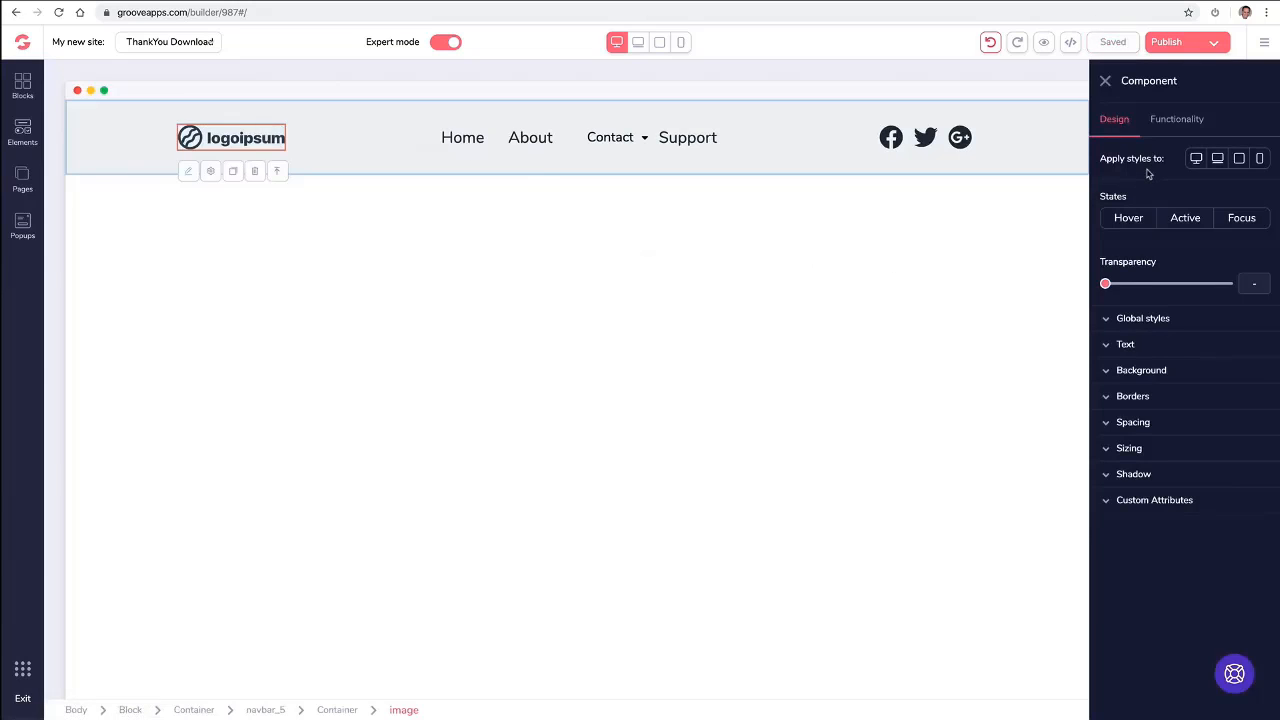
left_click(1180, 128)
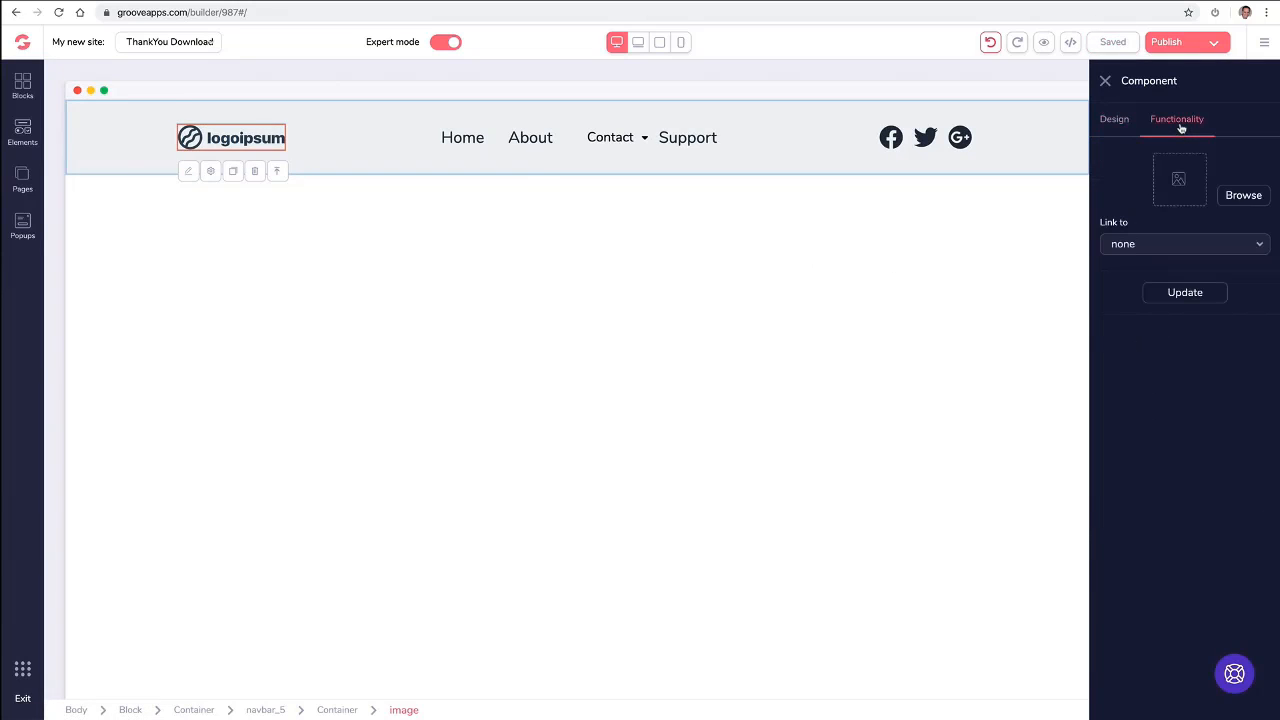
left_click(1230, 195)
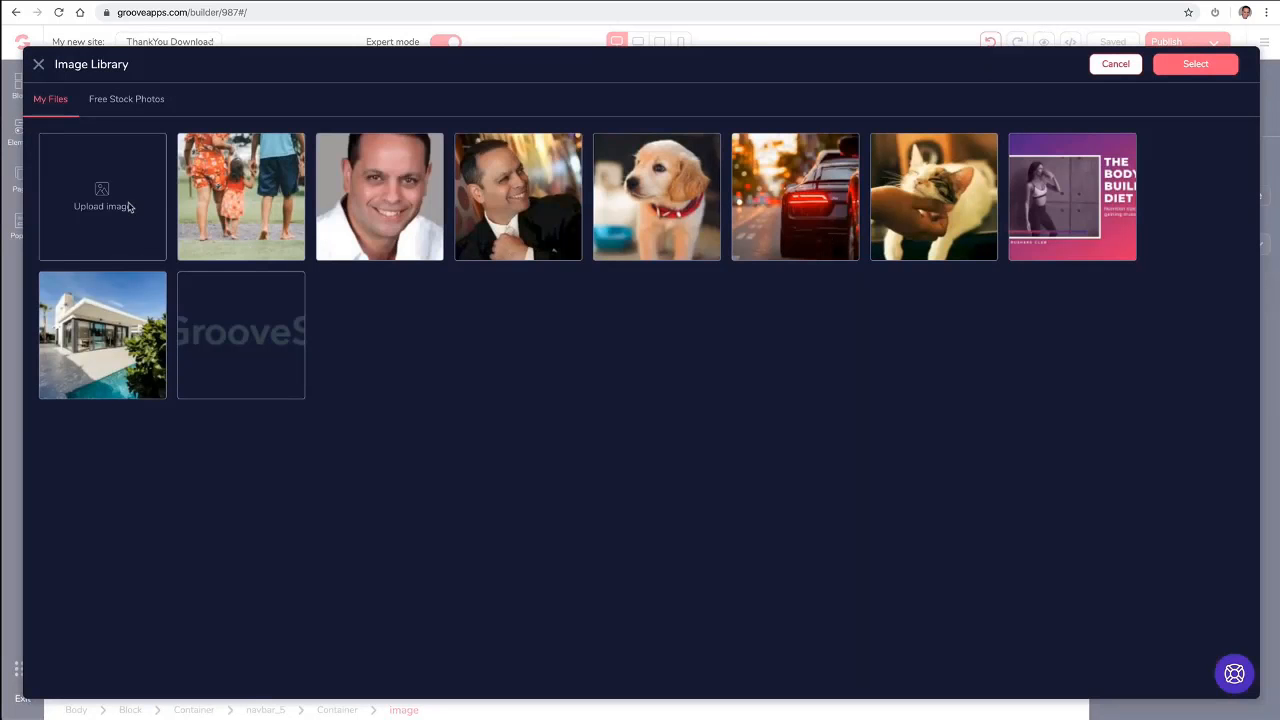
left_click(129, 206)
left_click(1057, 36)
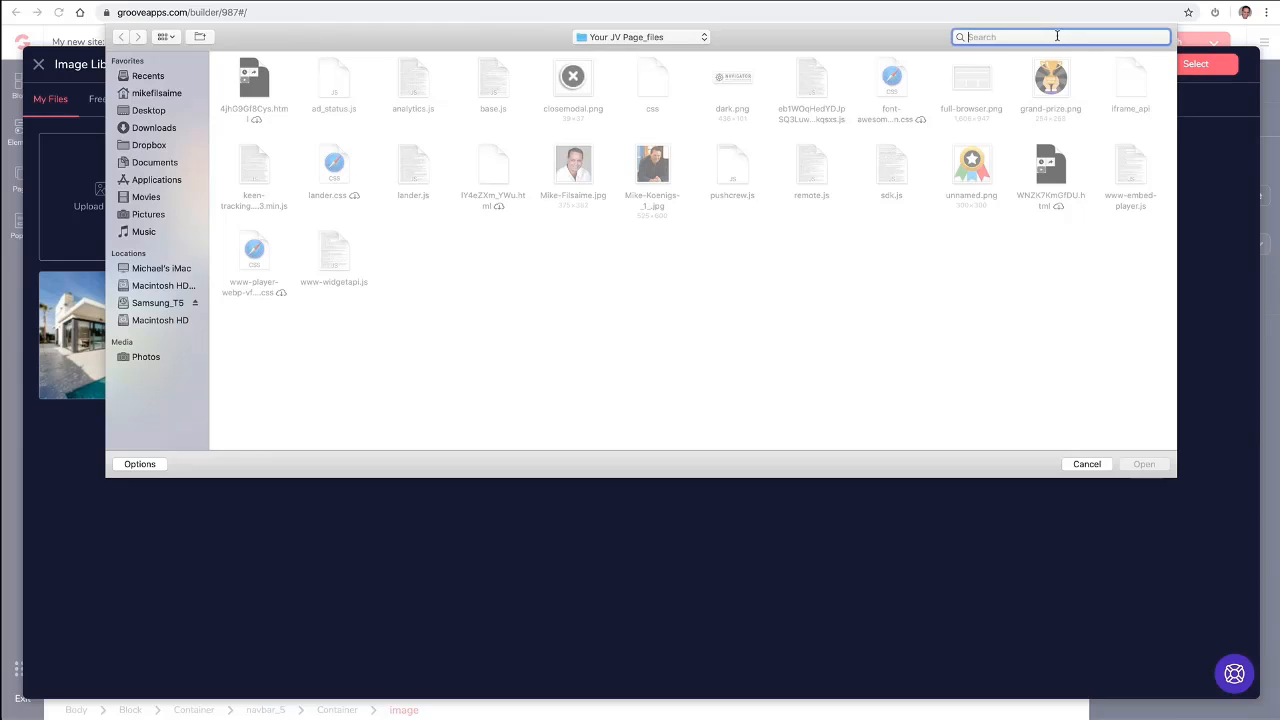
type("logo")
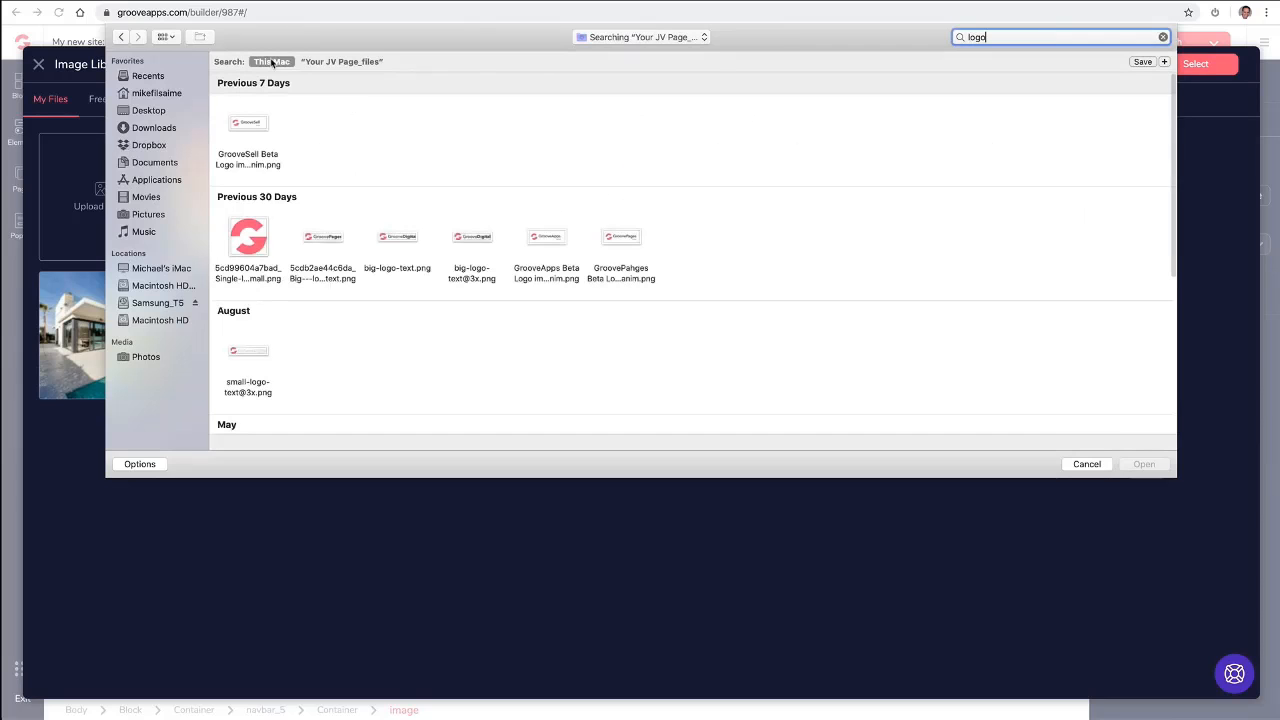
left_click(329, 241)
left_click(1143, 465)
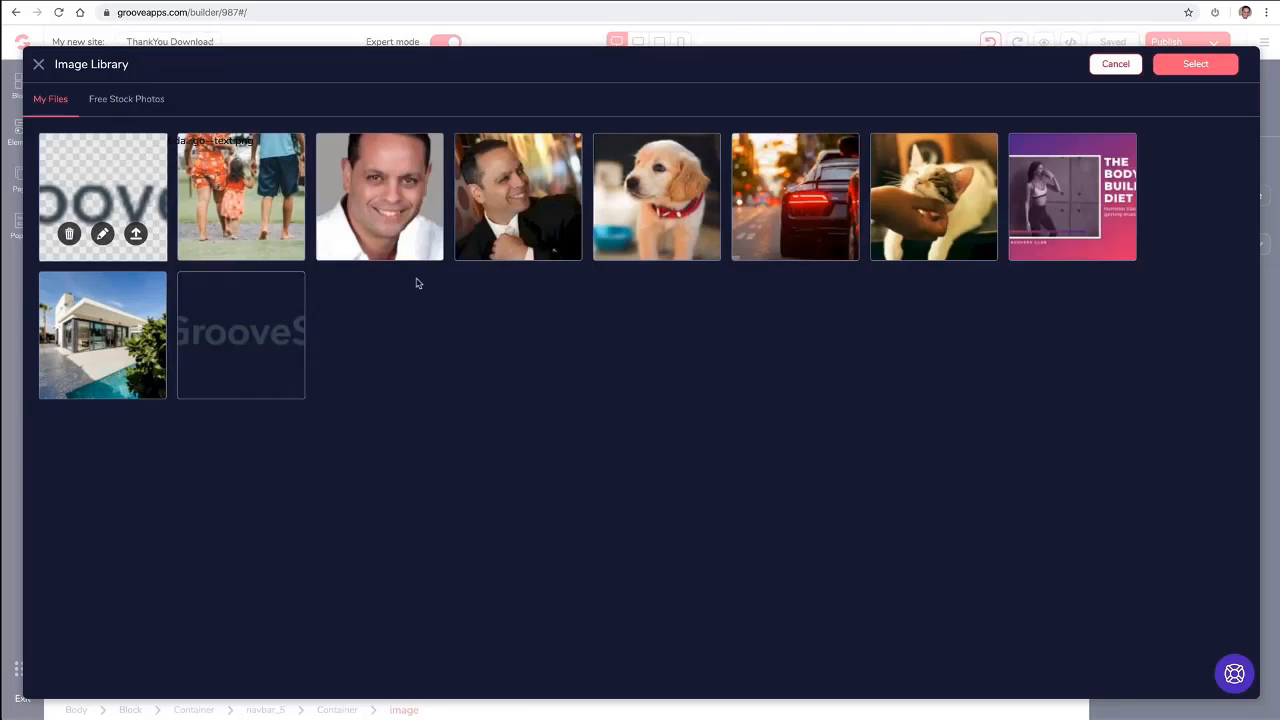
left_click(140, 237)
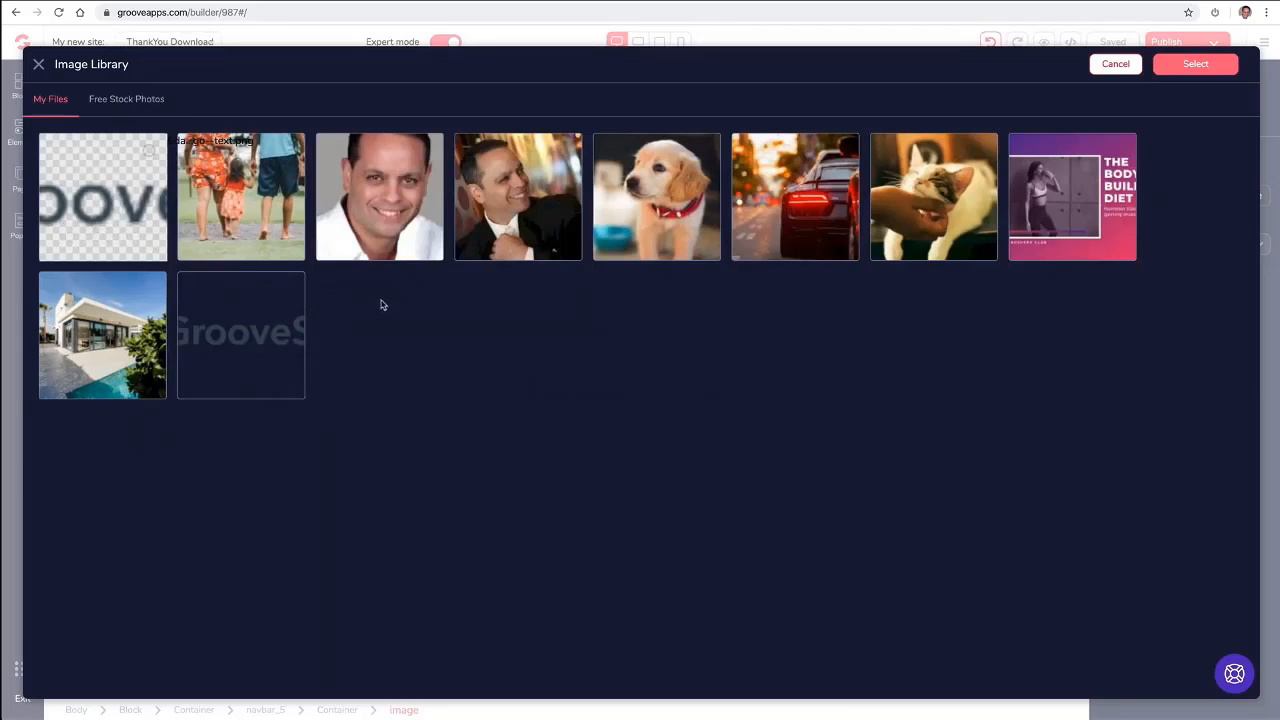
- Replace the navigation bar's placeholder logo with the uploaded GroovePages image and apply the update
left_click(275, 239)
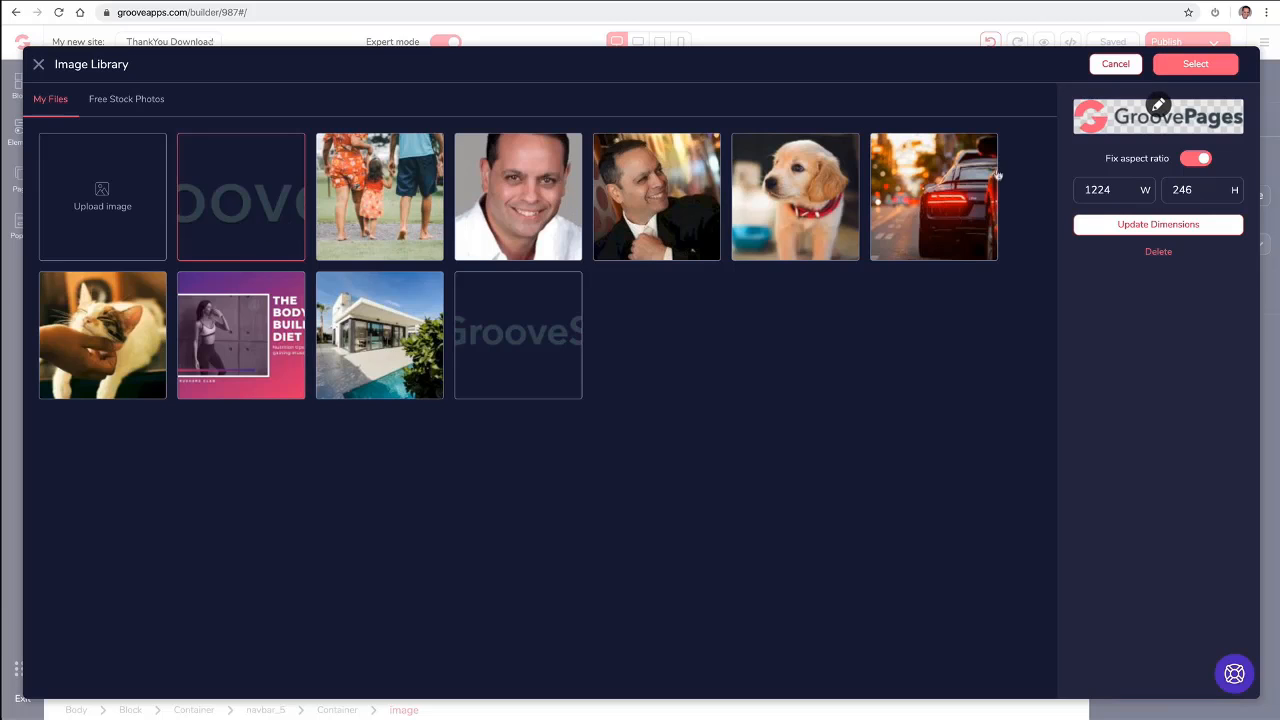
left_click(1200, 66)
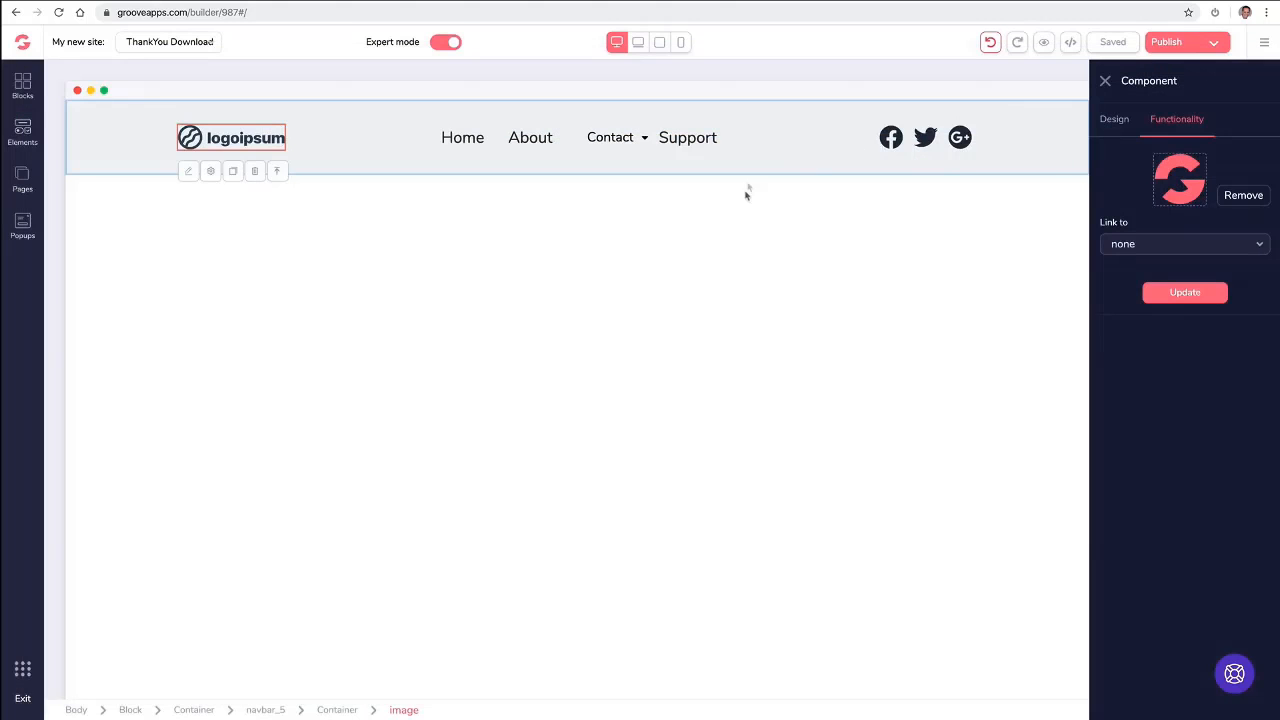
left_click(1175, 295)
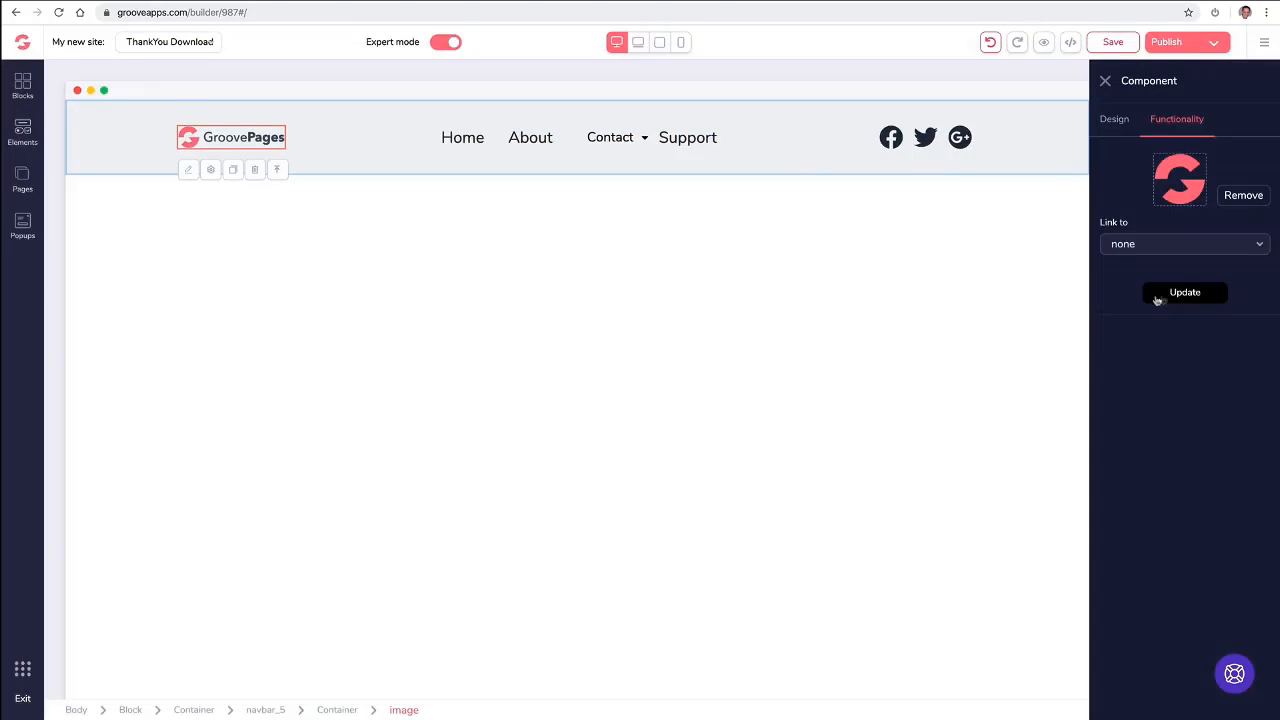
left_click(406, 241)
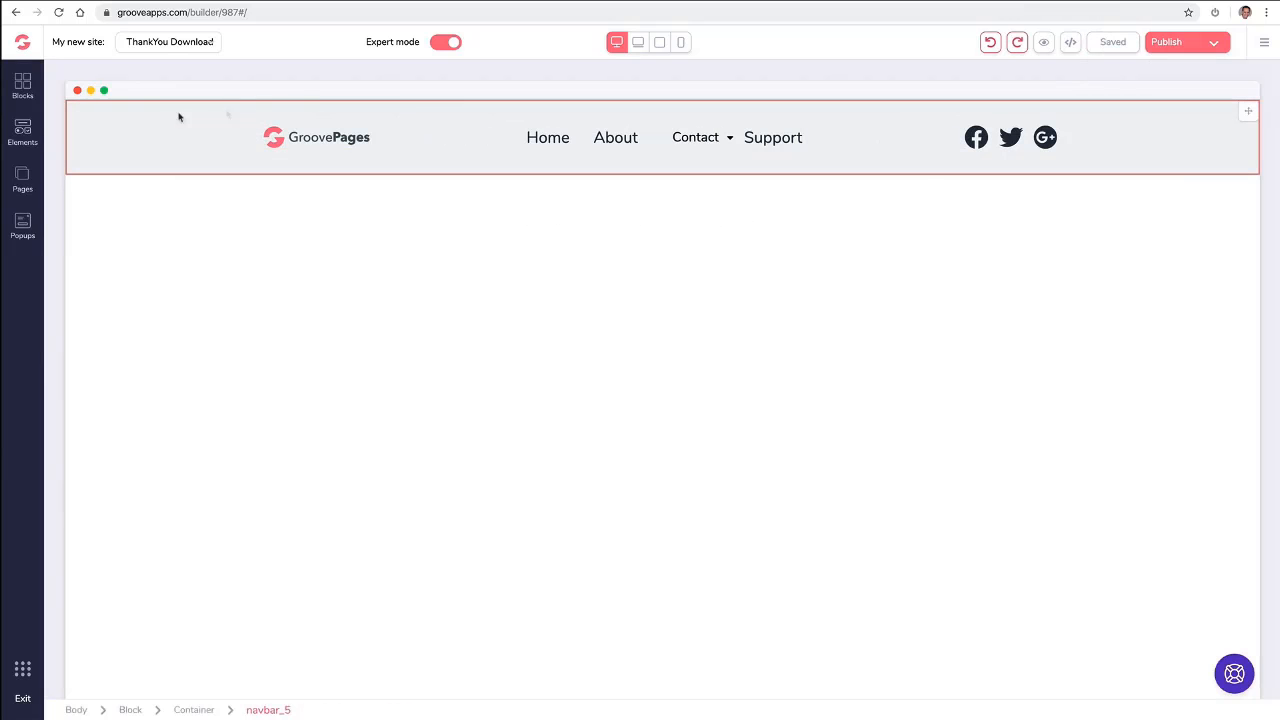
- Set the navigation bar's background colour to a light pink shade from the red palette
left_click(106, 124)
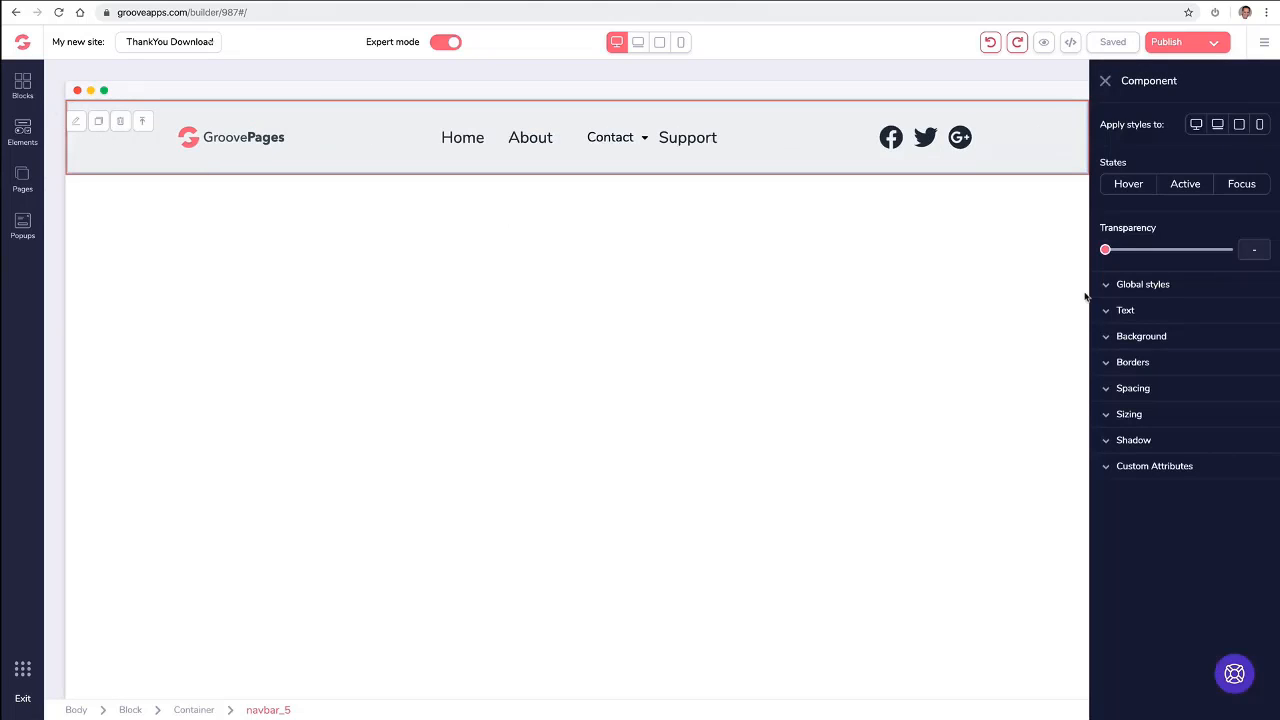
left_click(1108, 340)
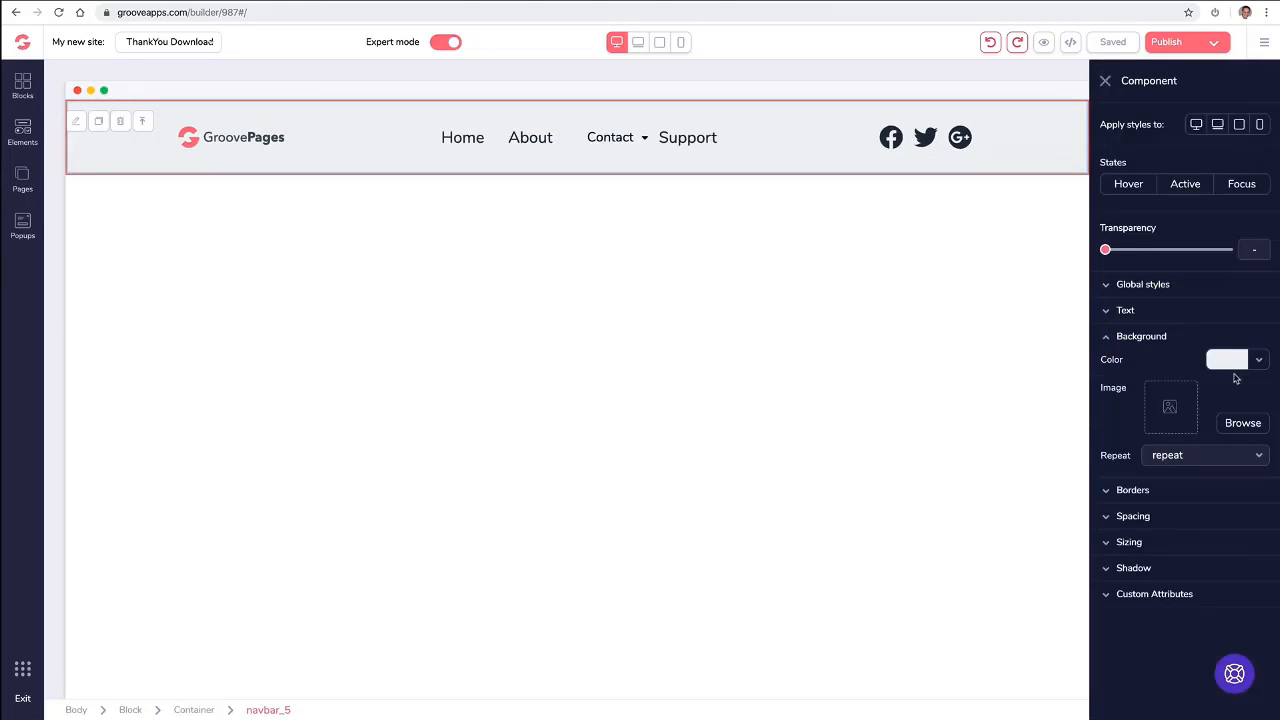
left_click(1259, 361)
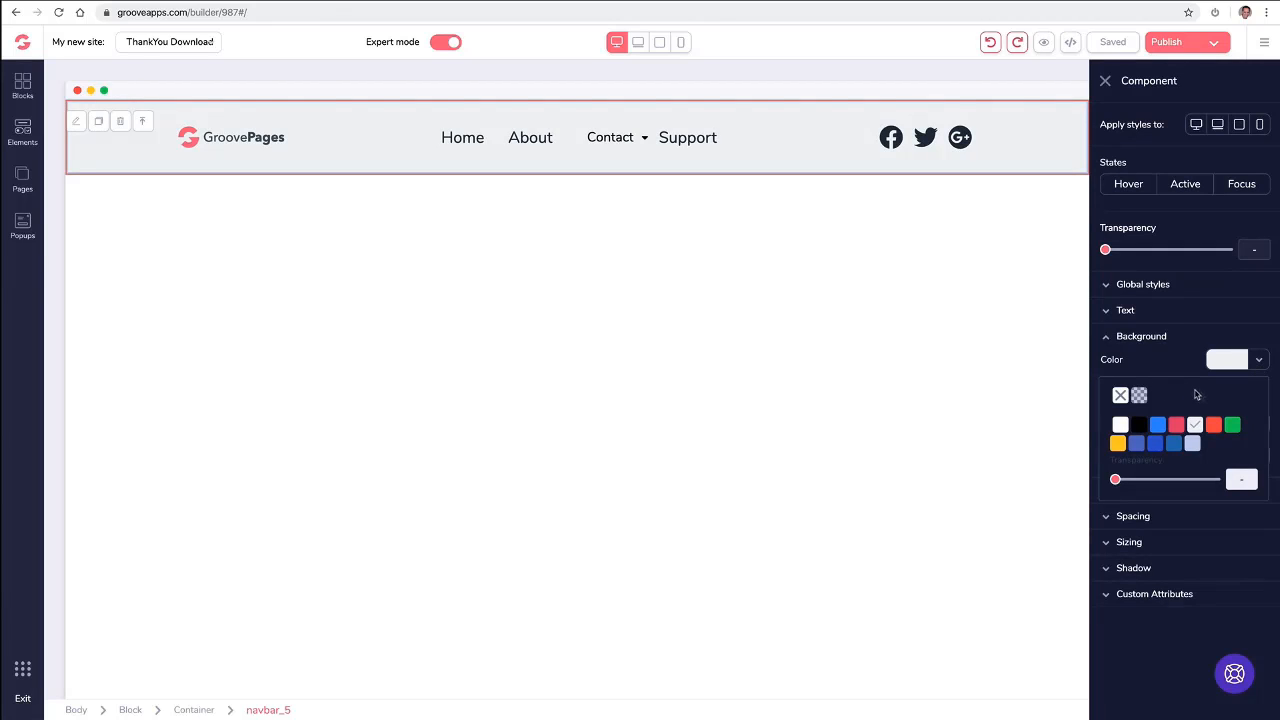
mouse_move(1231, 427)
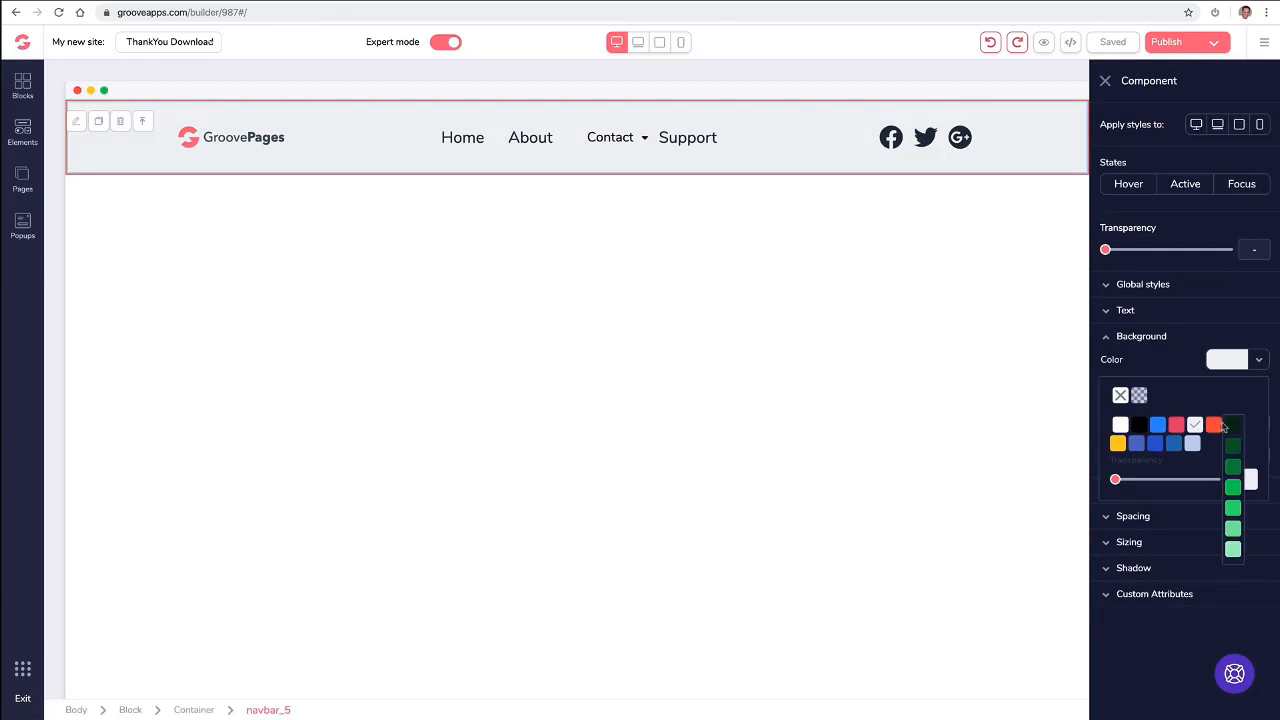
mouse_move(1177, 427)
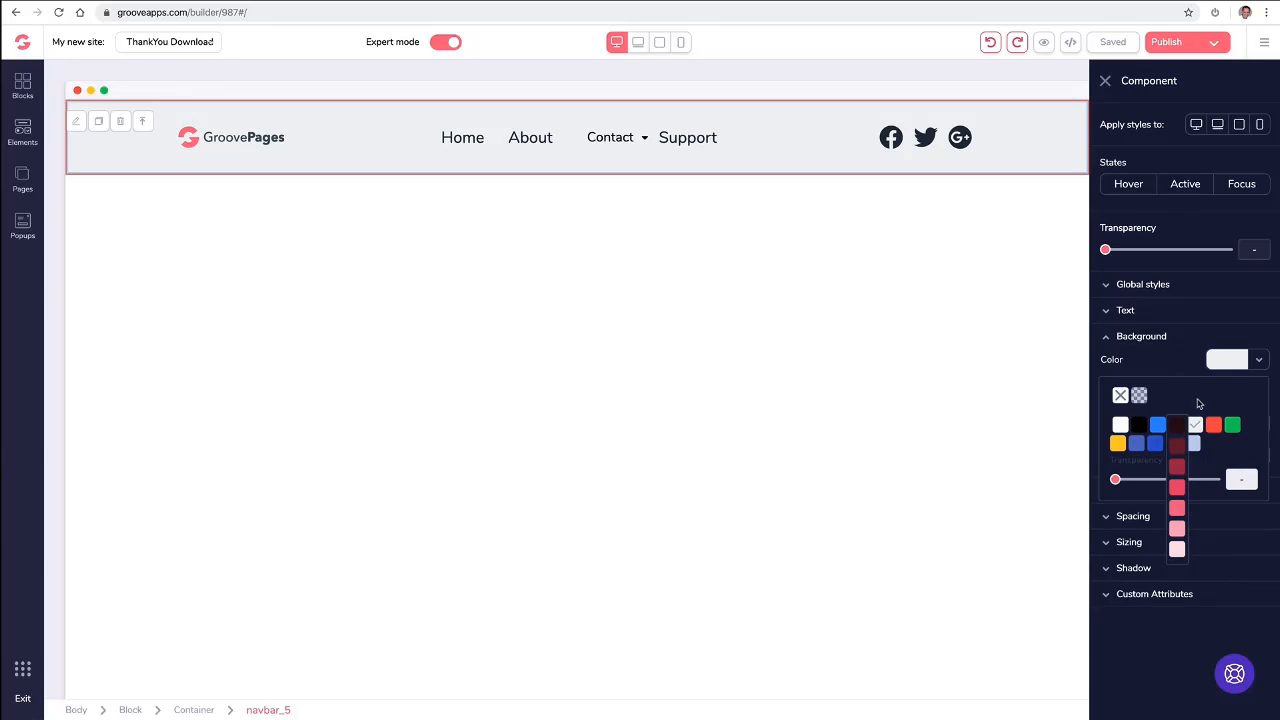
left_click(1177, 529)
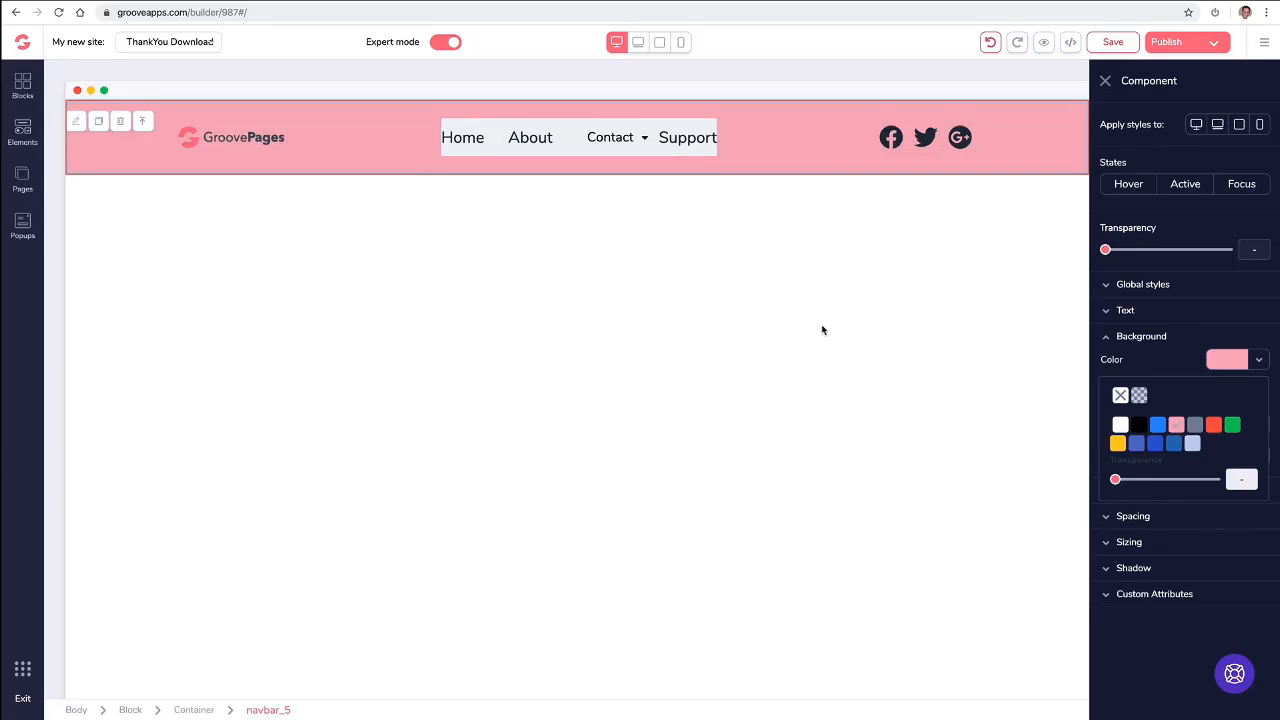
- Set the page links menu's background to the same light pink as the navigation bar and close its settings
left_click(497, 131)
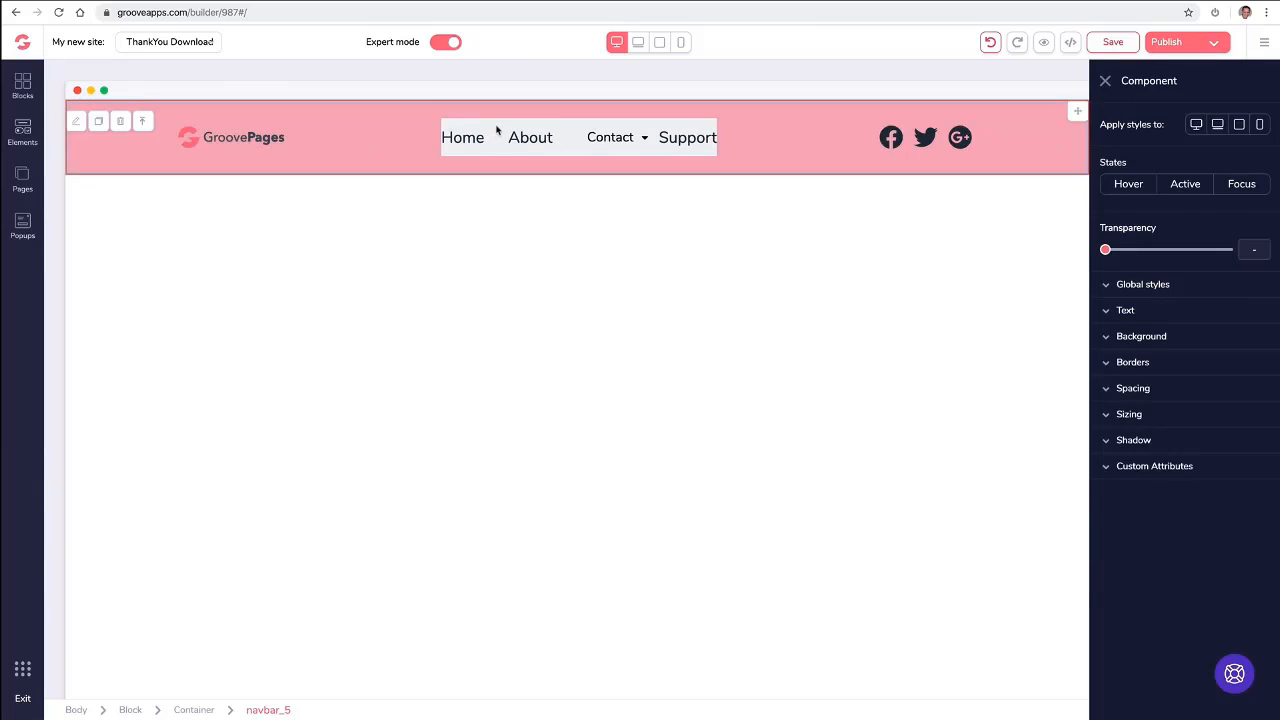
left_click(621, 135)
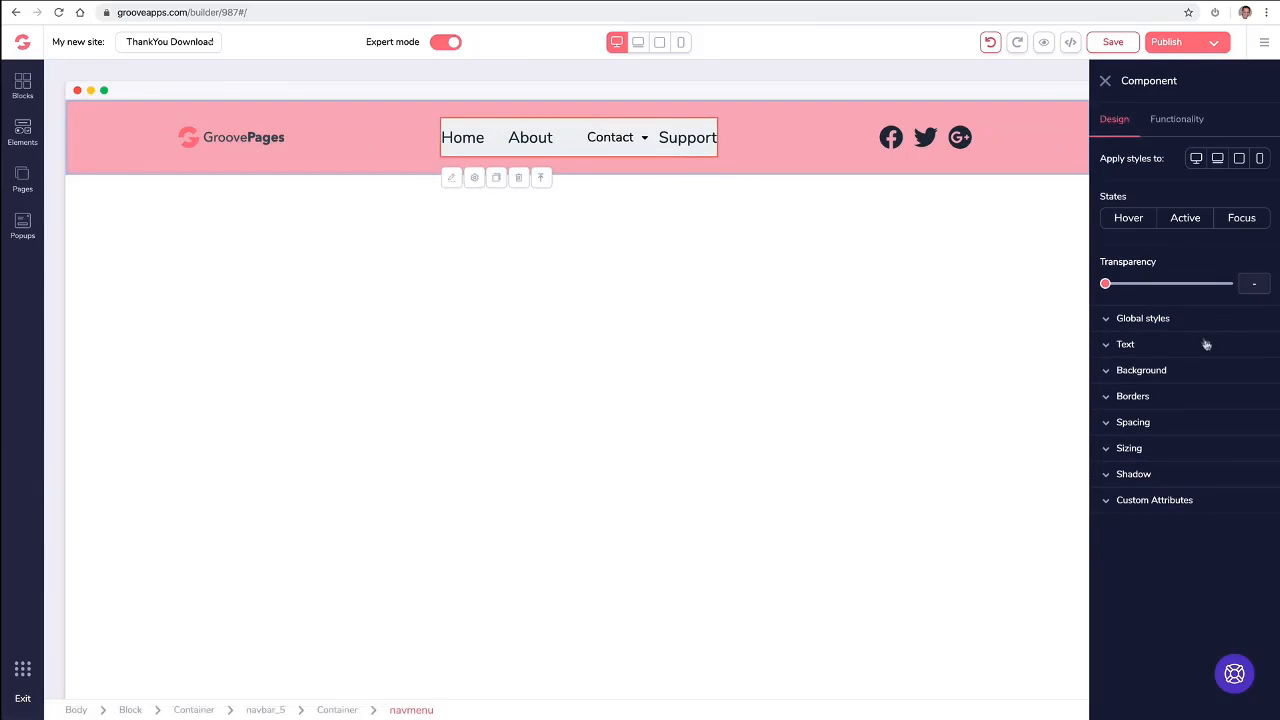
left_click(1141, 370)
left_click(1229, 394)
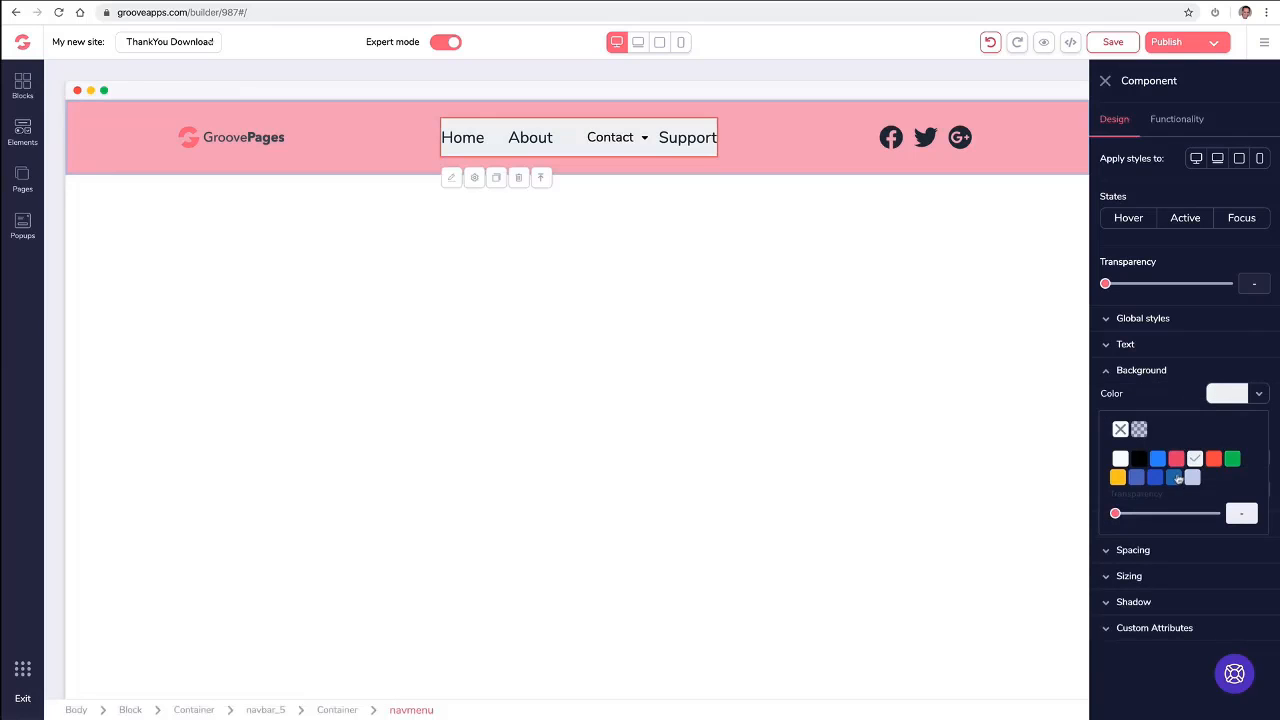
mouse_move(1177, 462)
left_click(1180, 565)
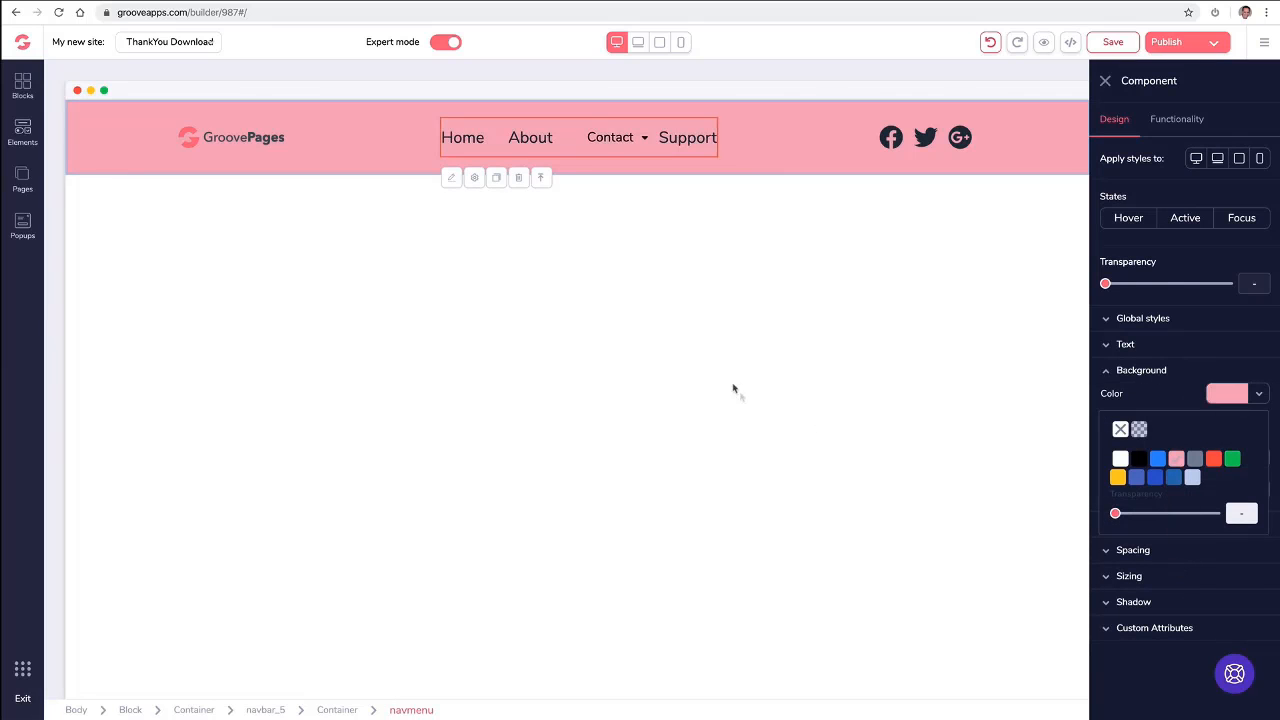
left_click(1108, 83)
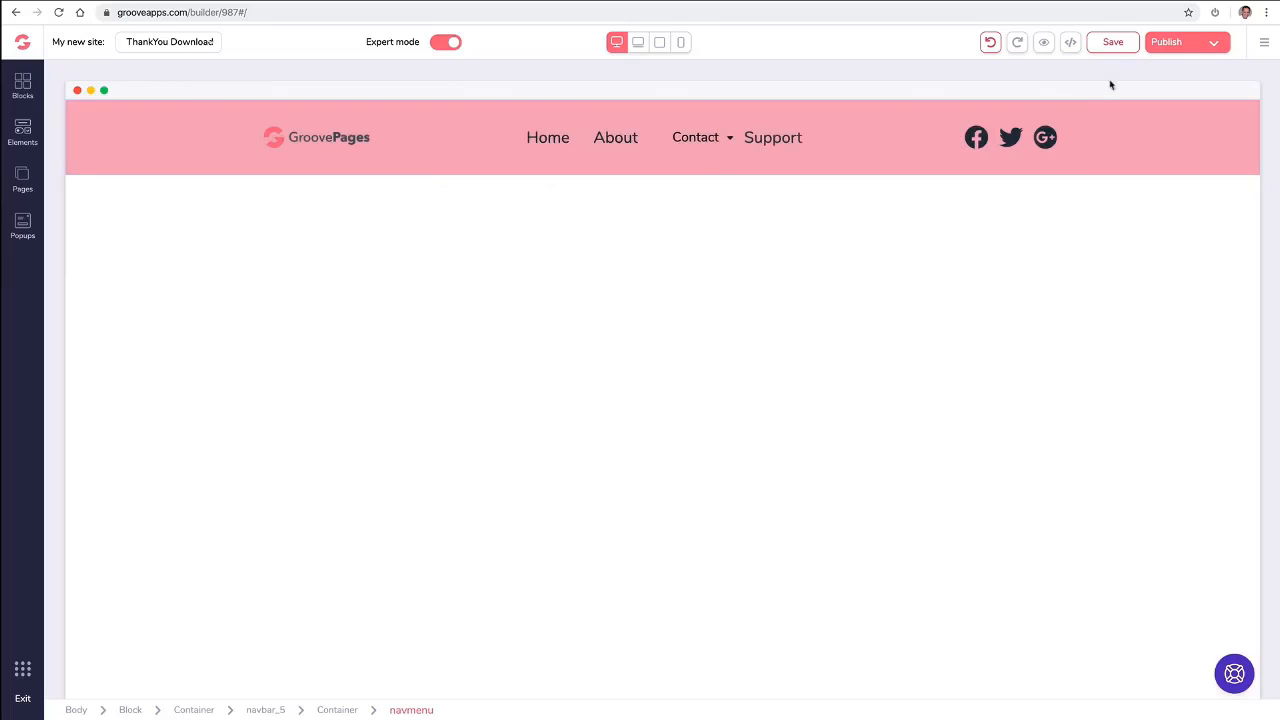
- Undo the pink background changes on the page links menu and the navigation bar
left_click(989, 43)
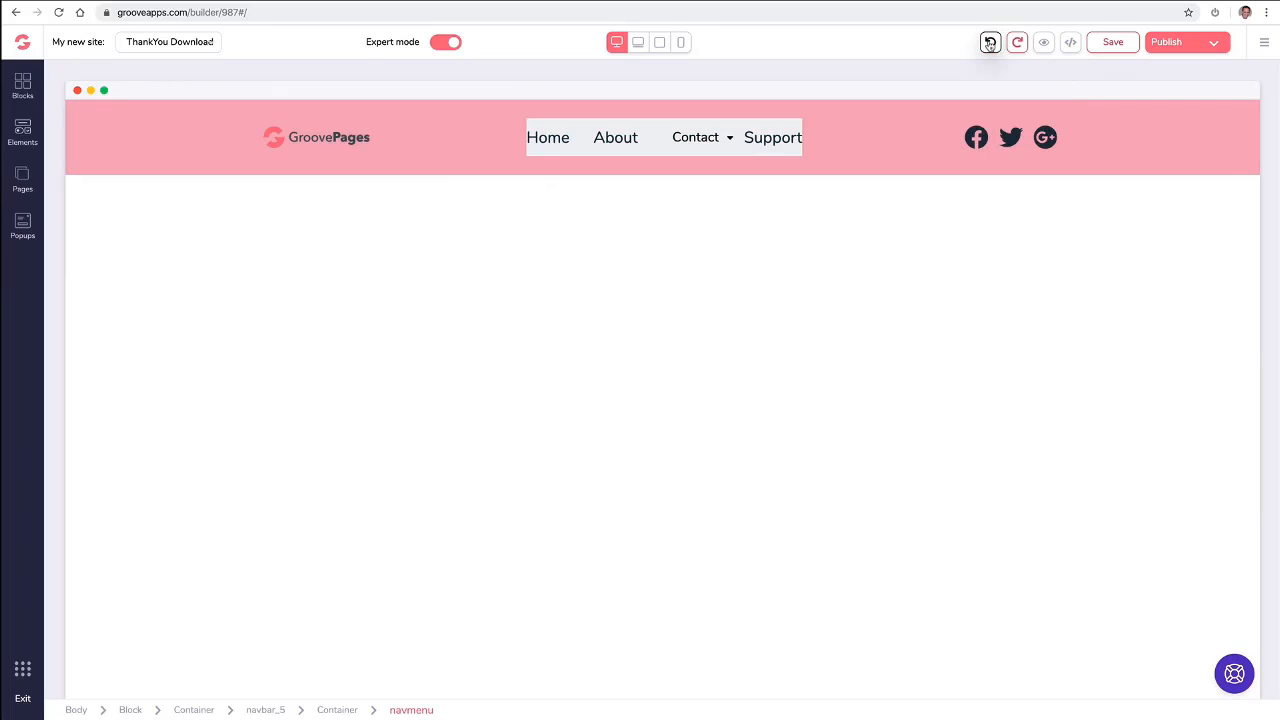
left_click(989, 43)
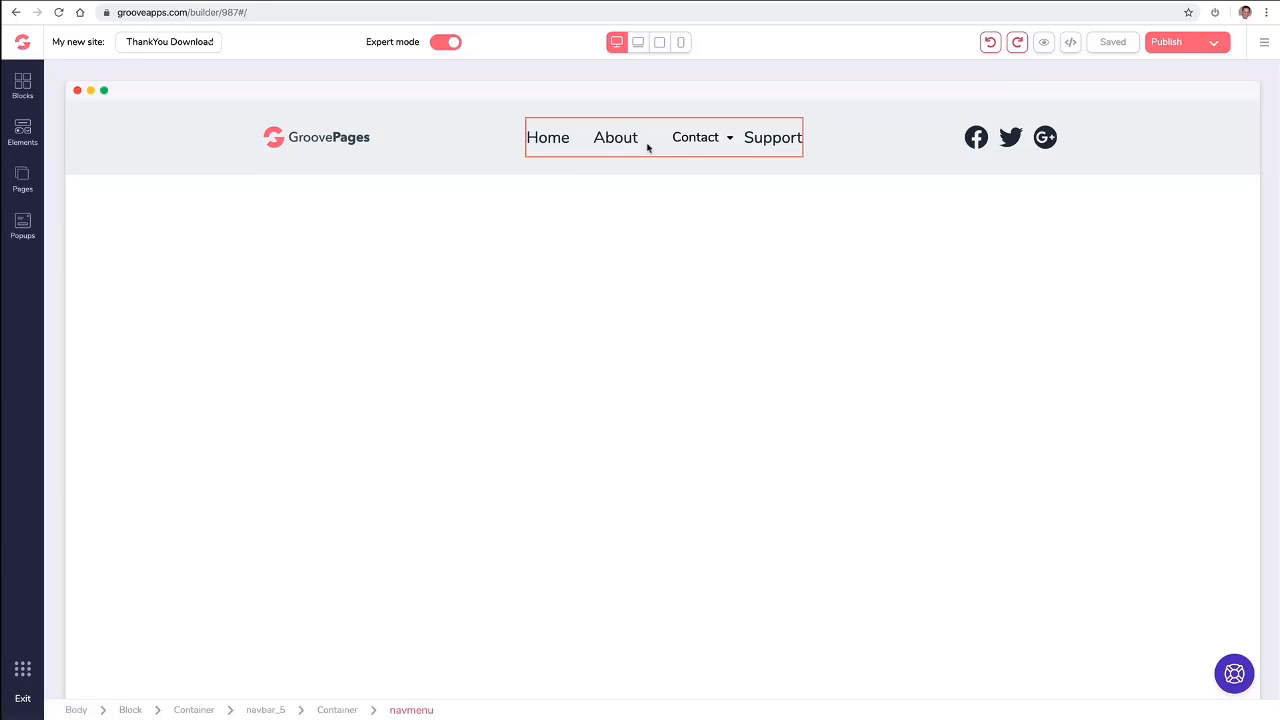
left_click(680, 145)
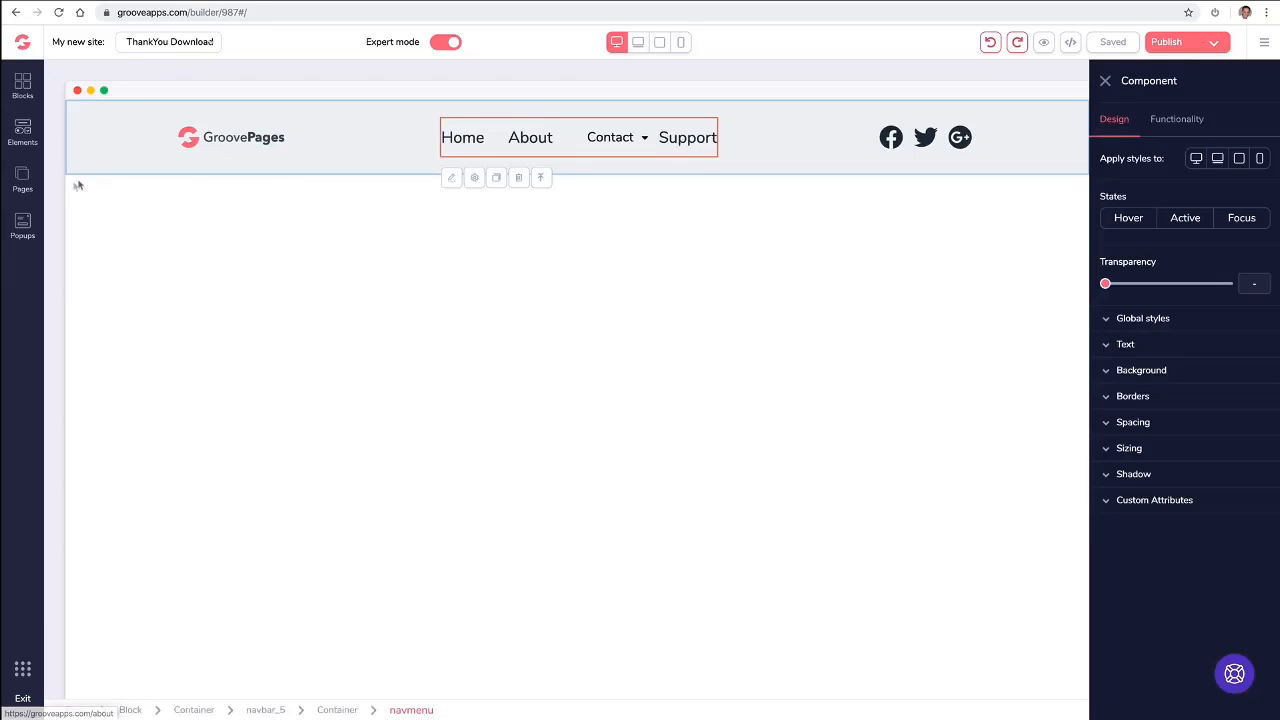
- Delete the Support page from the site's primary navigation, confirm the deletion, and close the page list
left_click(22, 180)
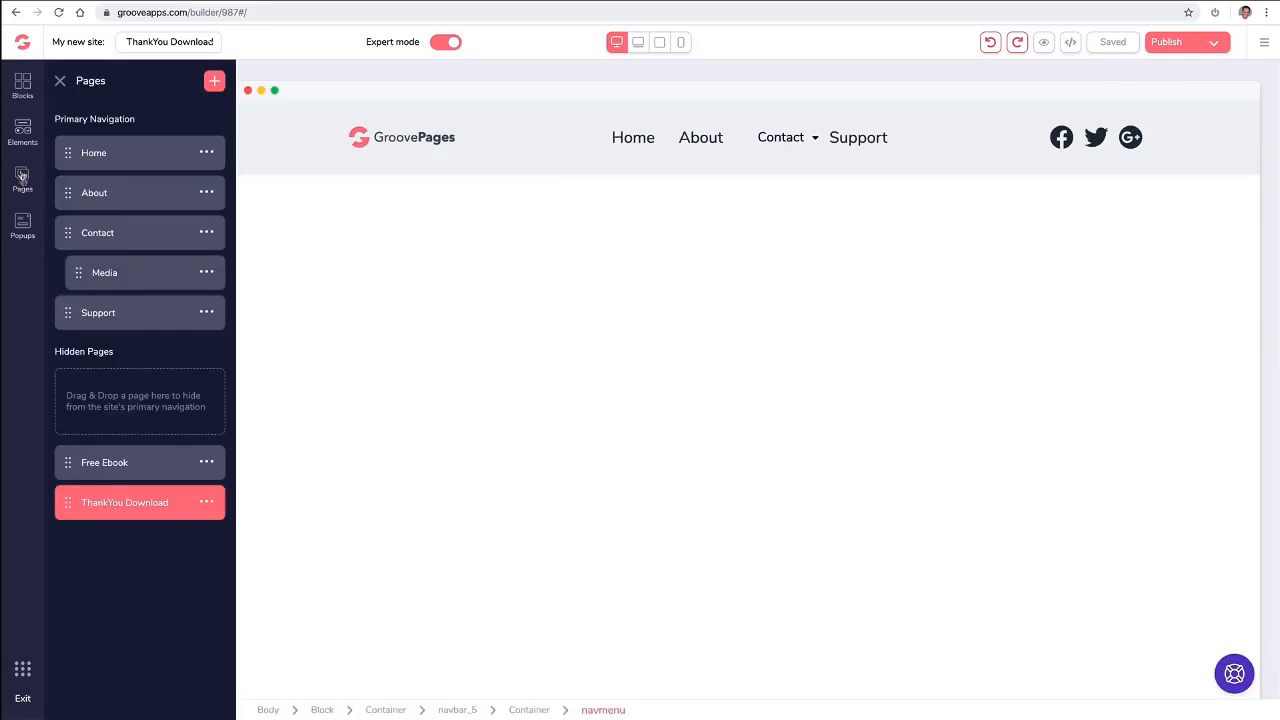
left_click(206, 312)
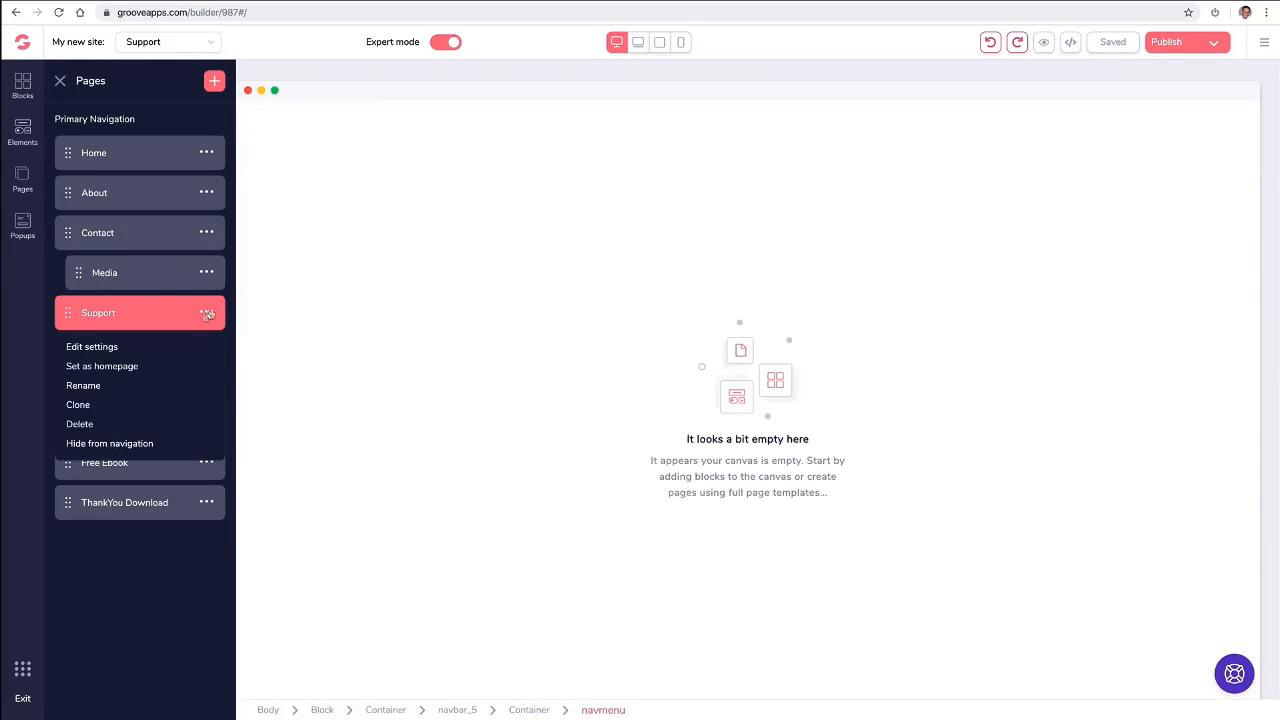
left_click(88, 425)
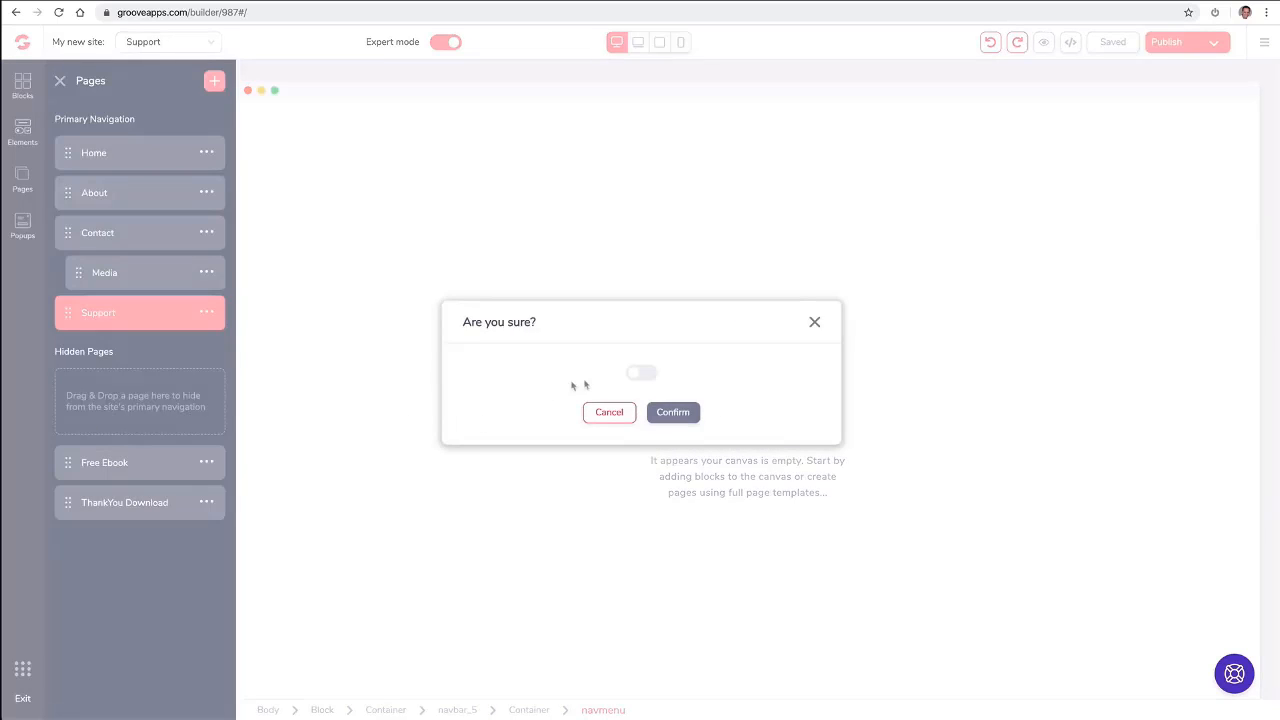
left_click(641, 374)
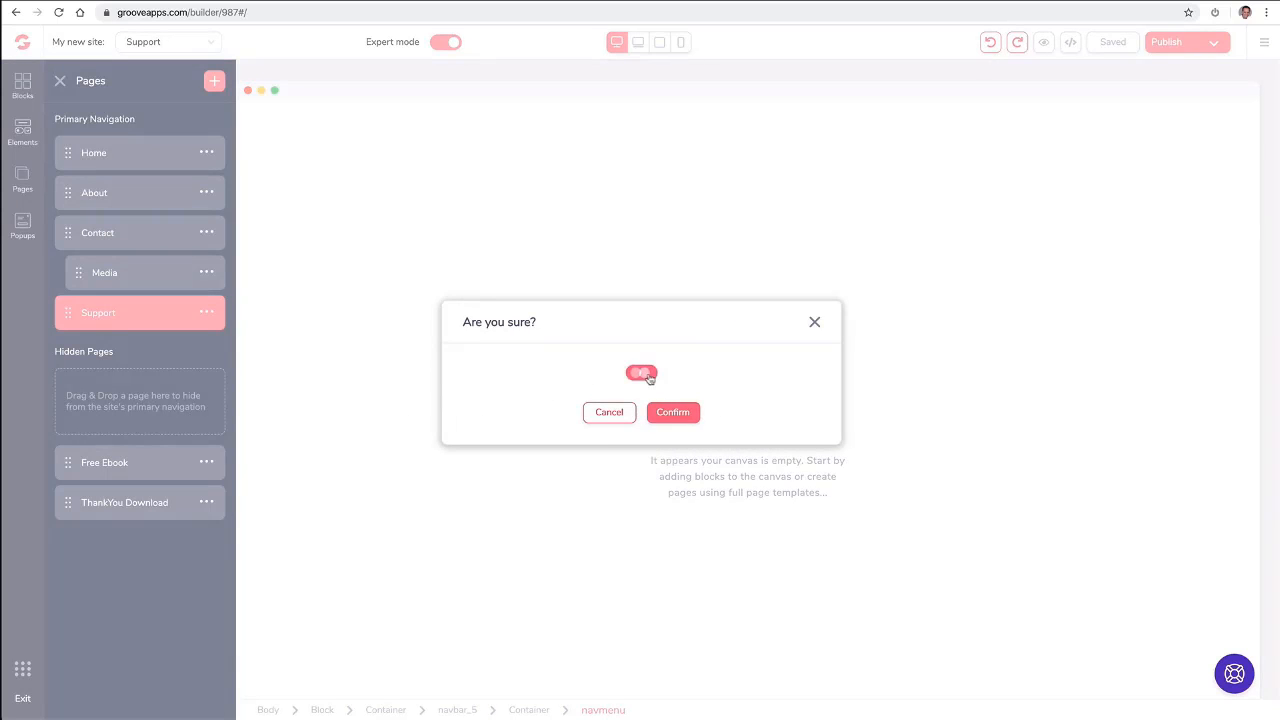
left_click(673, 412)
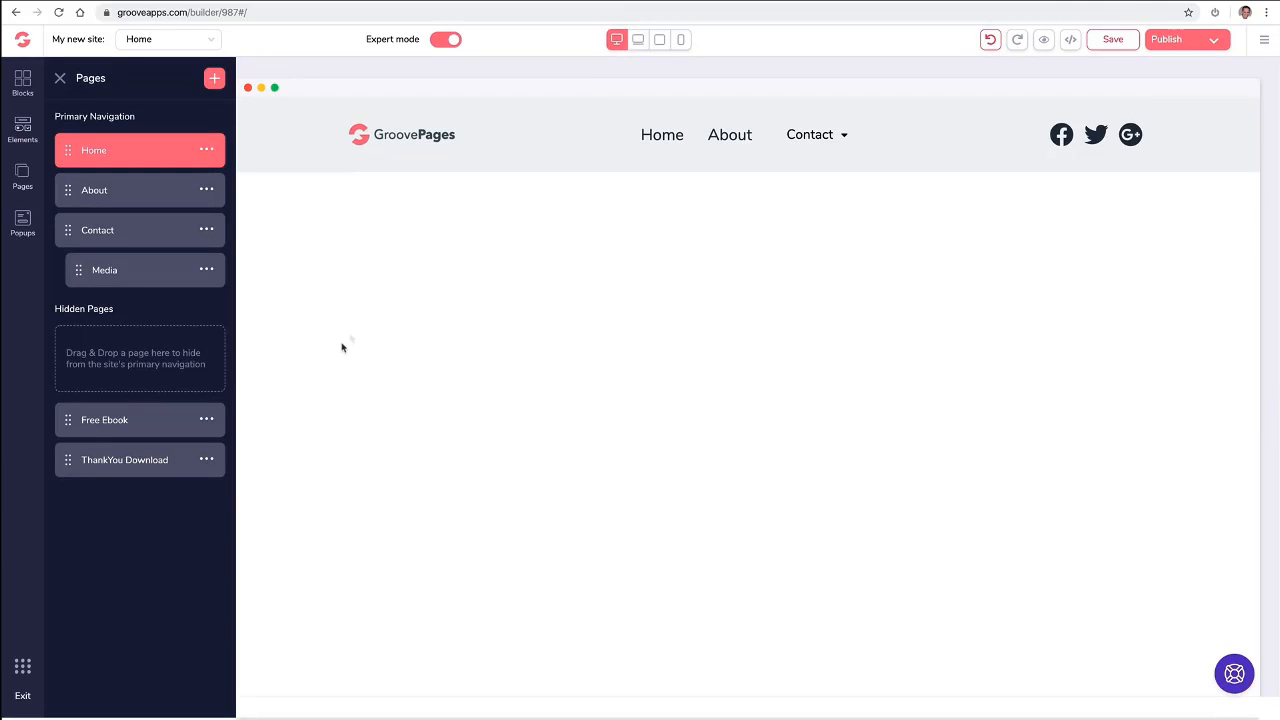
left_click(62, 79)
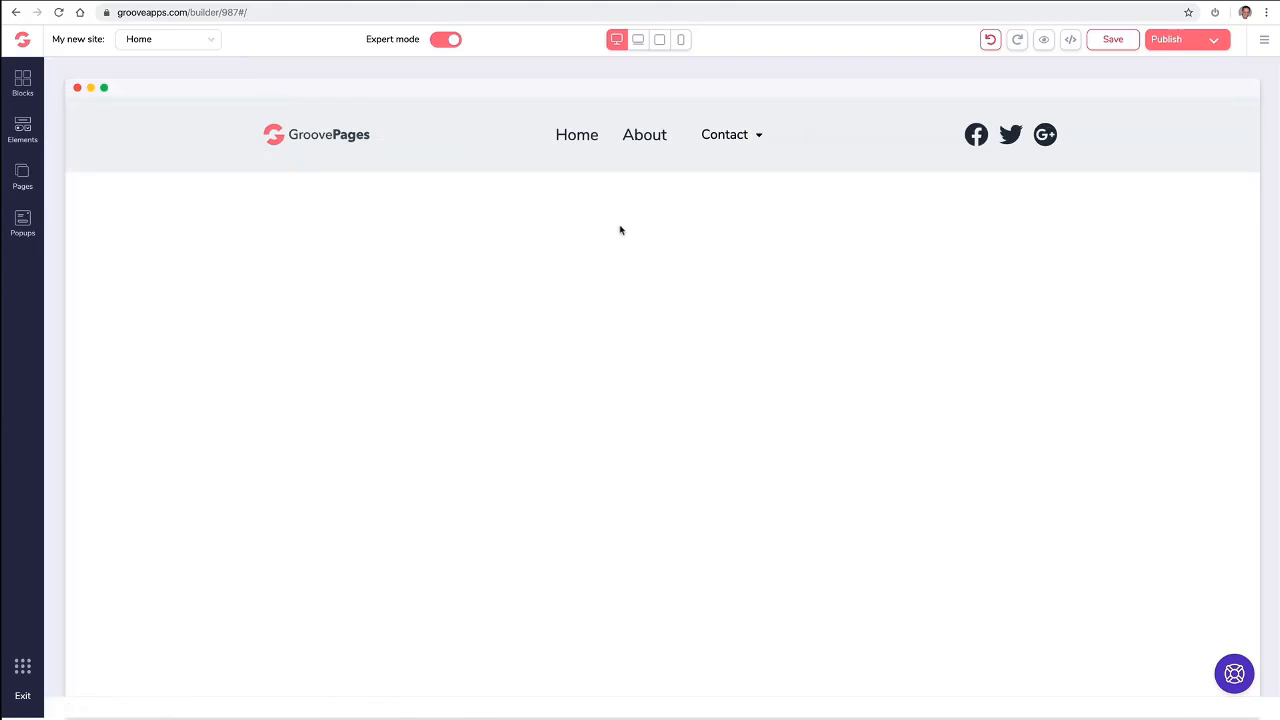
- Set the number of external links in the navigation bar's page links menu to 1
left_click(651, 145)
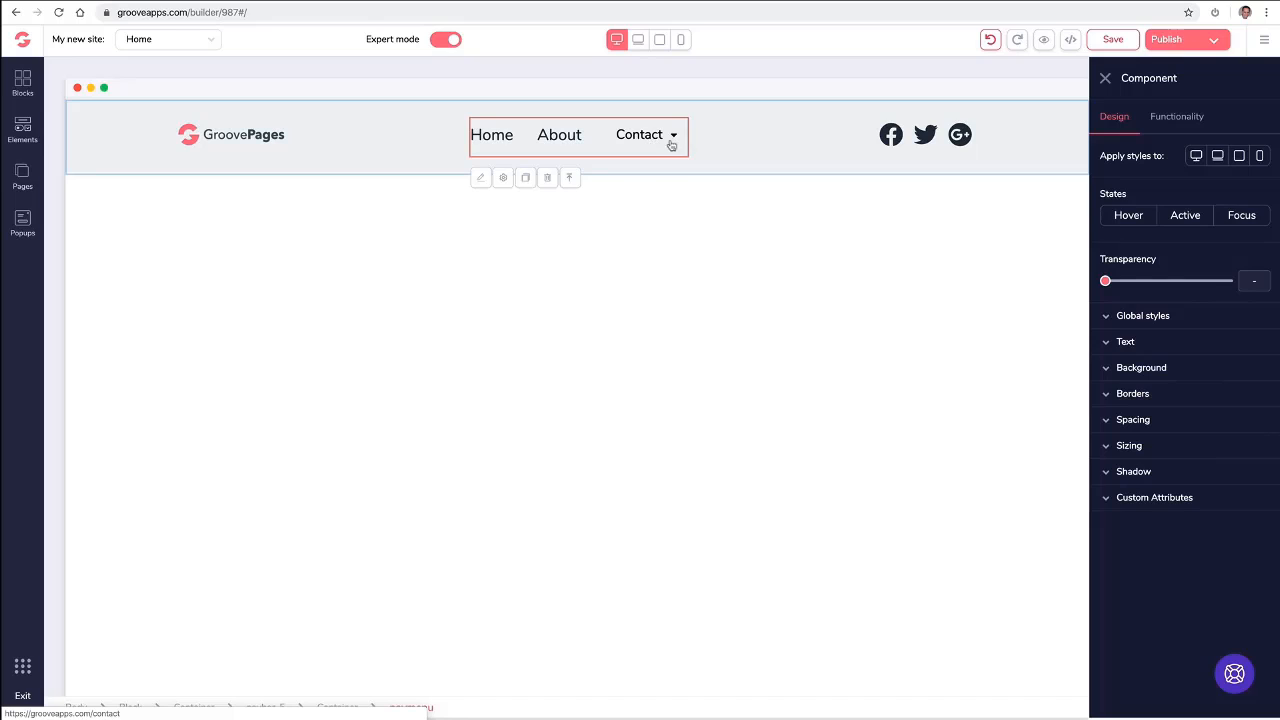
left_click(1178, 119)
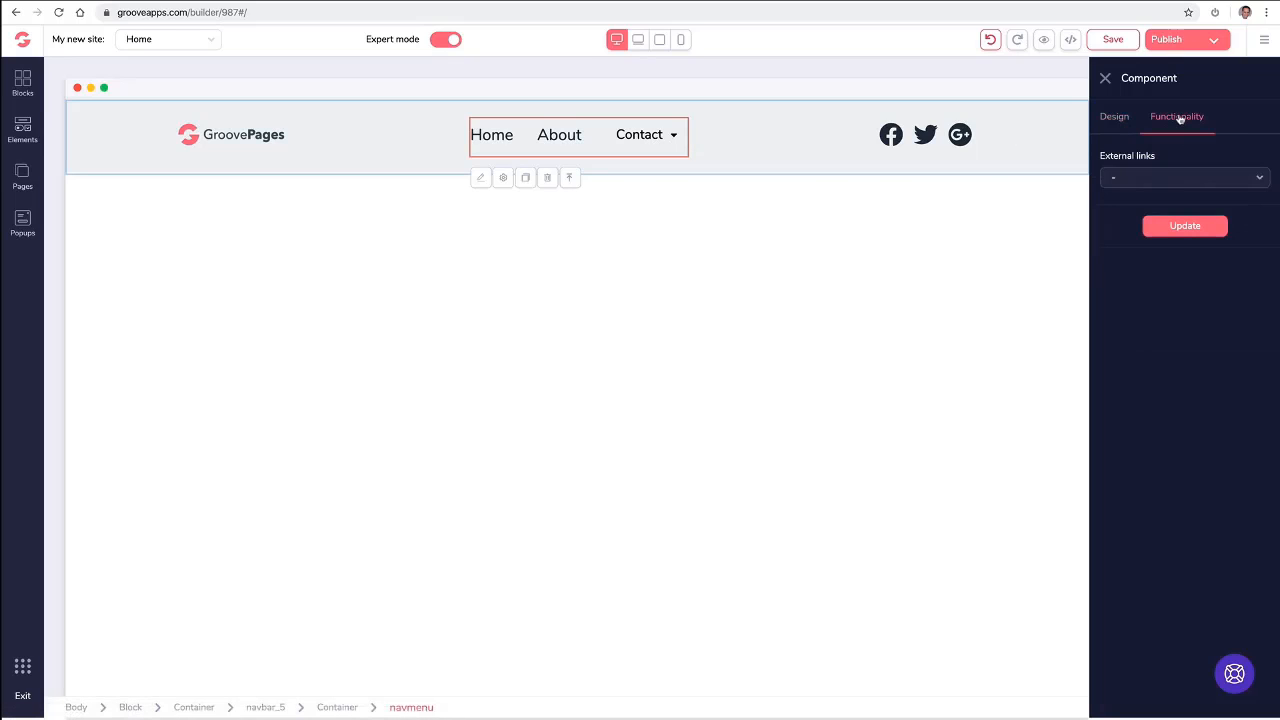
left_click(1149, 181)
left_click(1136, 248)
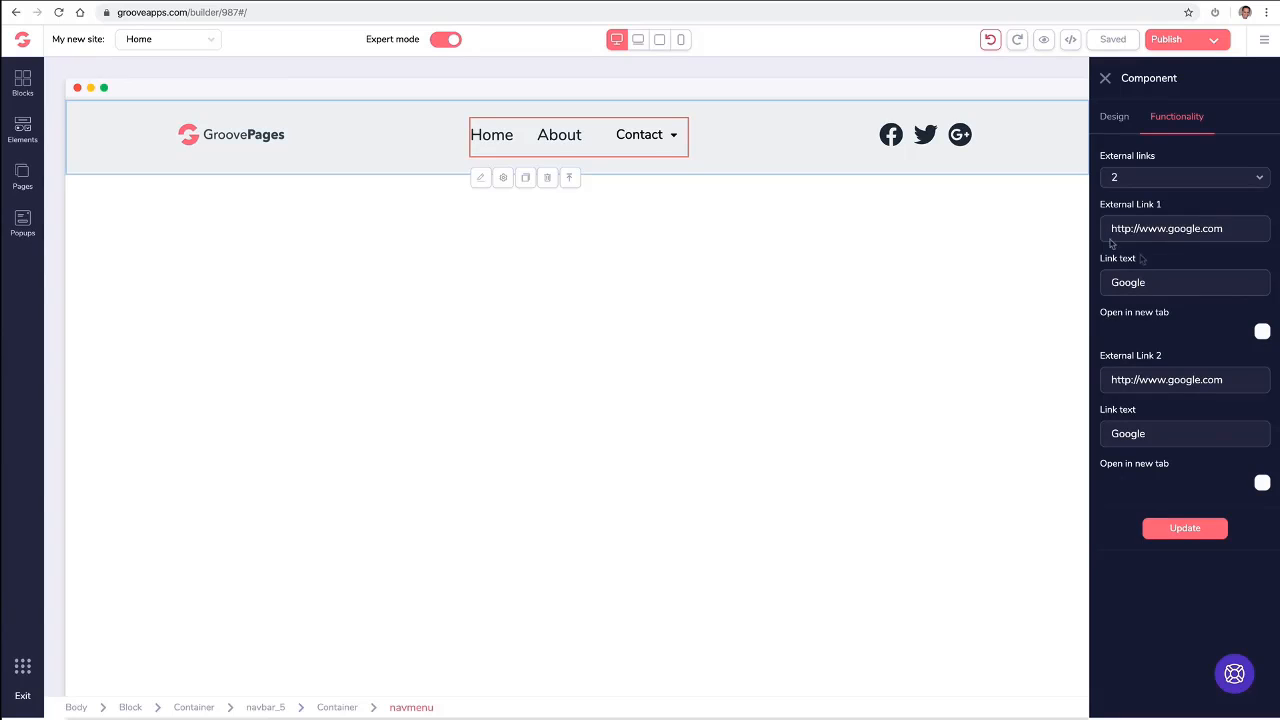
left_click(1138, 183)
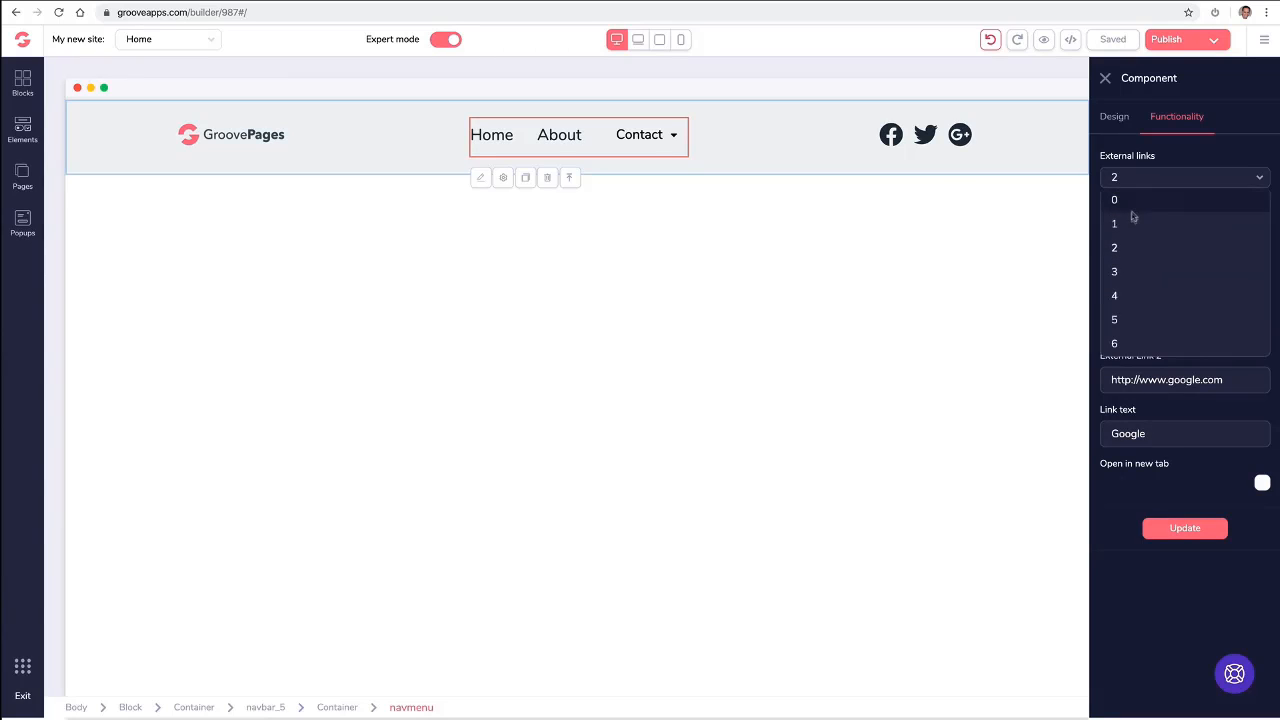
left_click(1131, 219)
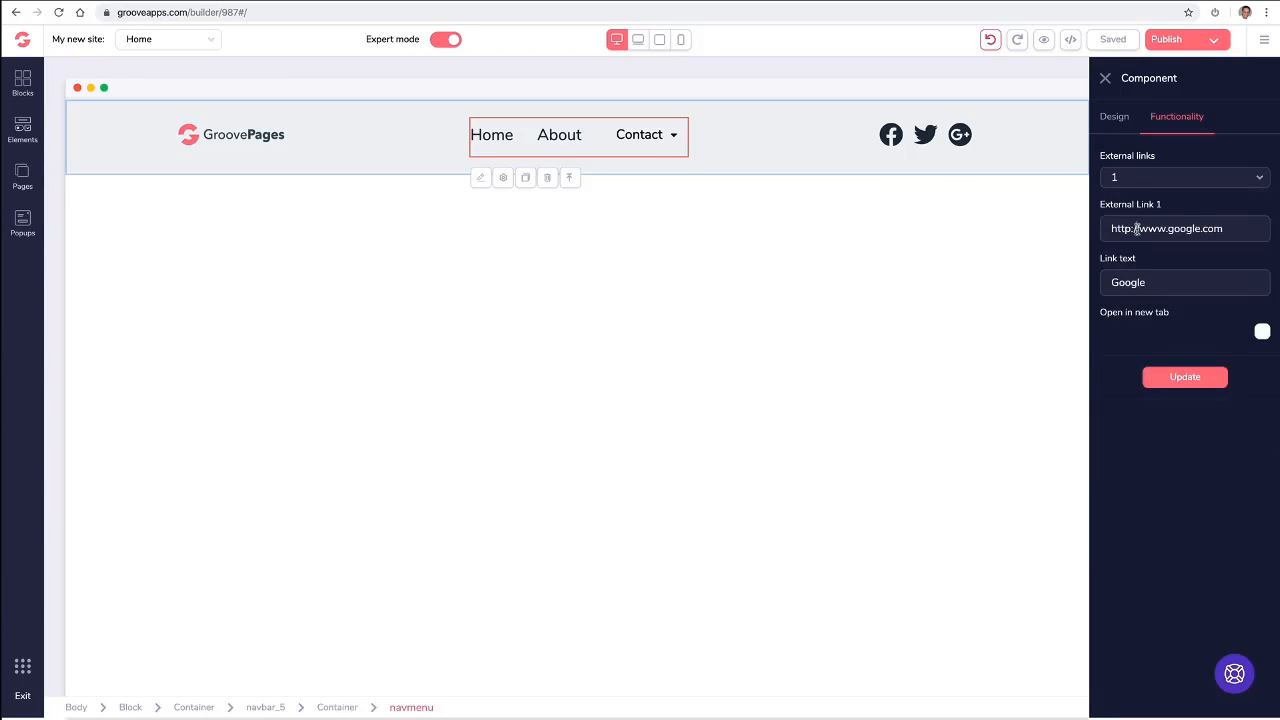
triple_click(1137, 228)
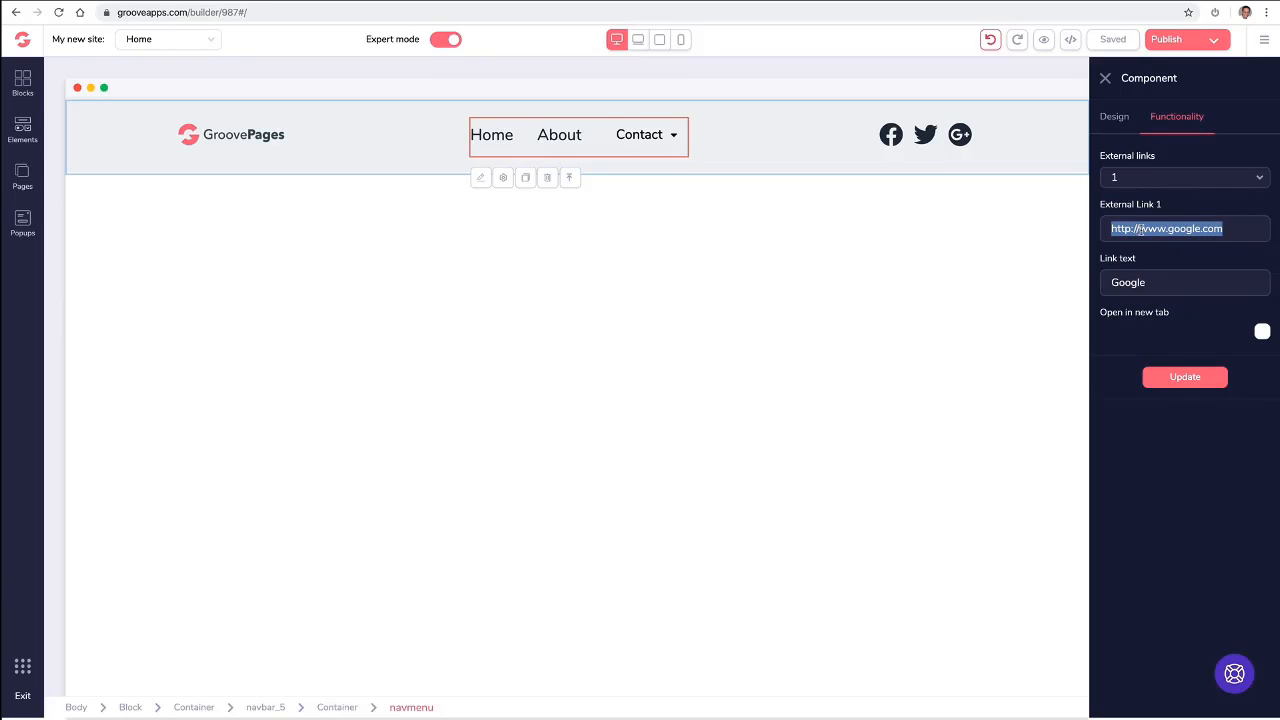
type("https://support.groovekart.com/hc/en-us")
double_click(1147, 283)
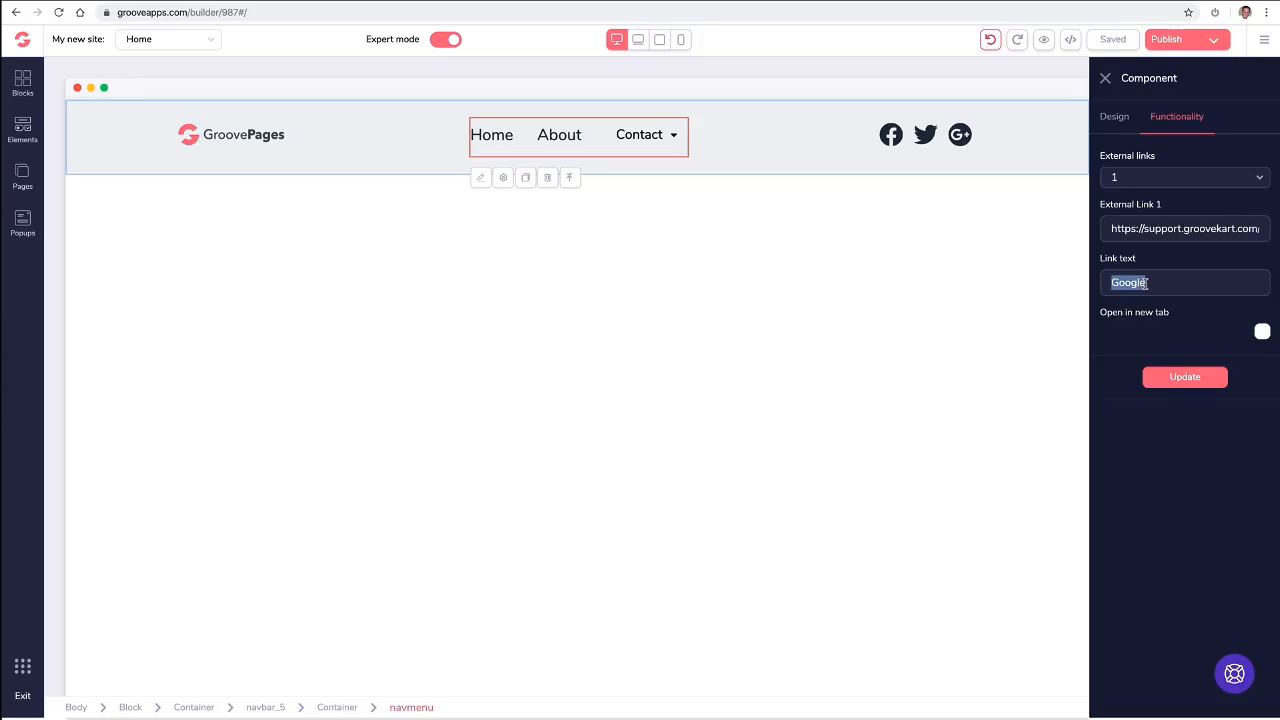
type("Support")
left_click(1262, 334)
left_click(1181, 383)
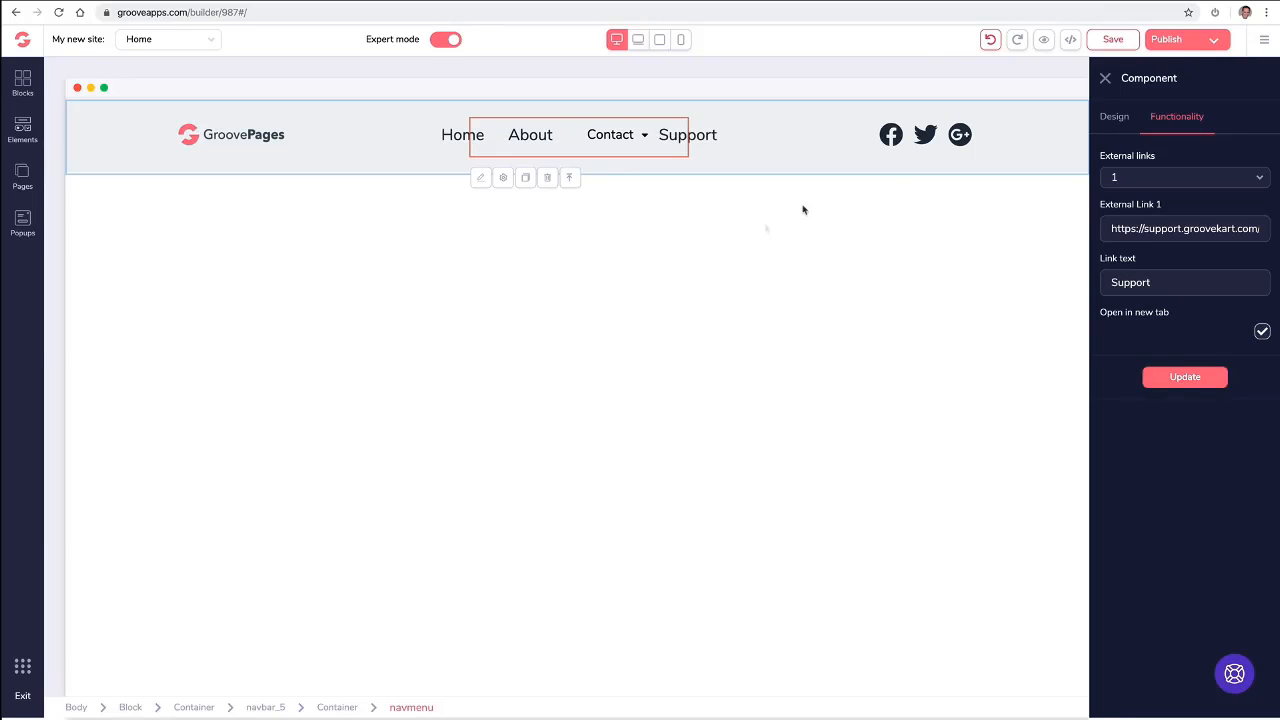
left_click(1105, 78)
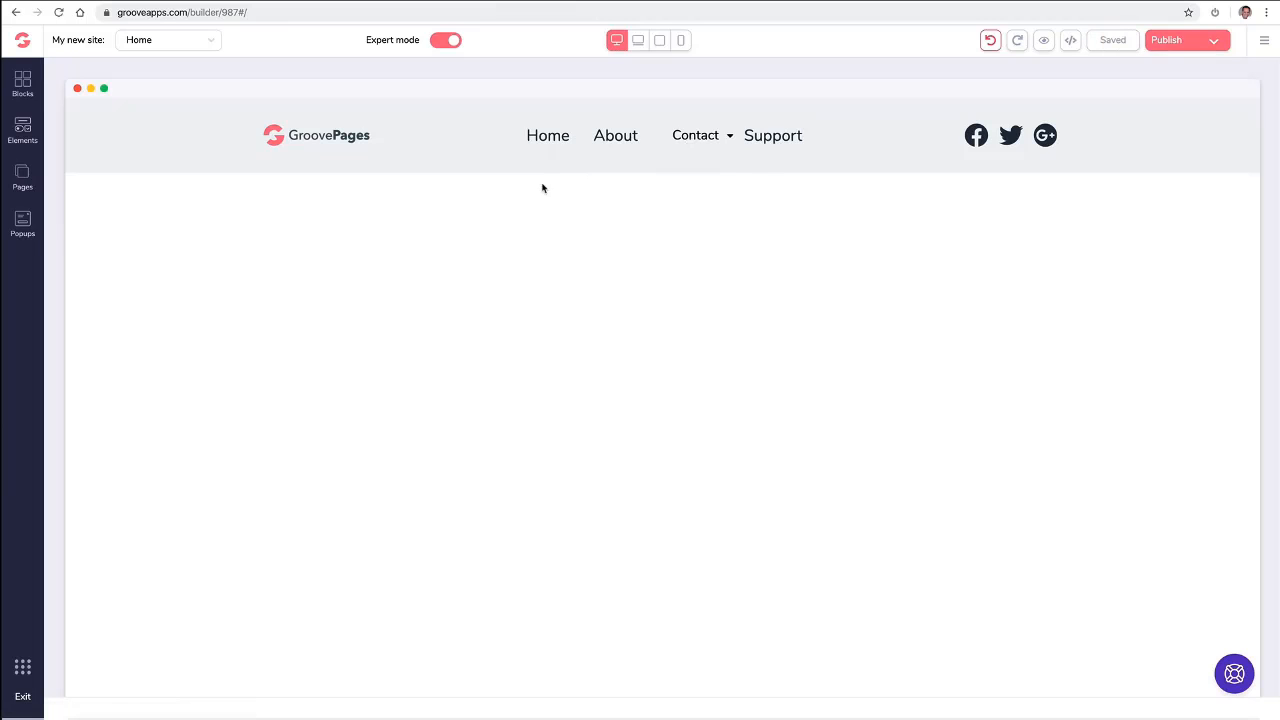
- Review the page links menu's text, custom attribute and external link settings, then close its settings
left_click(547, 146)
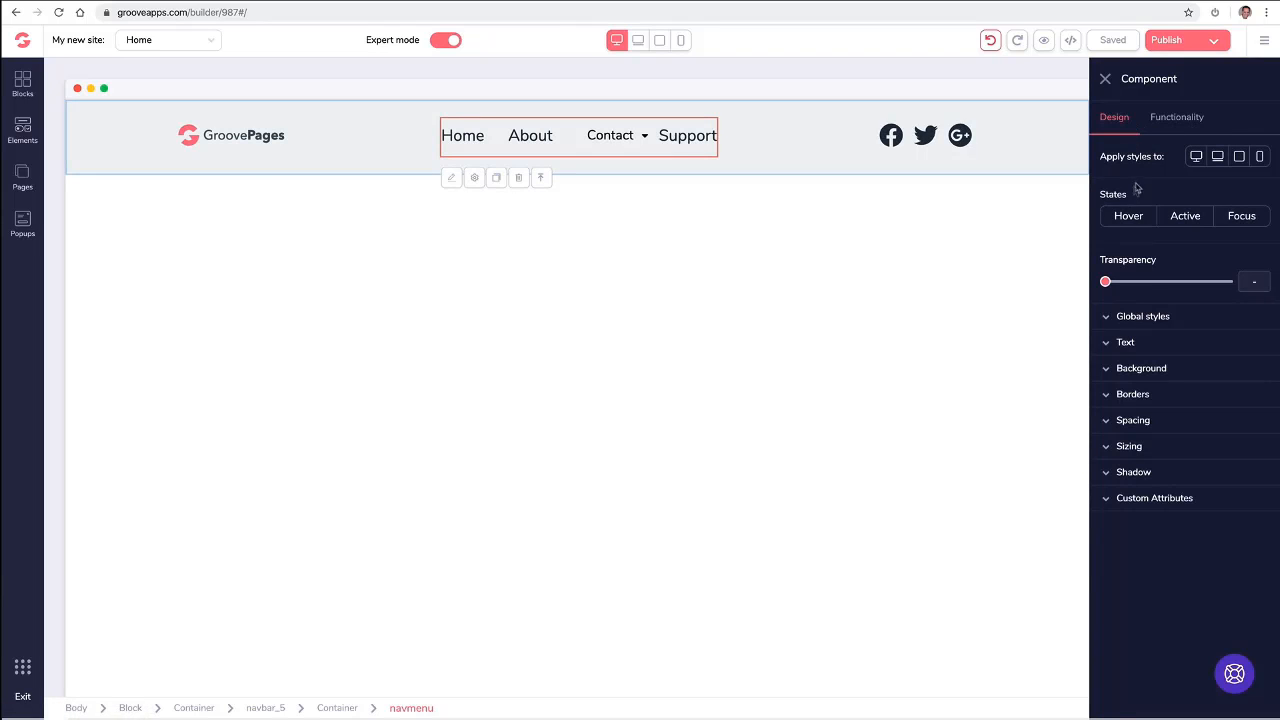
left_click(1119, 343)
left_click(1120, 343)
left_click(1141, 505)
left_click(1141, 505)
left_click(1158, 125)
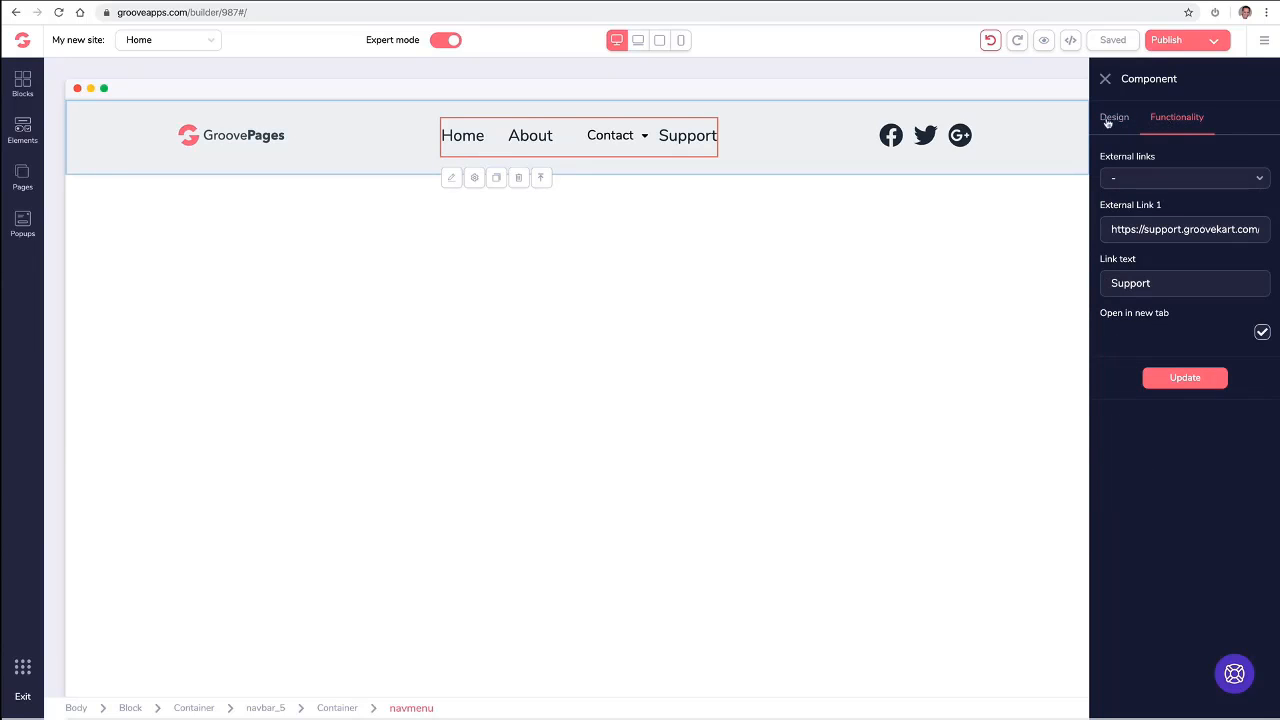
left_click(1107, 122)
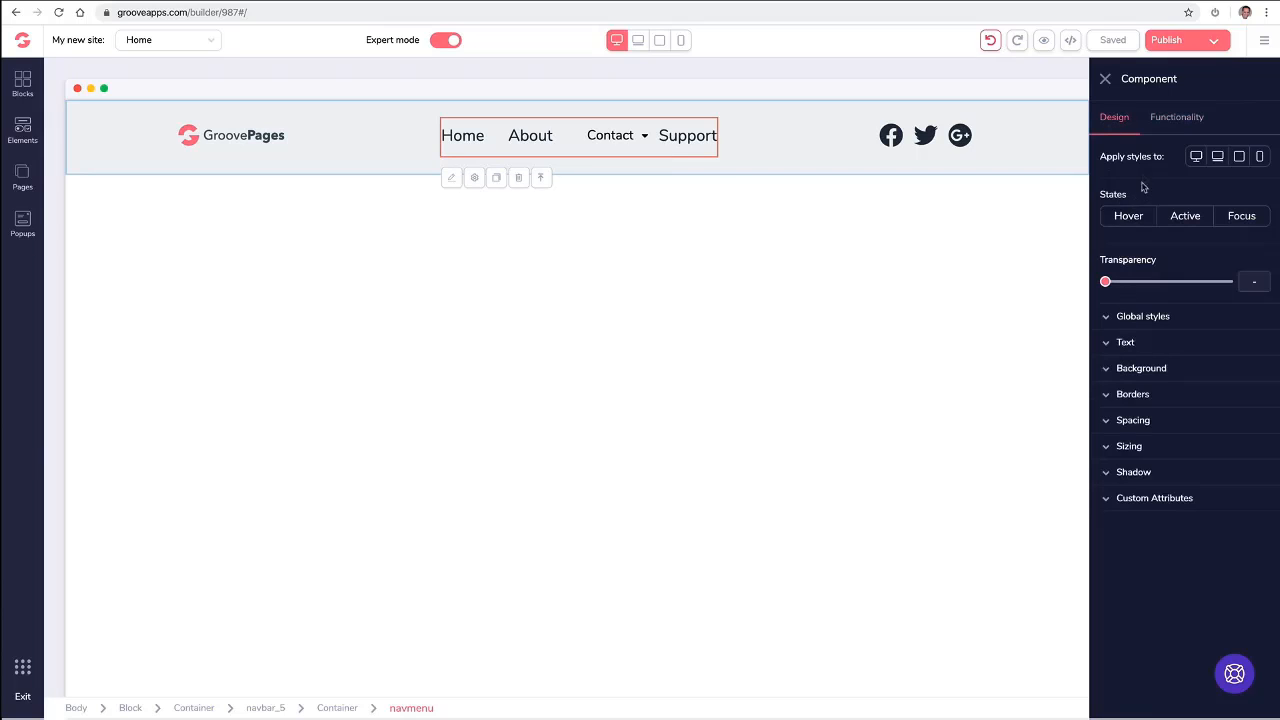
left_click(1165, 123)
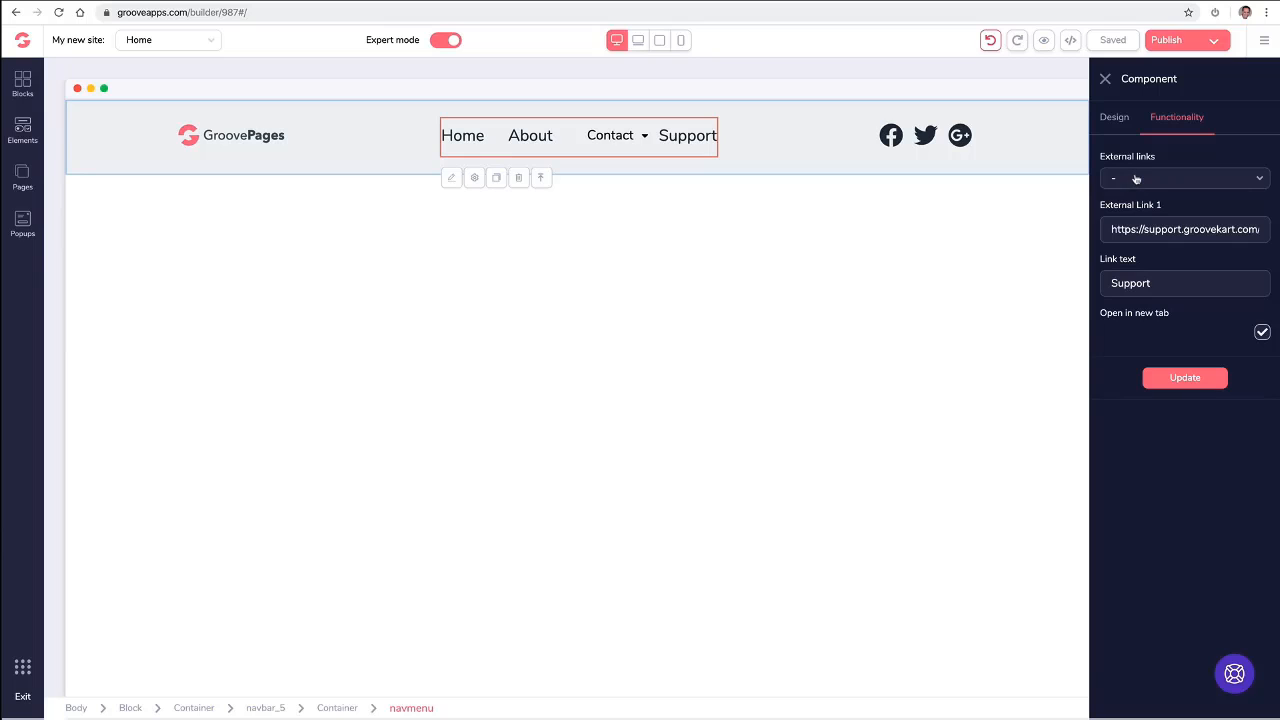
left_click(1105, 80)
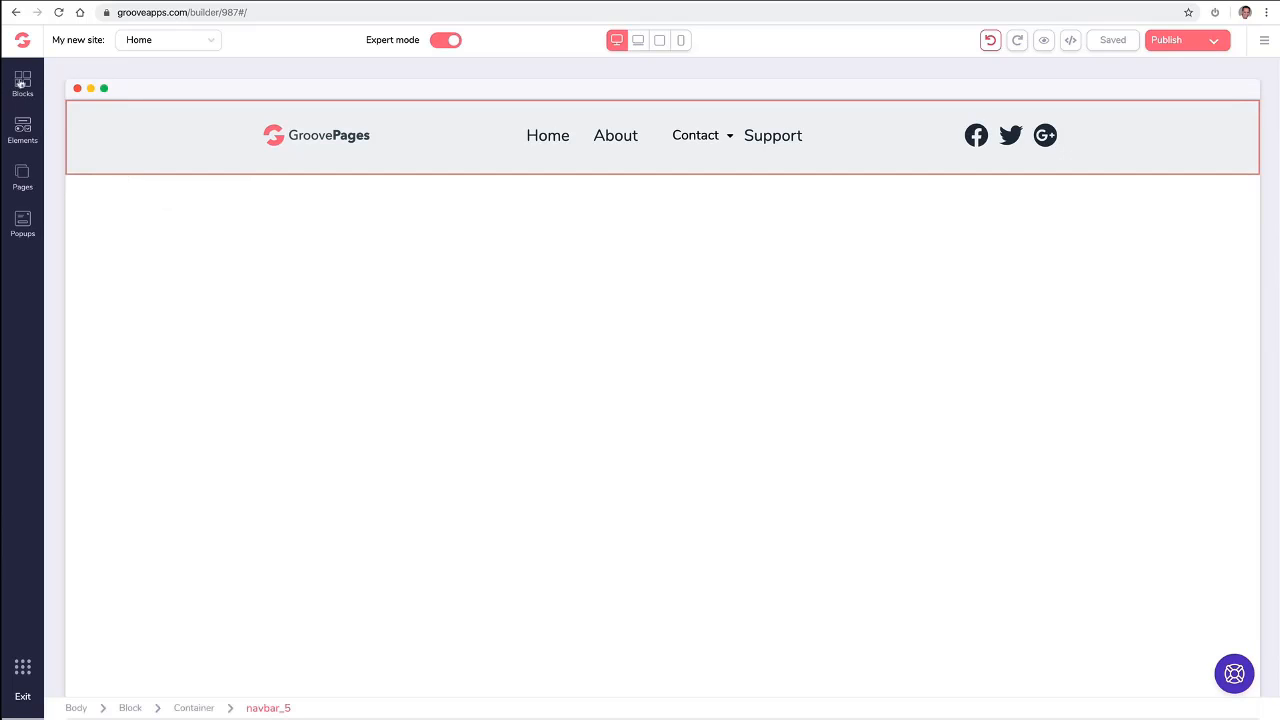
- Look through the Countdown designs among the wireframe blocks and collapse the category
left_click(22, 84)
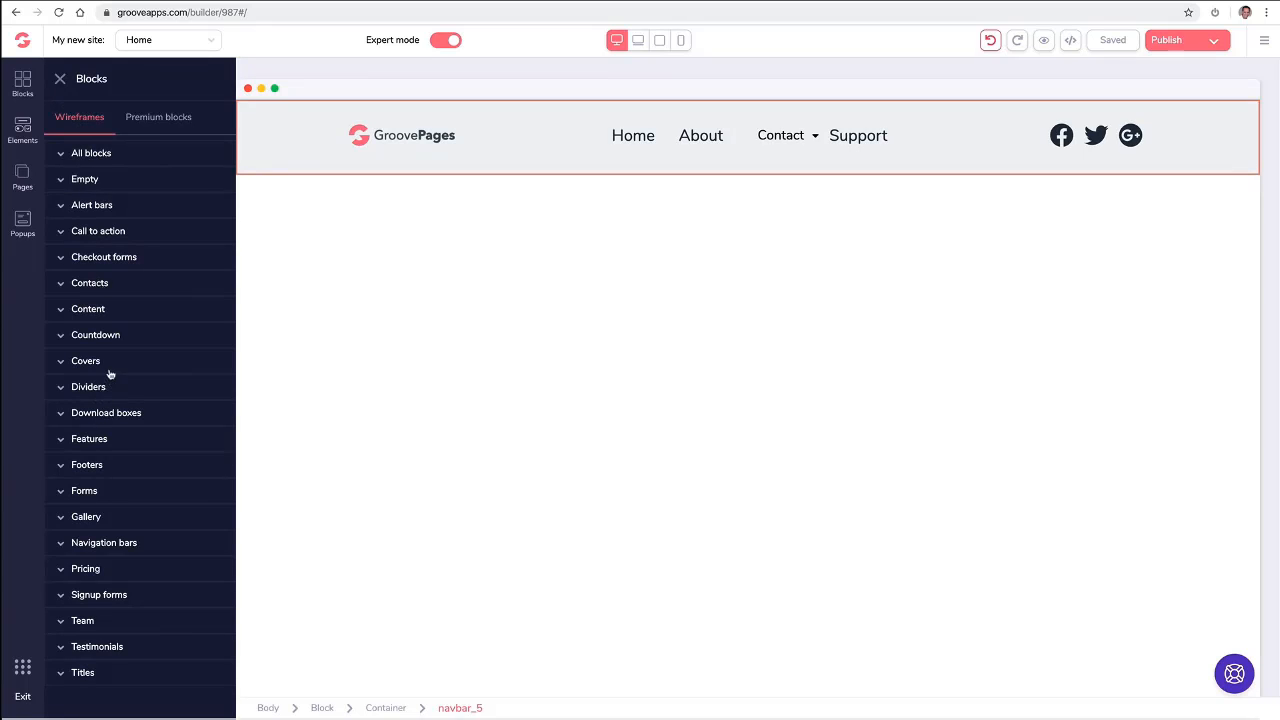
left_click(128, 336)
scroll(127, 337, "down", 3)
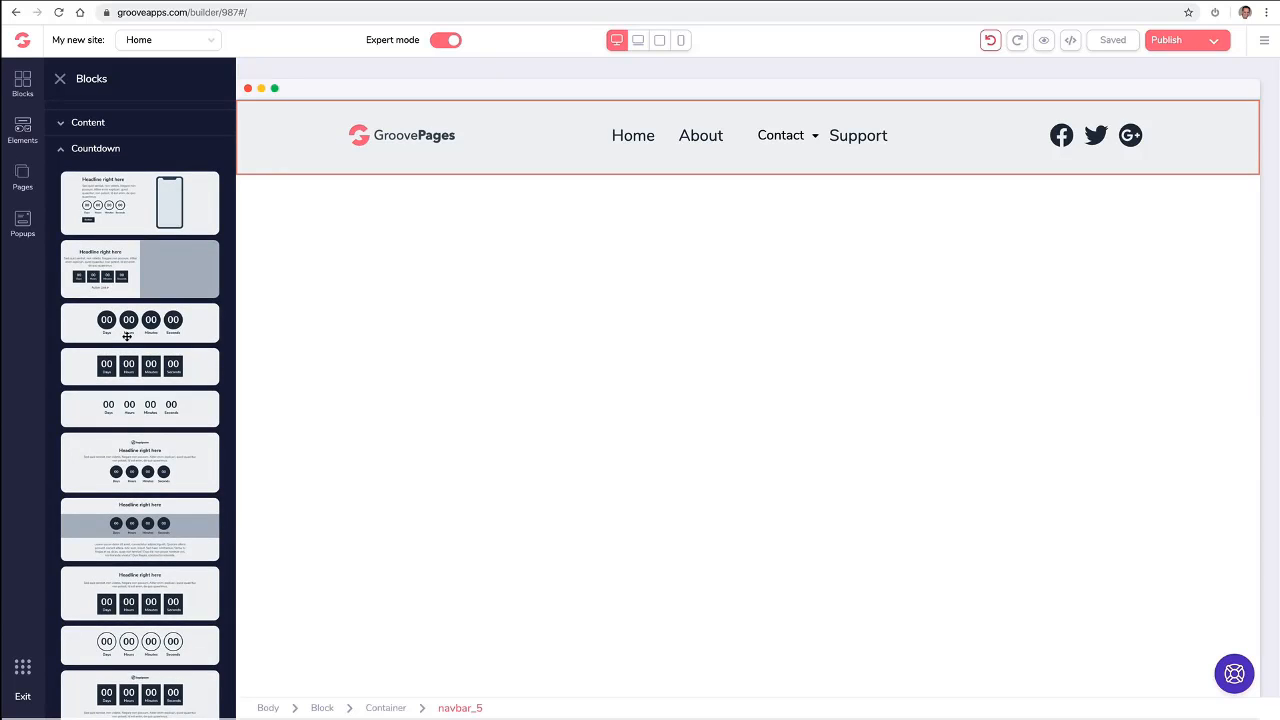
scroll(127, 337, "up", 3)
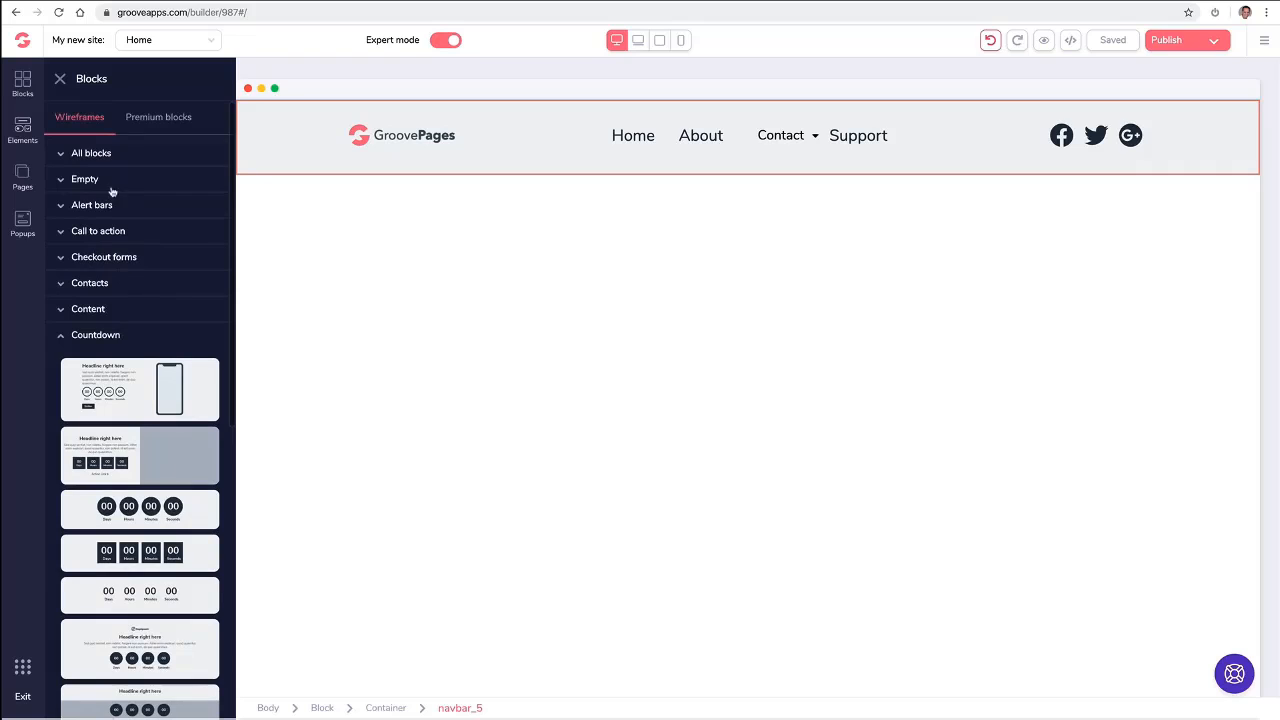
left_click(74, 337)
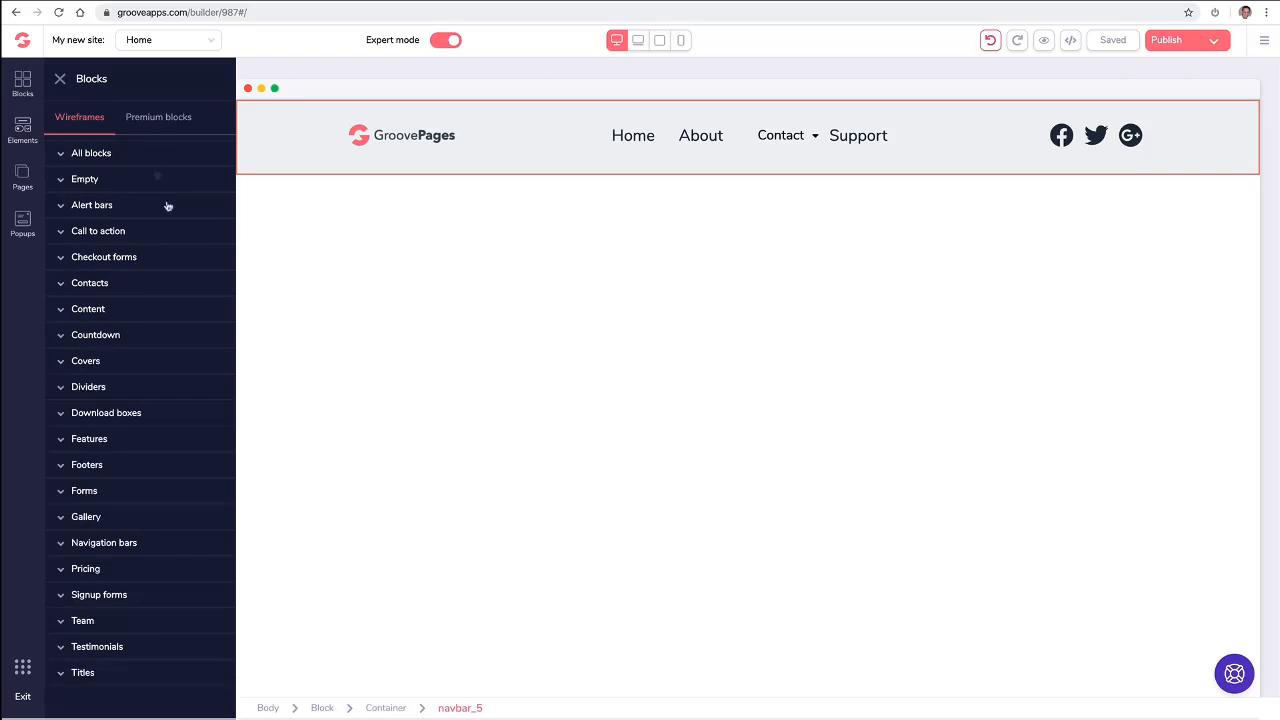
- Add the premium purple alert bar with a countdown timer above the navigation bar
left_click(156, 124)
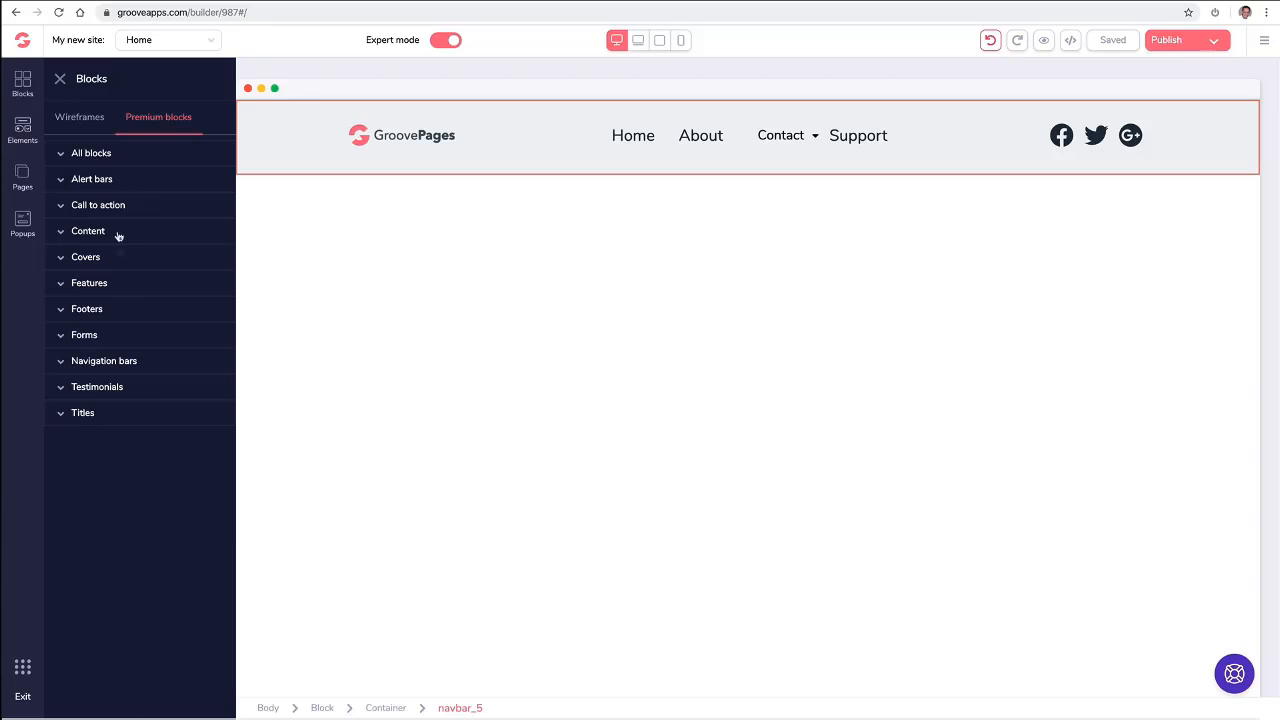
left_click(125, 179)
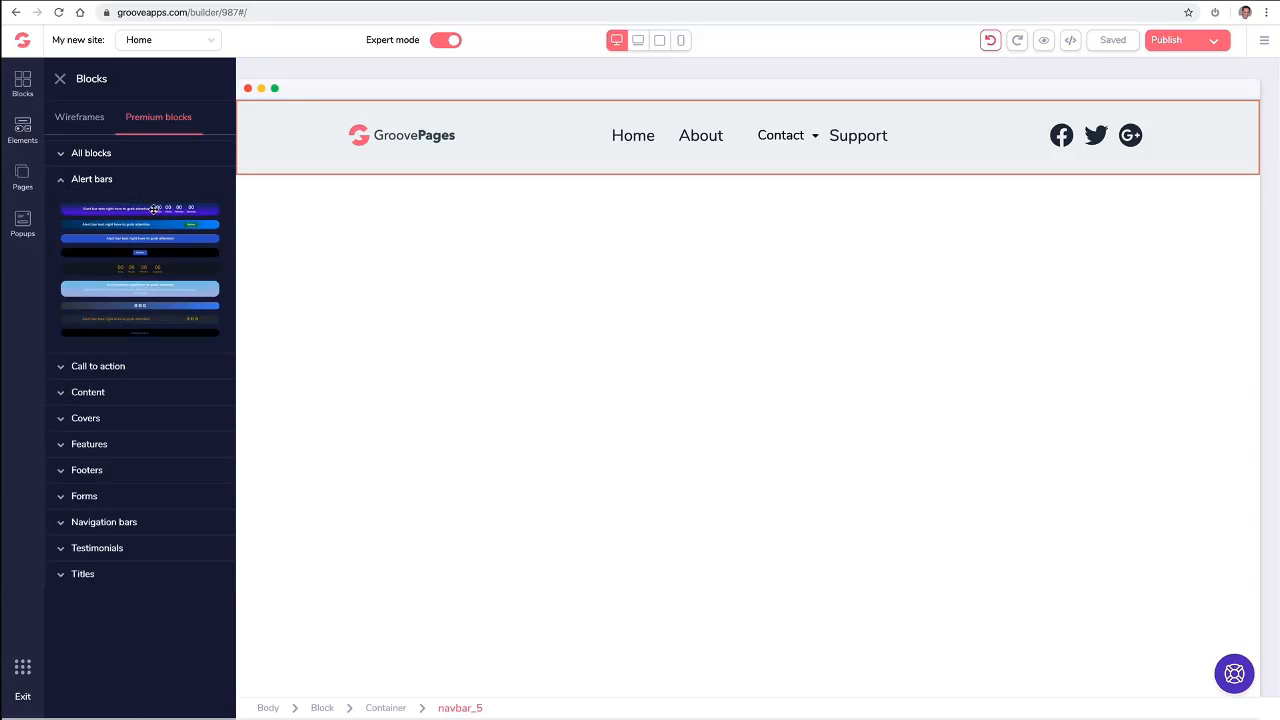
left_click_drag(155, 208, 546, 111)
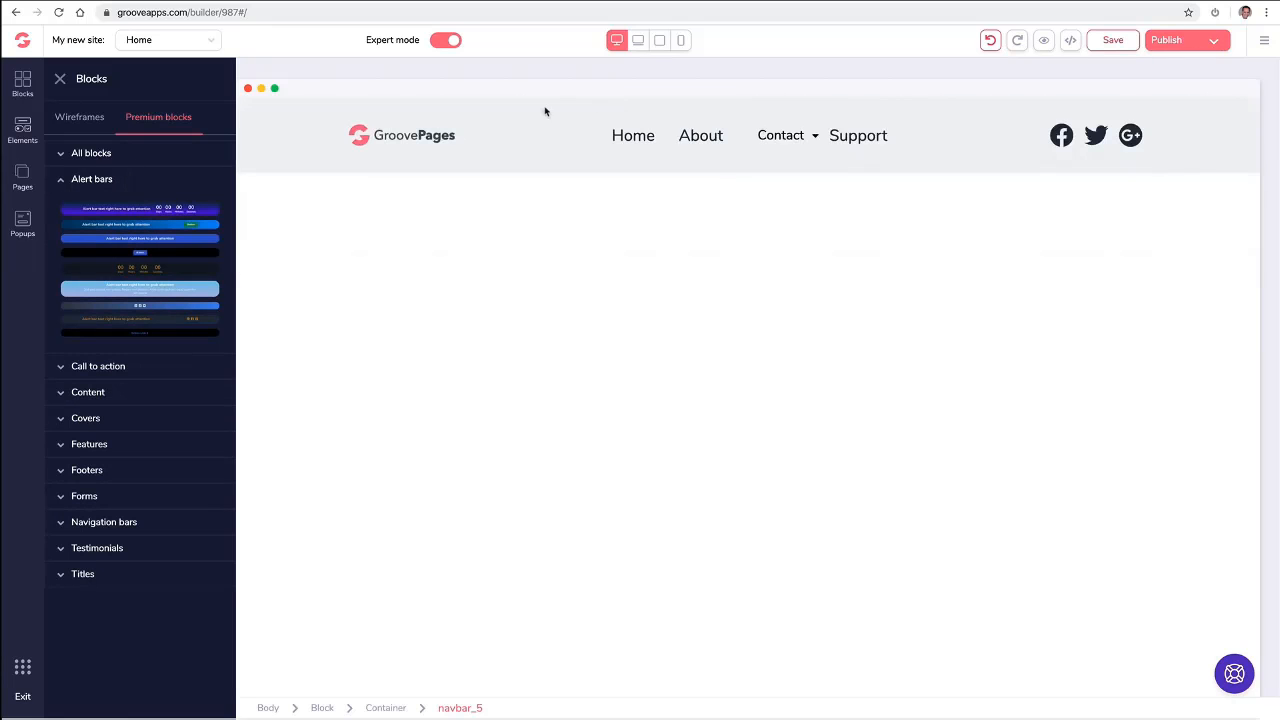
left_click_drag(189, 207, 624, 108)
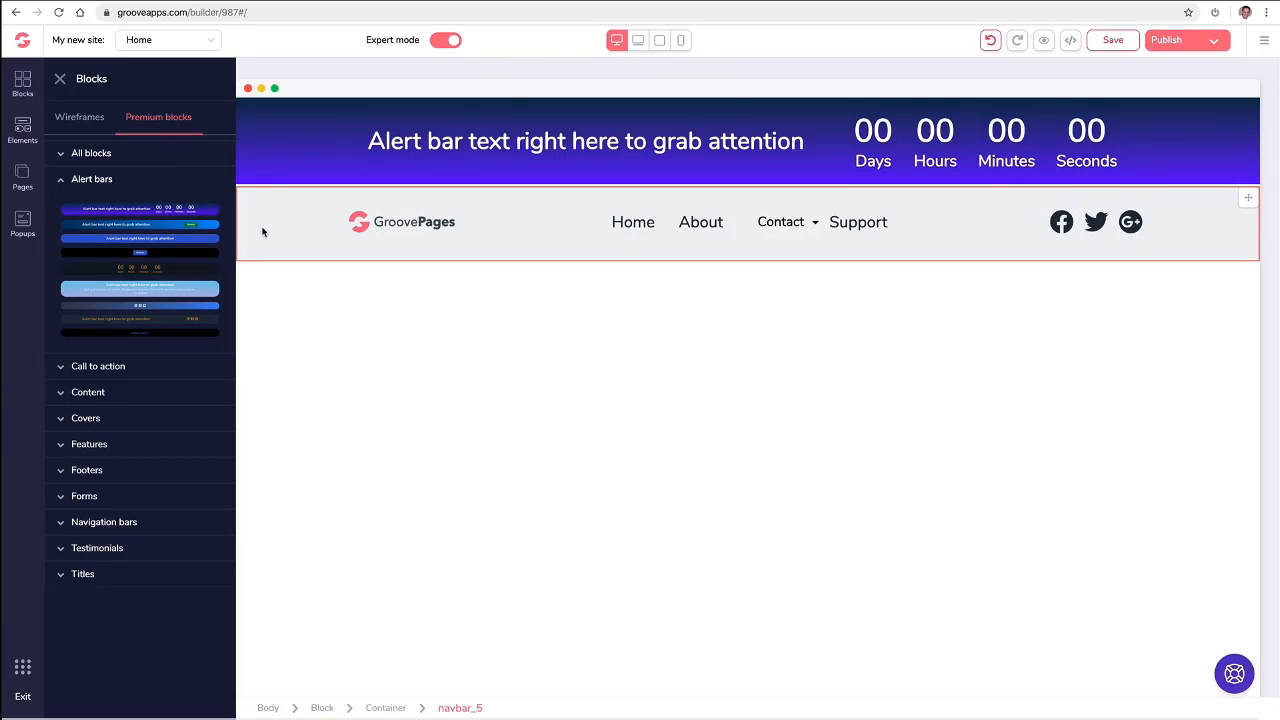
- Add the premium cover with the code-screen background and white headline card below the navigation bar
left_click(151, 121)
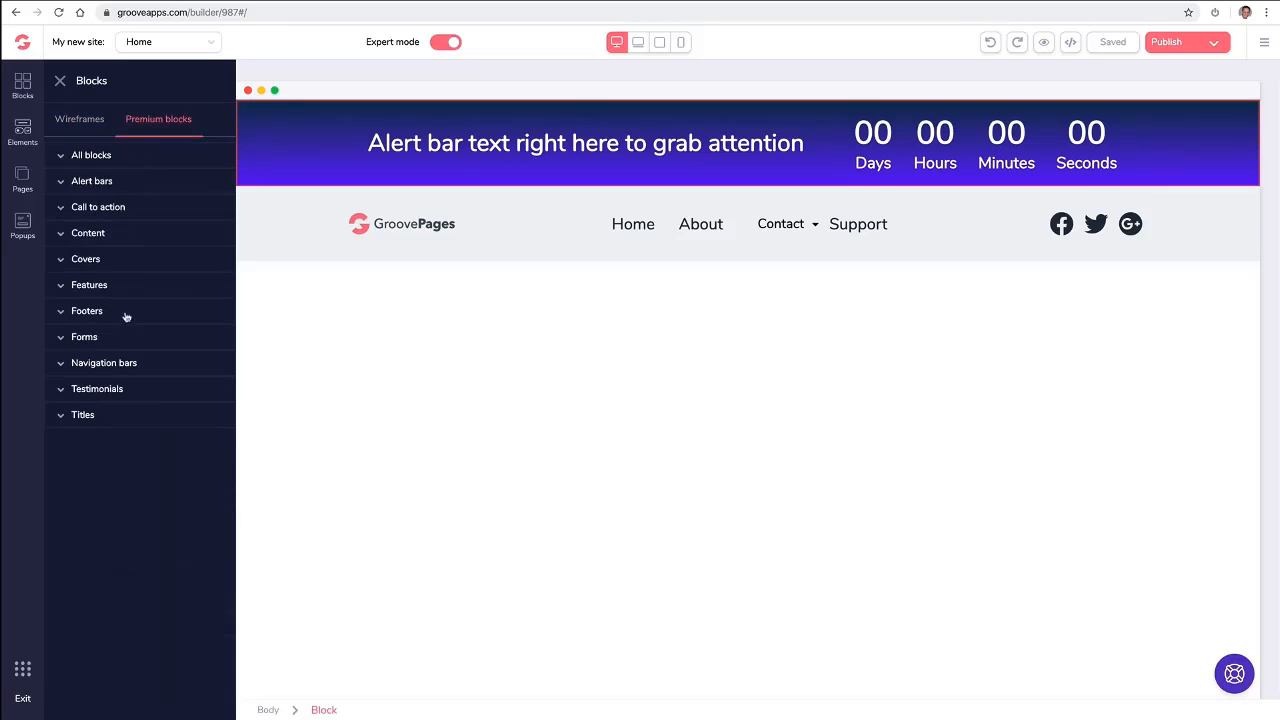
left_click(95, 262)
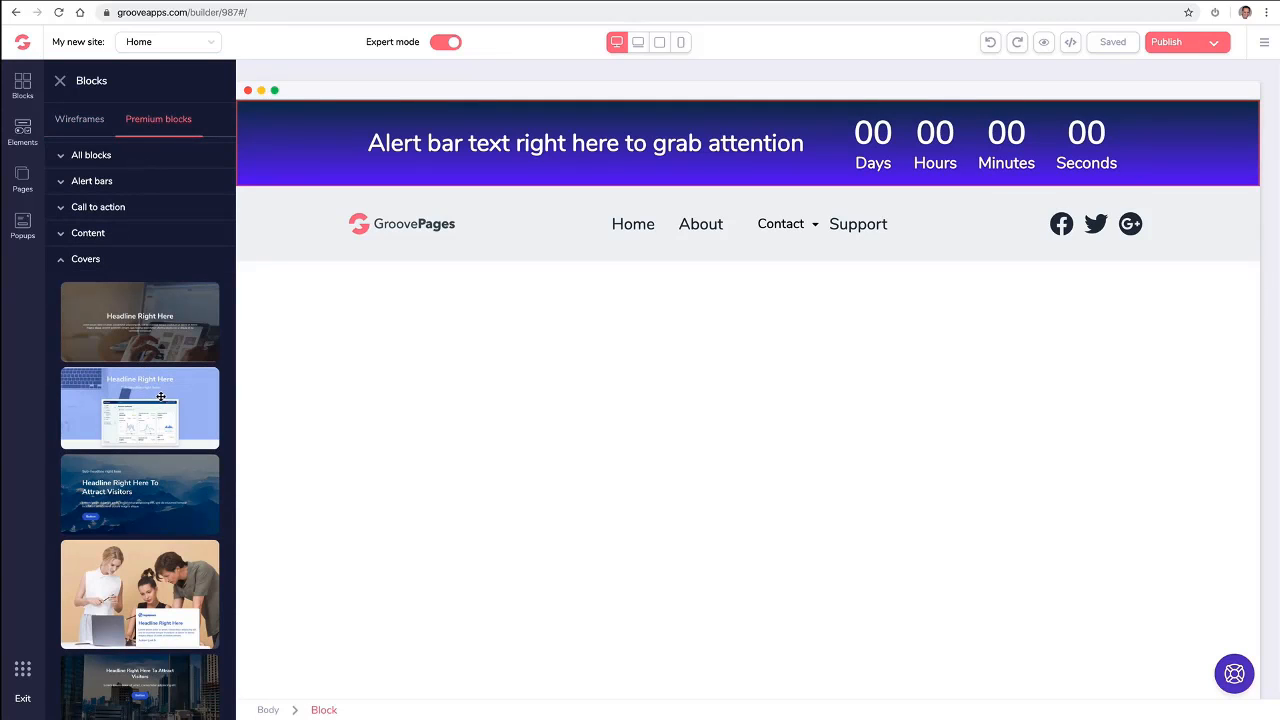
scroll(161, 398, "down", 5)
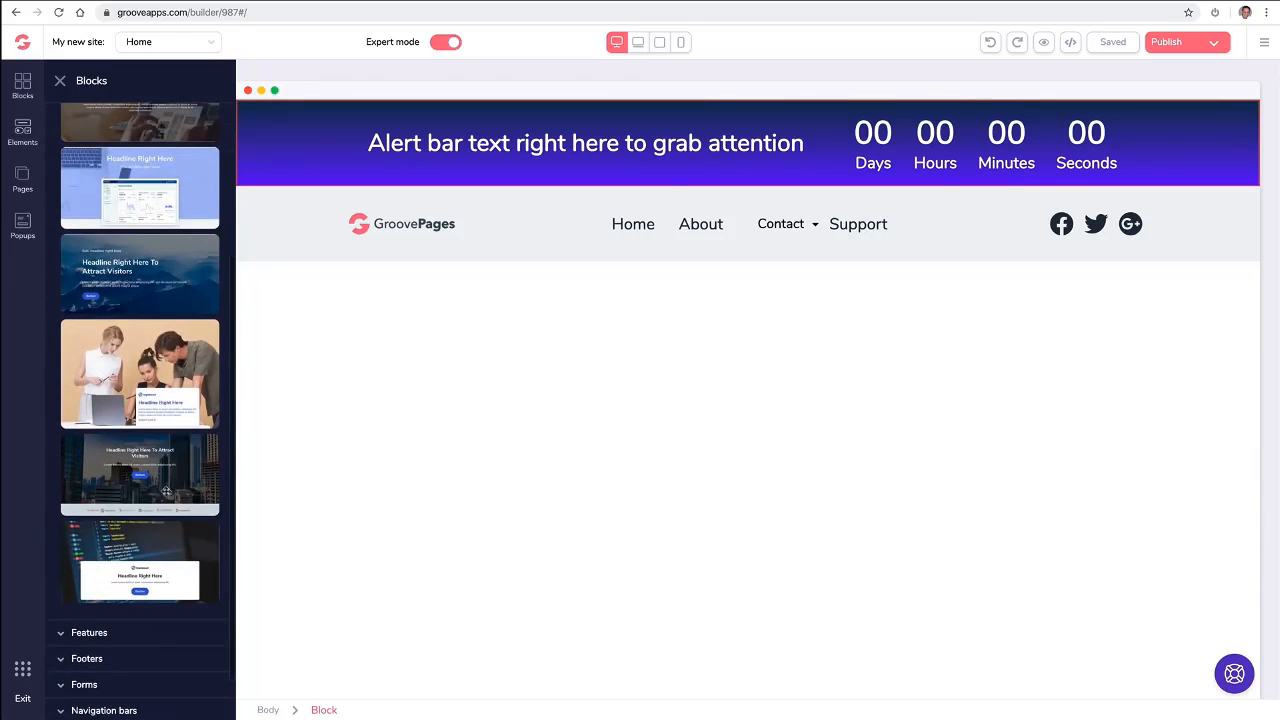
left_click_drag(153, 529, 563, 317)
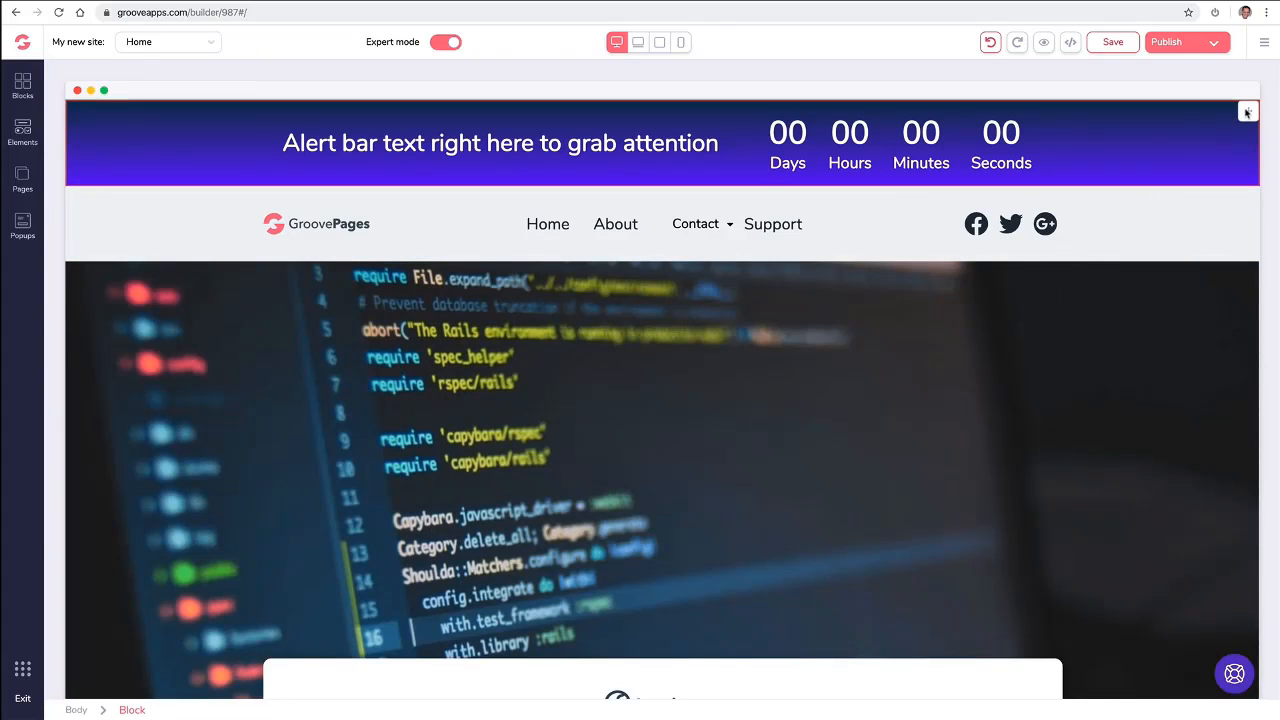
- Move the alert bar below the navigation bar and back above it
left_click(1247, 113)
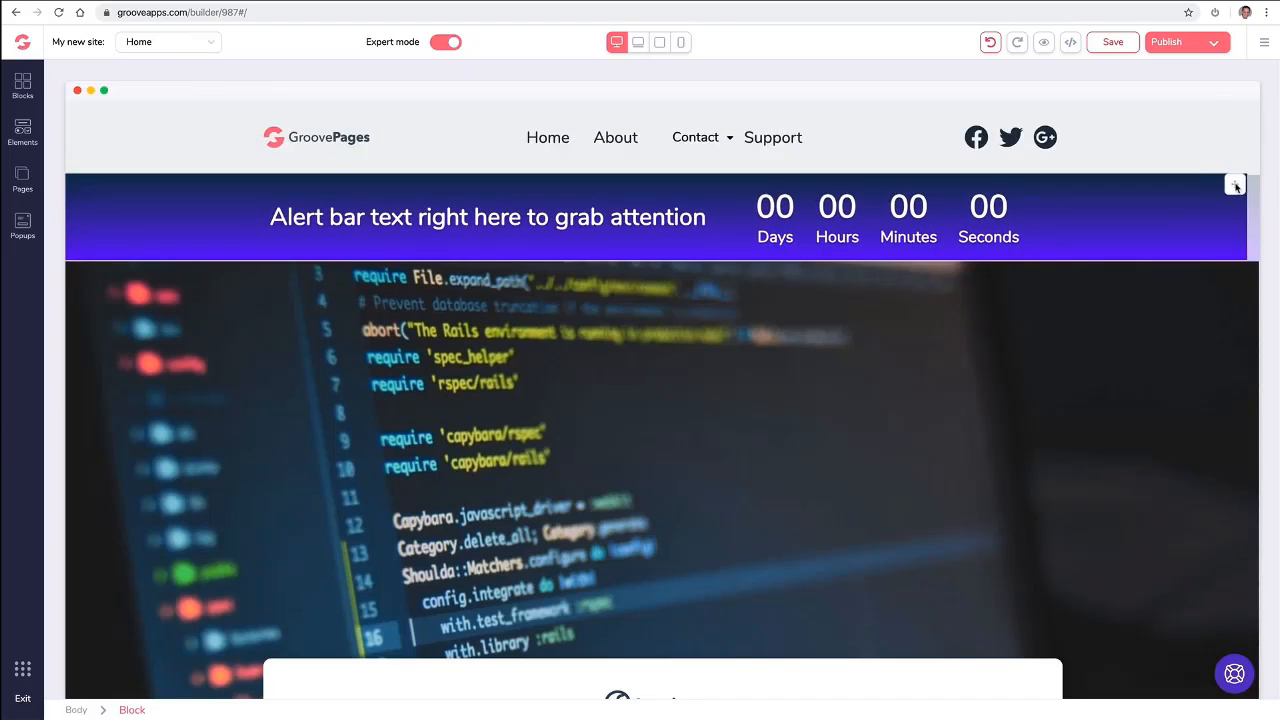
left_click_drag(1247, 186, 1236, 120)
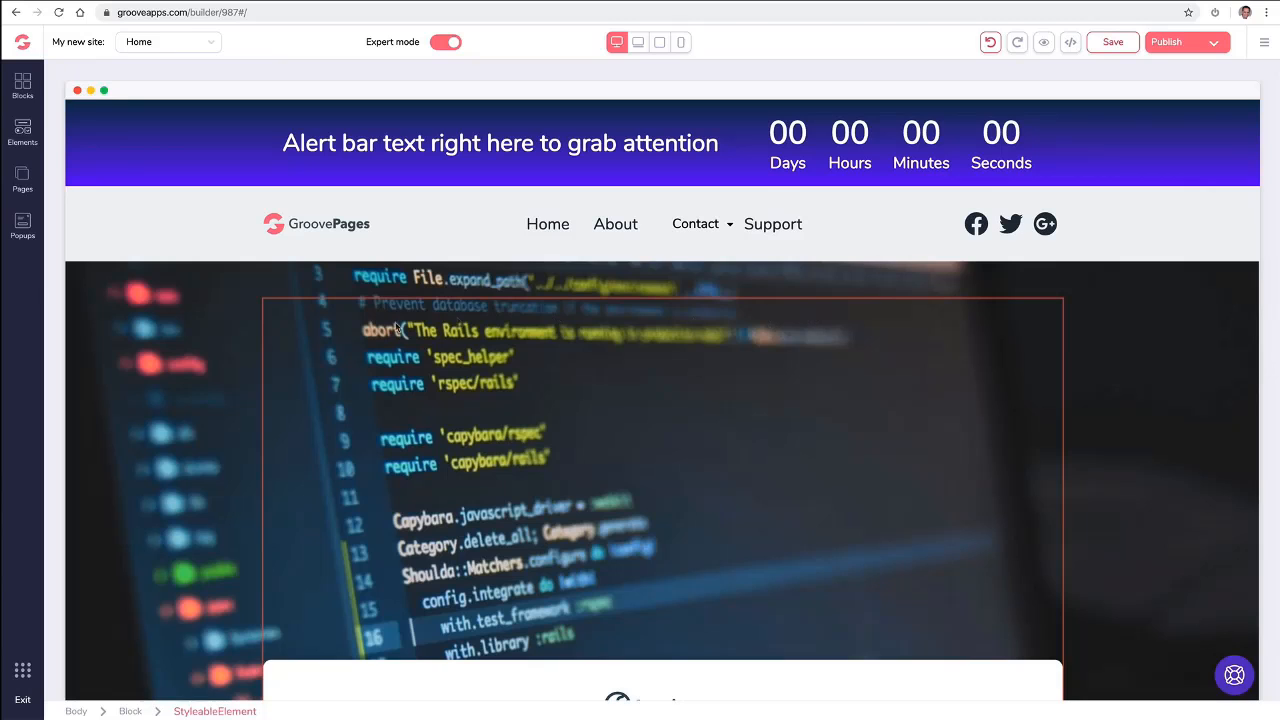
- Add the wireframe footer with a text and button beside three link columns below the cover, and collapse the Footers category
scroll(237, 297, "down", 3)
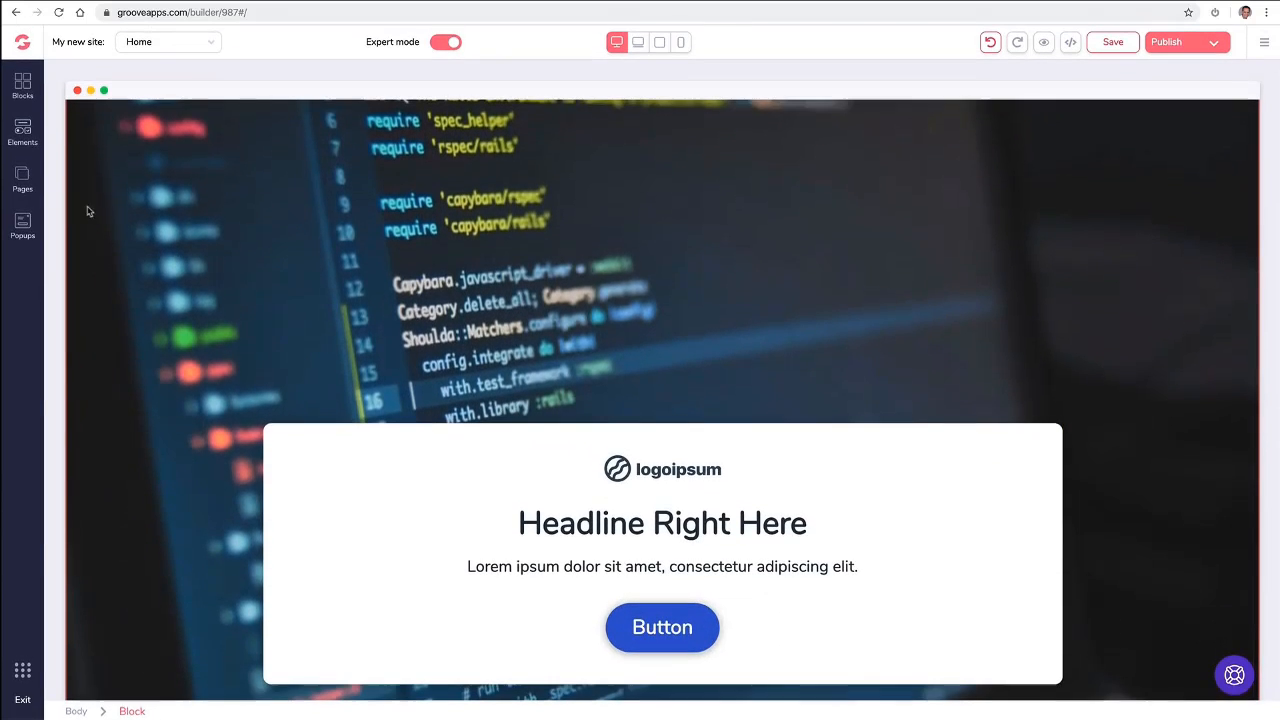
left_click(29, 92)
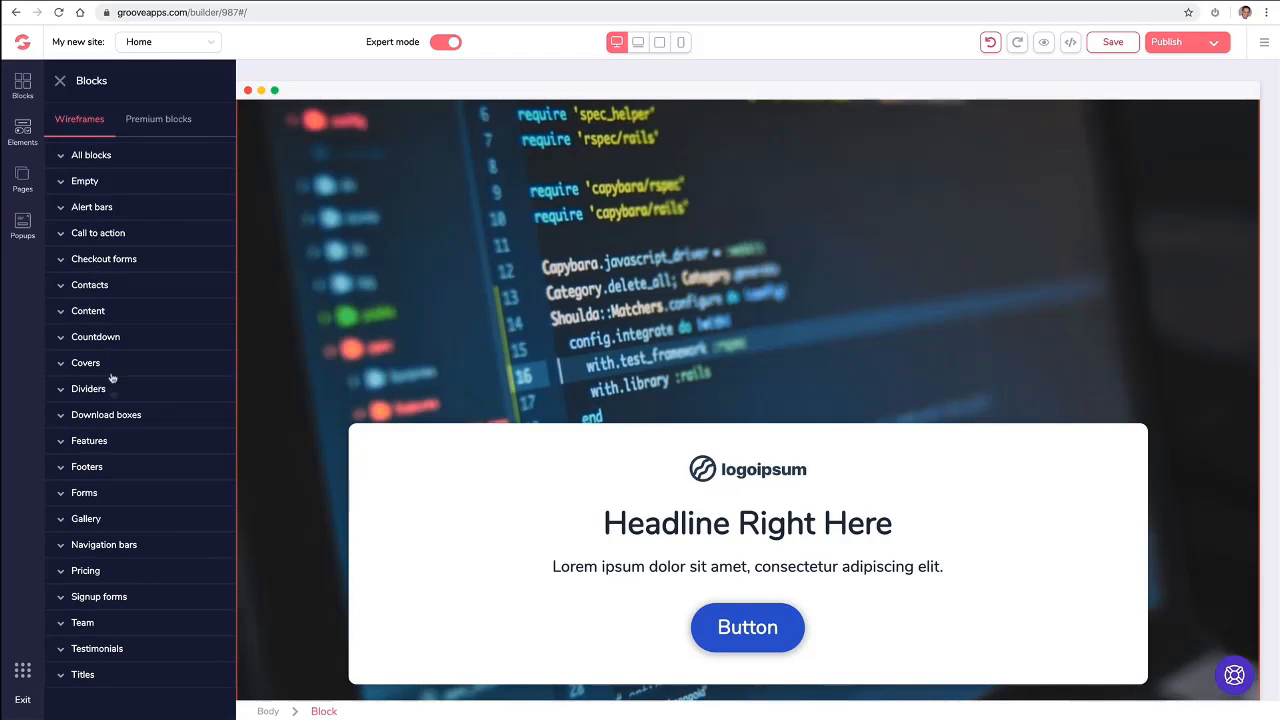
left_click(104, 470)
scroll(137, 448, "down", 2)
scroll(137, 448, "down", 3)
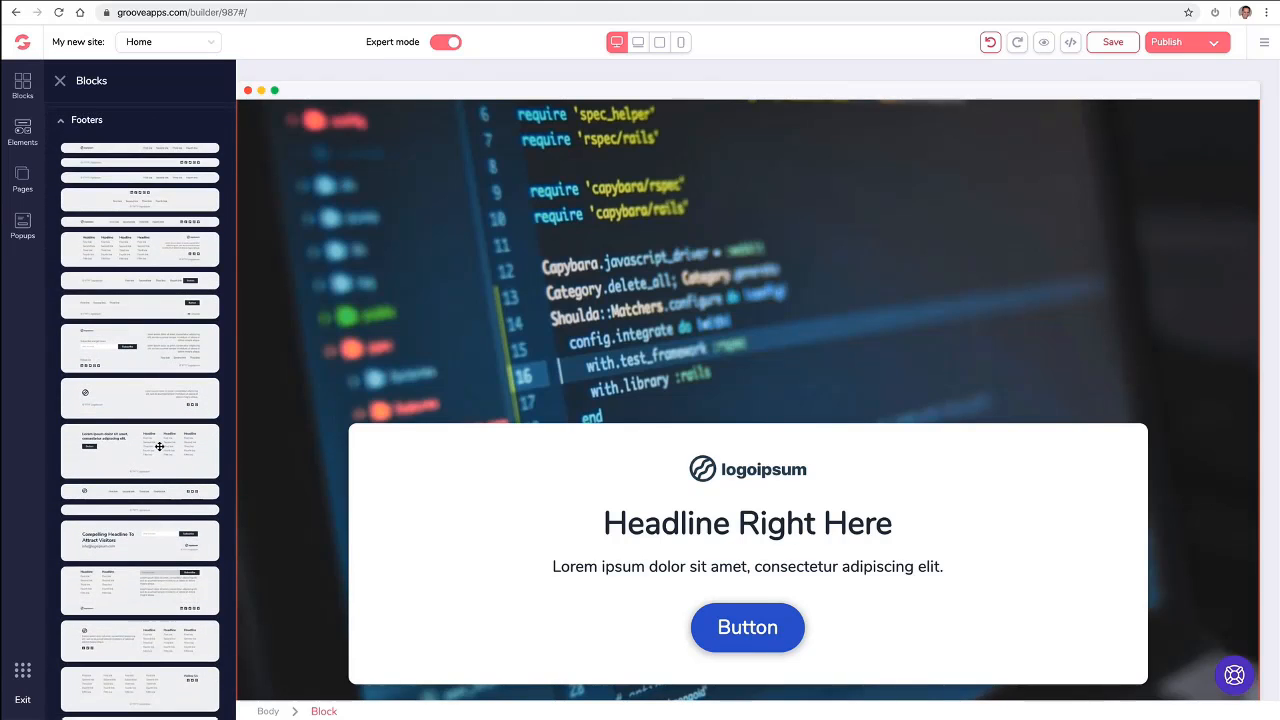
scroll(323, 464, "down", 1)
left_click_drag(168, 457, 452, 686)
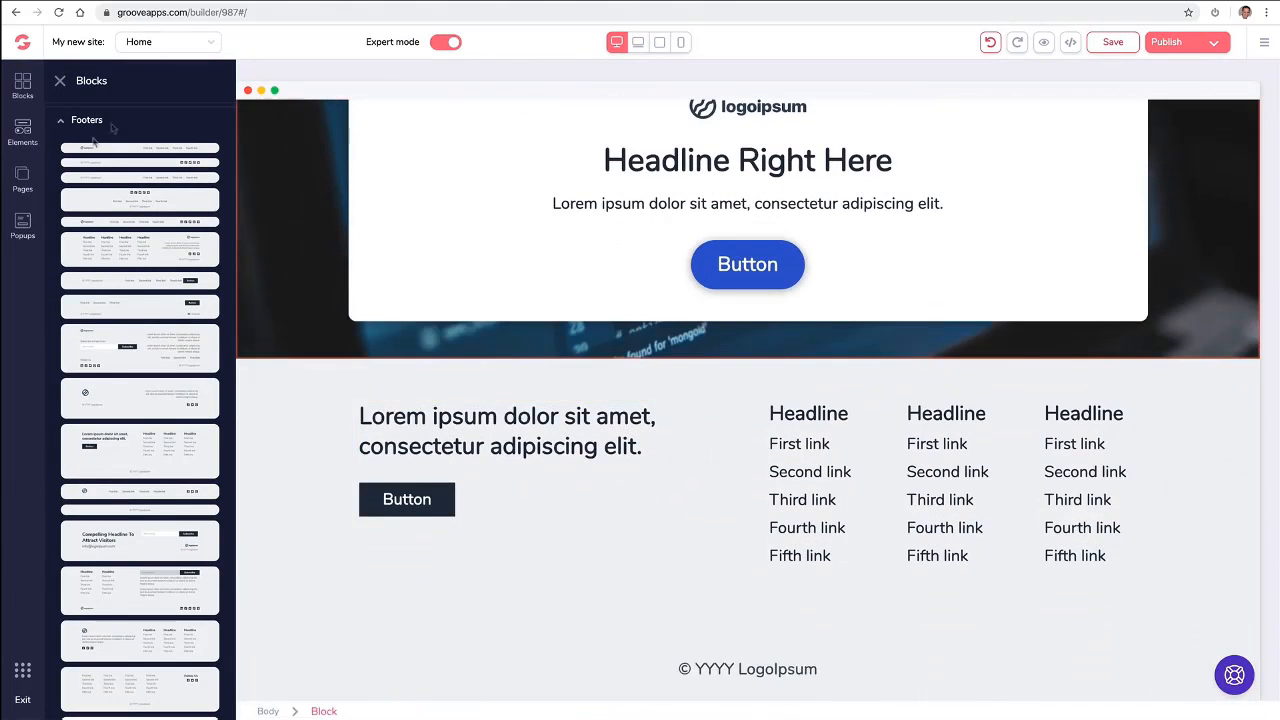
left_click(64, 121)
- Insert the premium blue gradient footer with social icons and four links between the cover and the wireframe footer
left_click(166, 126)
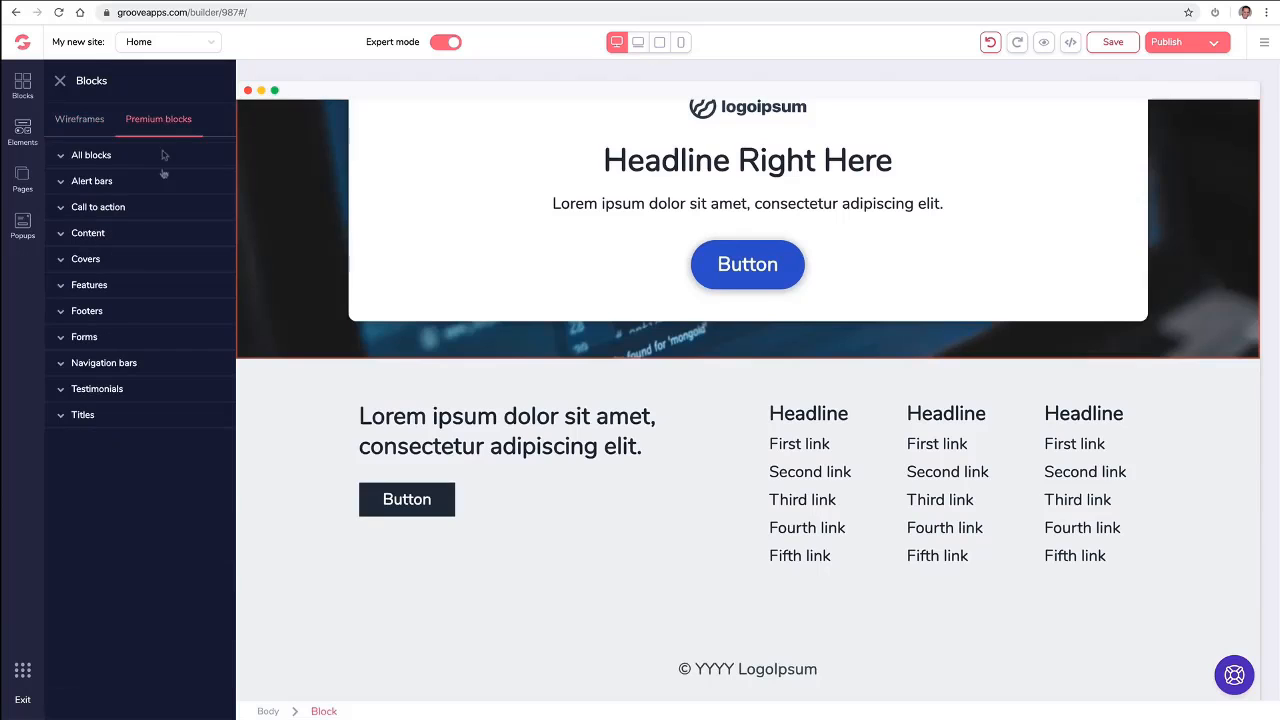
left_click(112, 288)
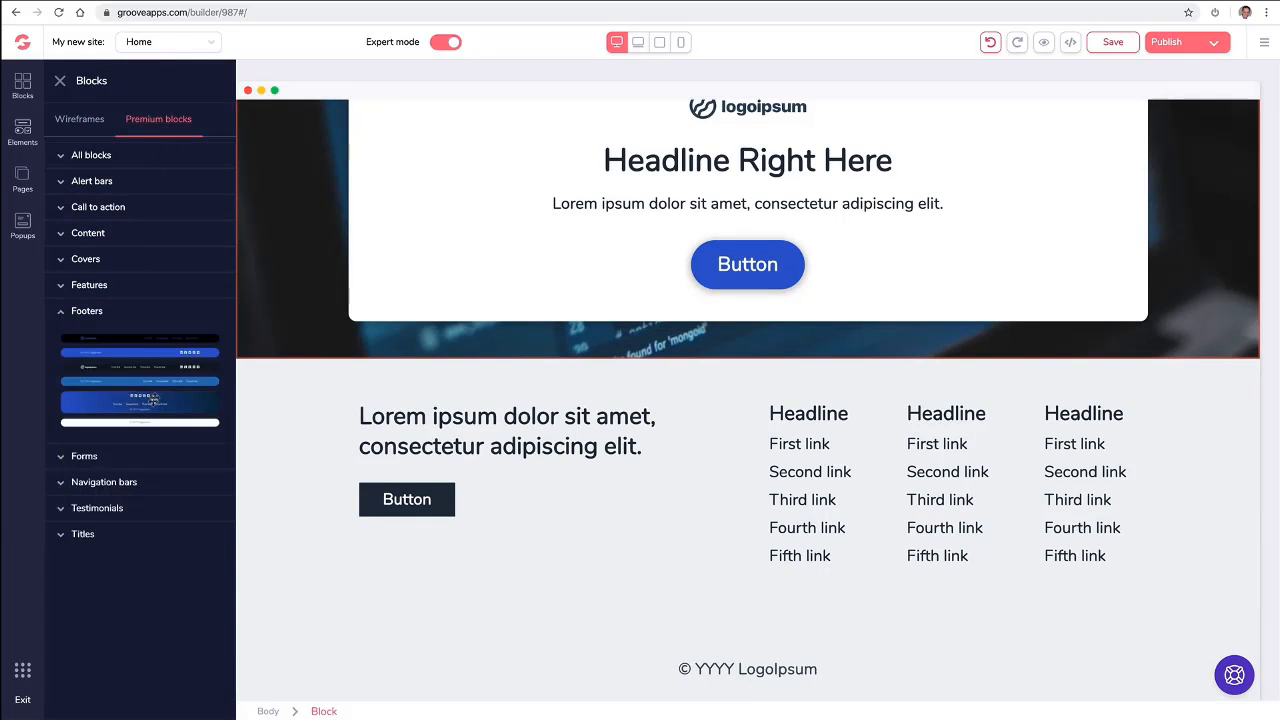
left_click_drag(152, 398, 509, 460)
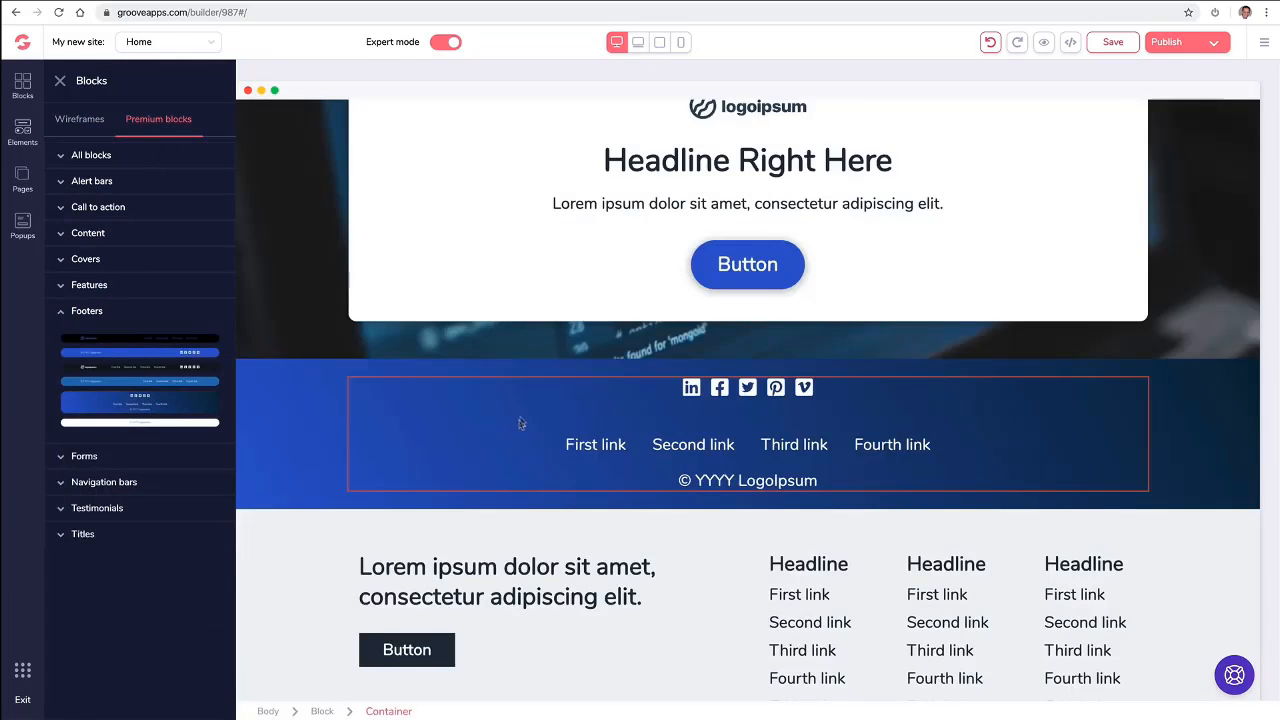
- Delete the wireframe footer with the three link columns below the blue gradient footer
scroll(508, 519, "down", 2)
left_click(333, 450)
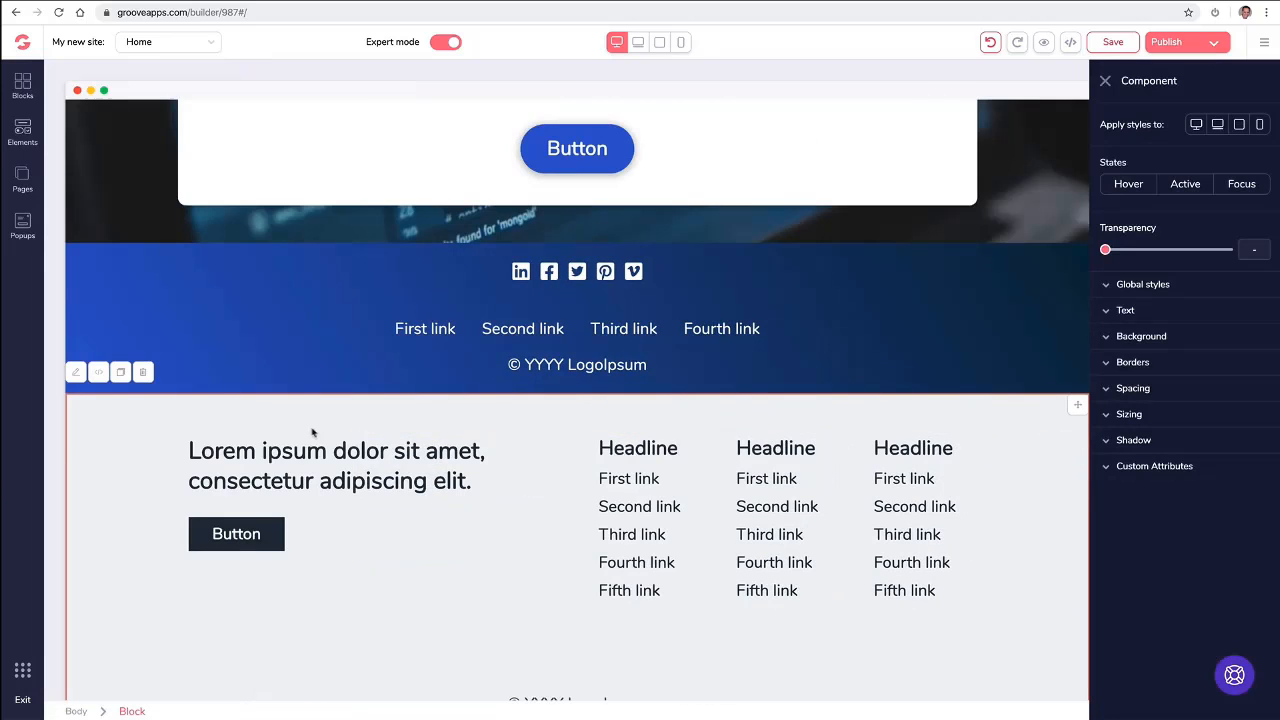
left_click(144, 375)
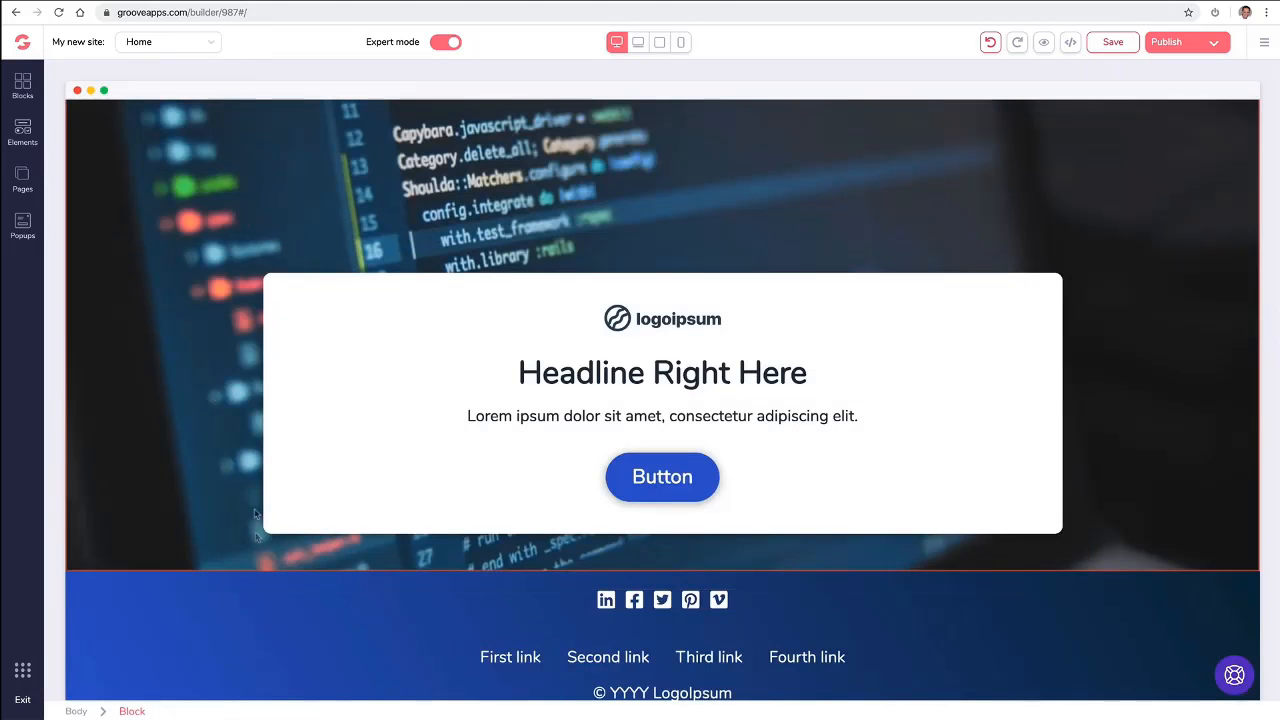
- Insert two wireframe call-to-action blocks between the cover and the blue footer: one with the image first, then one with text and action link first
left_click(22, 86)
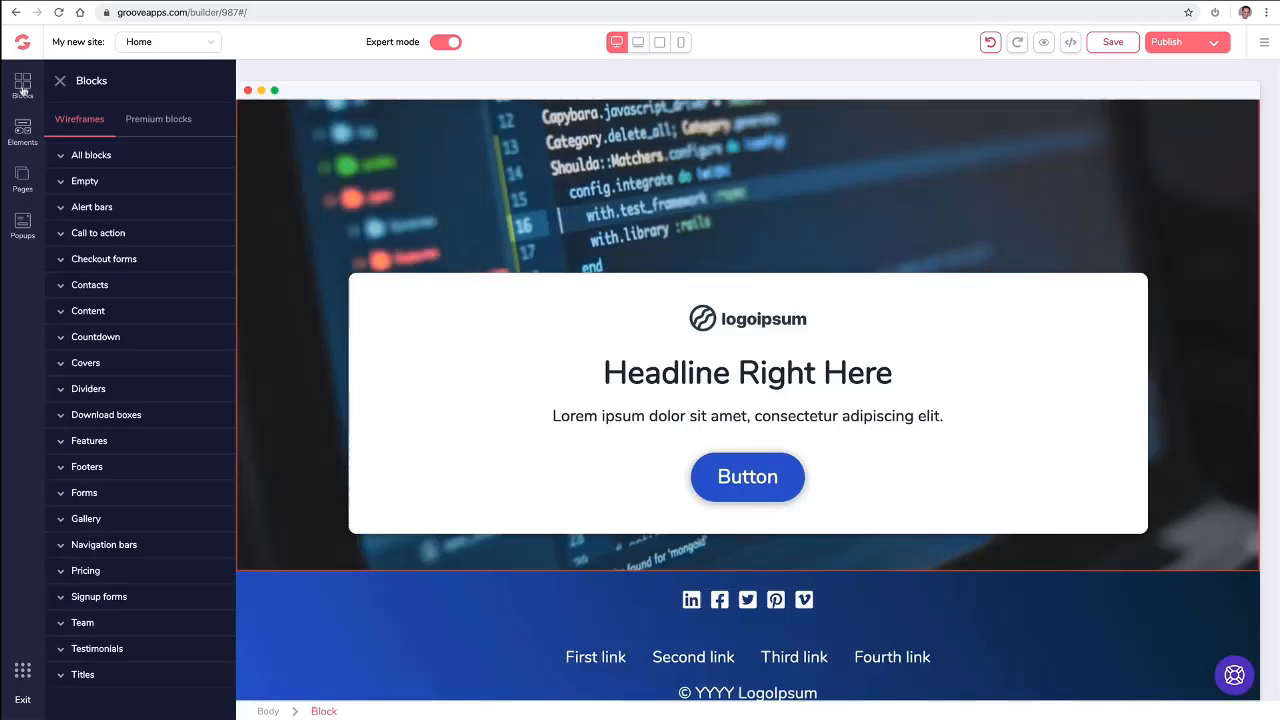
left_click(143, 236)
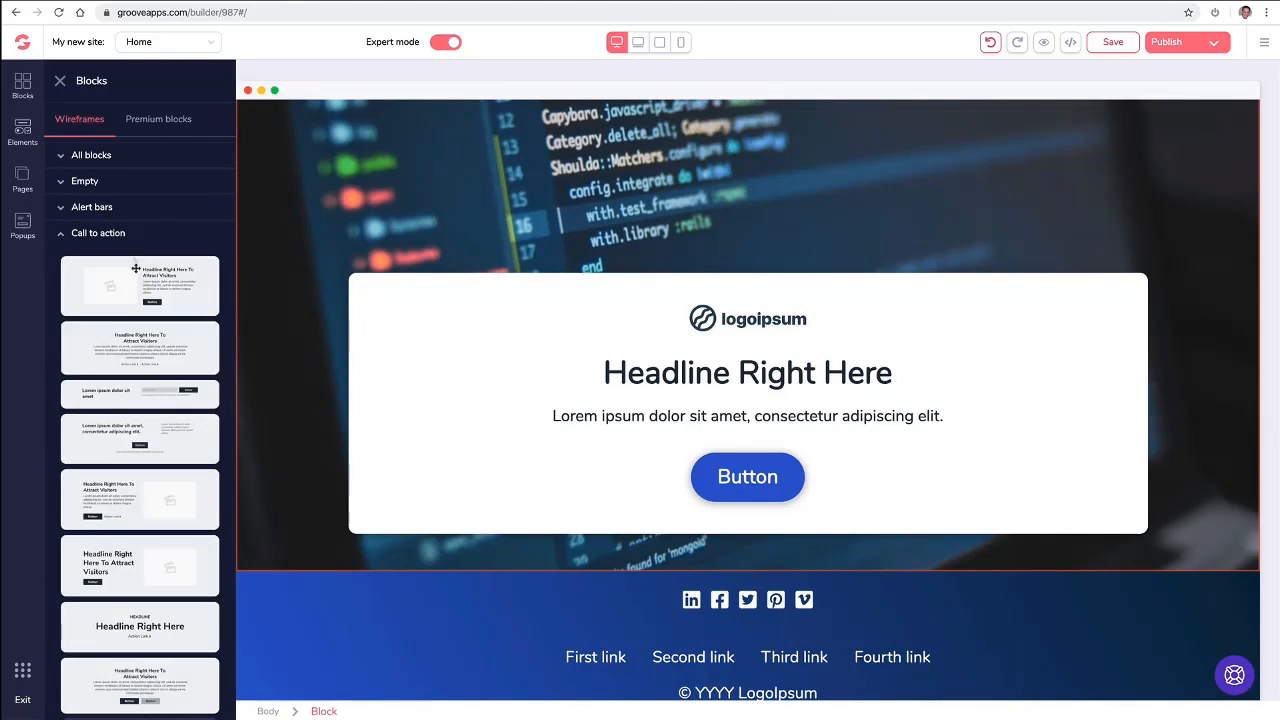
scroll(390, 352, "up", 2)
scroll(390, 352, "down", 2)
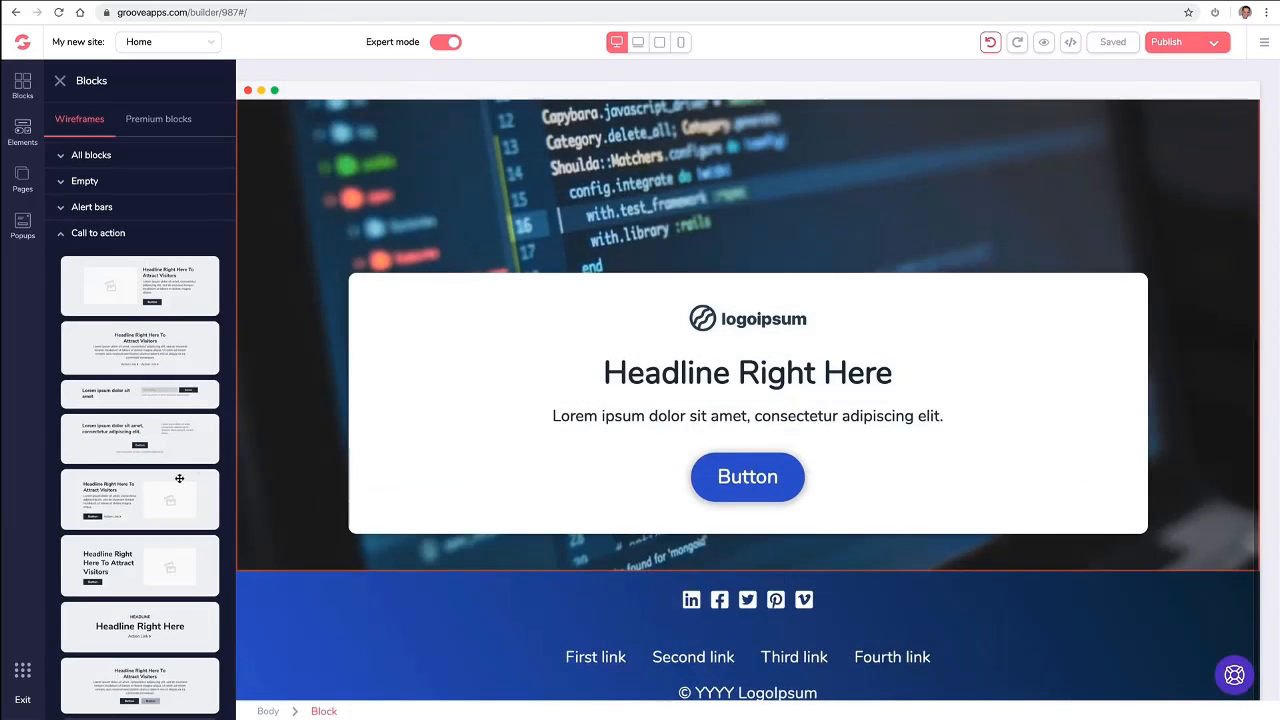
left_click_drag(179, 478, 601, 586)
left_click_drag(145, 316, 415, 433)
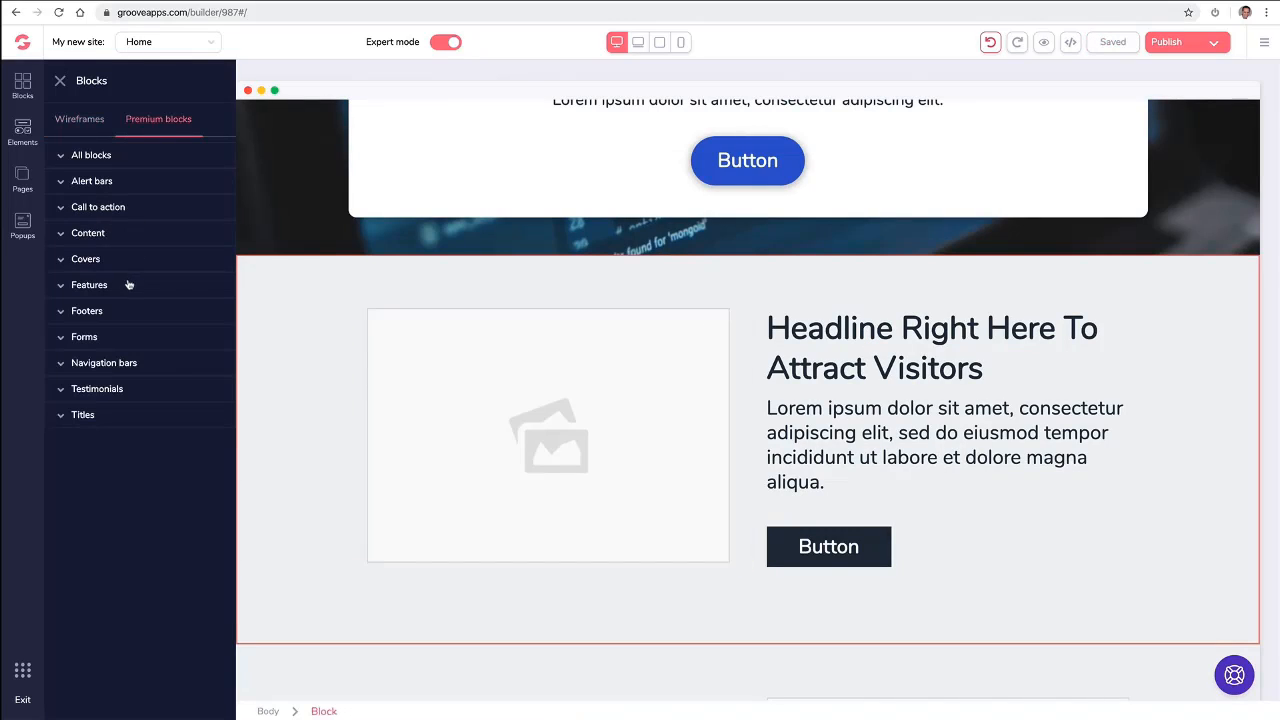
- Insert the light premium six-feature block with question-mark icons directly below the cover, and collapse the Features category
left_click(130, 285)
left_click_drag(168, 364, 734, 286)
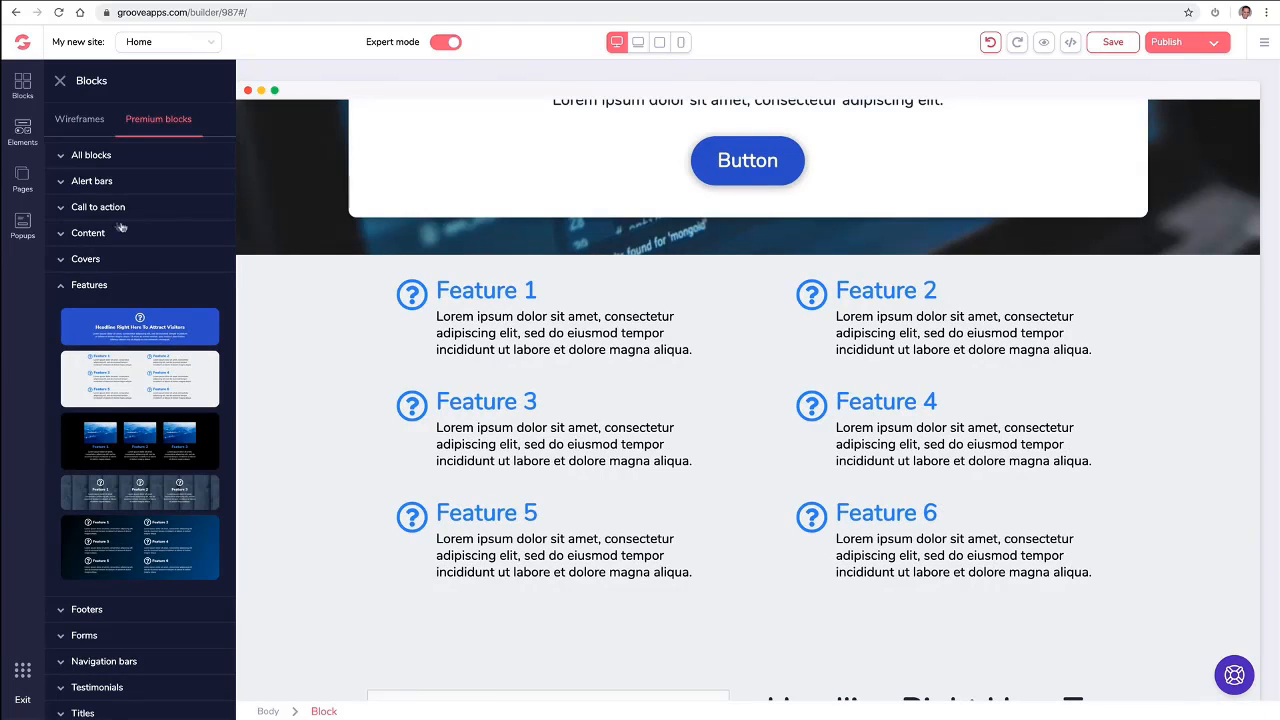
left_click(65, 287)
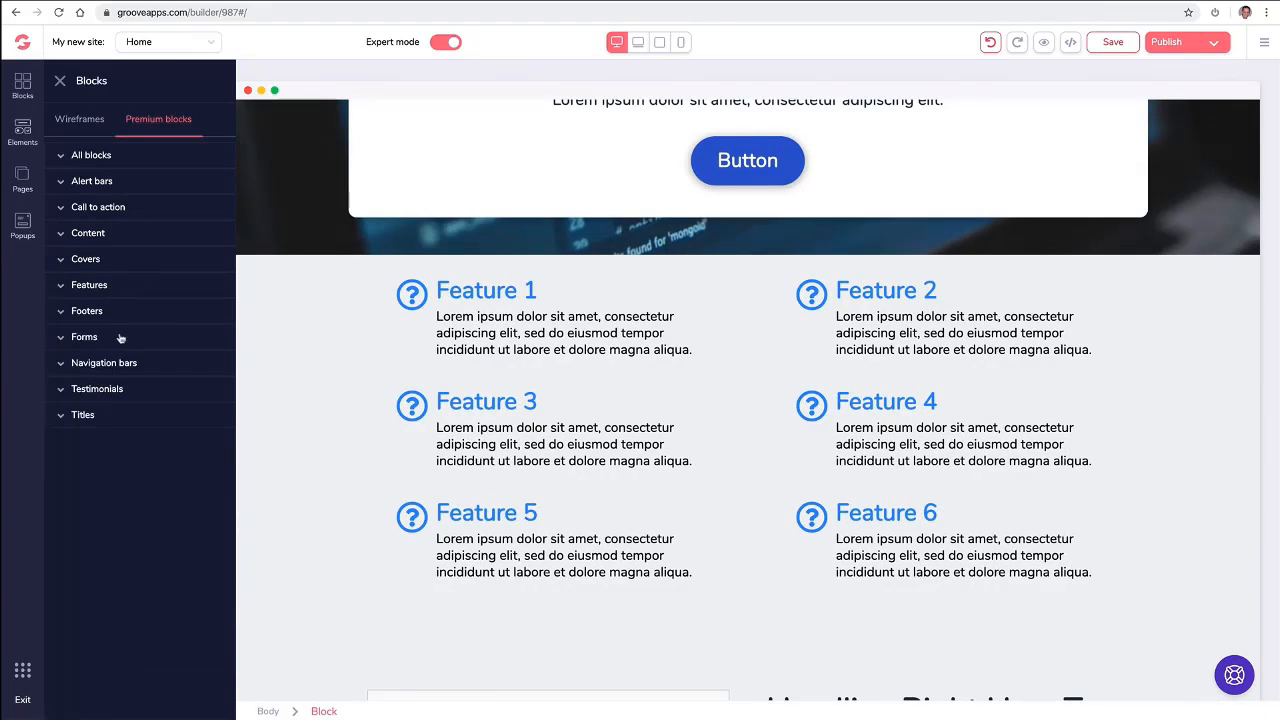
- Insert the light premium testimonials block with three quotes and round portraits between the cover and the features block
left_click(92, 391)
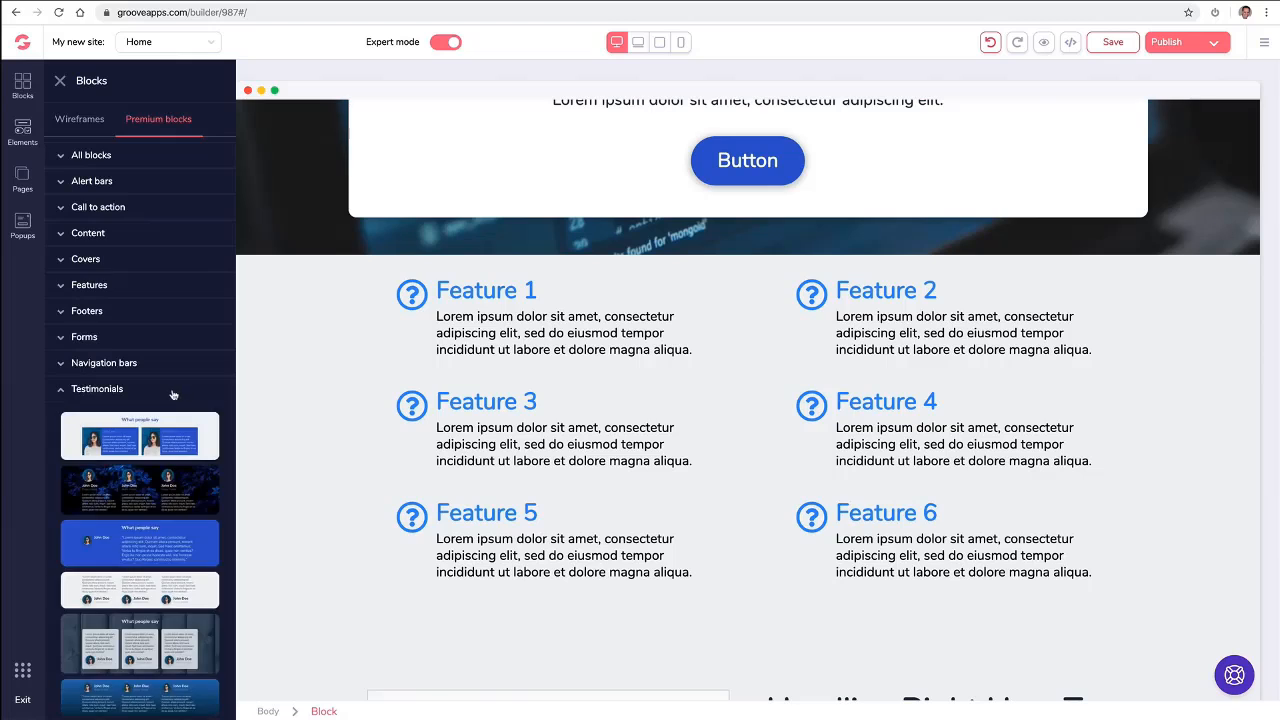
scroll(174, 395, "down", 1)
left_click_drag(138, 517, 718, 296)
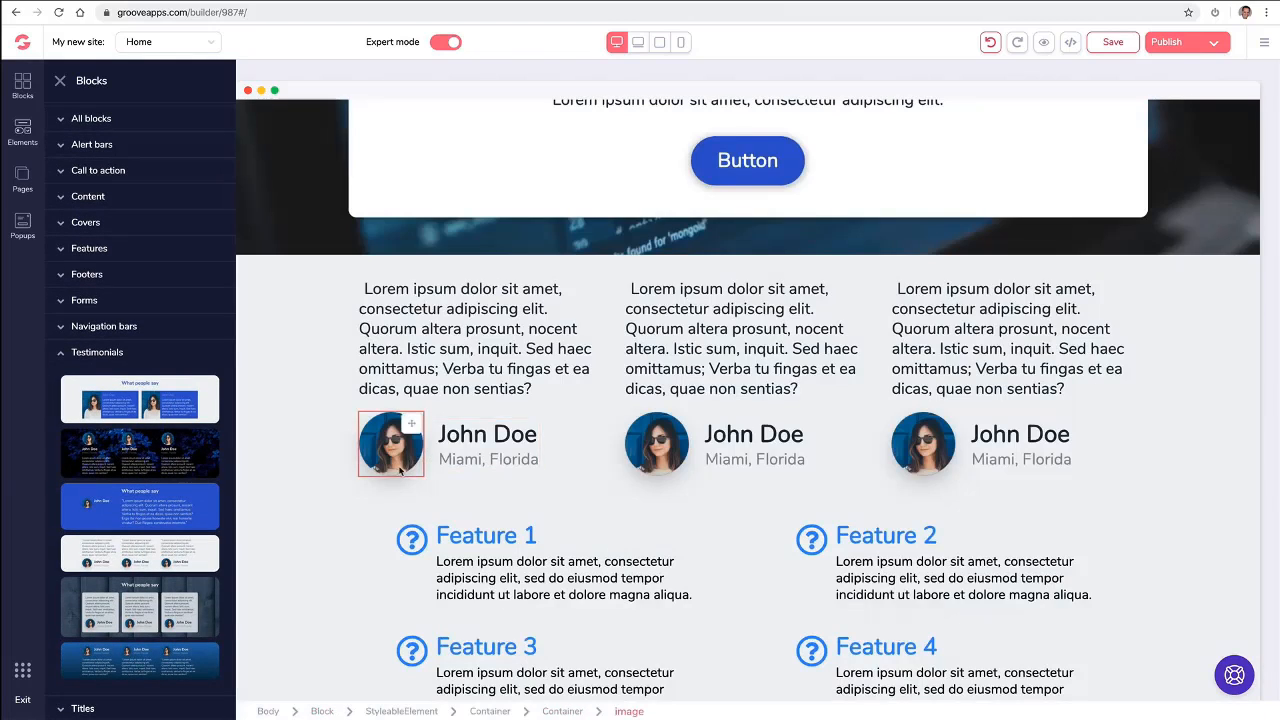
- Insert the premium blue "What people say" testimonial between the three-quote testimonials and the features block
scroll(400, 463, "up", 1)
scroll(345, 532, "down", 1)
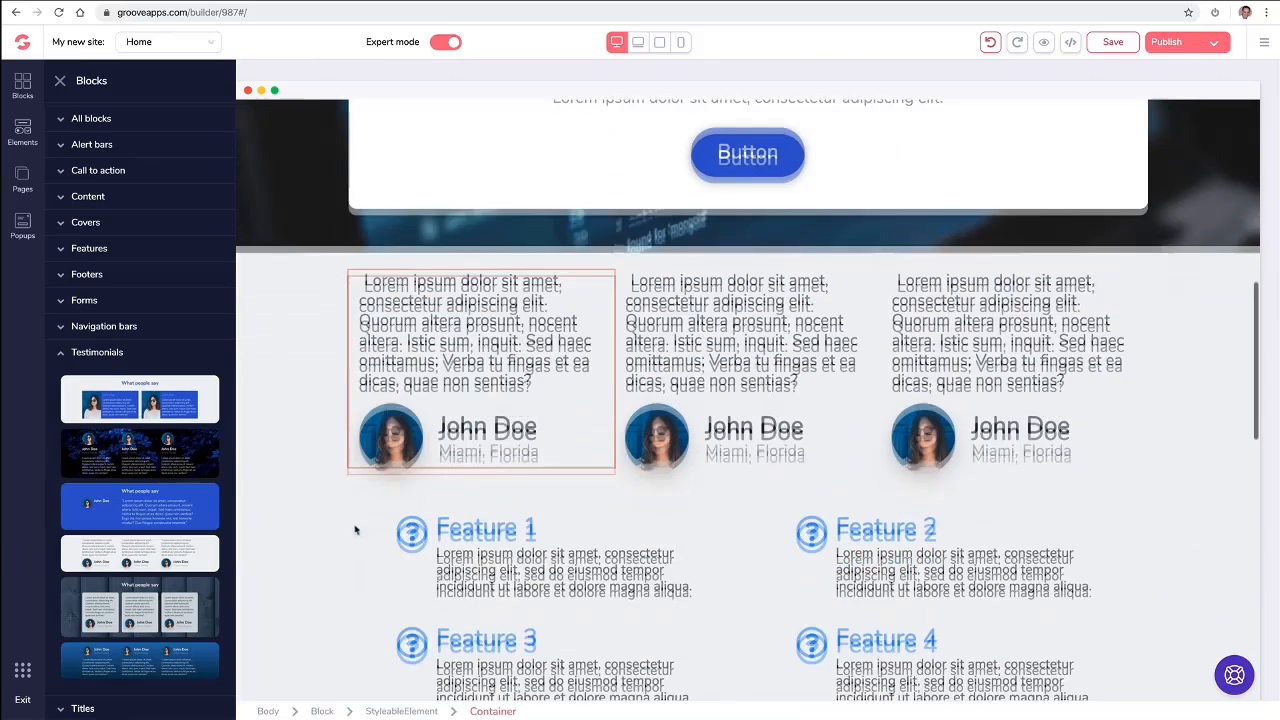
left_click_drag(298, 512, 551, 515)
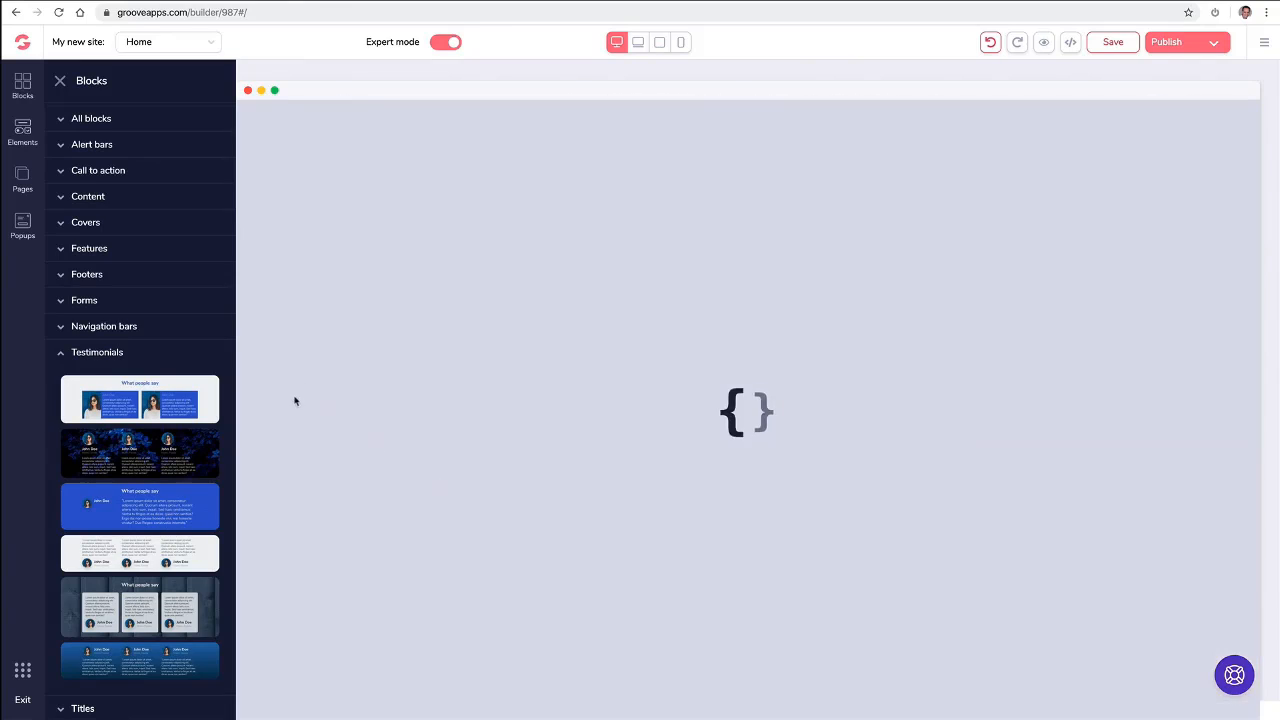
- Insert the wireframe contact block with a full-width map, contact details and overlapping message form directly below the cover
scroll(88, 147, "up", 1)
left_click(94, 121)
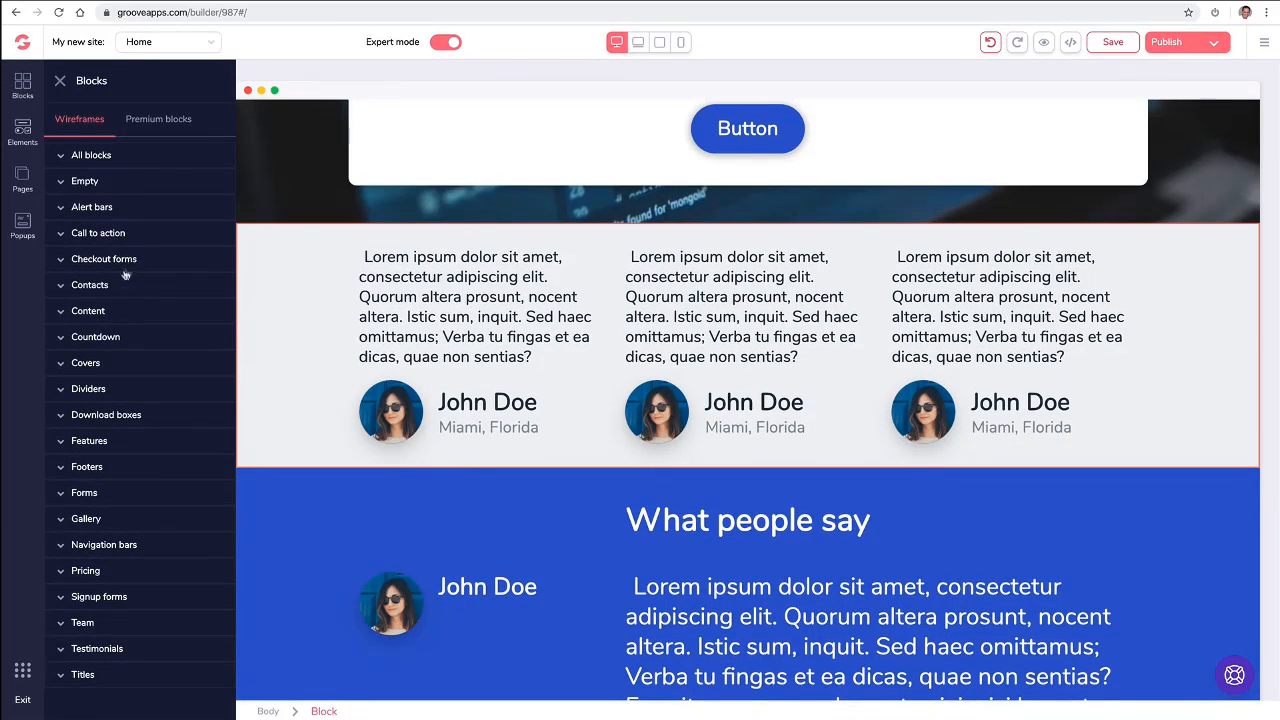
left_click(119, 288)
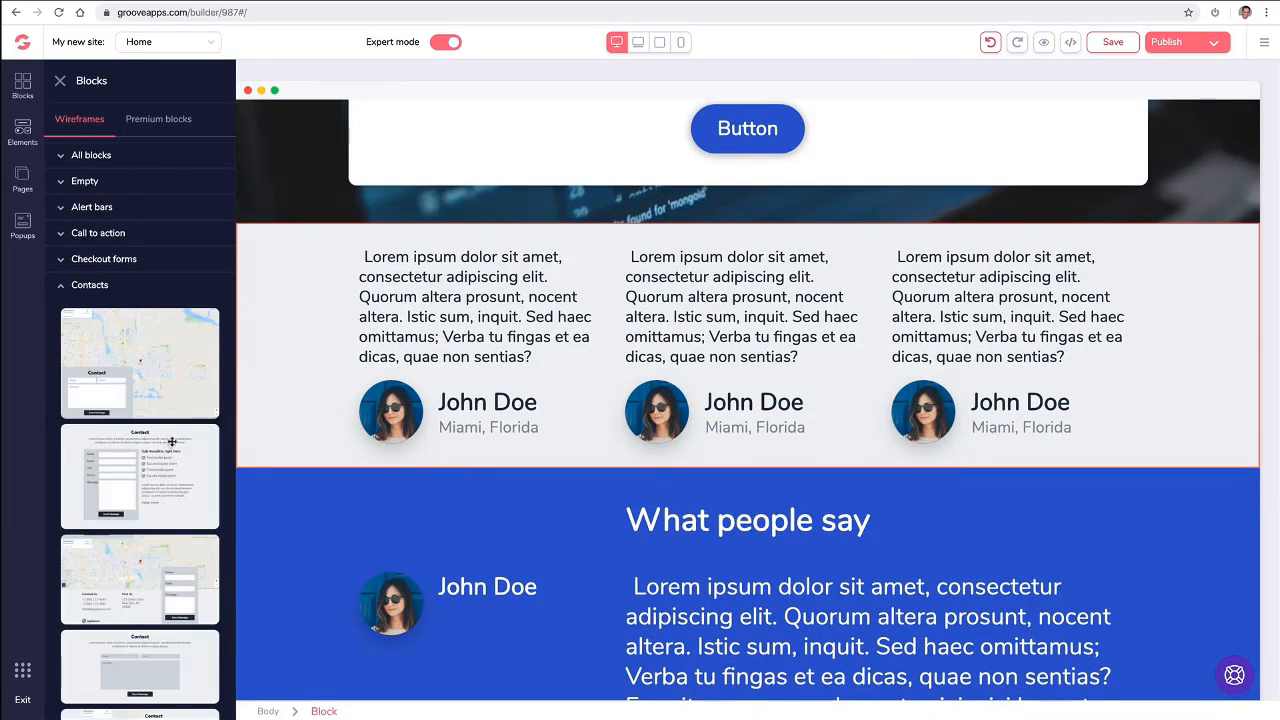
scroll(172, 440, "down", 1)
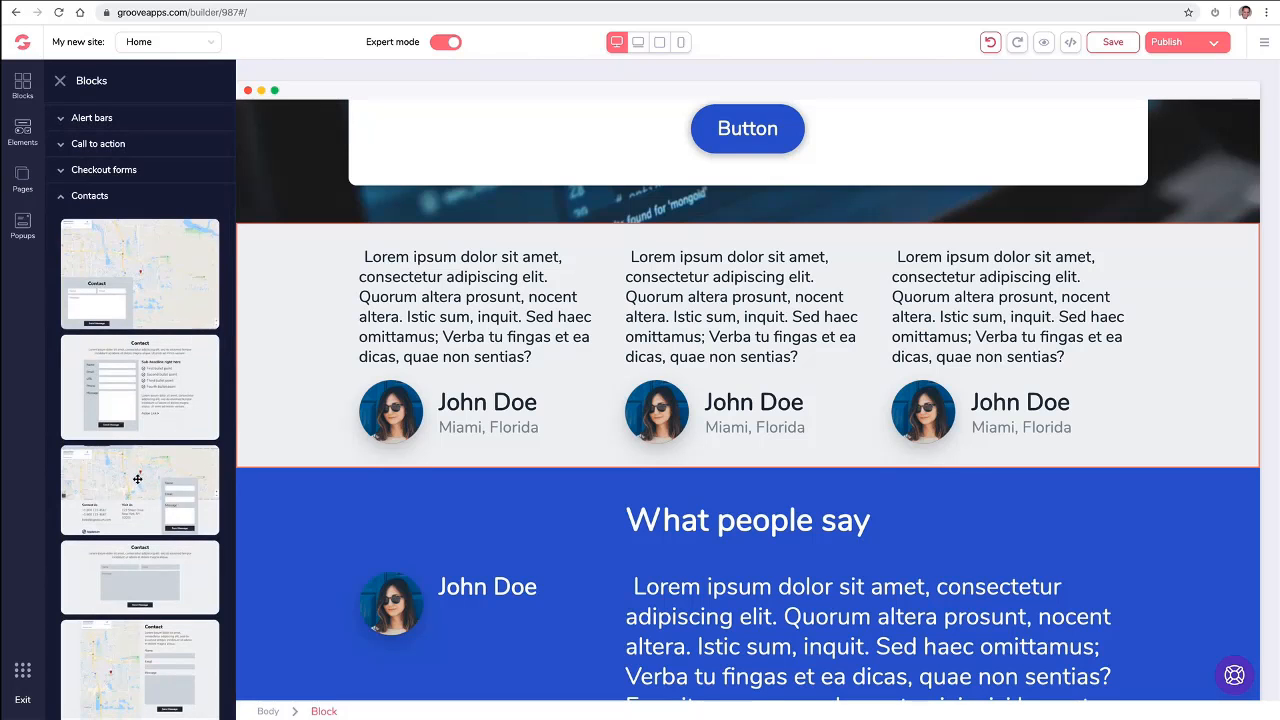
left_click_drag(137, 478, 505, 325)
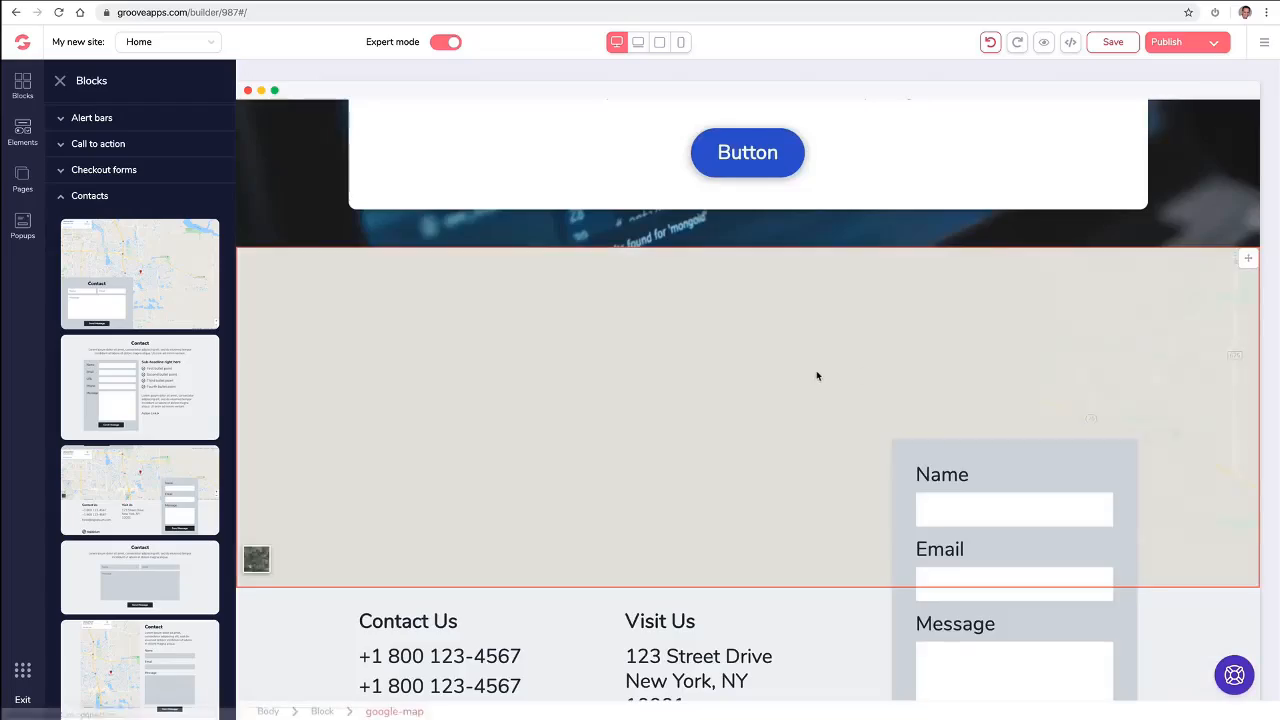
- Try to move the blue "What people say" testimonial block on the page
scroll(817, 371, "down", 5)
scroll(868, 454, "down", 3)
scroll(869, 454, "up", 3)
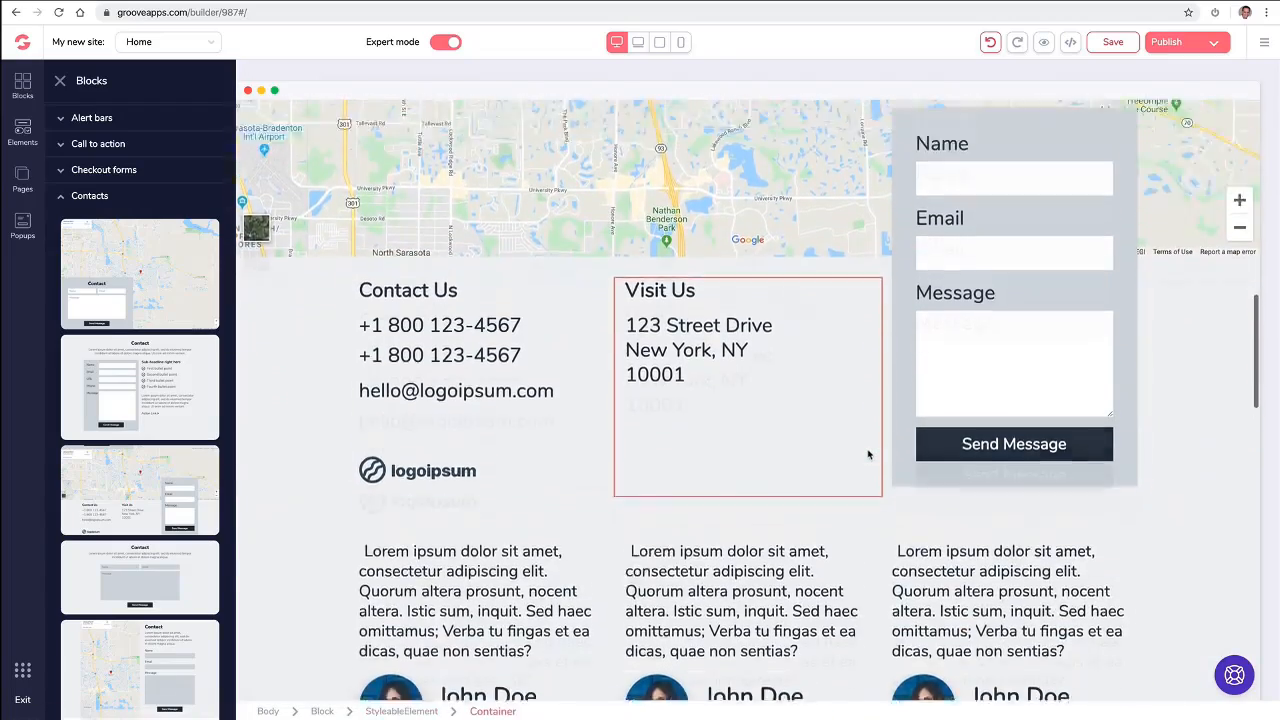
scroll(868, 455, "down", 2)
scroll(867, 454, "down", 10)
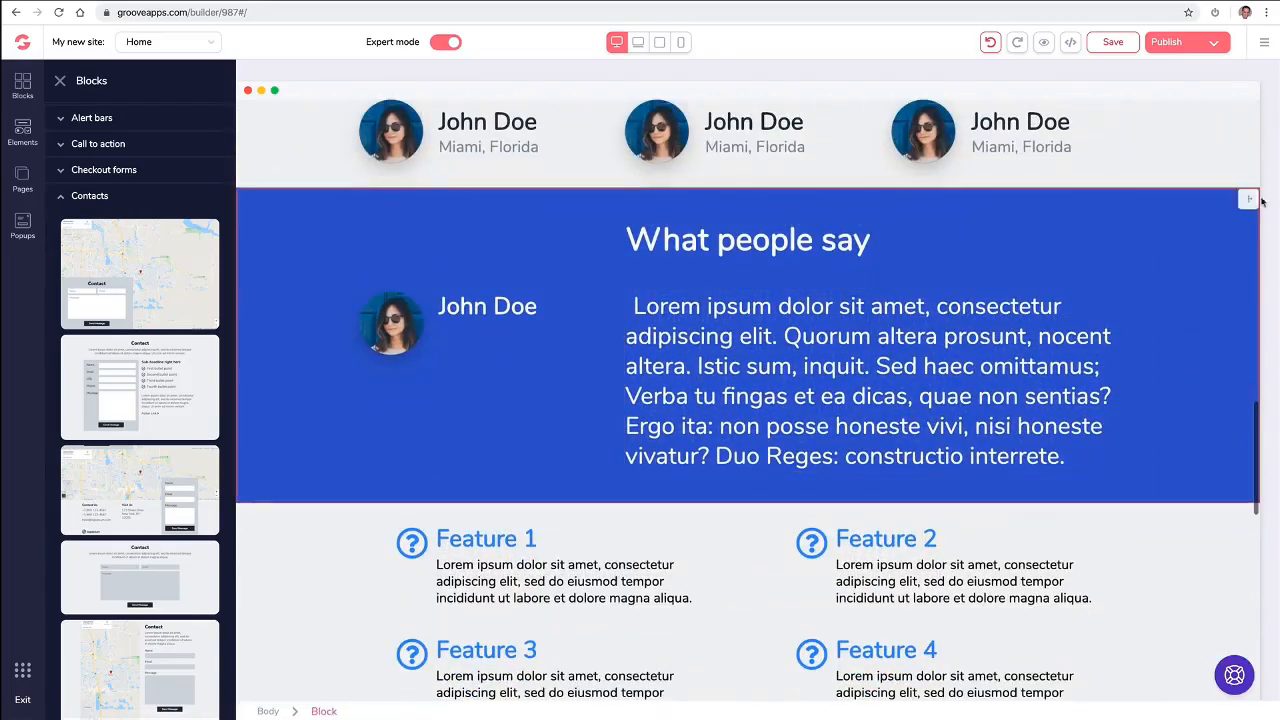
left_click_drag(1246, 205, 1249, 226)
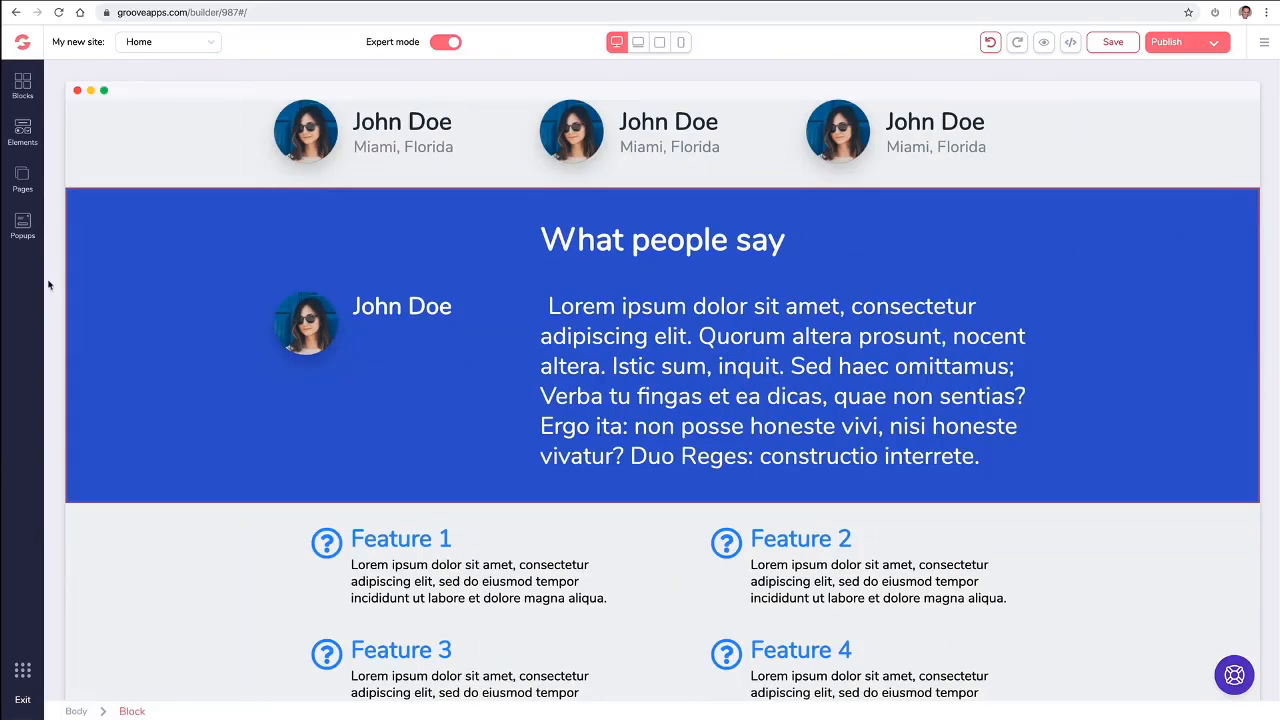
- Insert the wireframe pricing block with Starter $27, Pro $47 and Unlimited $97 plans between the two call-to-action blocks
left_click(24, 85)
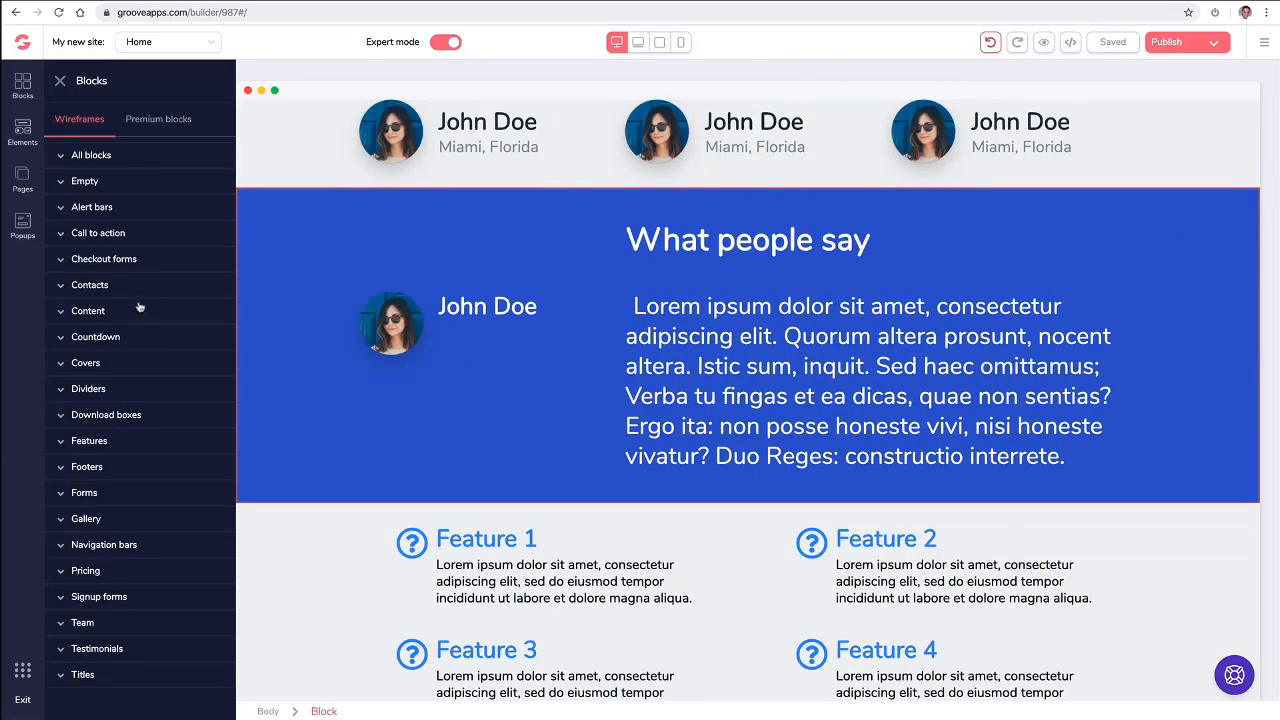
scroll(343, 506, "down", 10)
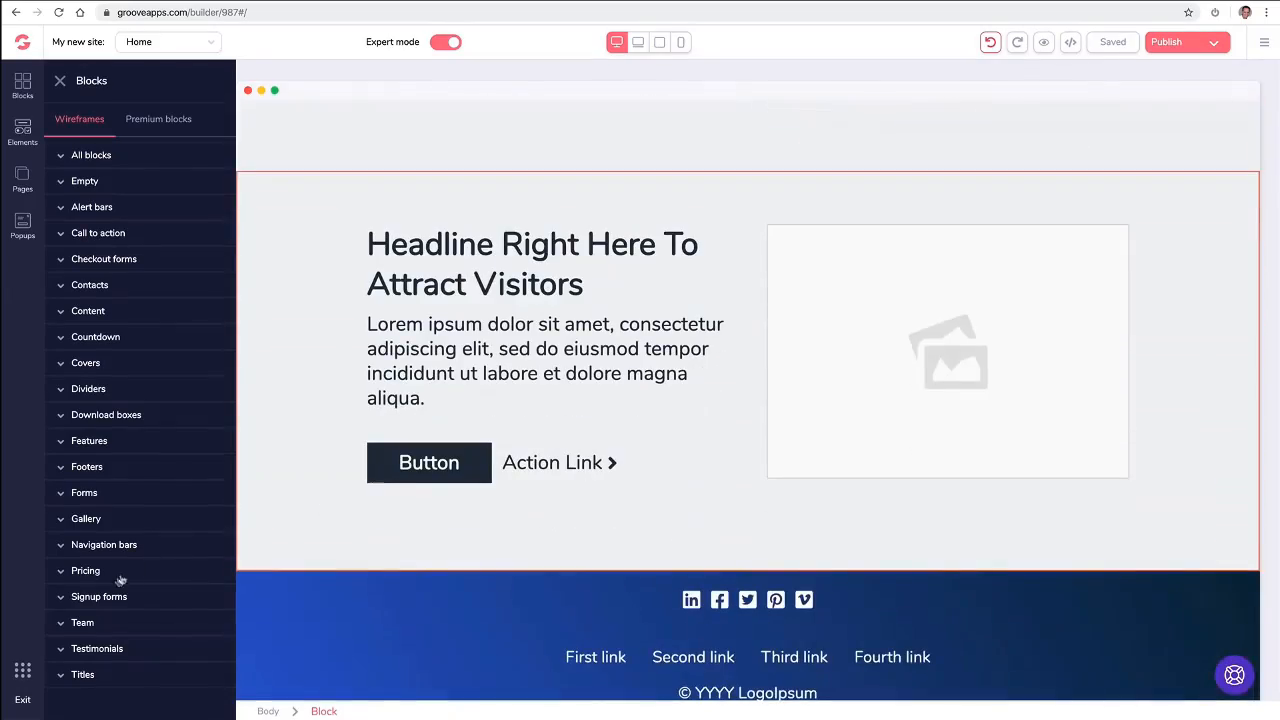
left_click(117, 574)
scroll(166, 494, "down", 10)
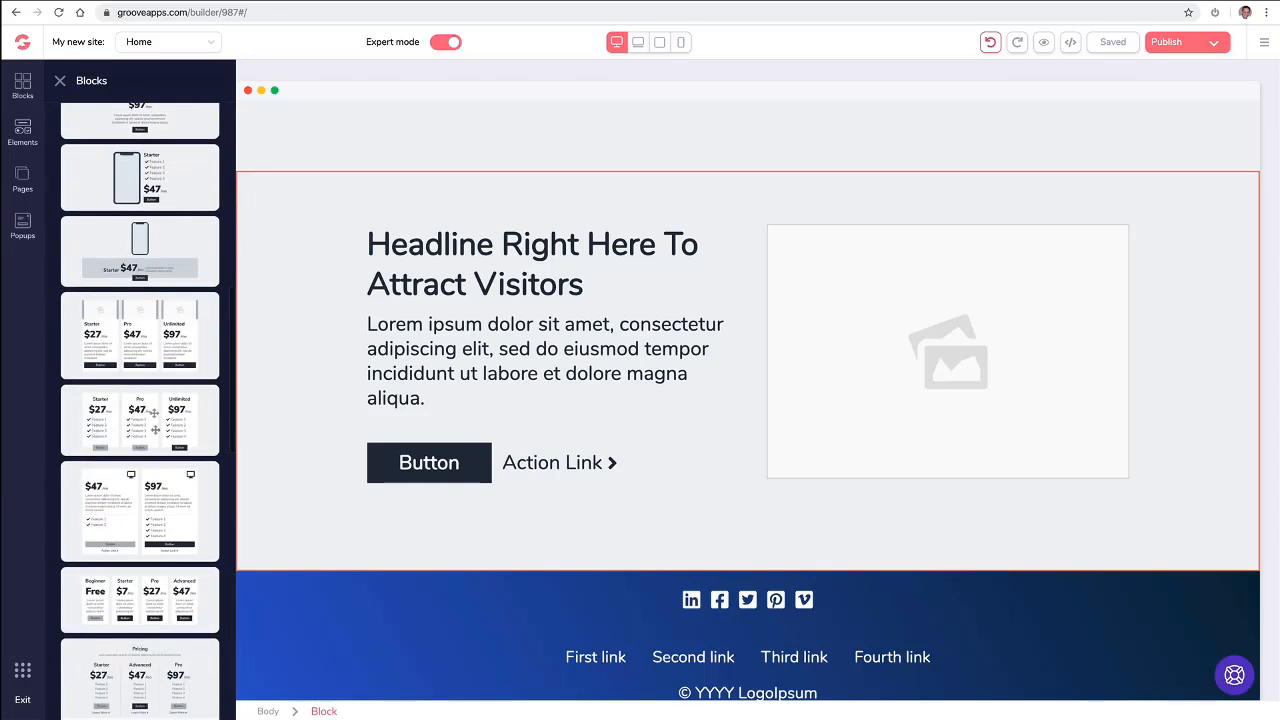
left_click_drag(150, 418, 425, 480)
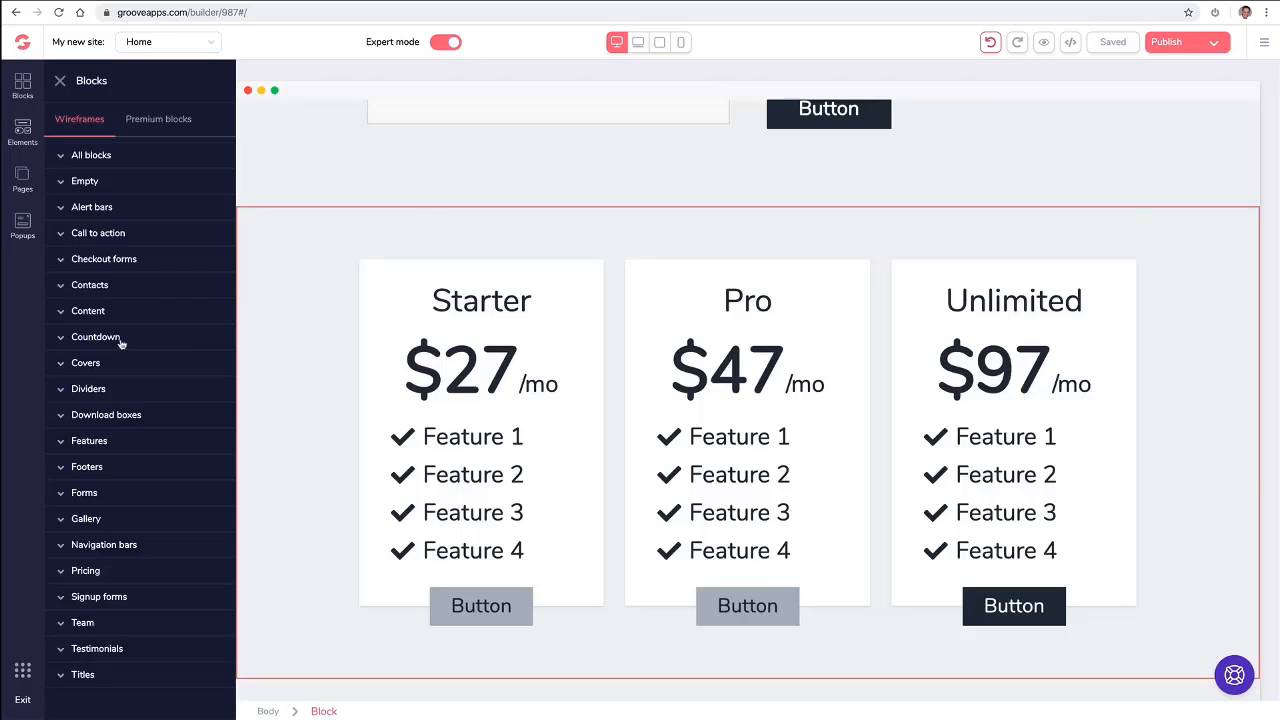
- Insert the wireframe countdown block with four dark circular counters between the features block and the first call to action
left_click(120, 337)
scroll(145, 345, "down", 2)
left_click_drag(147, 345, 714, 263)
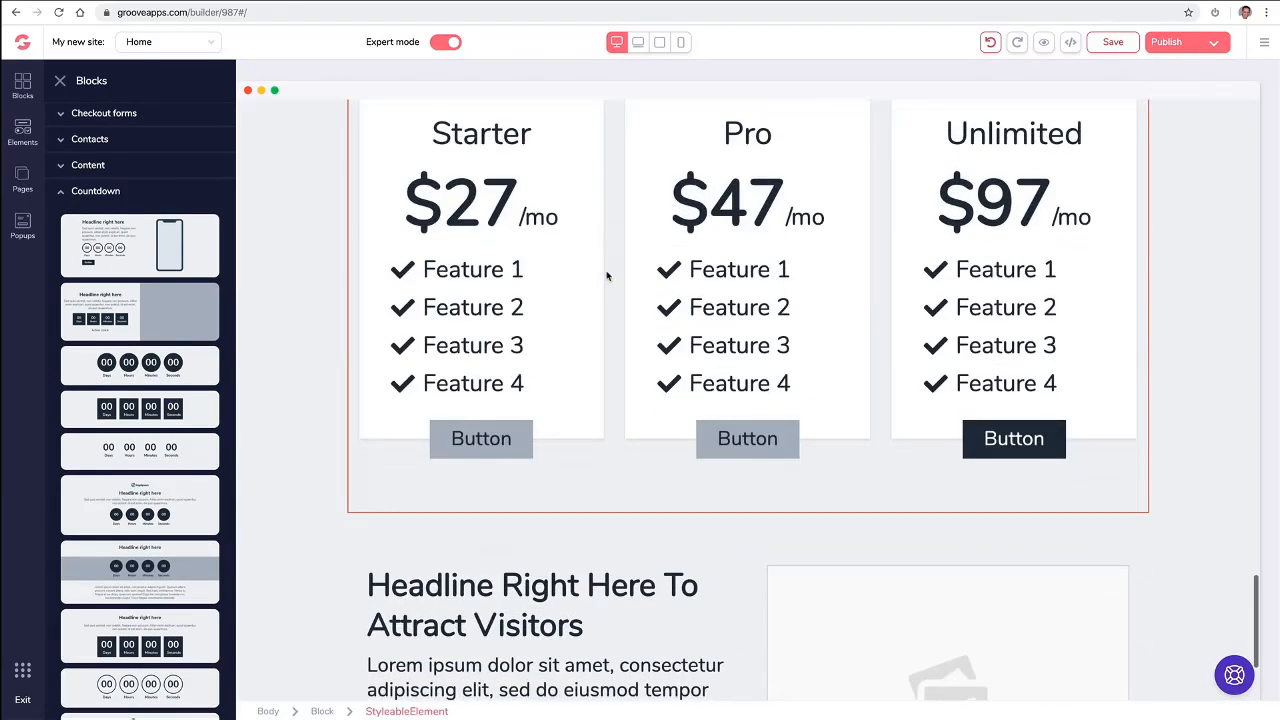
- Insert the wireframe form with a headline beside an email field and Subscribe button directly below the countdown
left_click(126, 492)
scroll(172, 576, "down", 5)
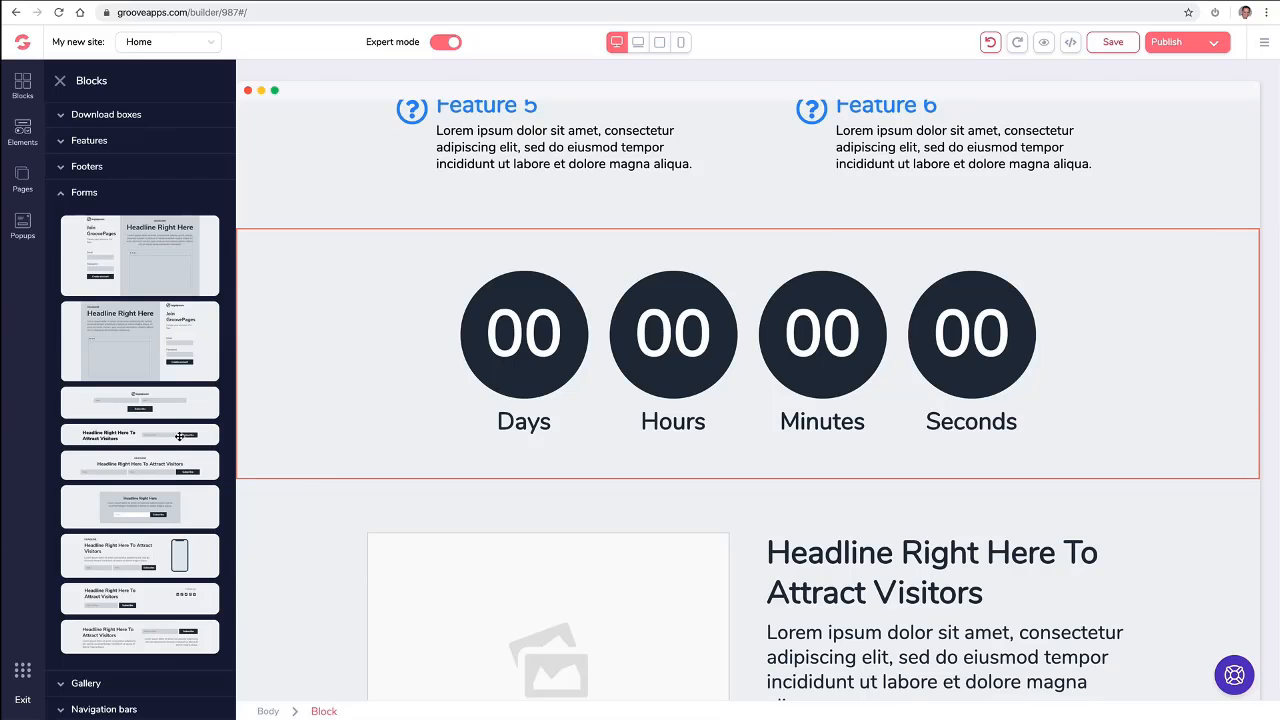
left_click_drag(203, 430, 766, 483)
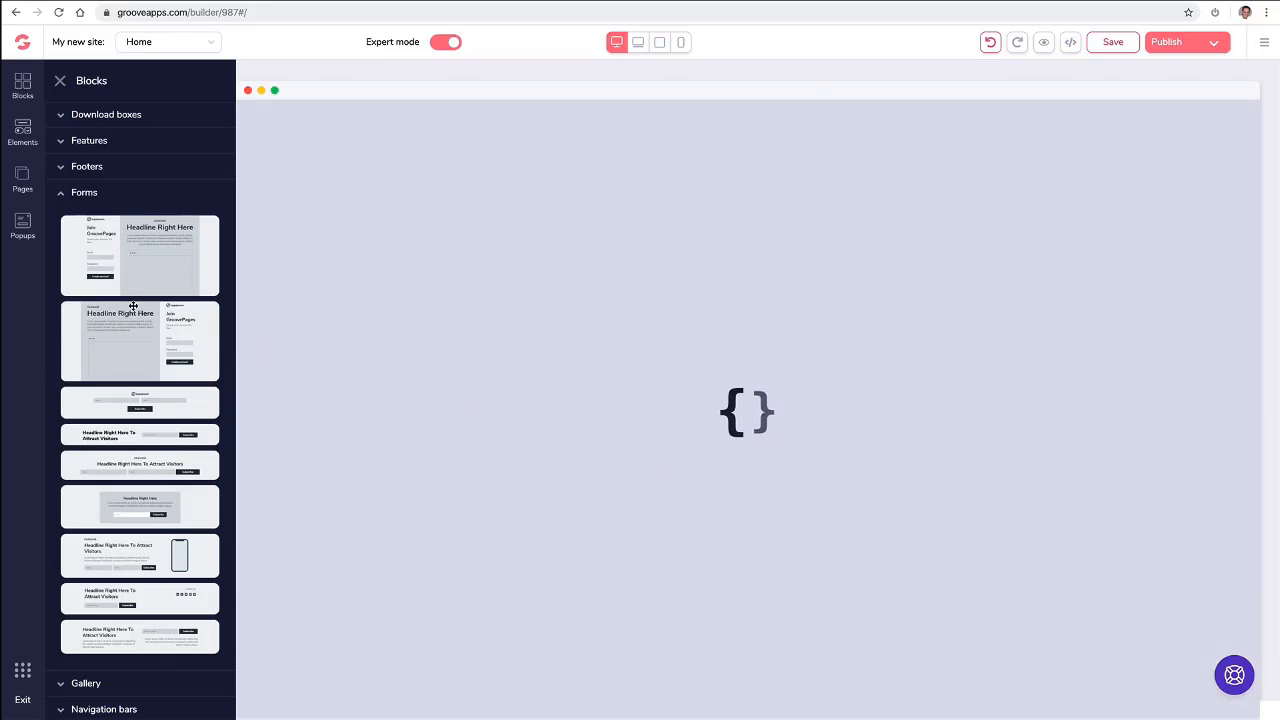
- Add the wireframe "Our Team" block with three member cards and round avatars above the blue footer
scroll(444, 401, "down", 5)
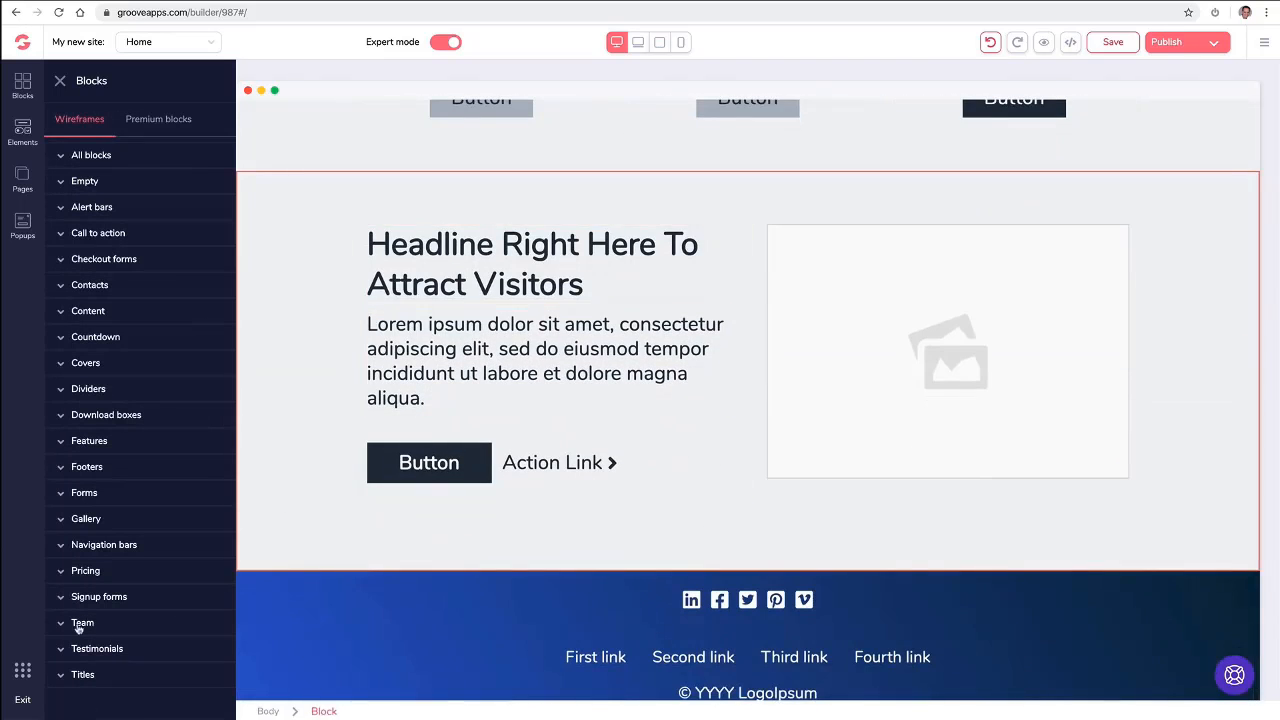
left_click(80, 624)
scroll(162, 546, "down", 3)
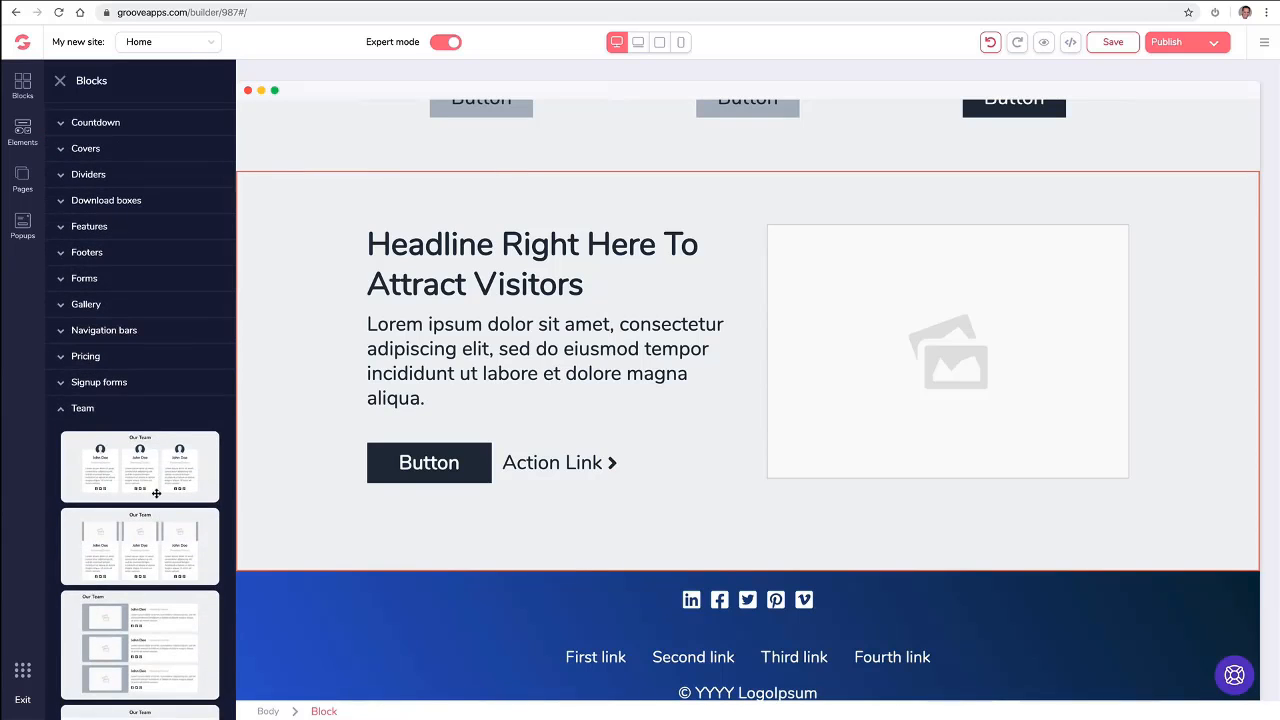
left_click_drag(148, 468, 706, 620)
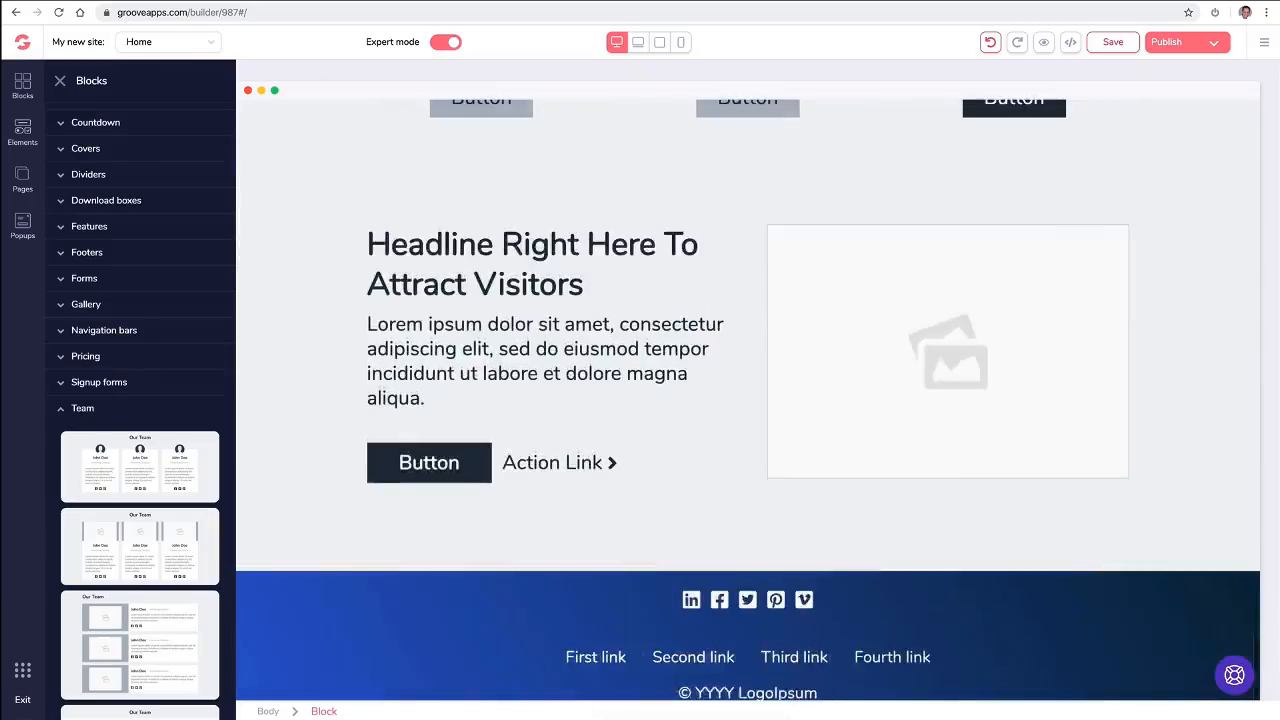
- Set the location of the Google map beneath the cover section to the new street address and update the map
scroll(1107, 340, "up", 15)
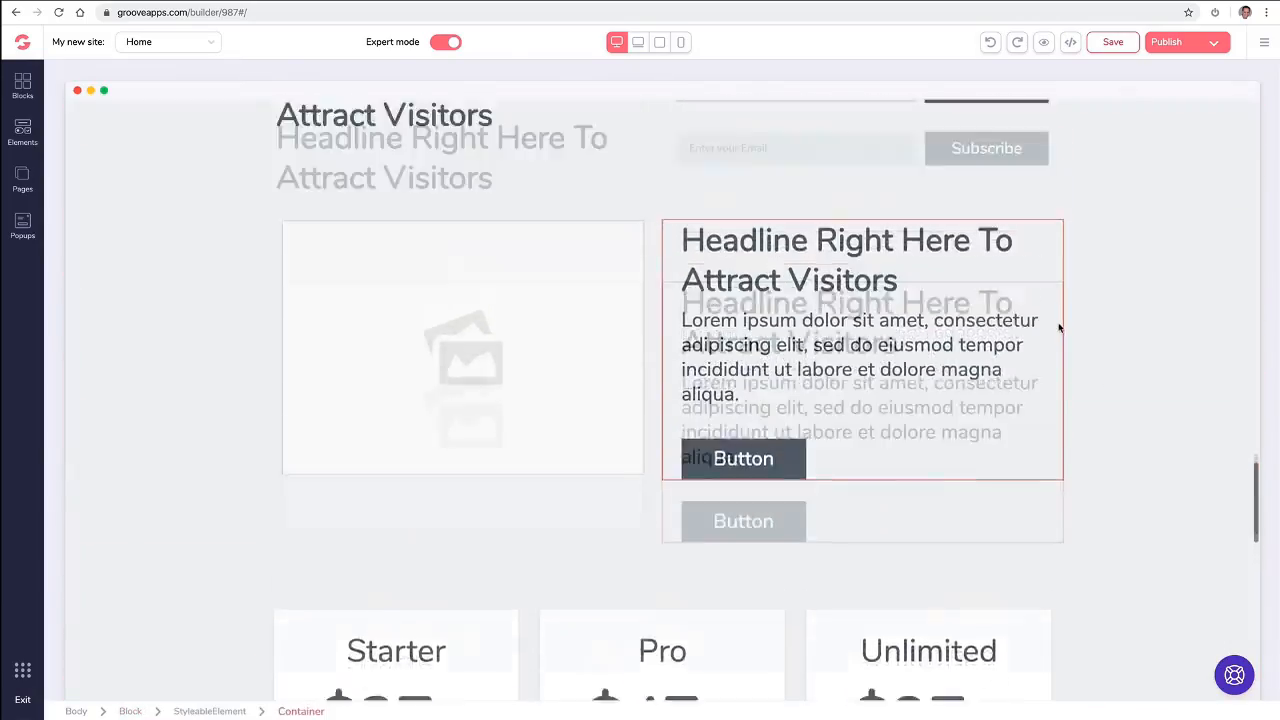
scroll(1059, 326, "up", 20)
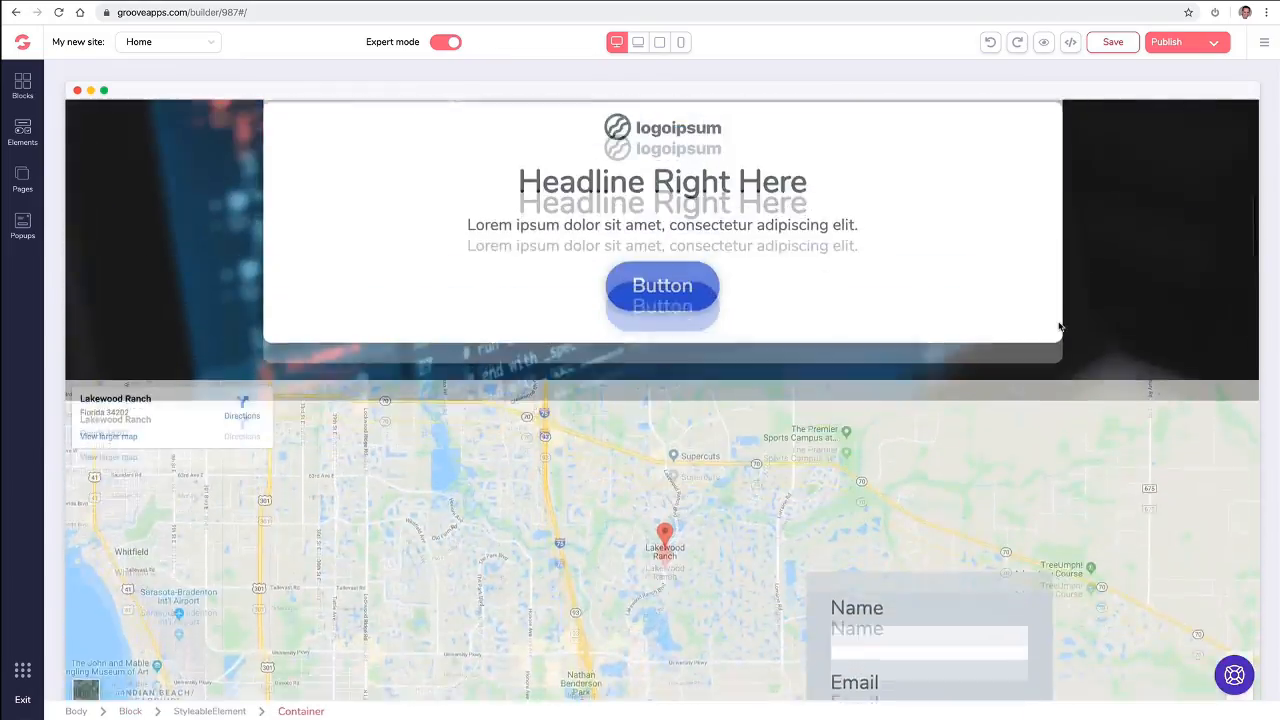
scroll(1059, 326, "up", 5)
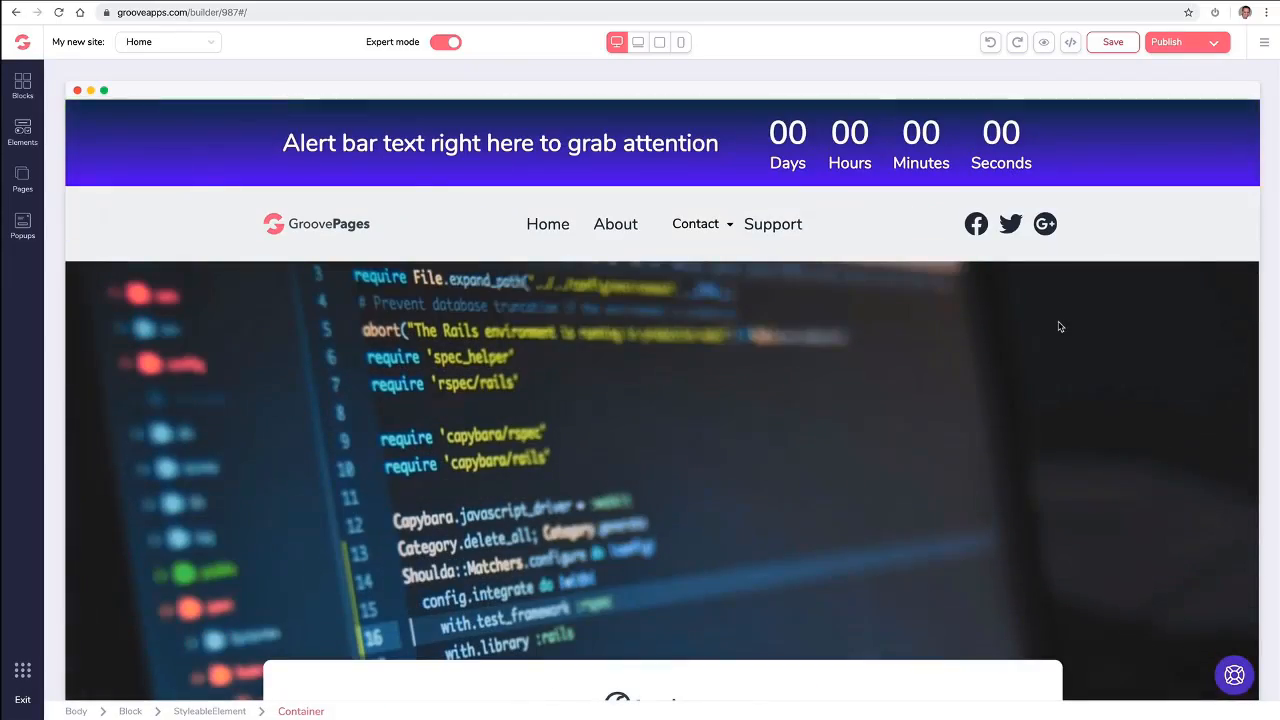
scroll(543, 220, "down", 10)
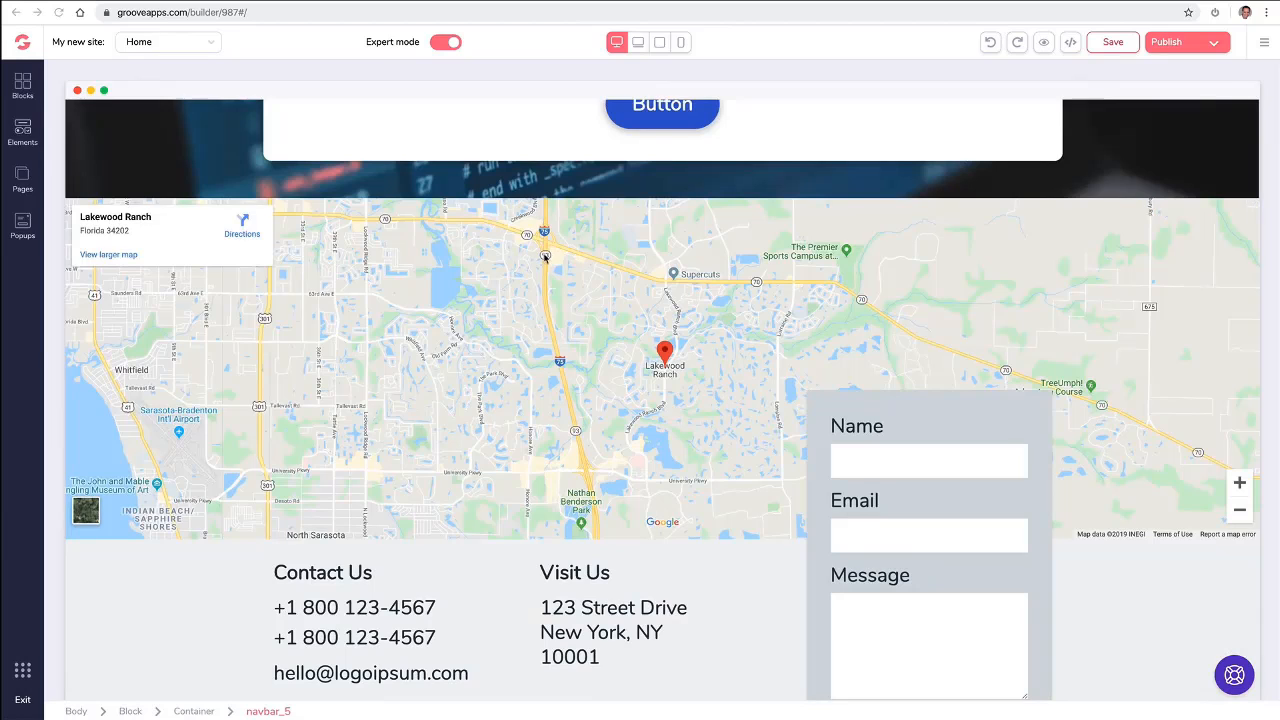
left_click(515, 270)
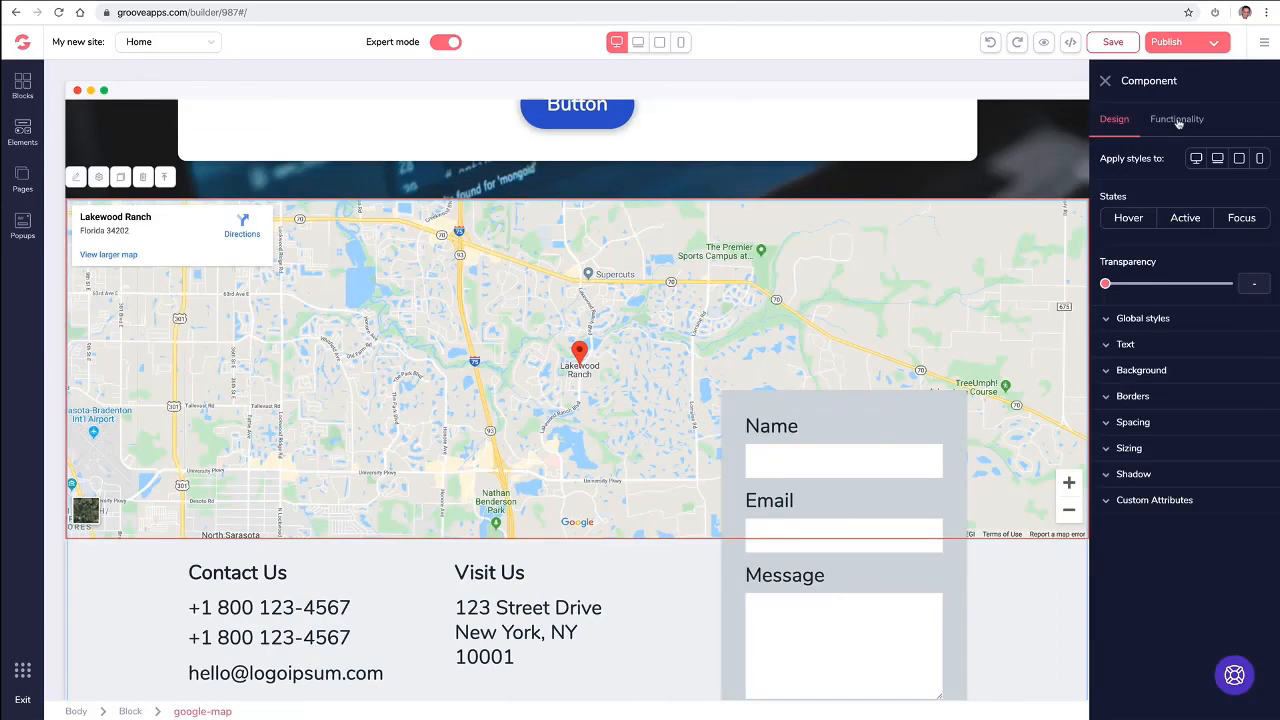
left_click(1177, 120)
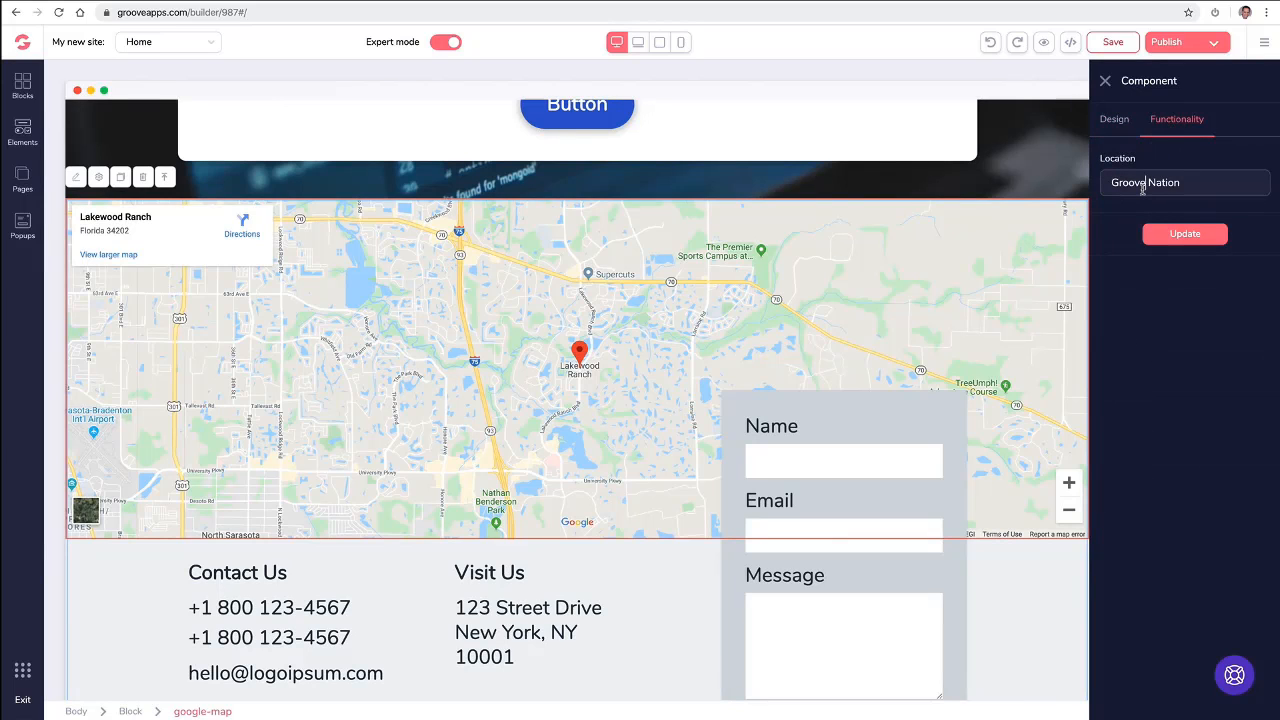
triple_click(1142, 186)
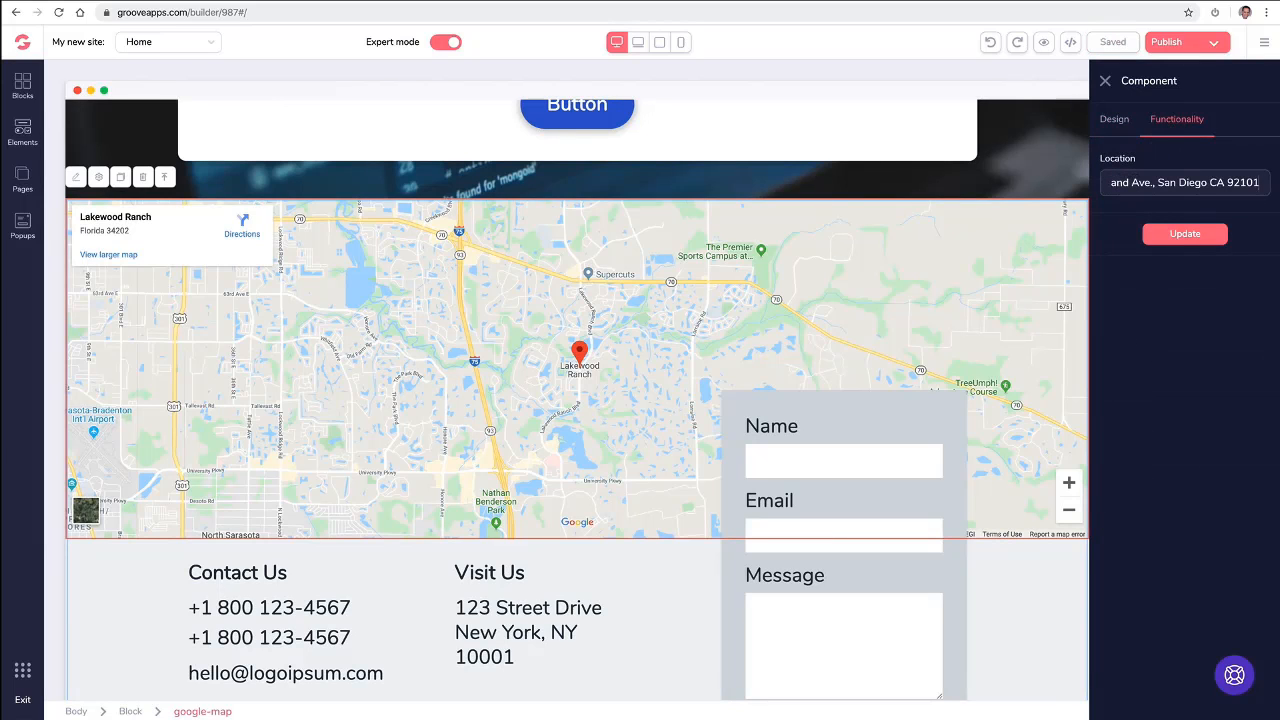
left_click(1160, 234)
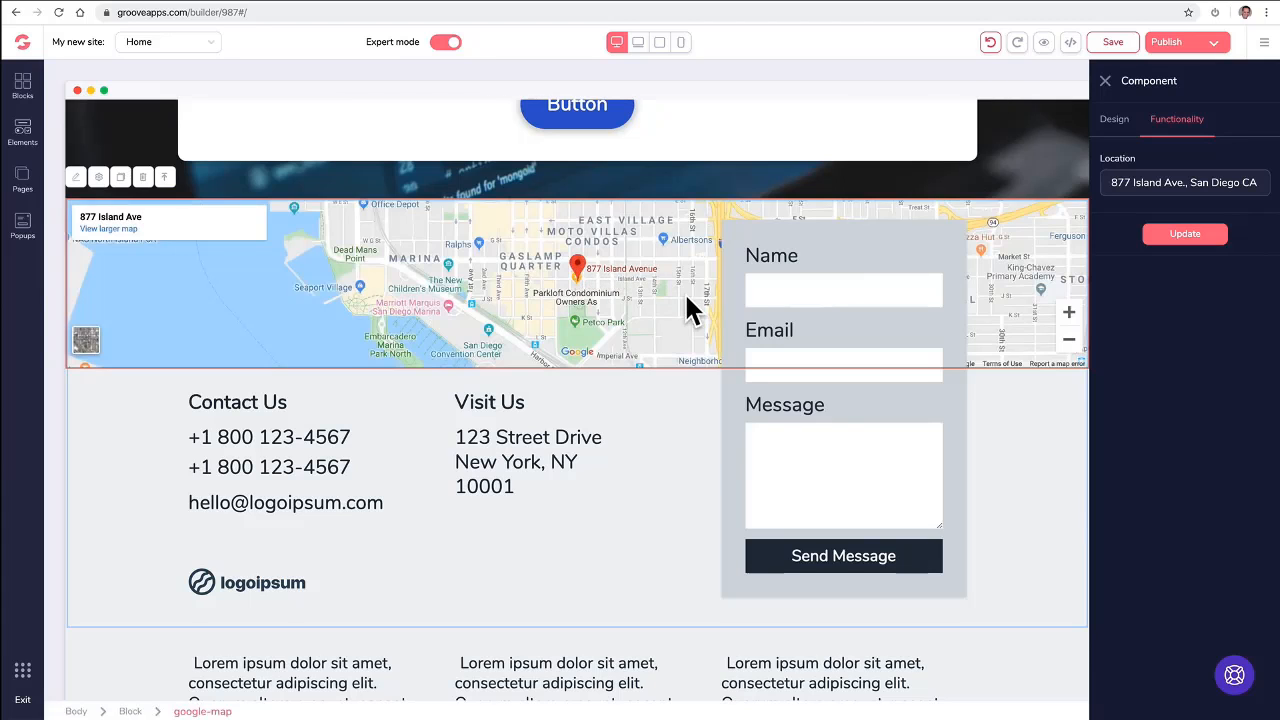
left_click(1105, 80)
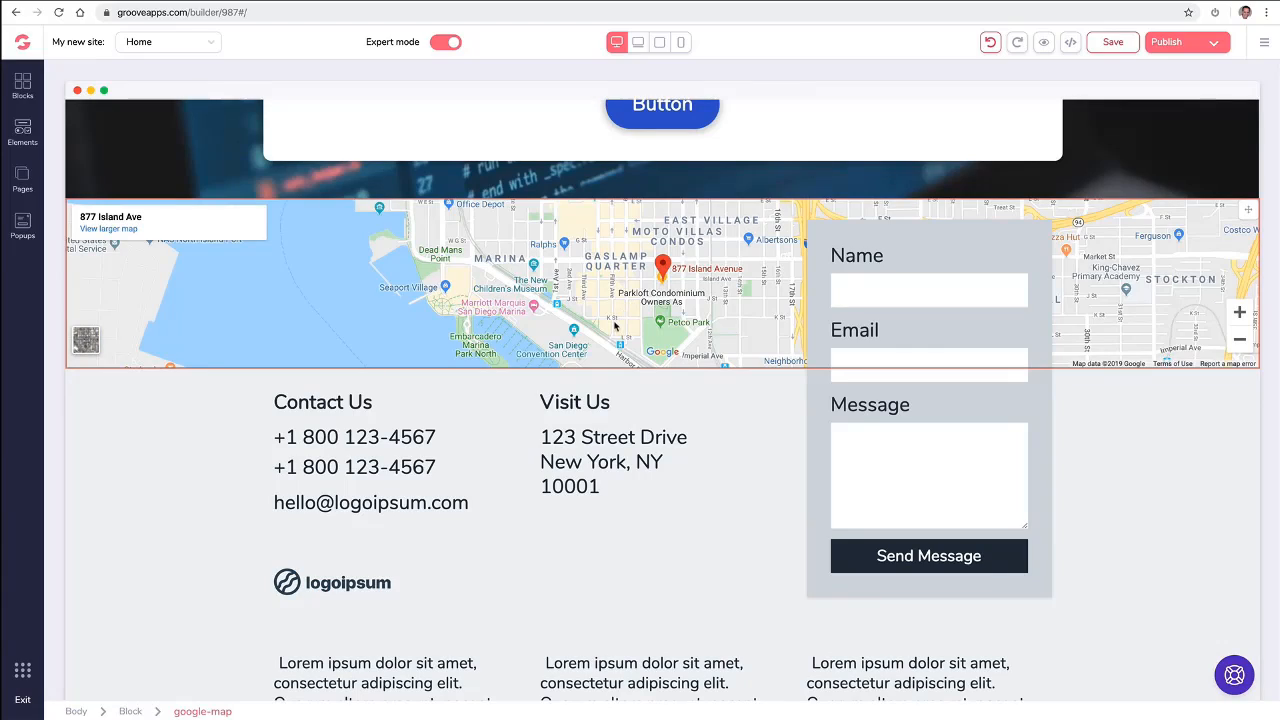
- Change the background color of the three-column testimonial block above "What people say" to white
scroll(614, 325, "down", 6)
scroll(619, 322, "up", 2)
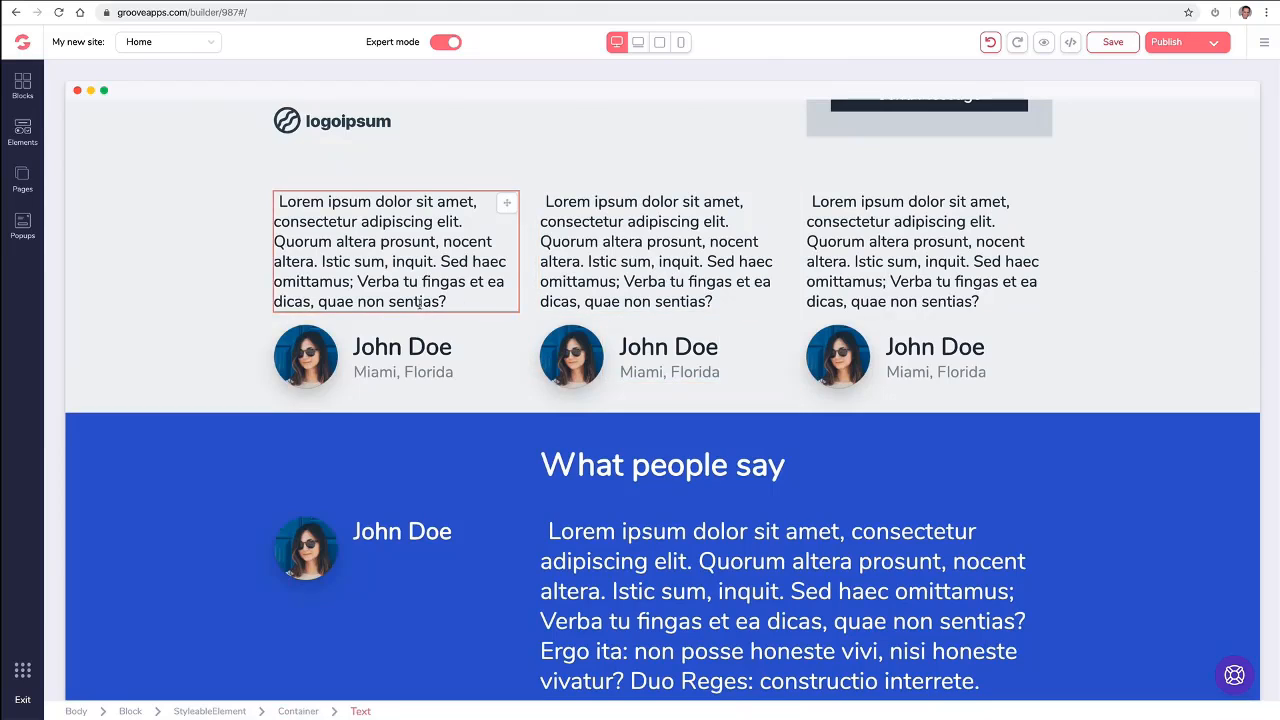
scroll(252, 347, "down", 1)
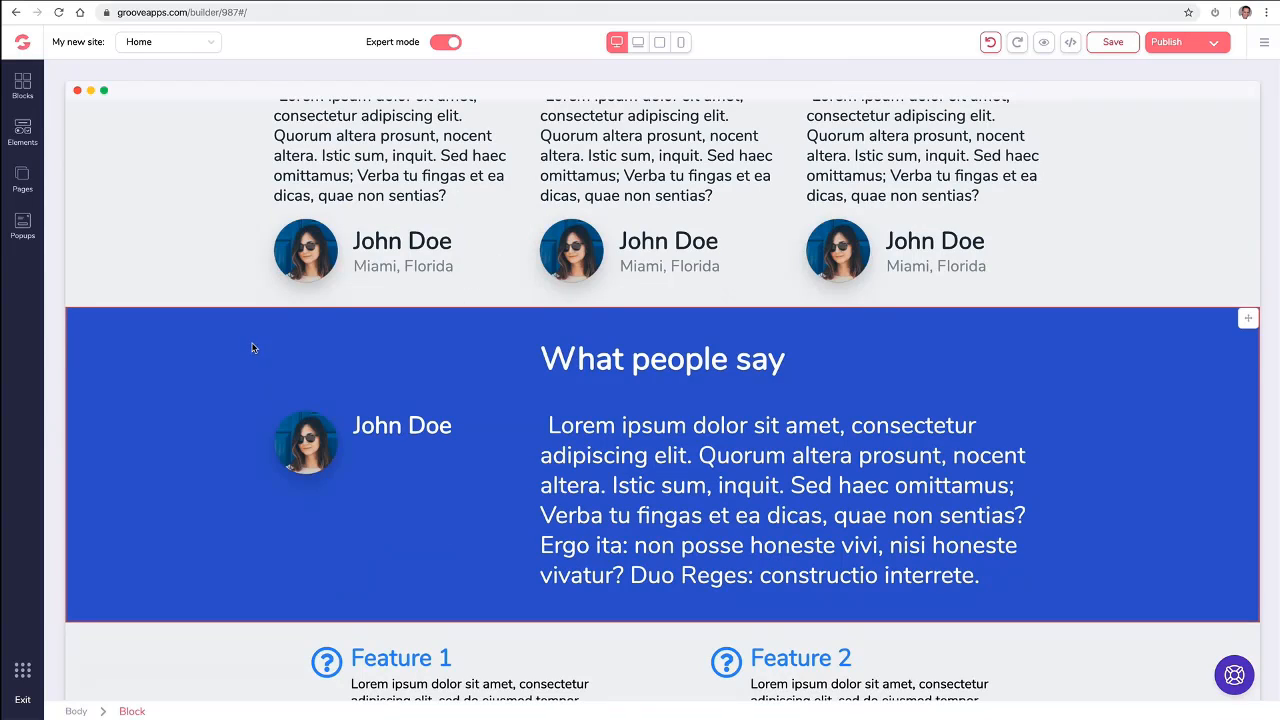
scroll(251, 345, "up", 1)
left_click(225, 247)
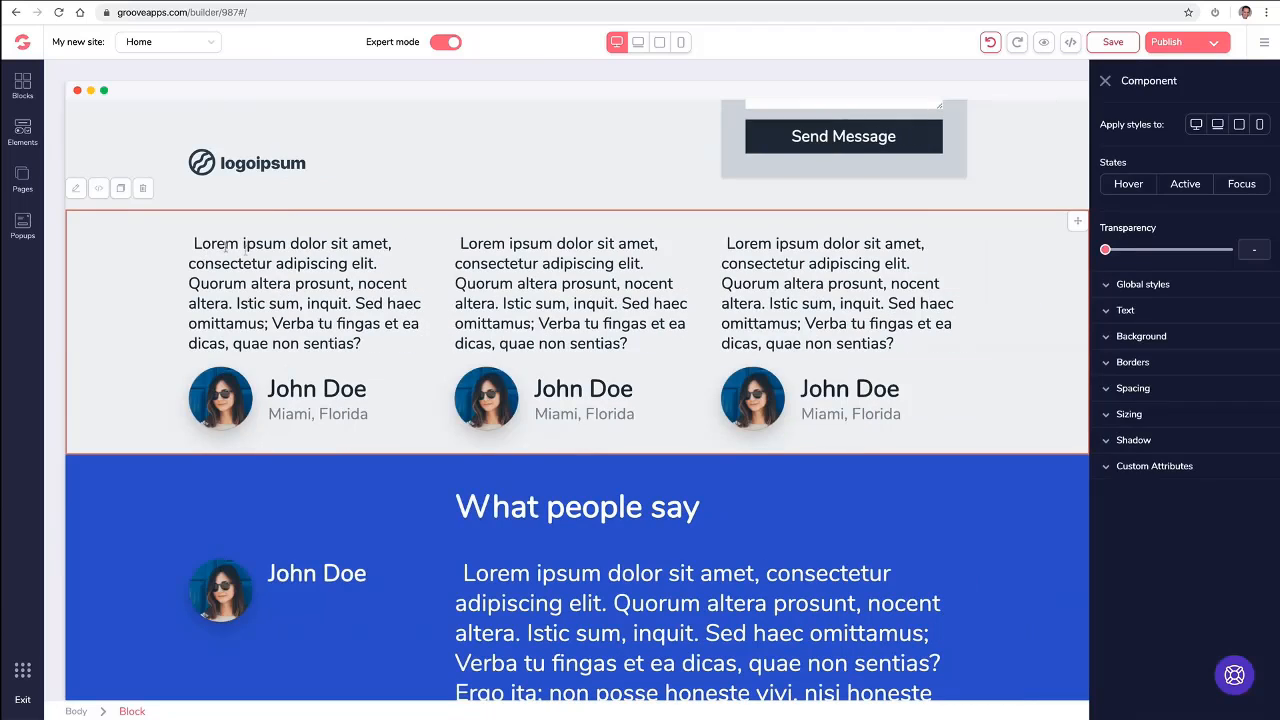
left_click(1112, 340)
left_click(1258, 362)
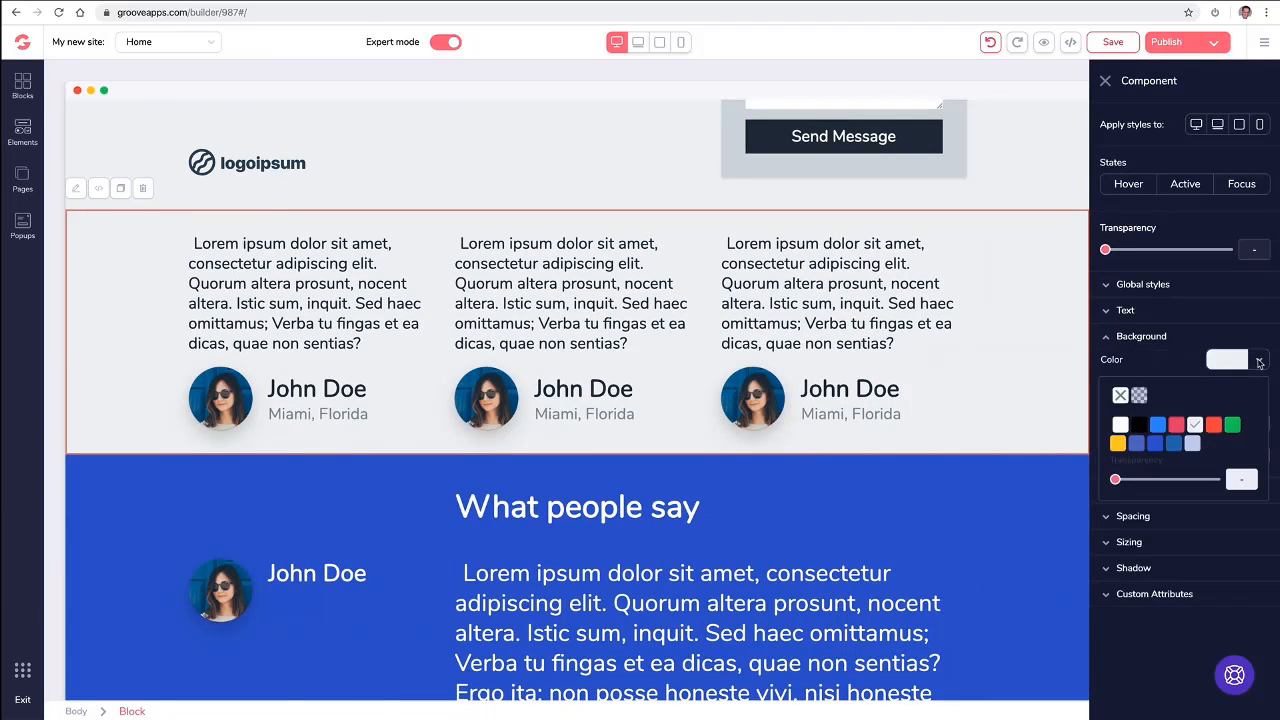
left_click(1175, 446)
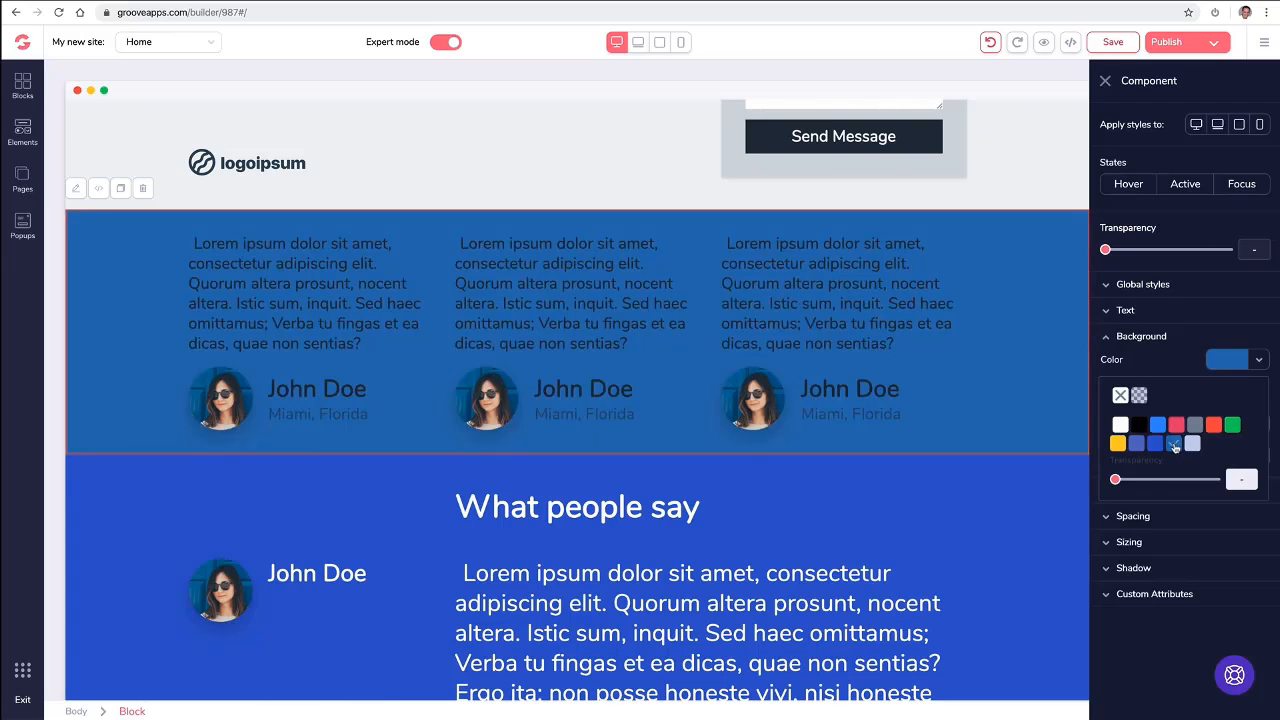
left_click(1155, 444)
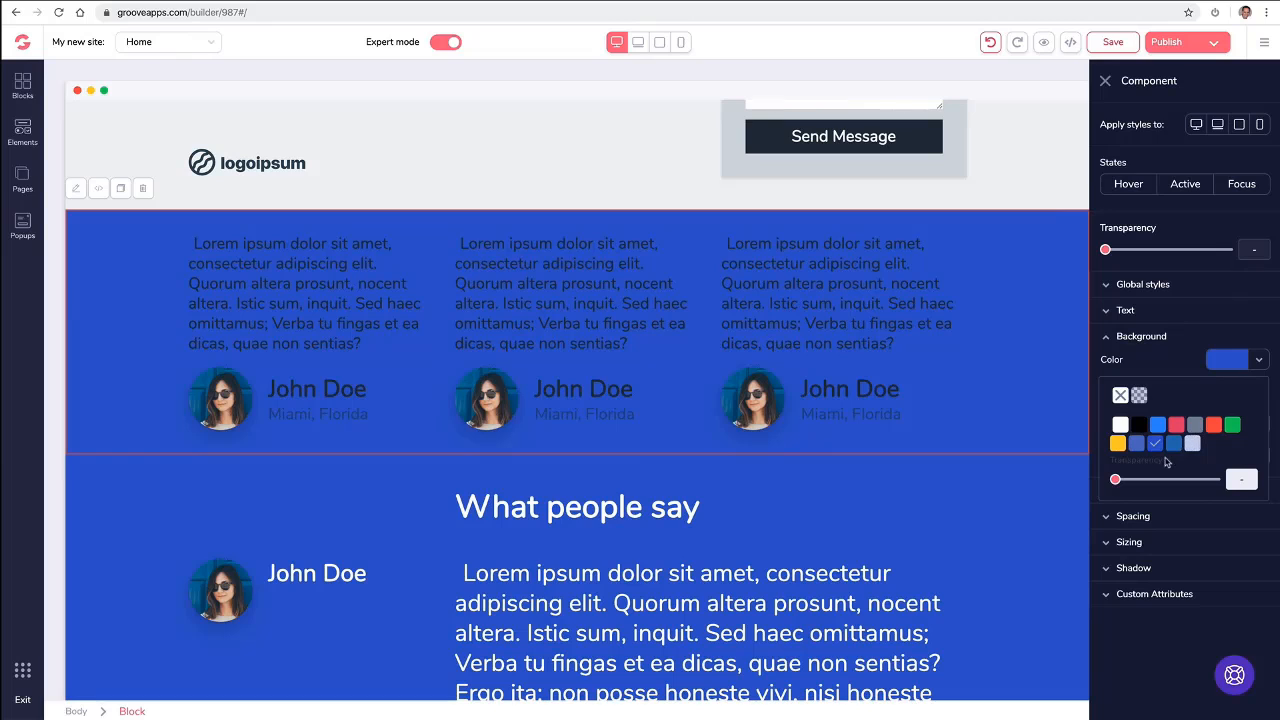
left_click(1120, 425)
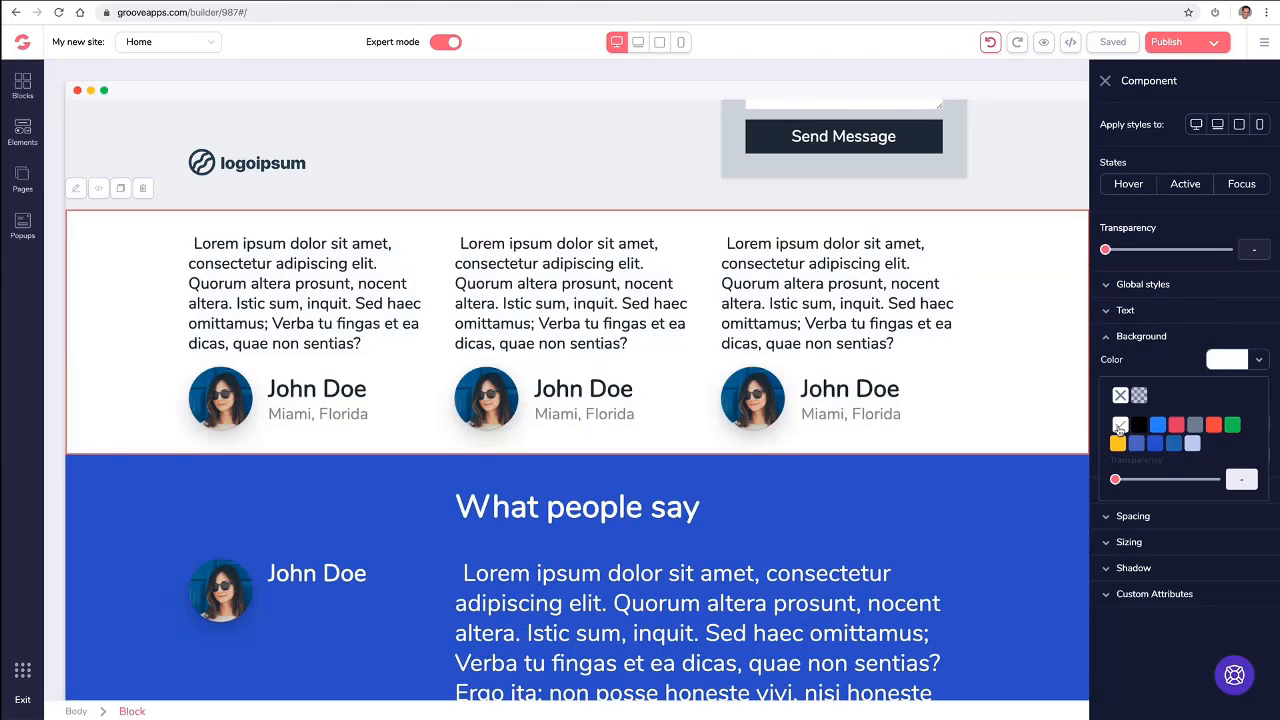
- Change the background color of the "What people say" block to a dark red shade and close its settings
left_click(632, 474)
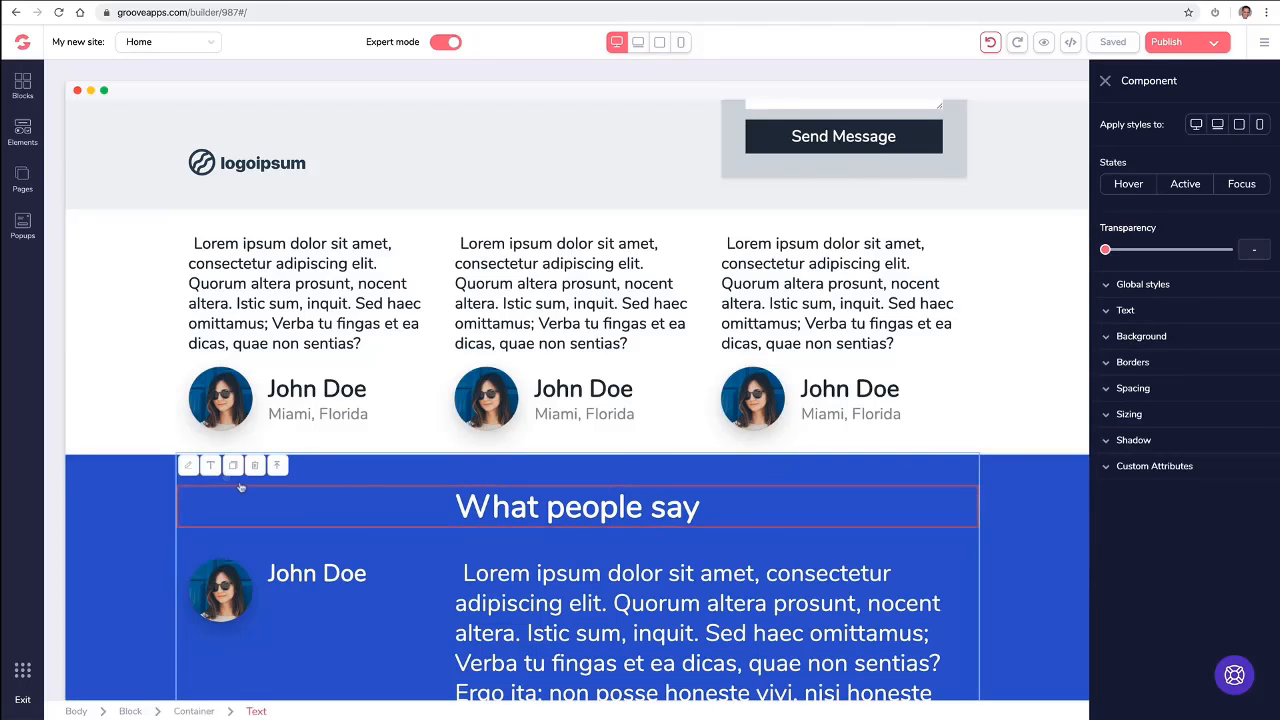
left_click(149, 477)
scroll(149, 480, "down", 3)
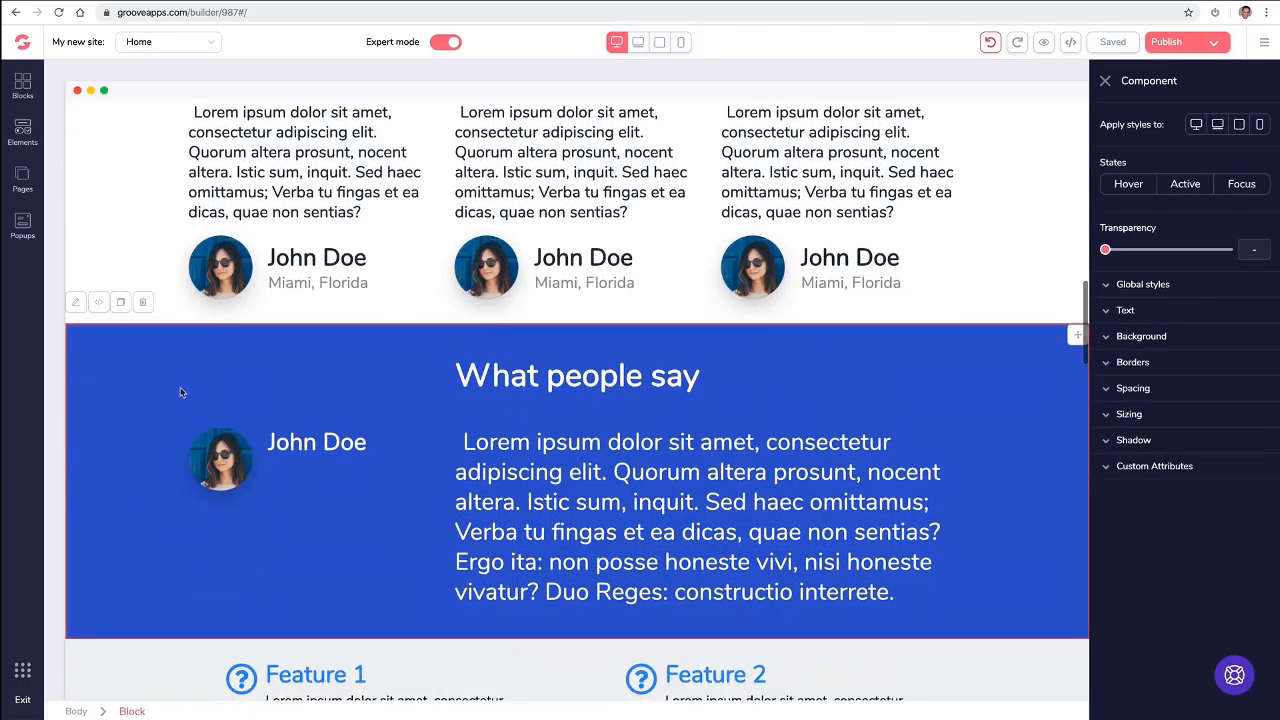
left_click(1160, 341)
left_click(1258, 362)
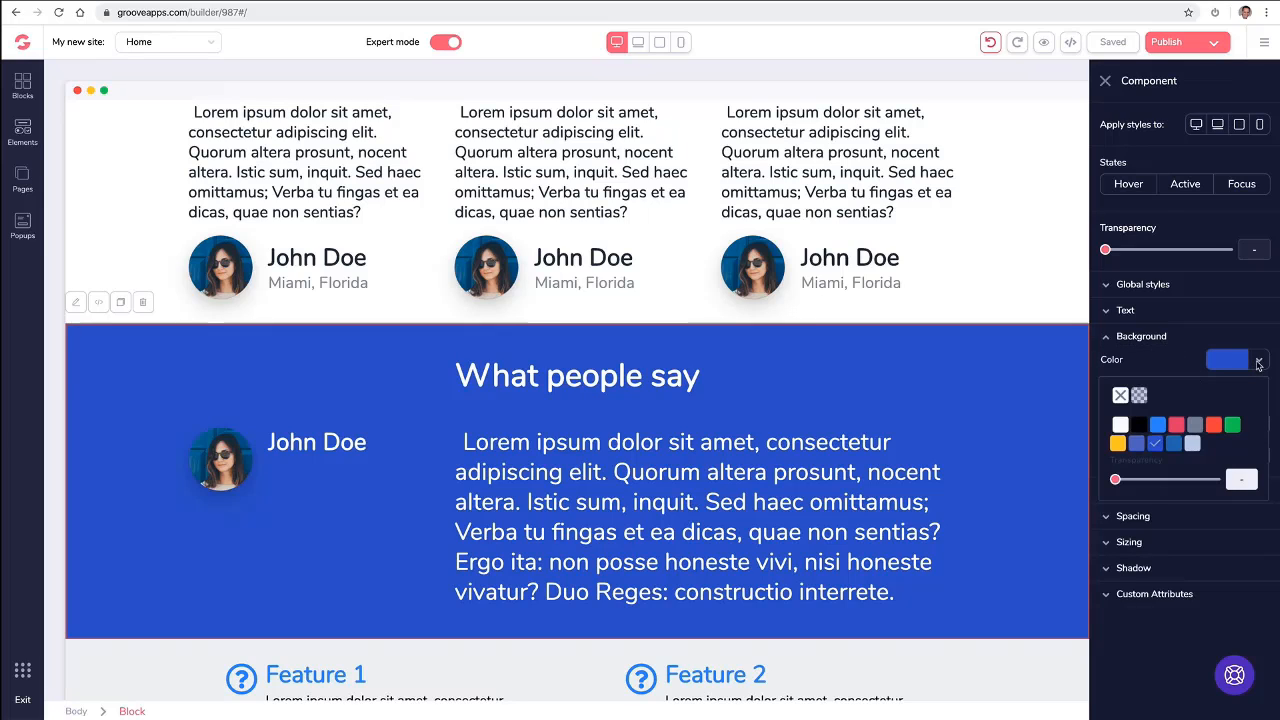
mouse_move(1219, 430)
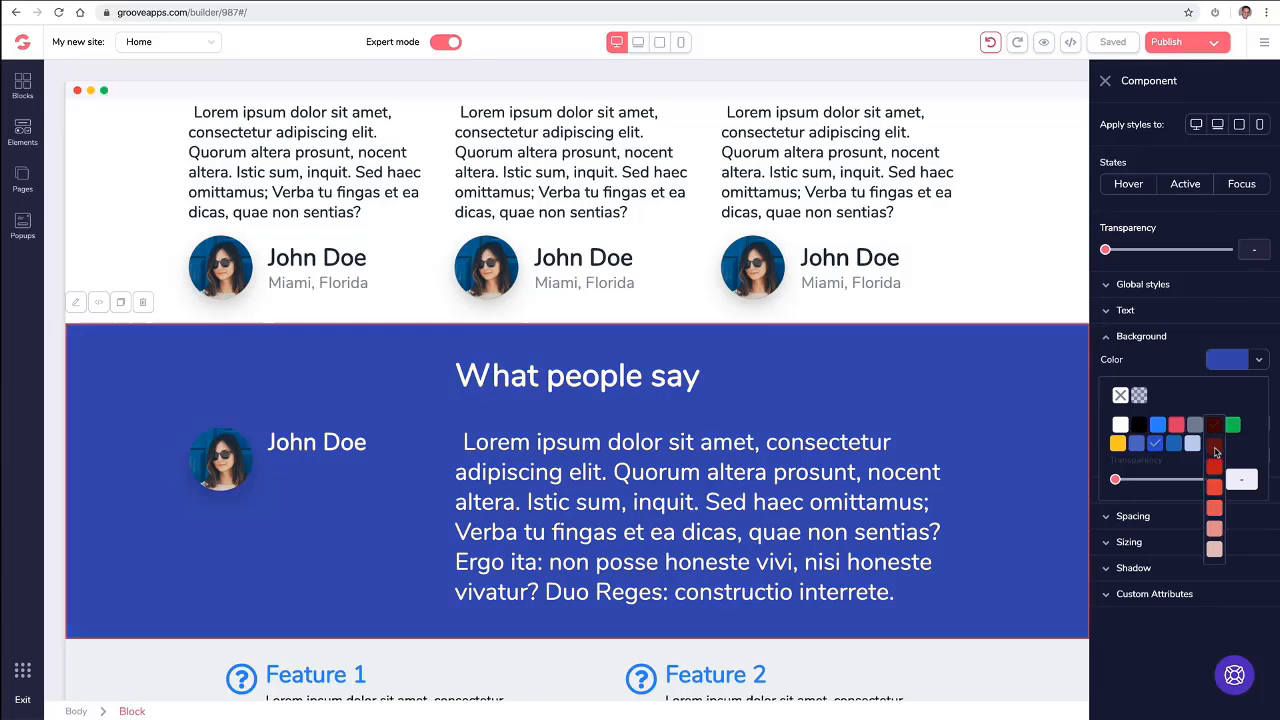
left_click(1215, 453)
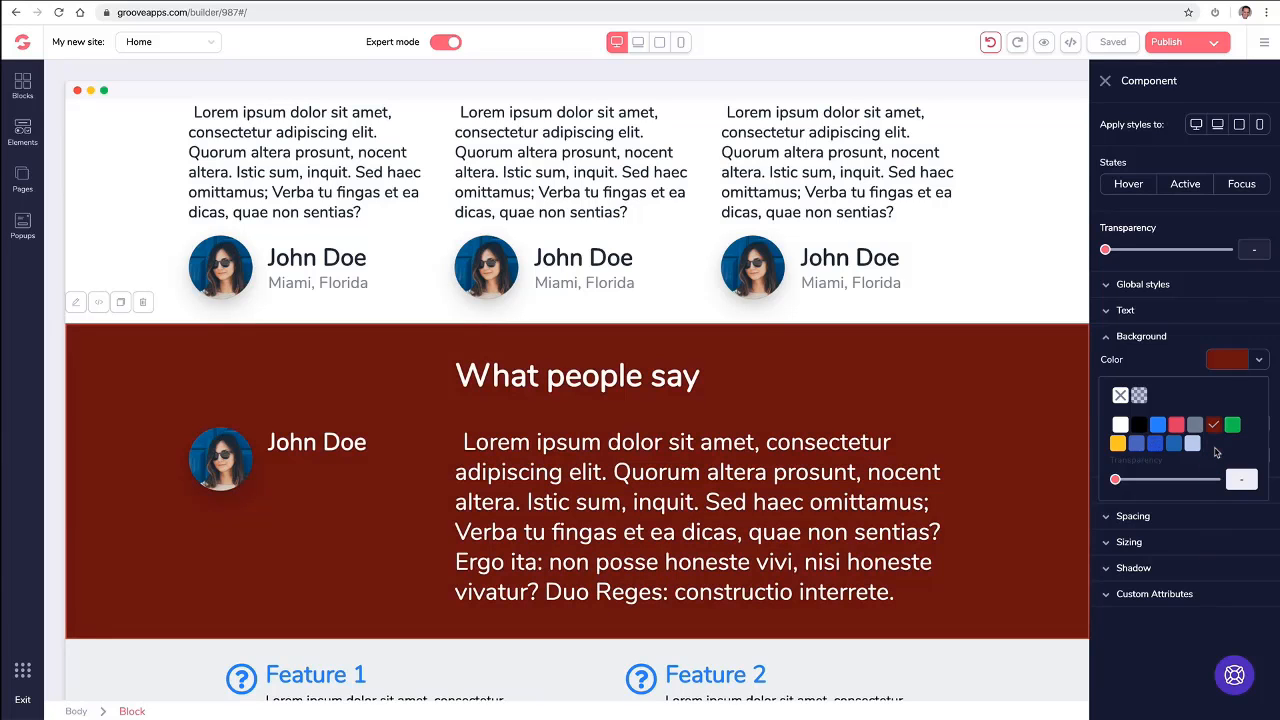
left_click(1106, 82)
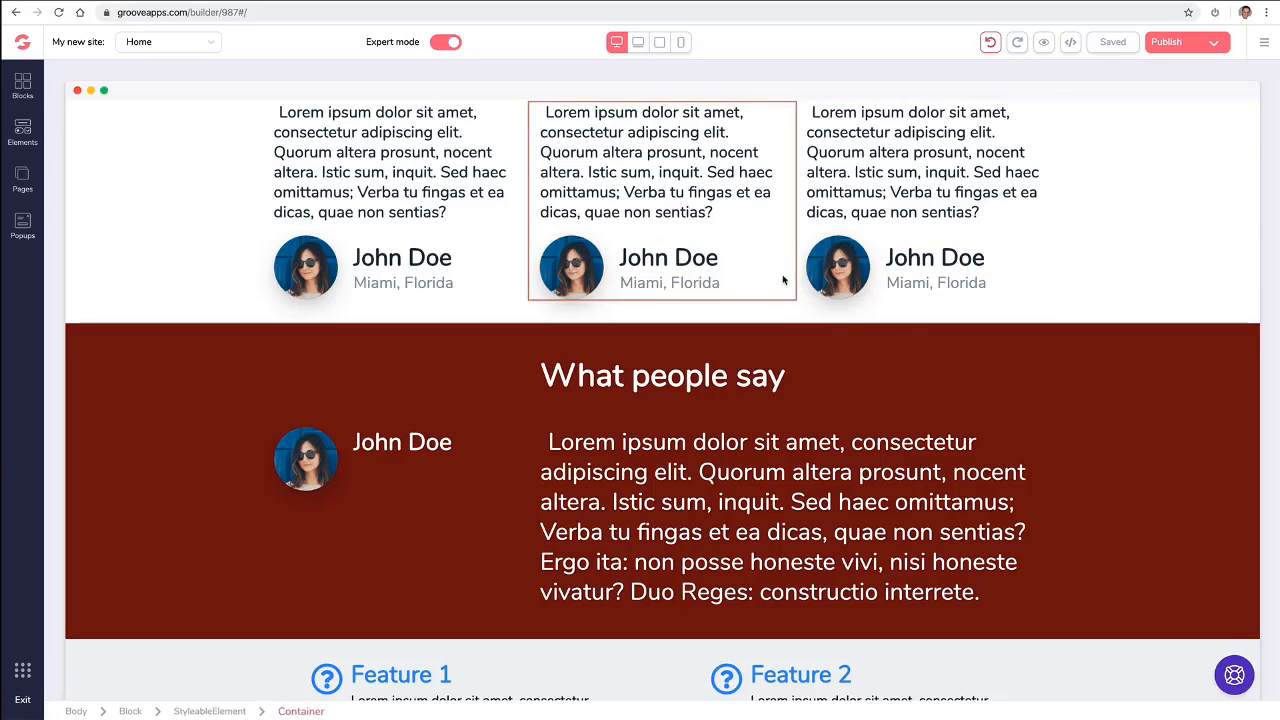
- Select the middle testimonial's location text and move the selection up through its parent containers to the row holding all three testimonials
scroll(826, 278, "up", 2)
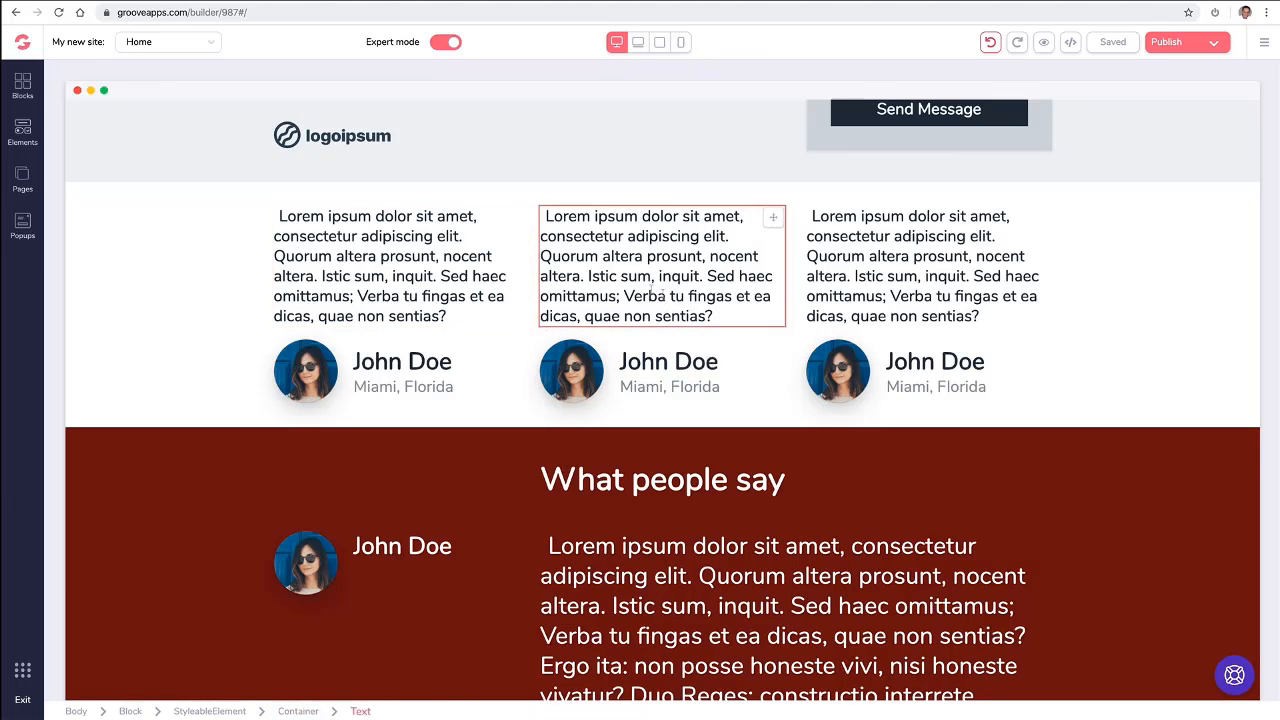
left_click(675, 386)
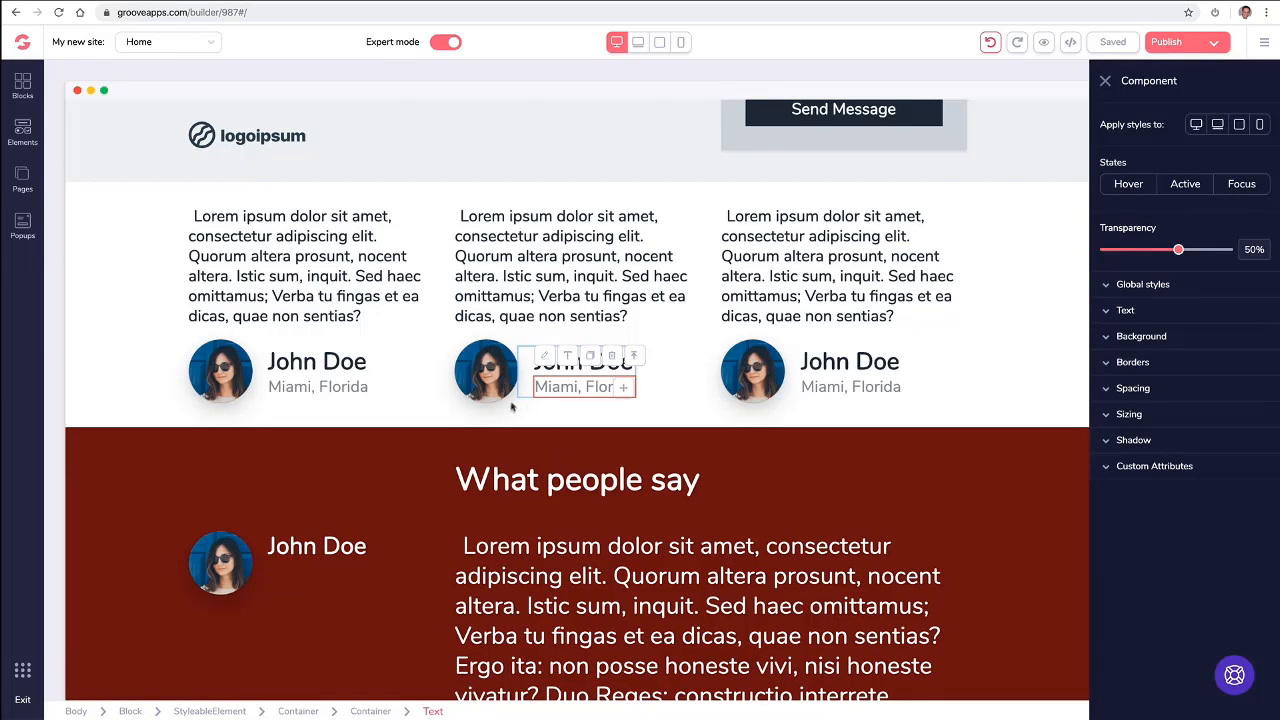
left_click(636, 362)
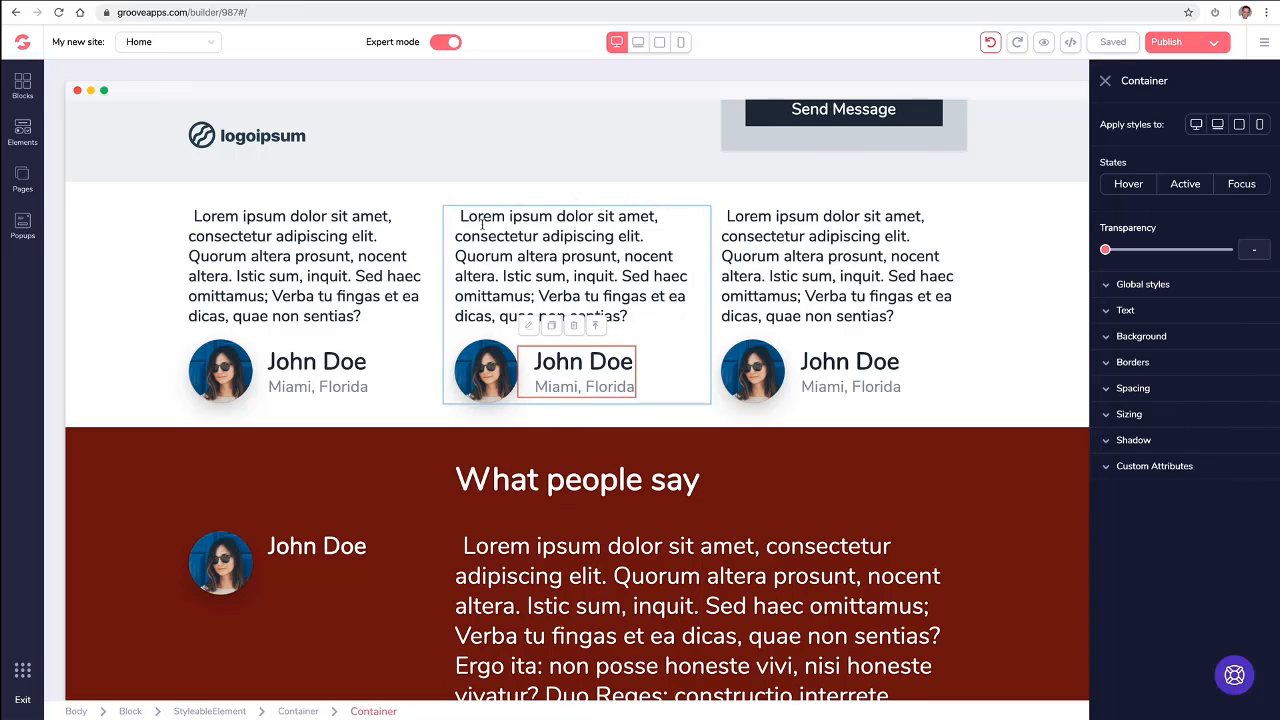
left_click(596, 327)
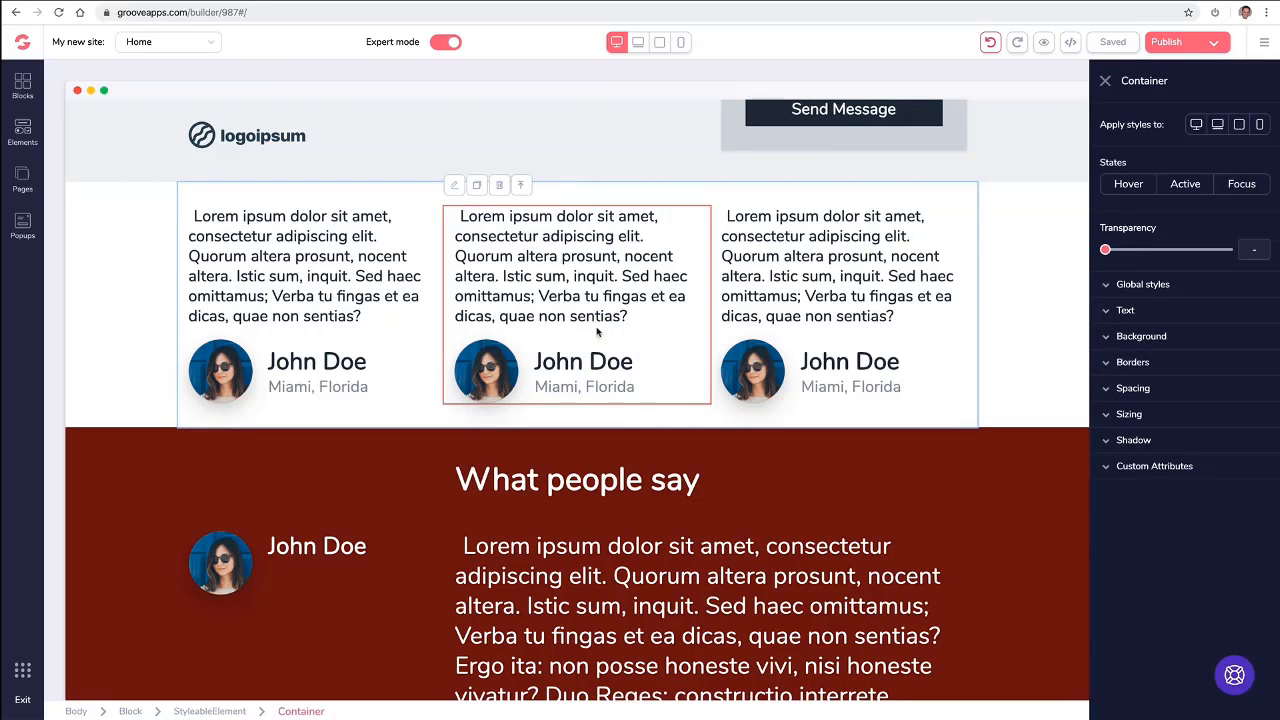
left_click(521, 187)
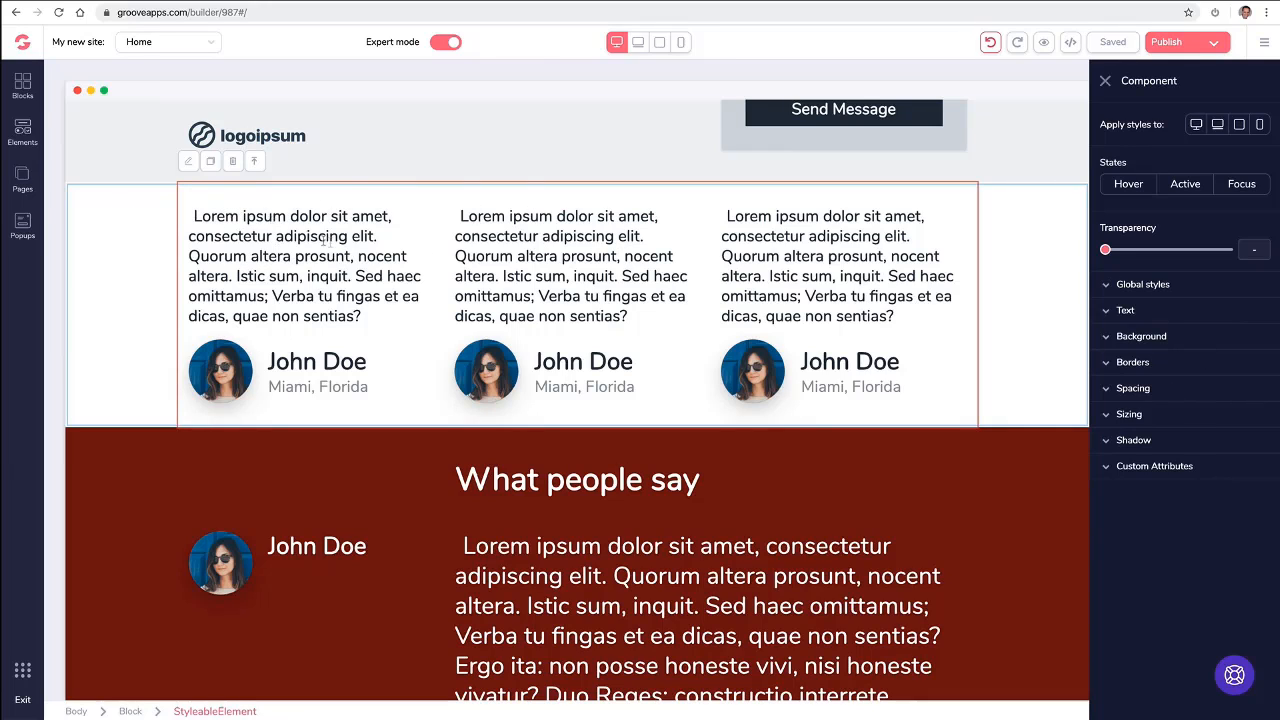
- Try a dark red background on the row holding the three testimonials, clear it, and move the selection up to the whole block
left_click(1105, 338)
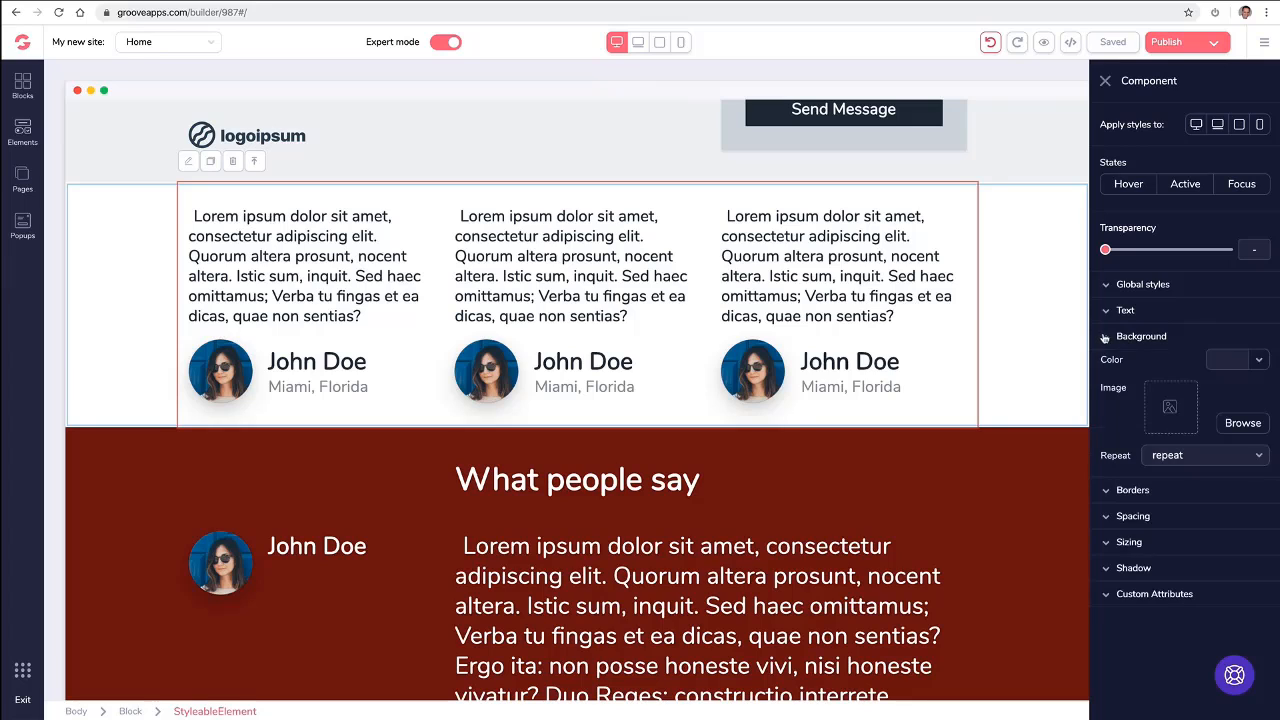
left_click(1230, 361)
mouse_move(1213, 426)
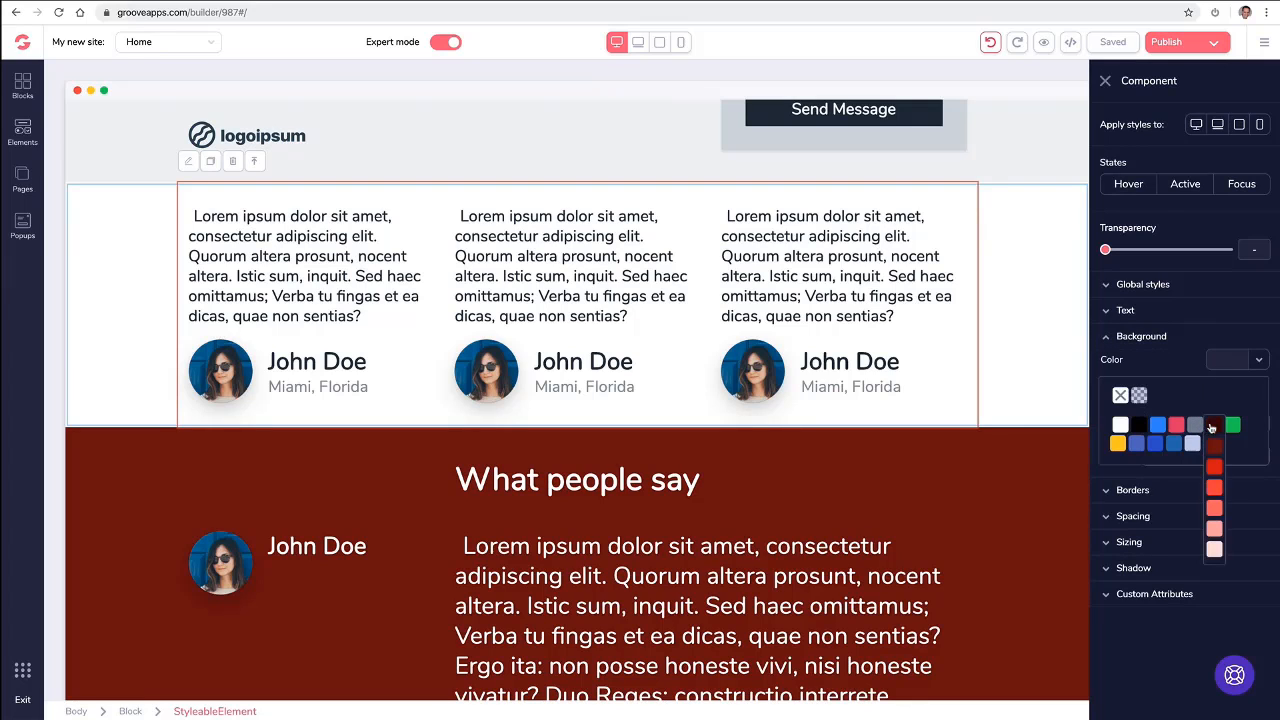
left_click(1215, 451)
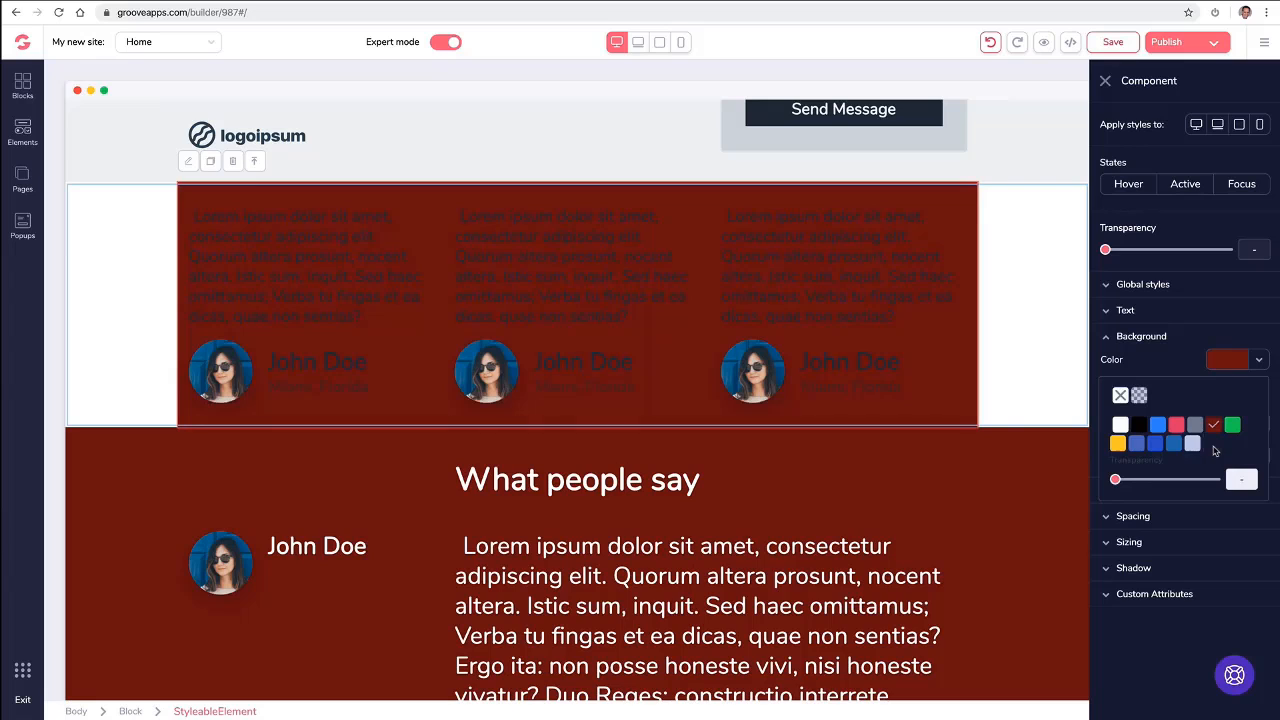
left_click(1120, 395)
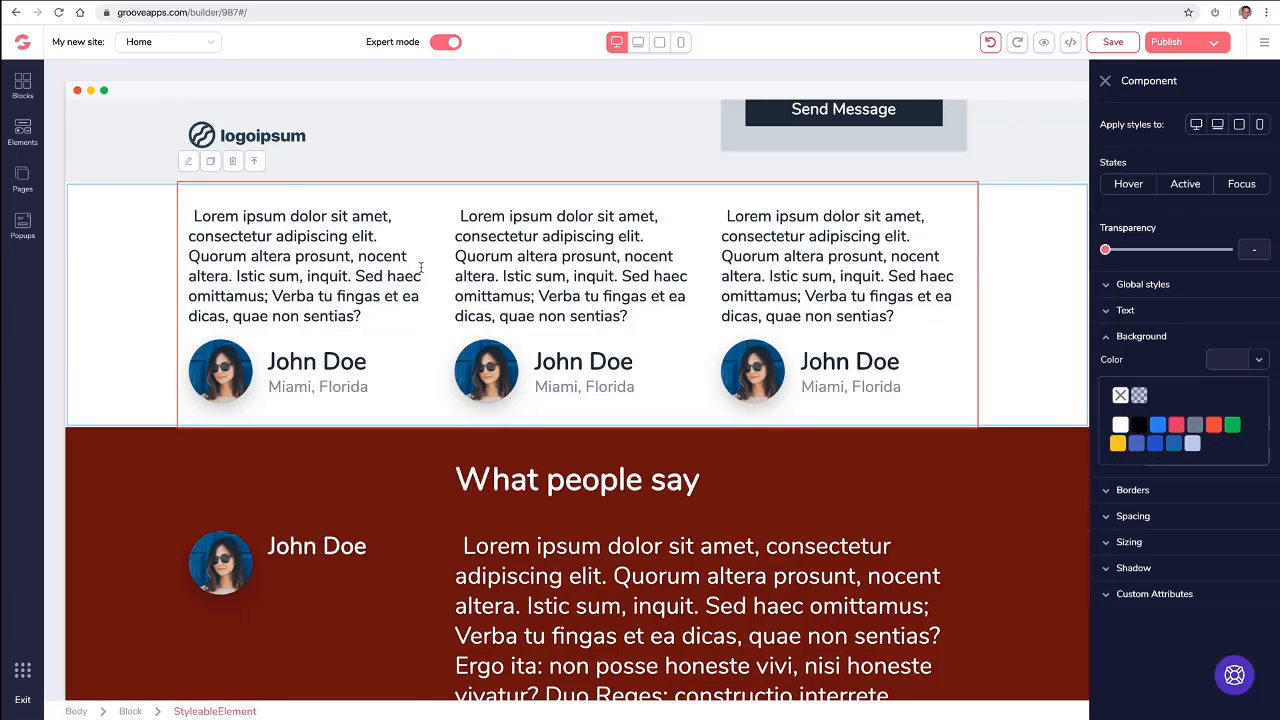
left_click(262, 163)
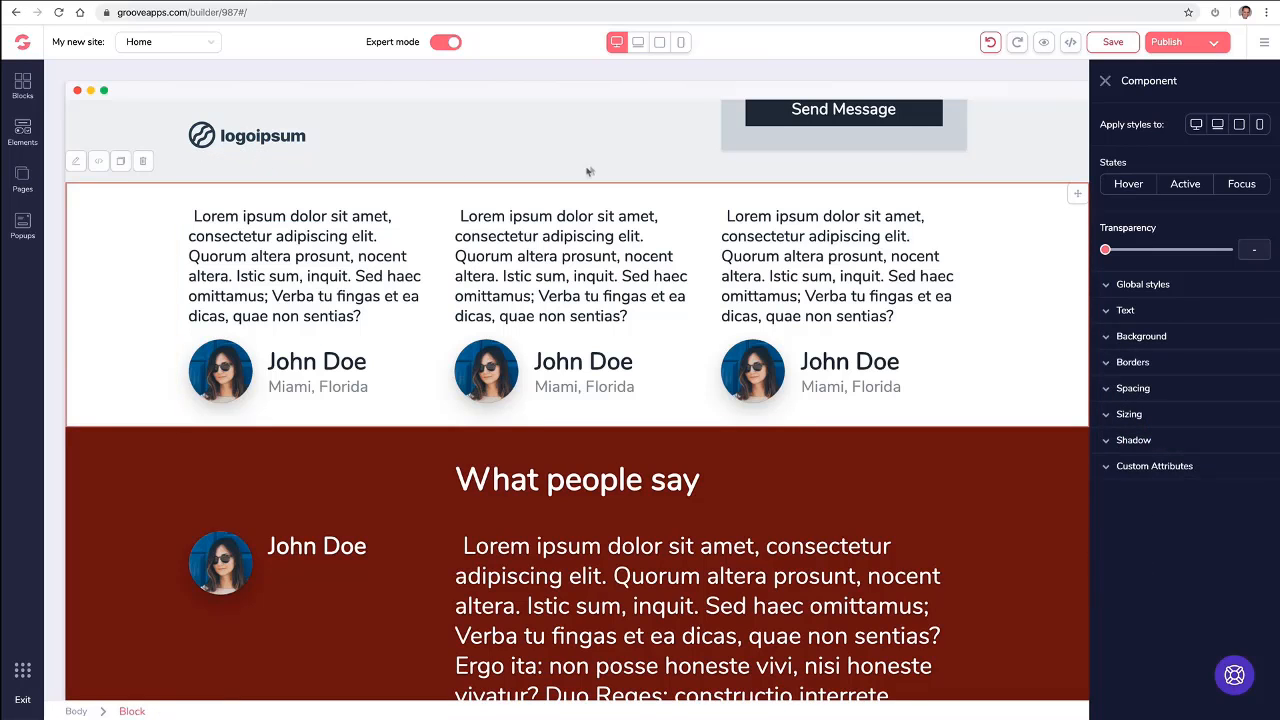
left_click(1105, 80)
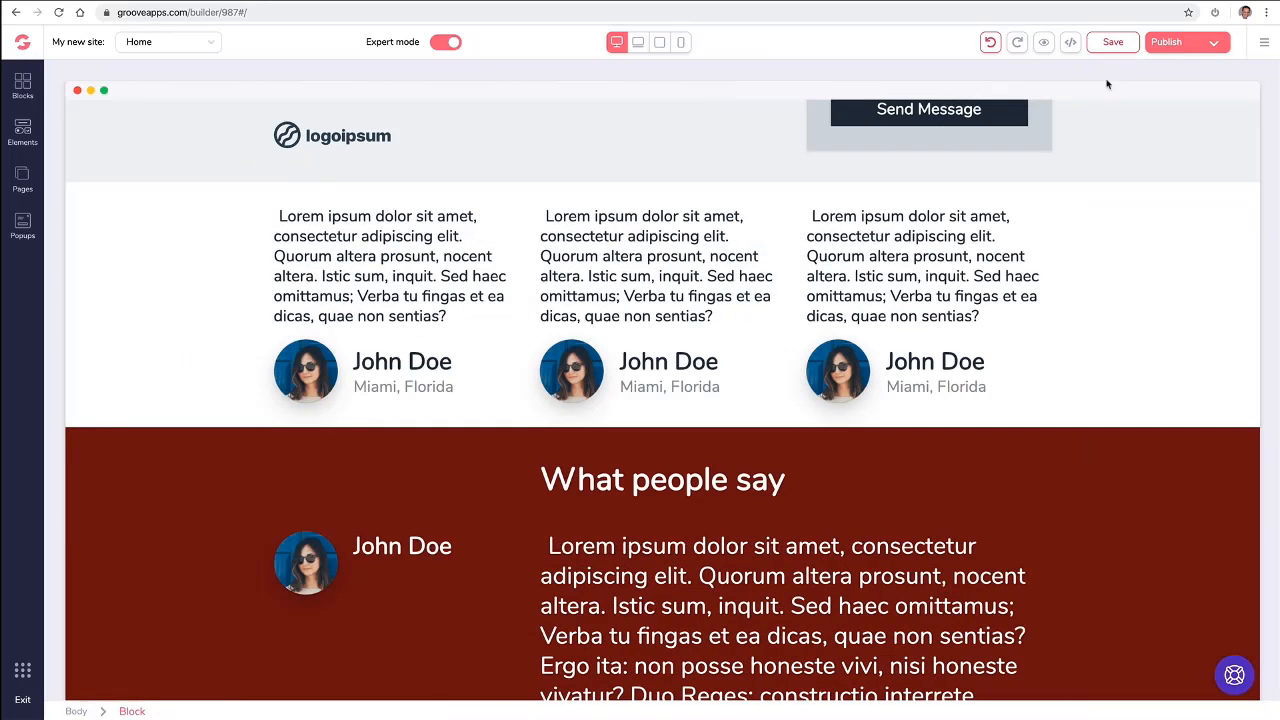
left_click(740, 262)
left_click(600, 302)
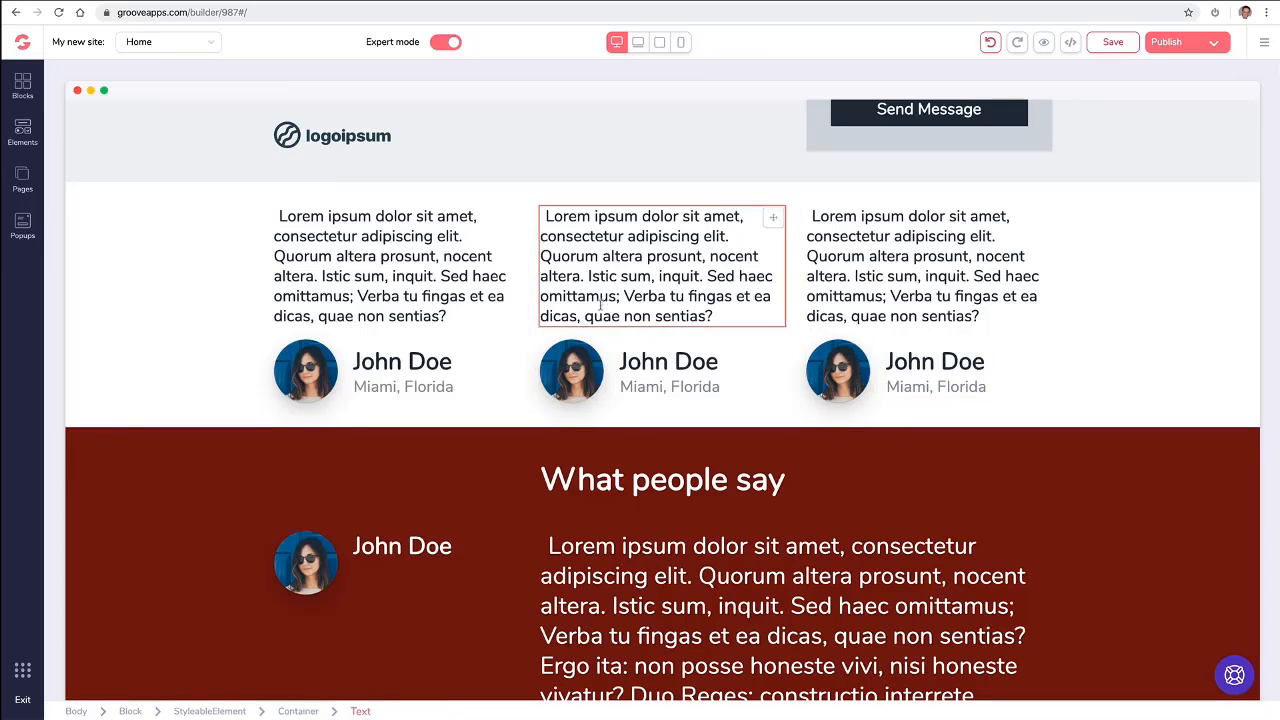
left_click(441, 376)
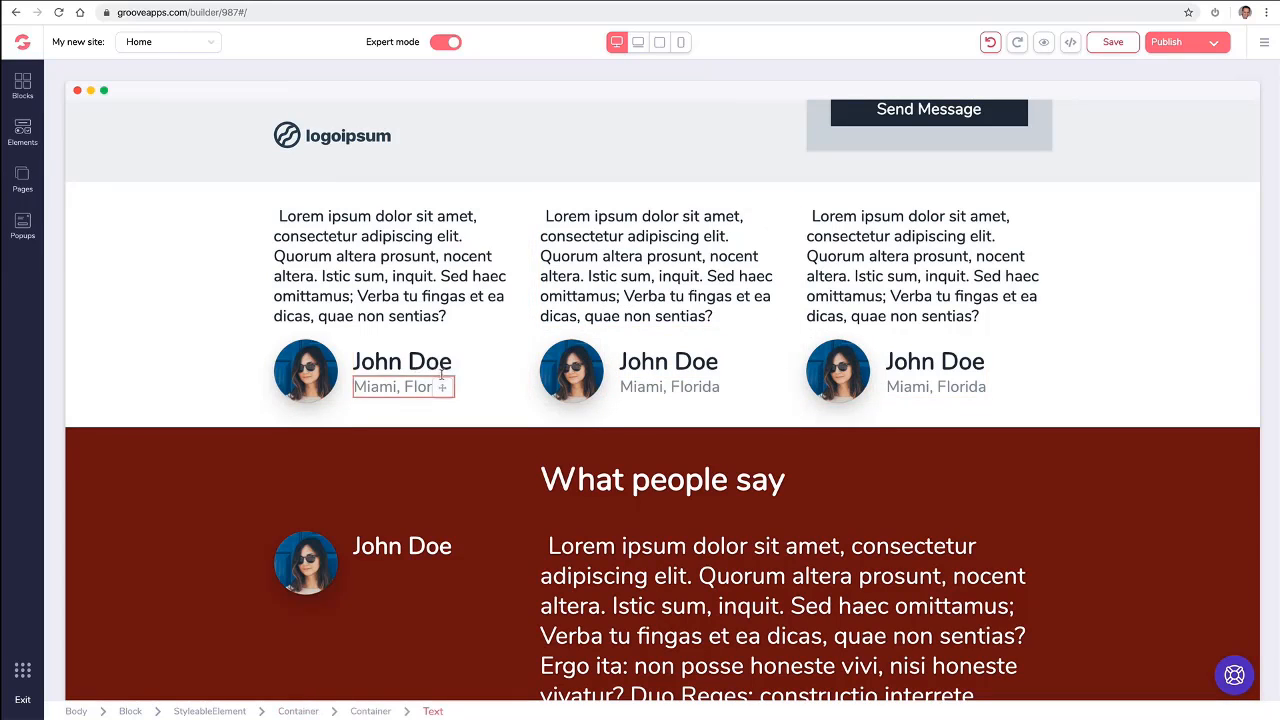
- Select the middle testimonial's location text, its parent container and the third testimonial's quote text in turn, and close the settings
left_click(660, 384)
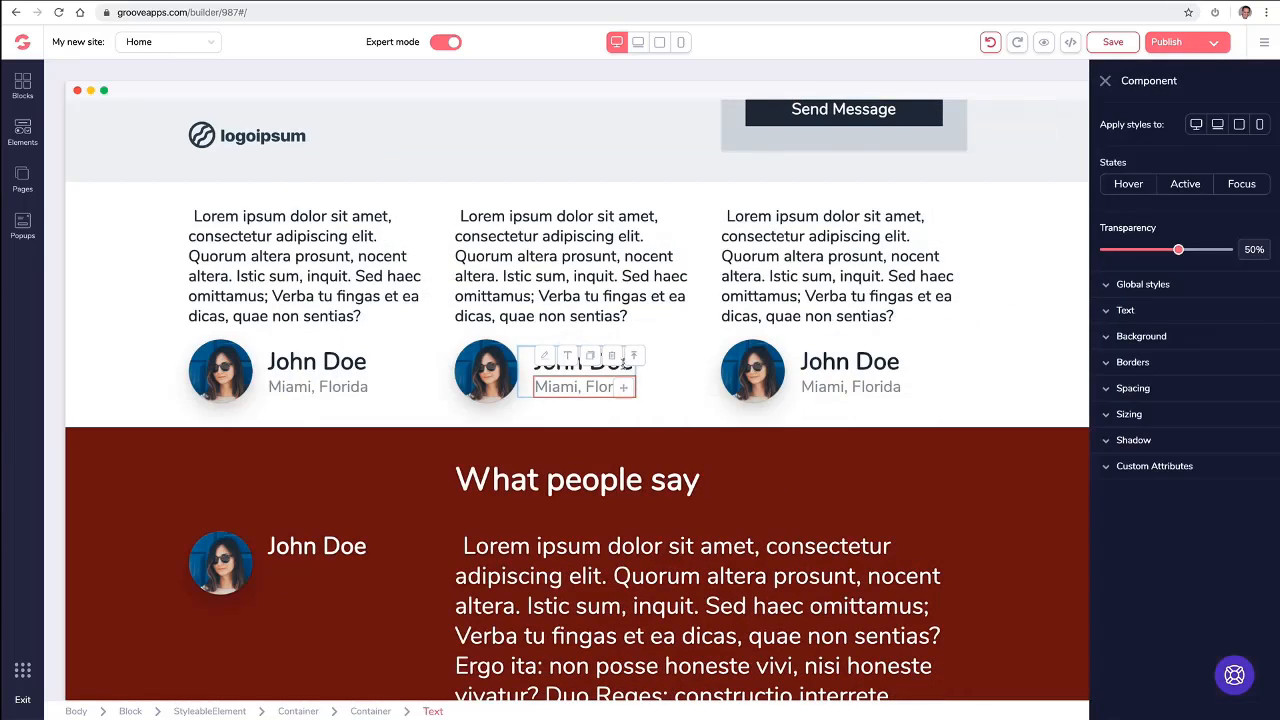
left_click(634, 360)
left_click(596, 327)
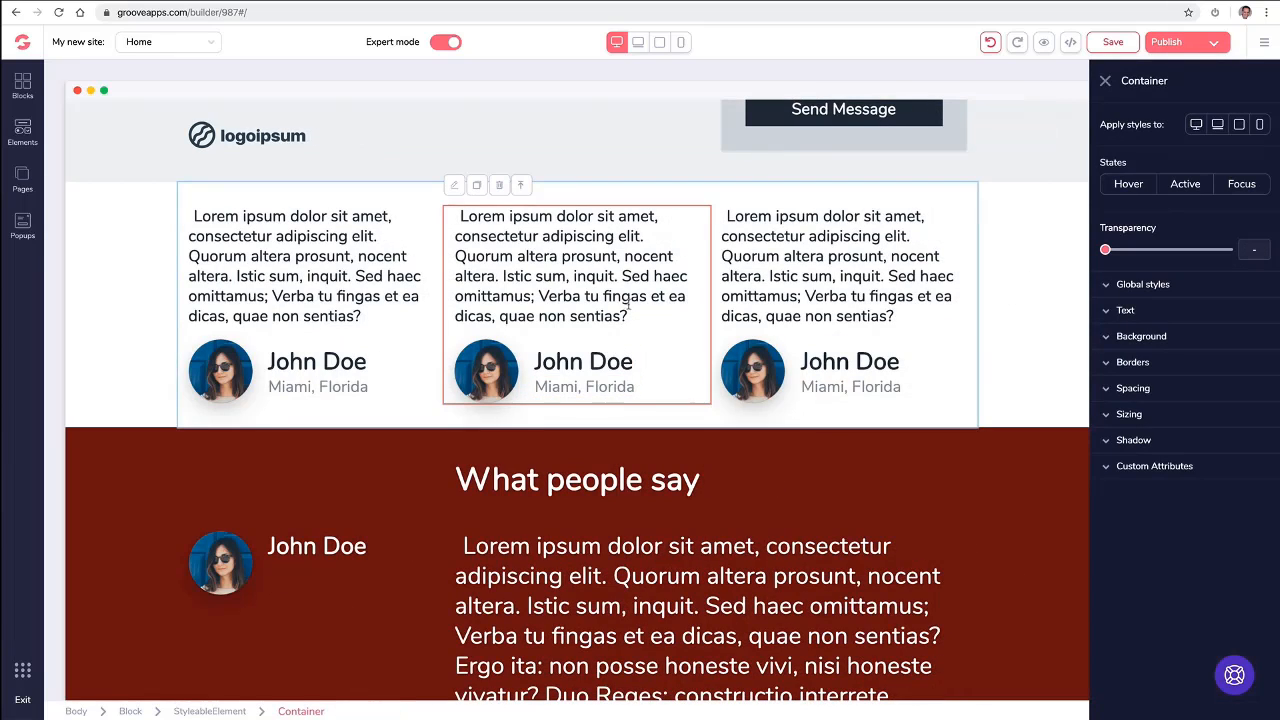
left_click(757, 310)
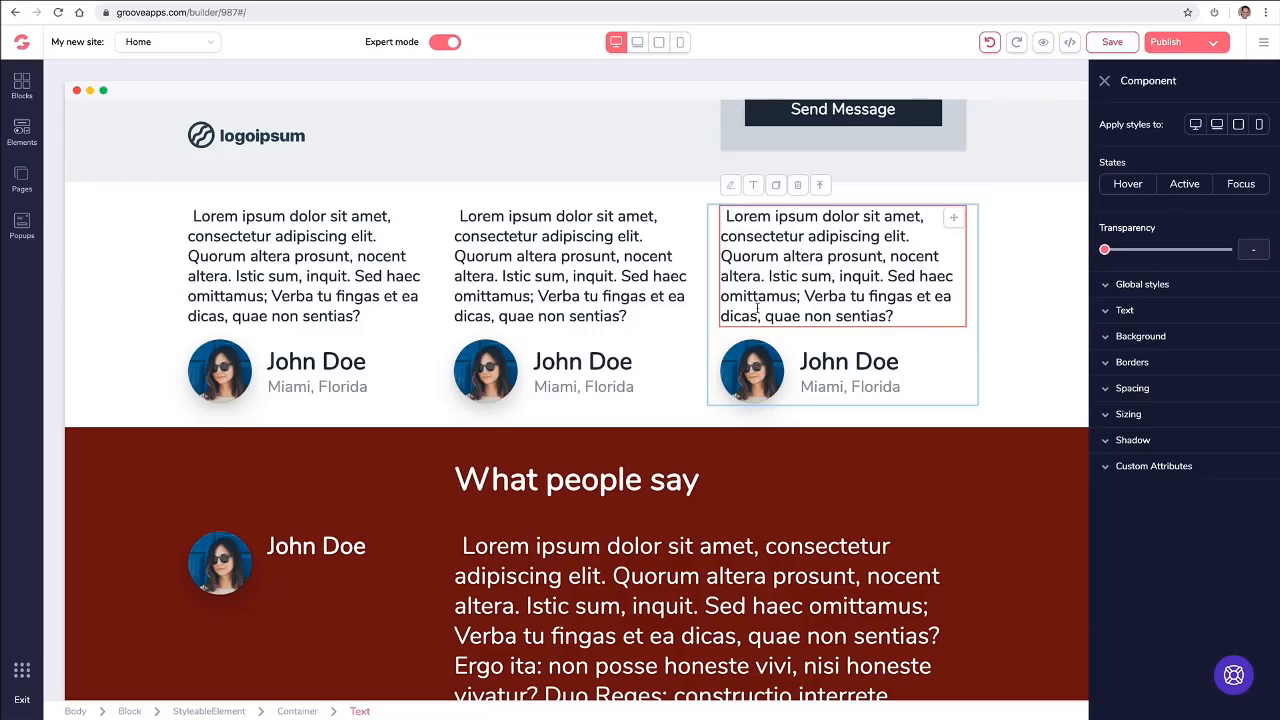
left_click(1104, 80)
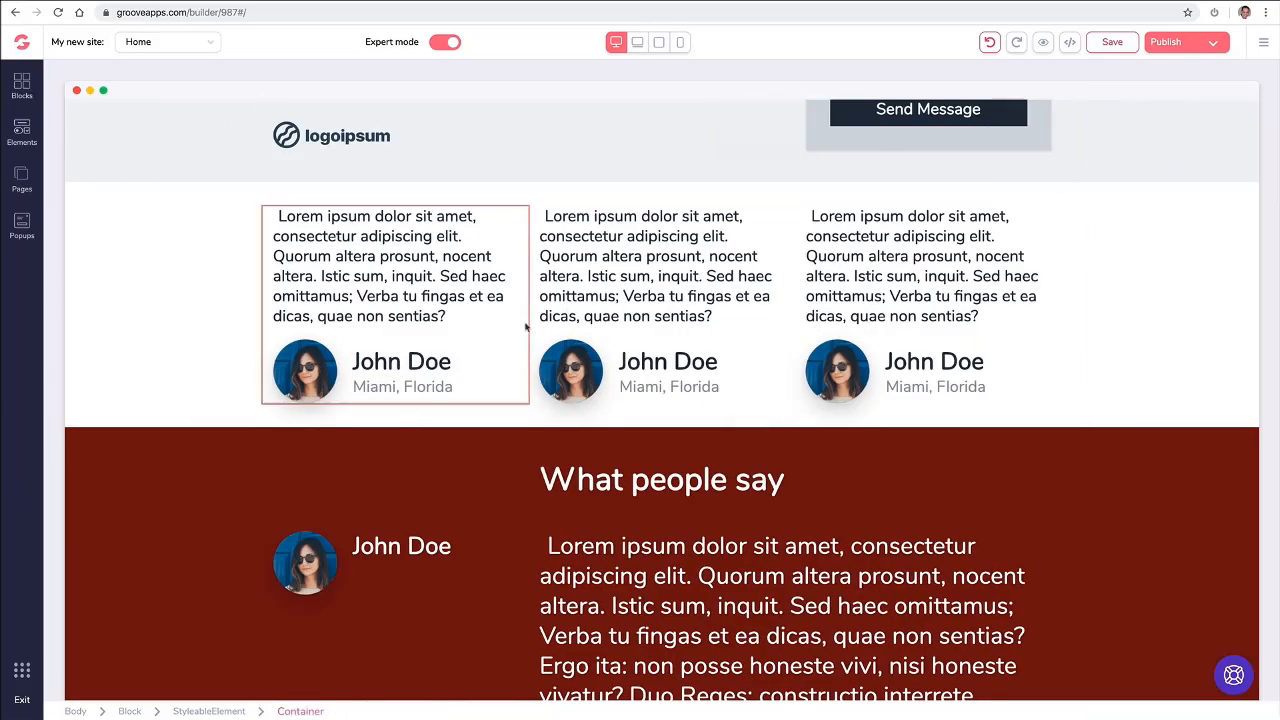
- Replace the profile image in the "What people say" block with the library photo of the man in a black jacket
scroll(605, 313, "down", 3)
scroll(586, 354, "up", 1)
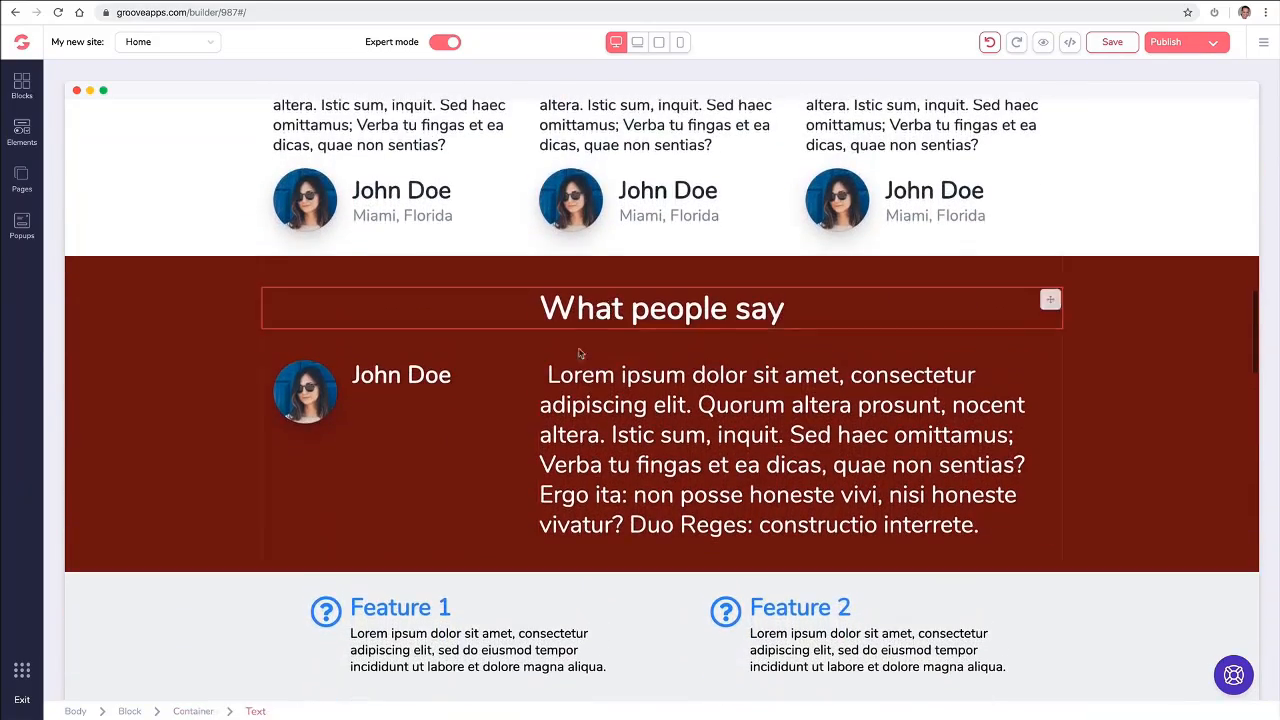
left_click(312, 393)
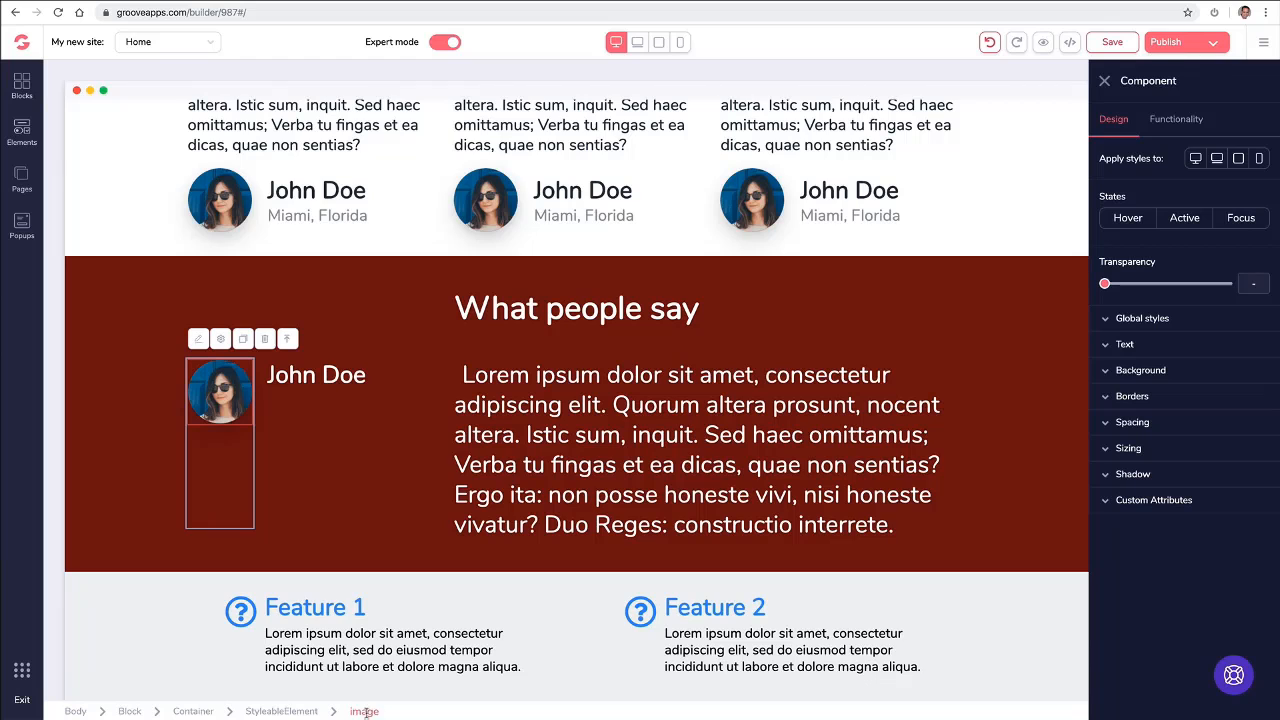
left_click(1190, 122)
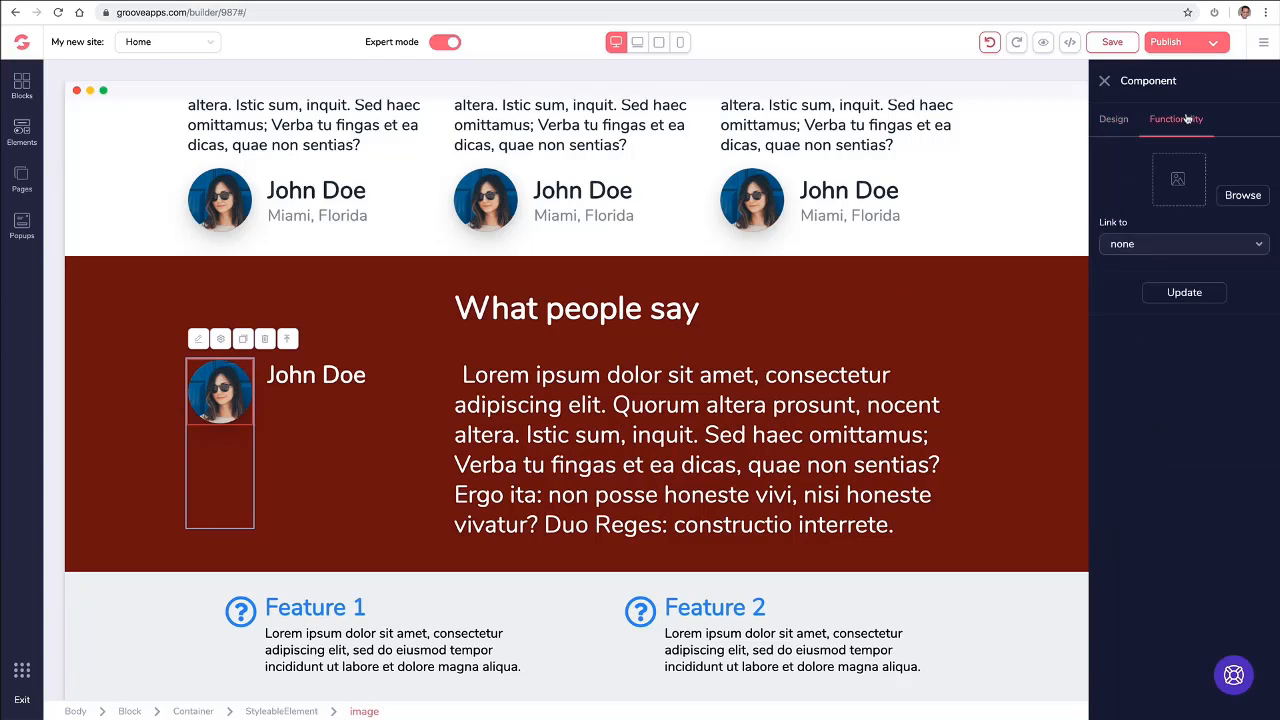
left_click(1242, 195)
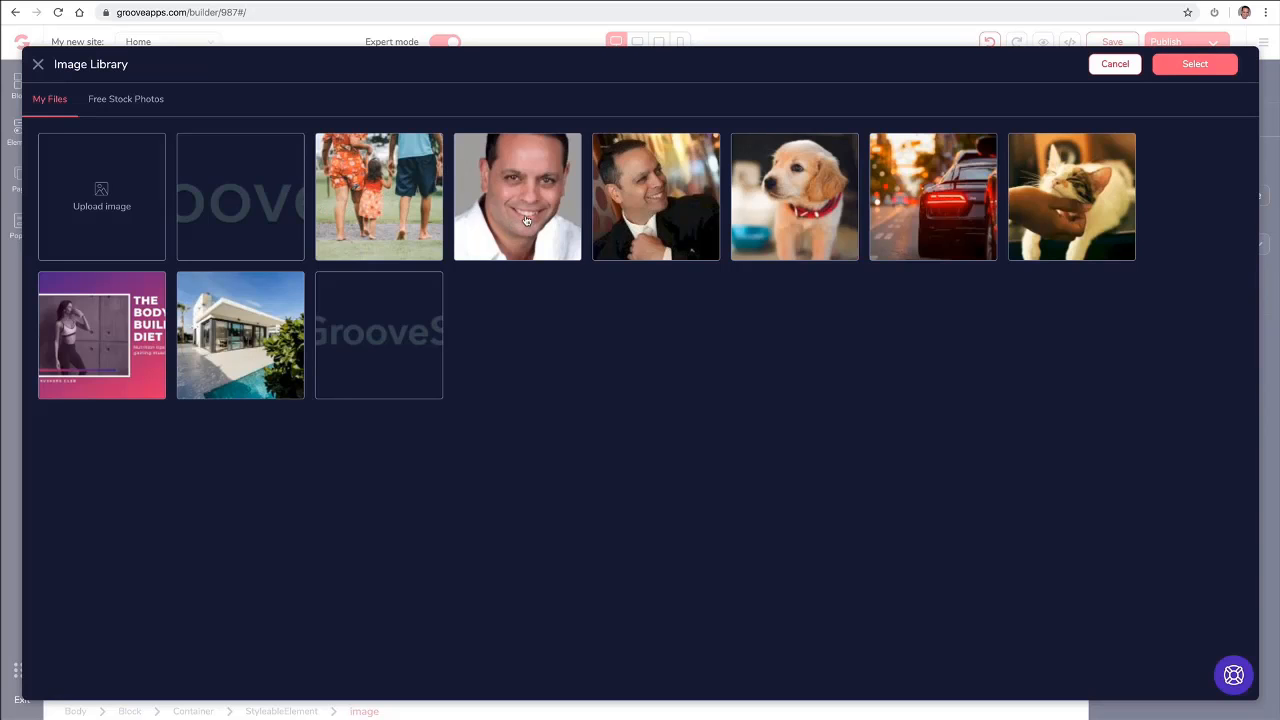
left_click(632, 205)
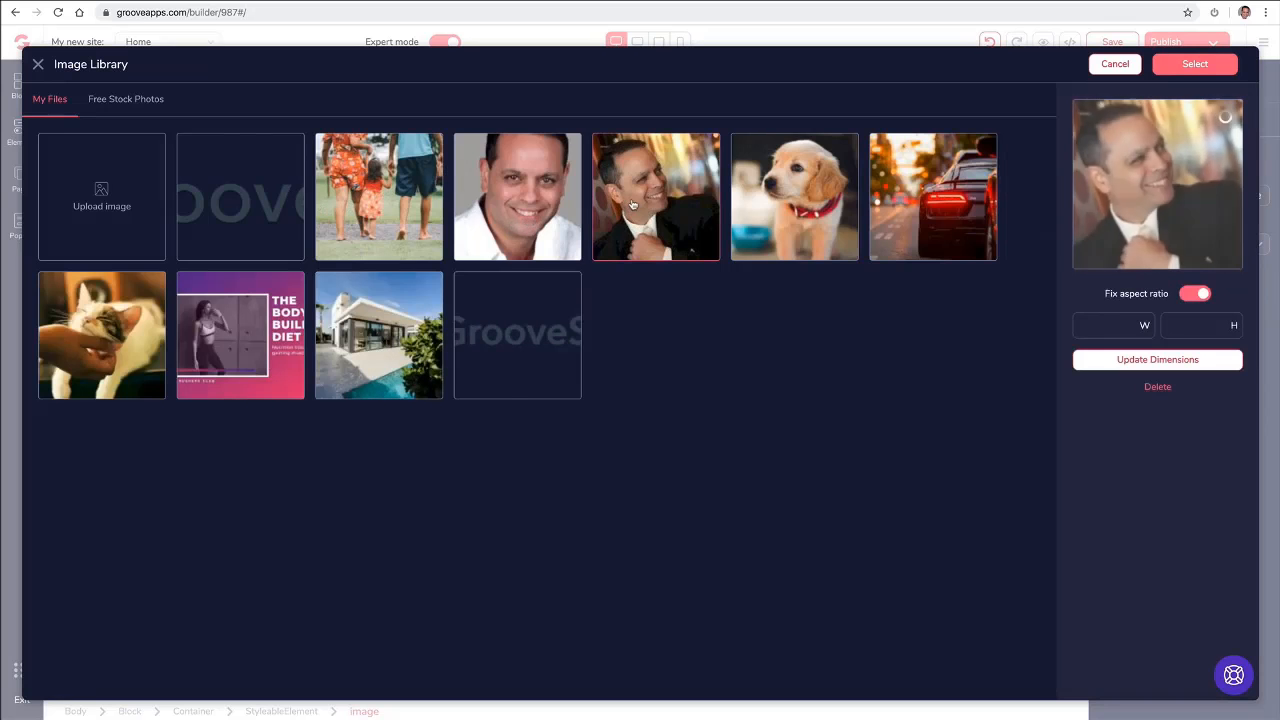
left_click(1190, 66)
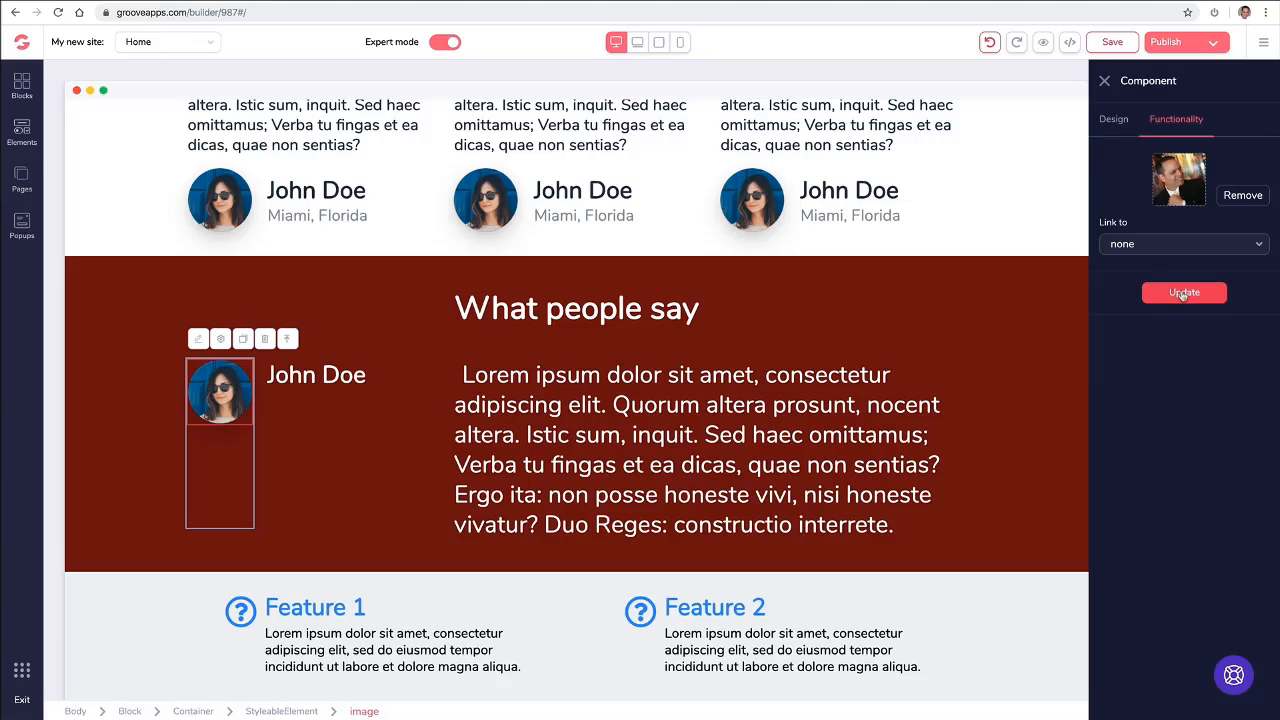
left_click(1183, 296)
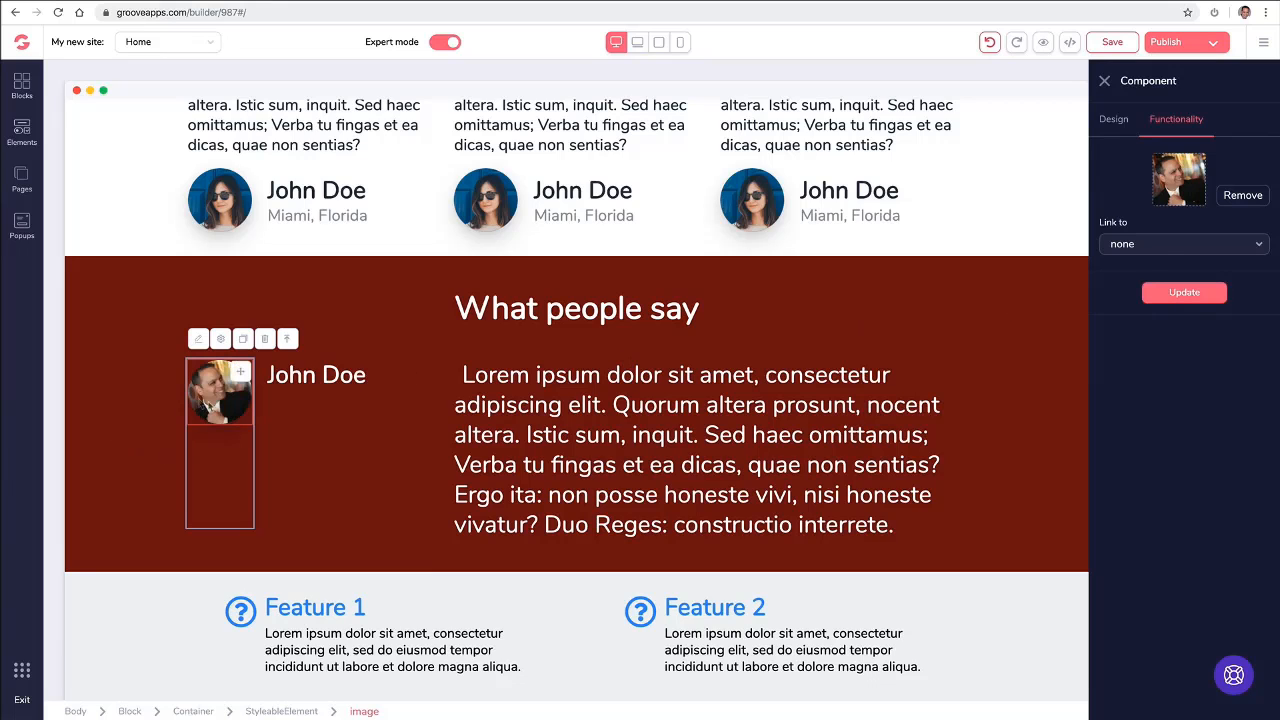
left_click(233, 200)
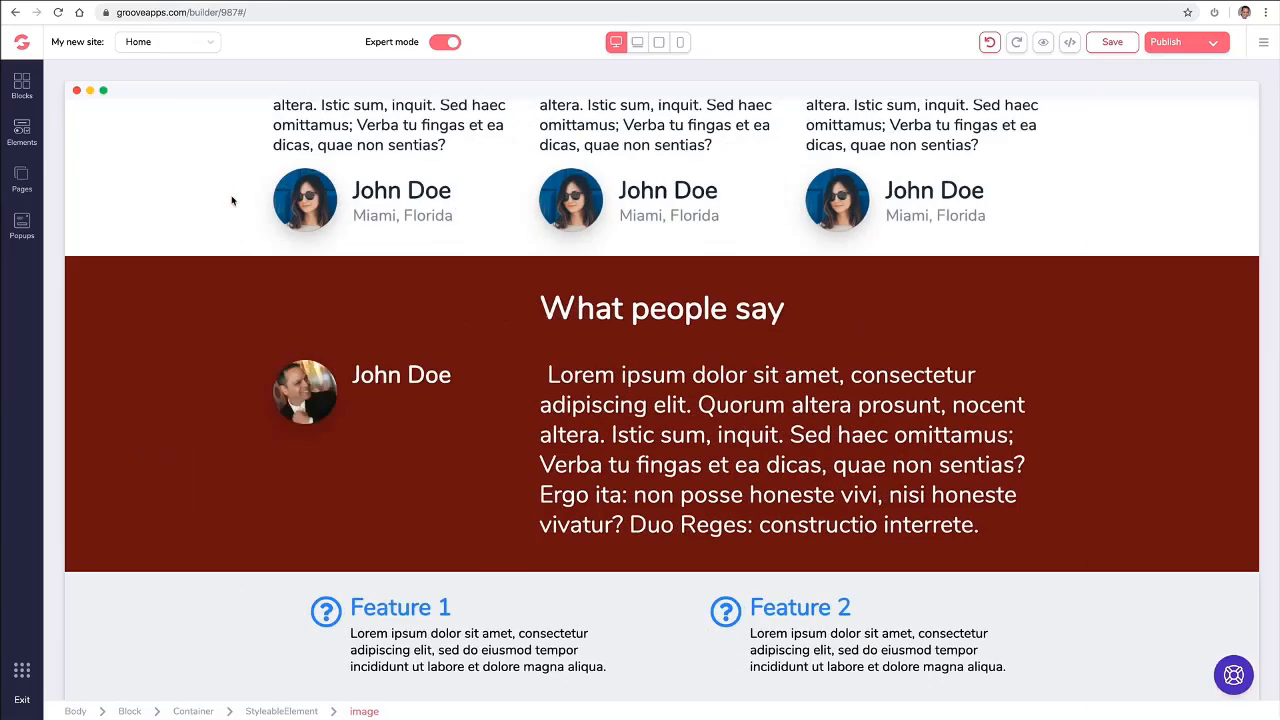
- Replace the middle testimonial's profile image with the library portrait of the man in a white shirt
left_click(481, 203)
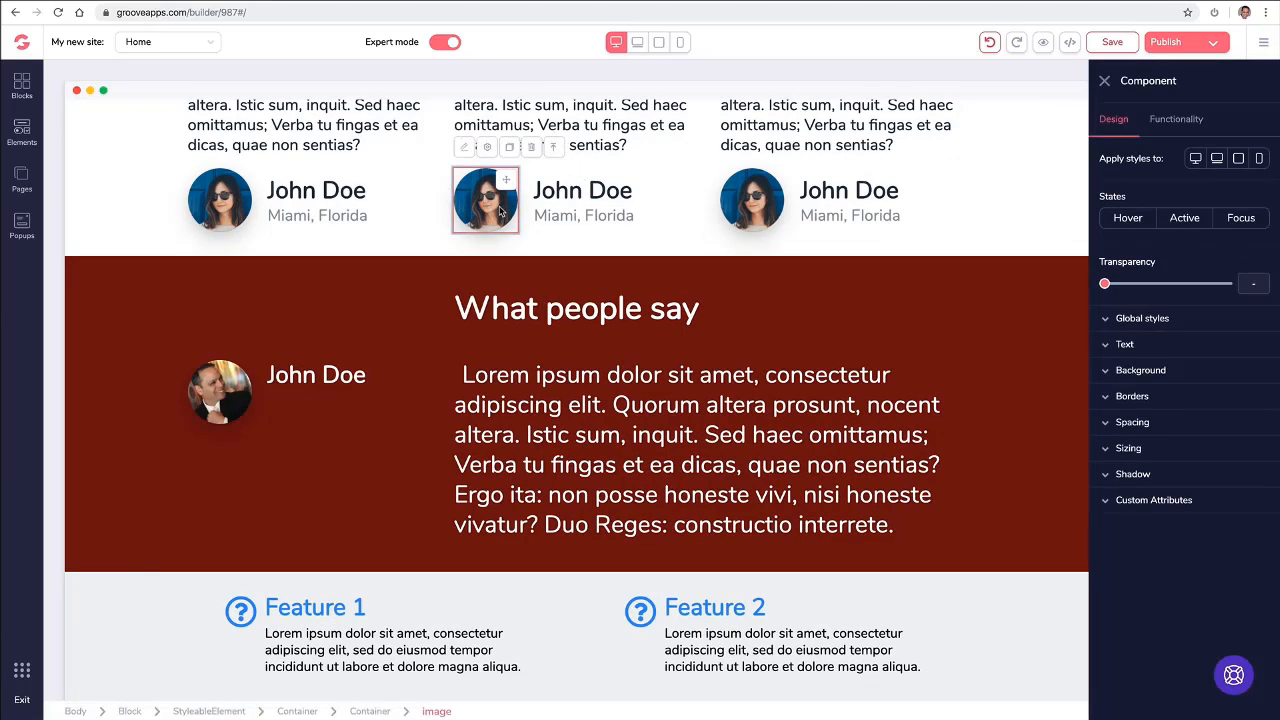
left_click(1188, 118)
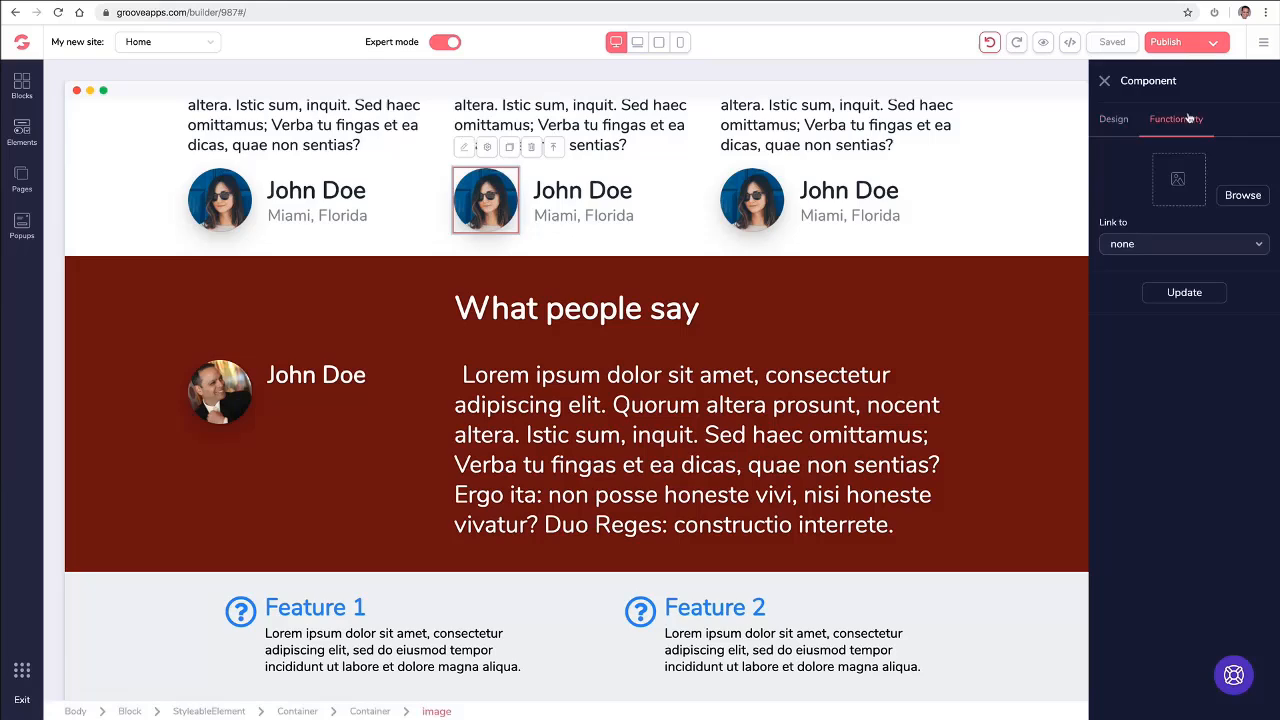
left_click(1245, 195)
left_click(505, 210)
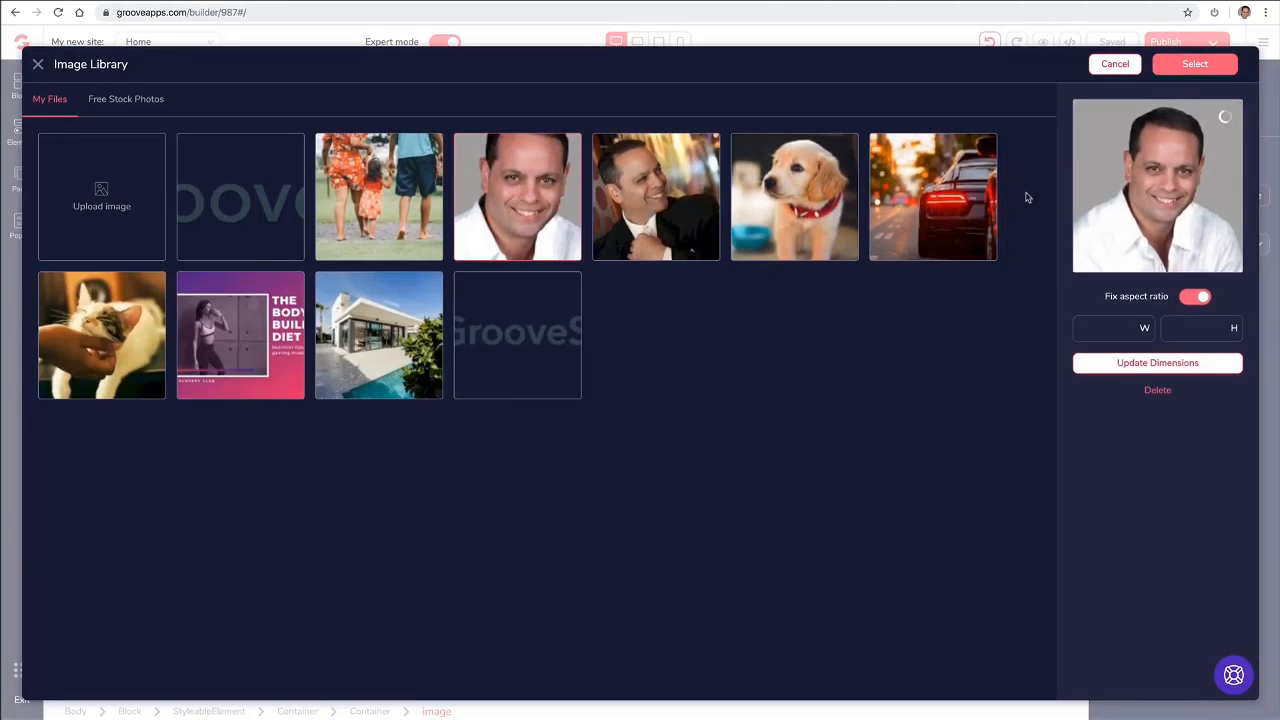
left_click(1192, 68)
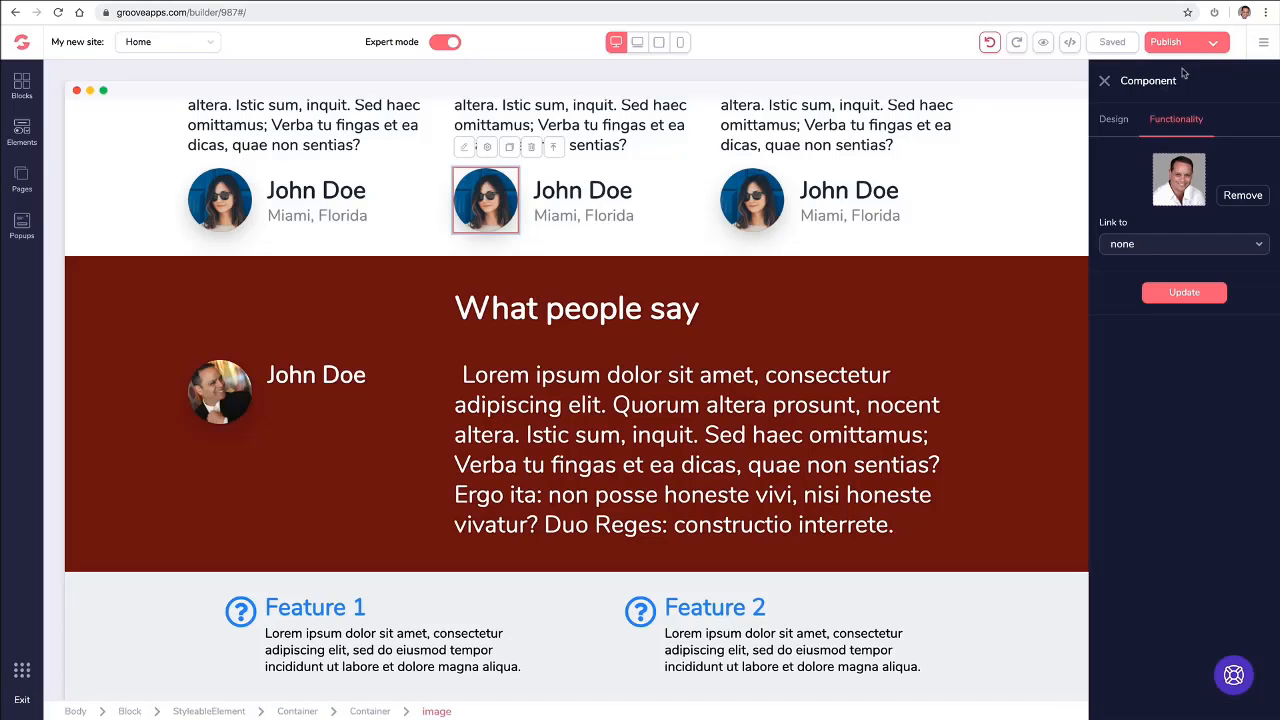
left_click(1177, 294)
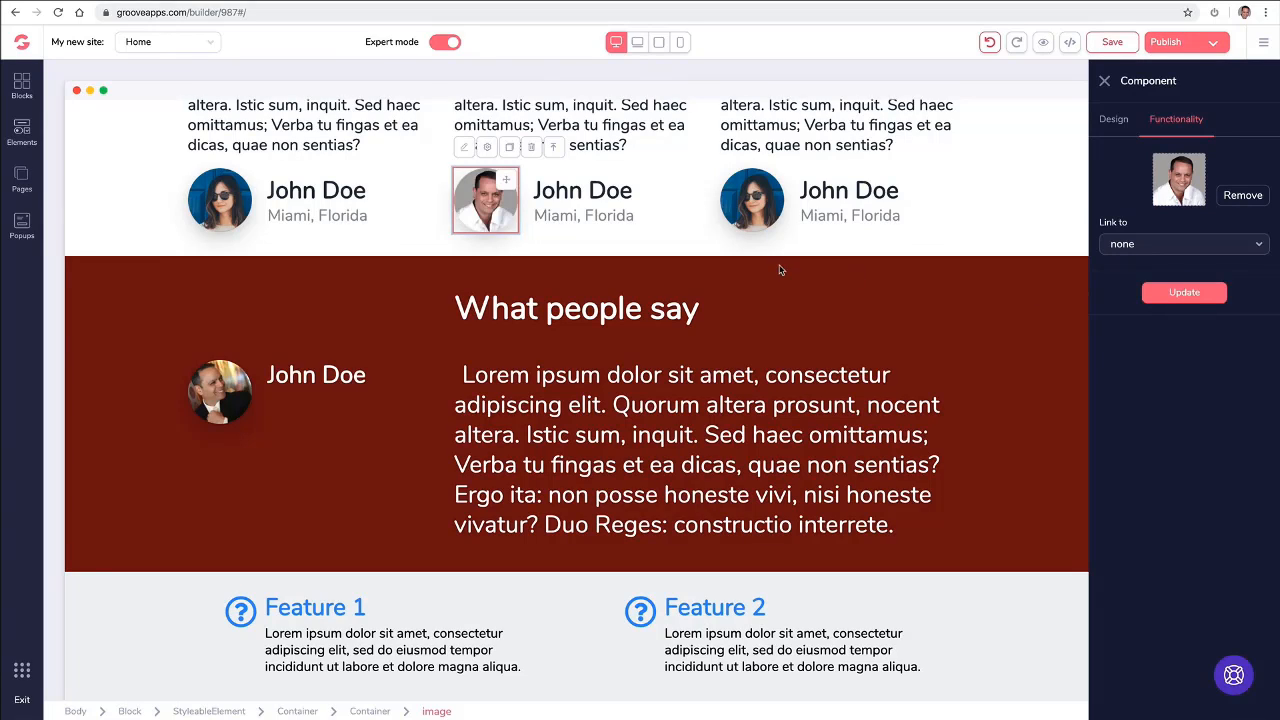
- Select the middle testimonial's container and review the home page from the alert bar down to the "What People Say" block
left_click(670, 213)
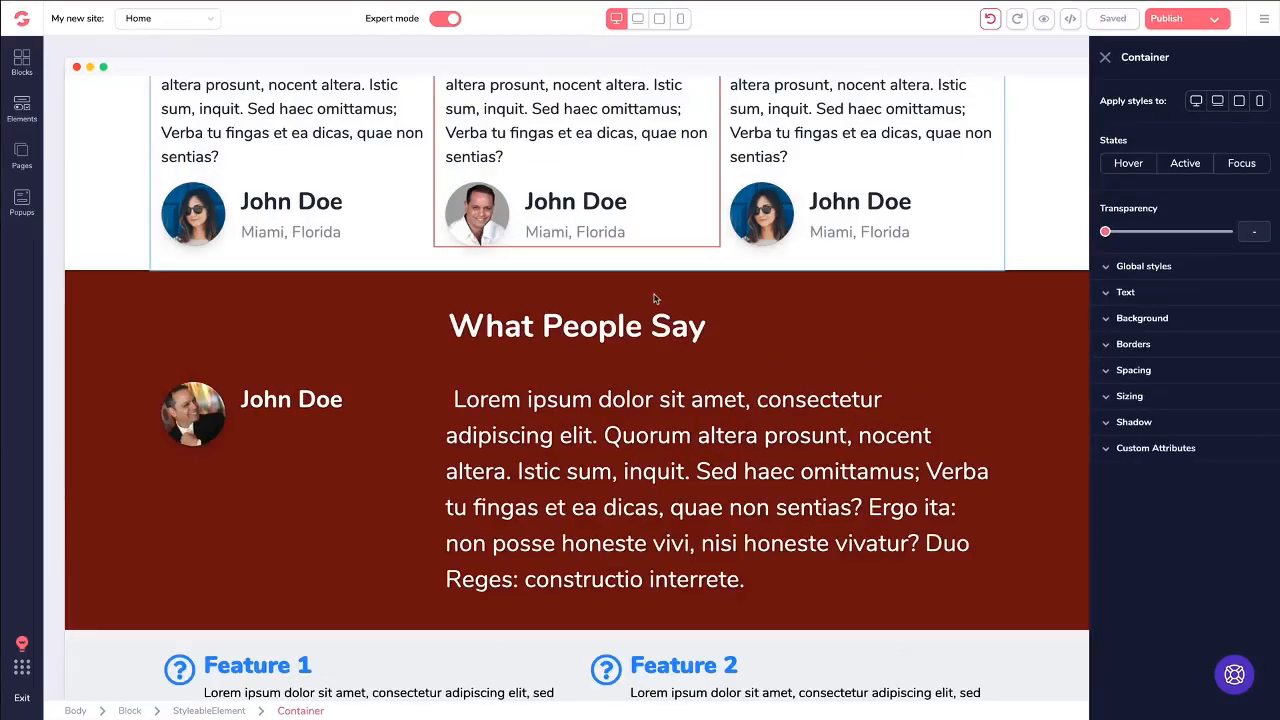
scroll(652, 294, "up", 2)
scroll(650, 245, "up", 10)
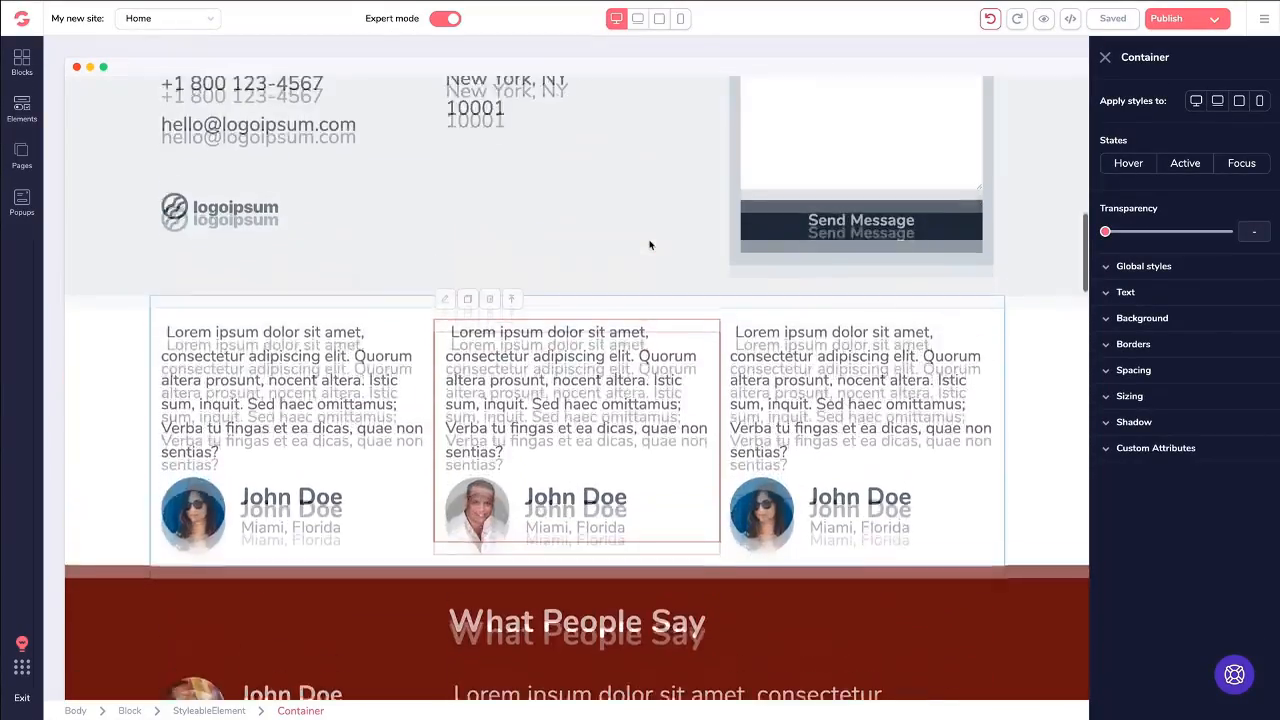
scroll(650, 245, "up", 3)
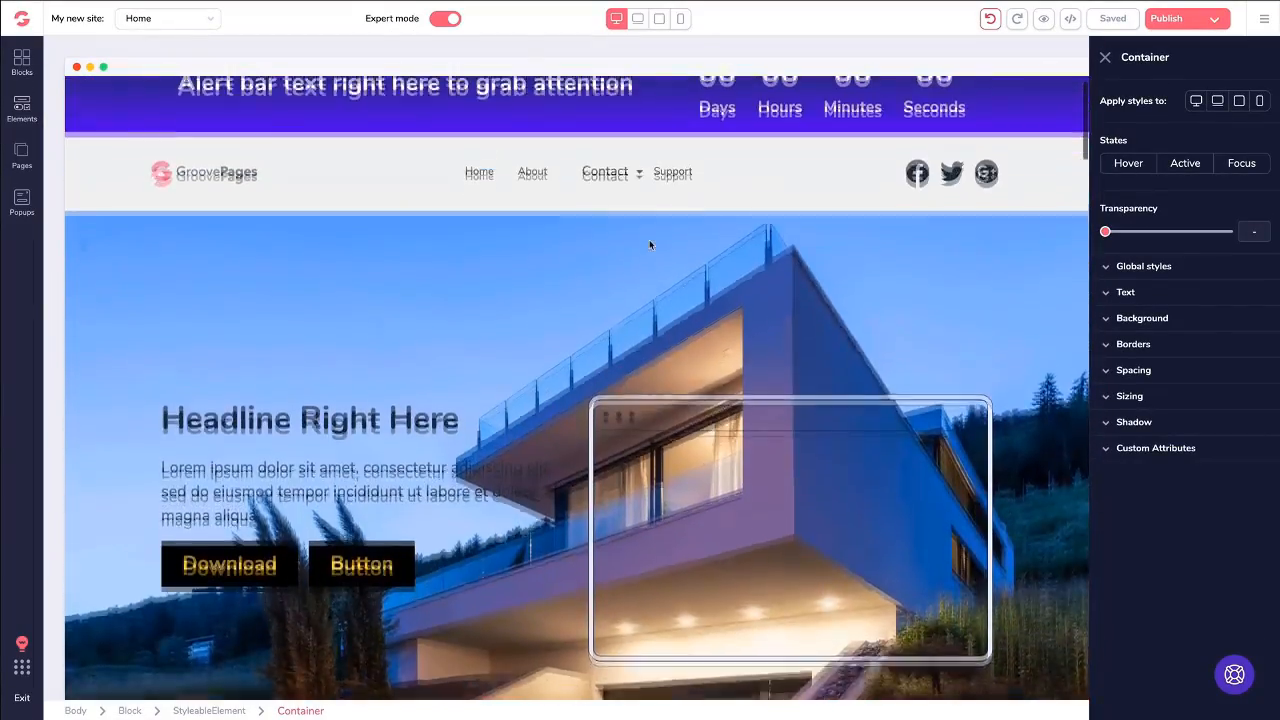
scroll(626, 209, "down", 3)
scroll(624, 208, "down", 5)
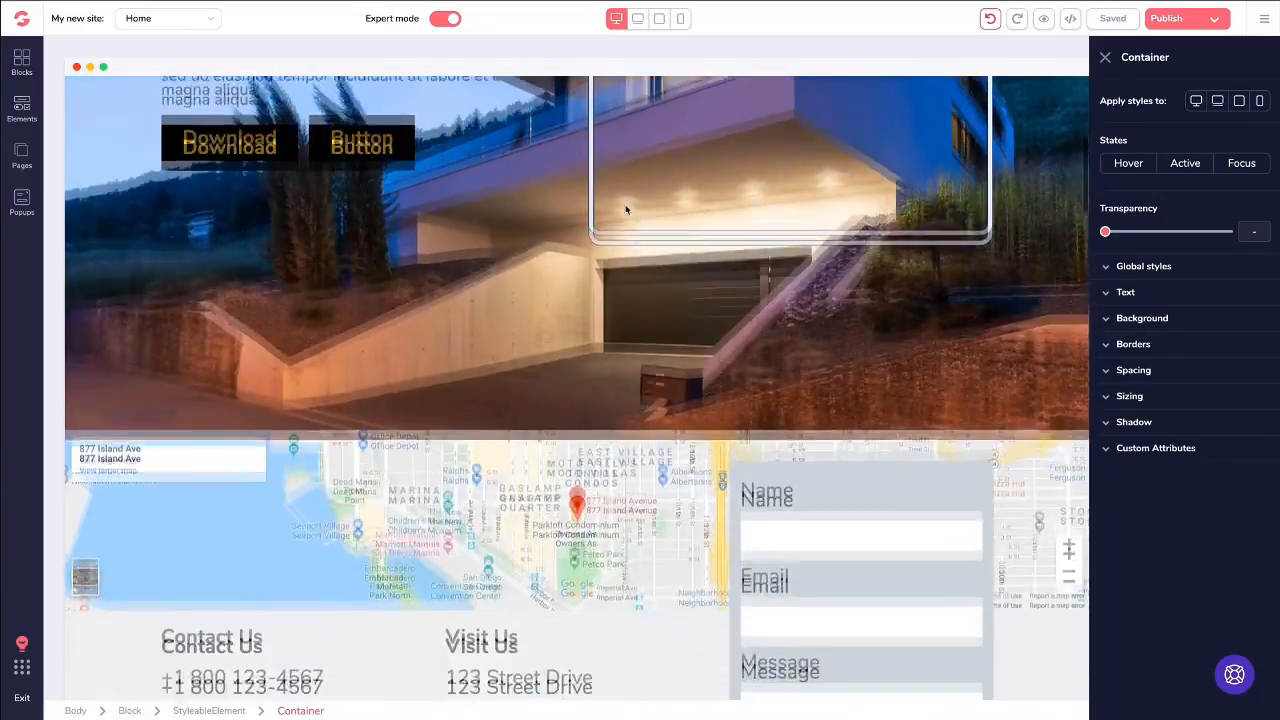
scroll(626, 209, "down", 4)
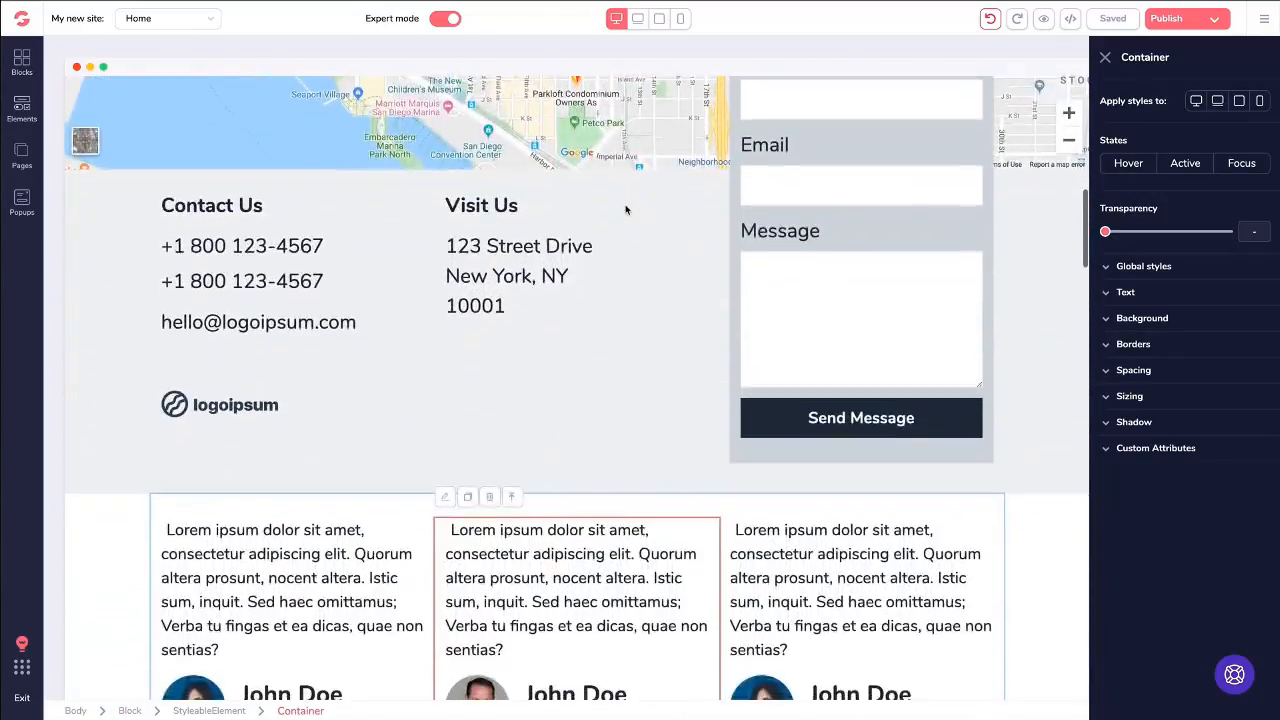
scroll(624, 205, "down", 1)
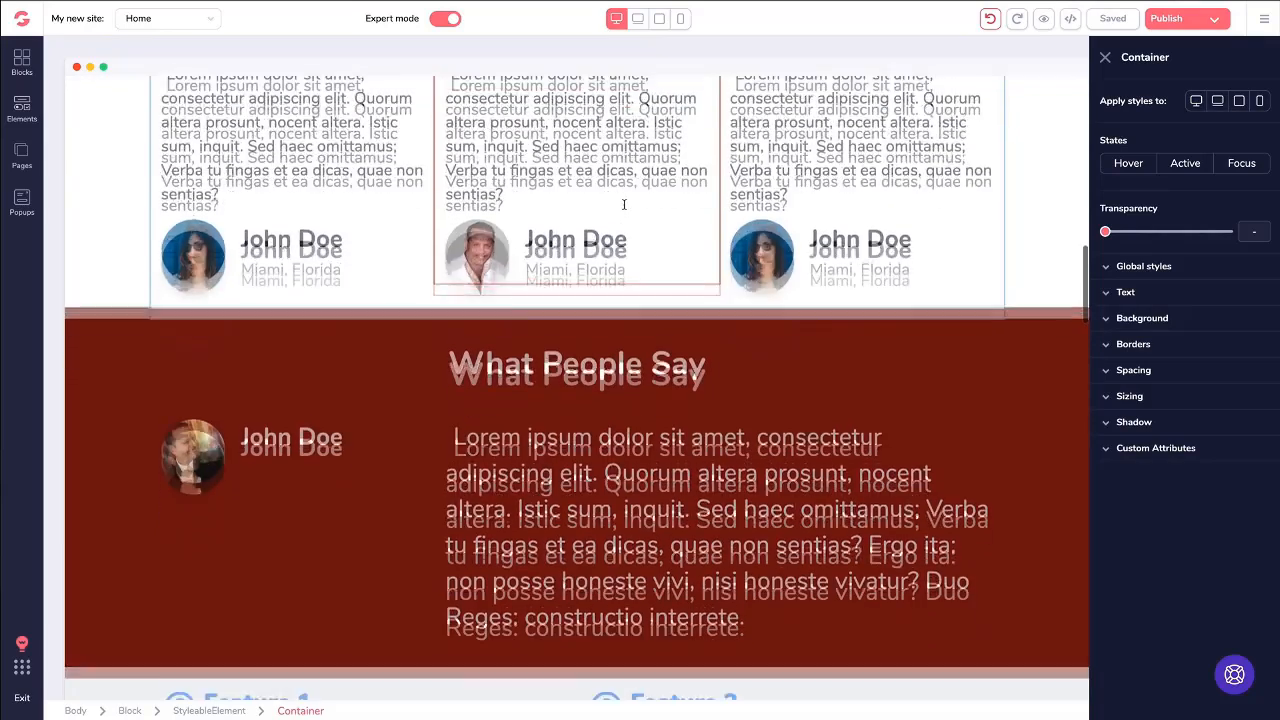
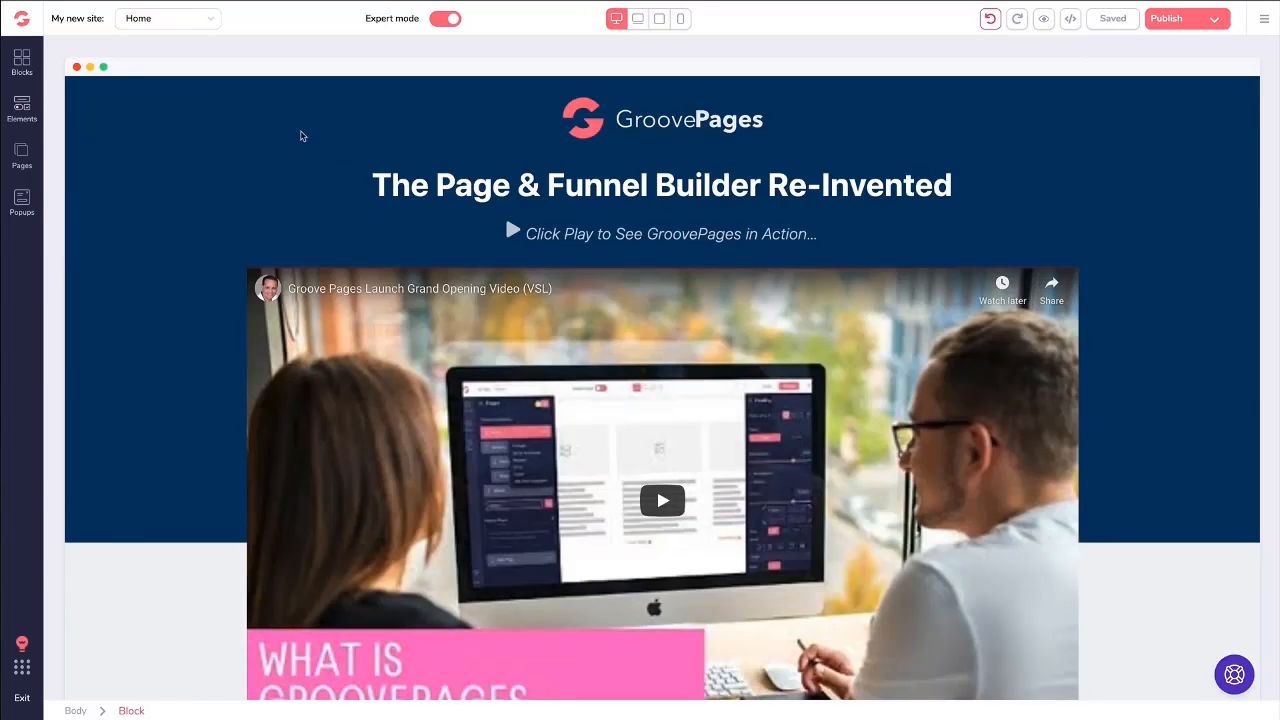
- Review the whole home page from the hero video down to the 100% guarantee block and return to the hero section
scroll(300, 138, "down", 1)
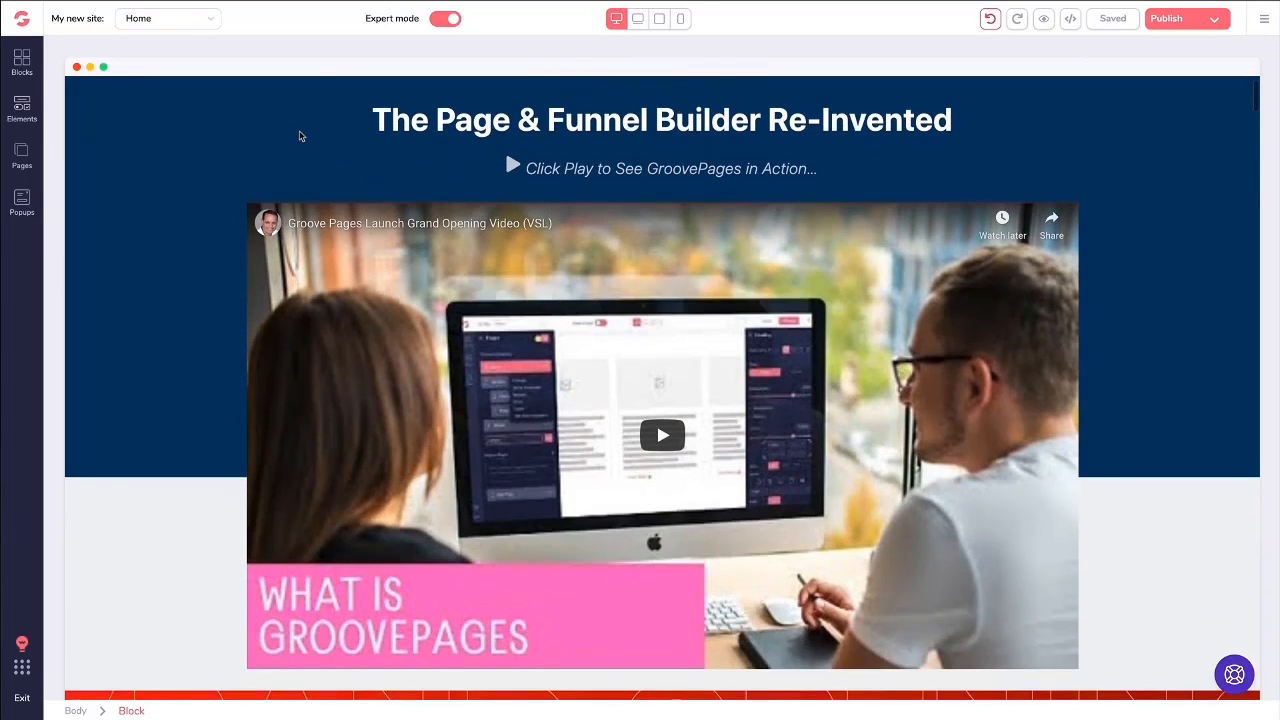
scroll(283, 140, "down", 2)
scroll(270, 141, "down", 3)
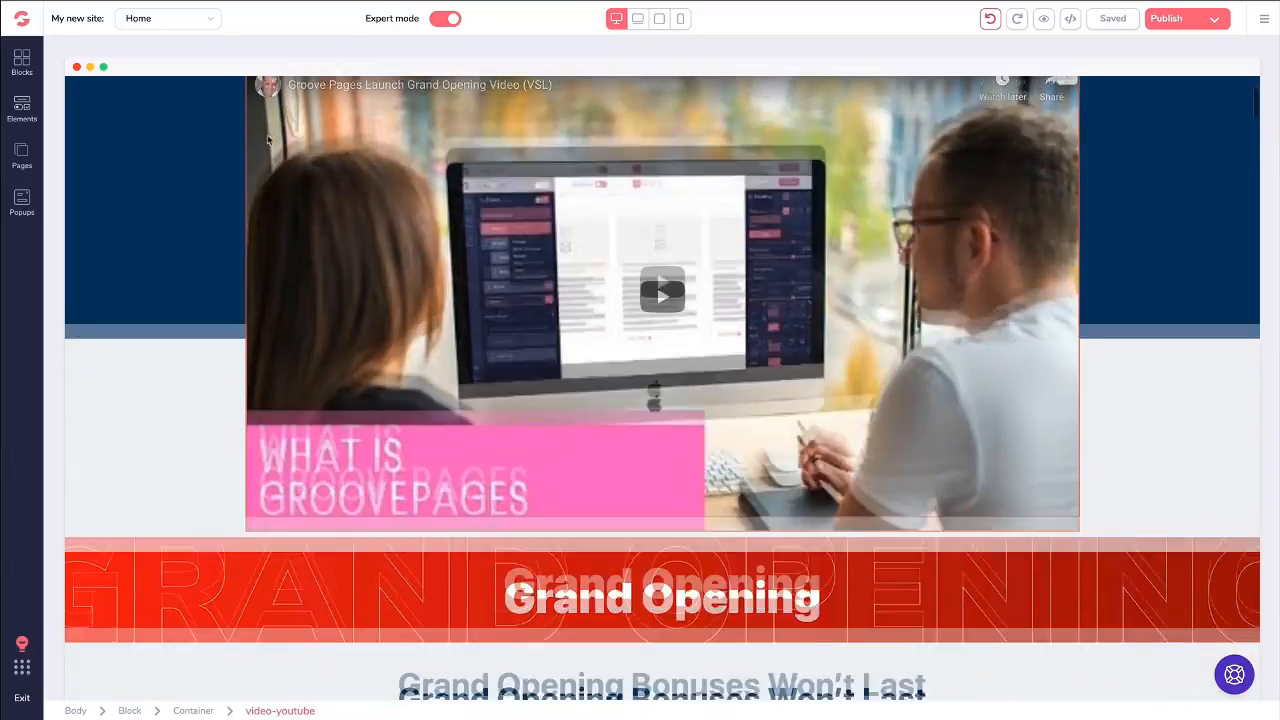
scroll(266, 141, "down", 5)
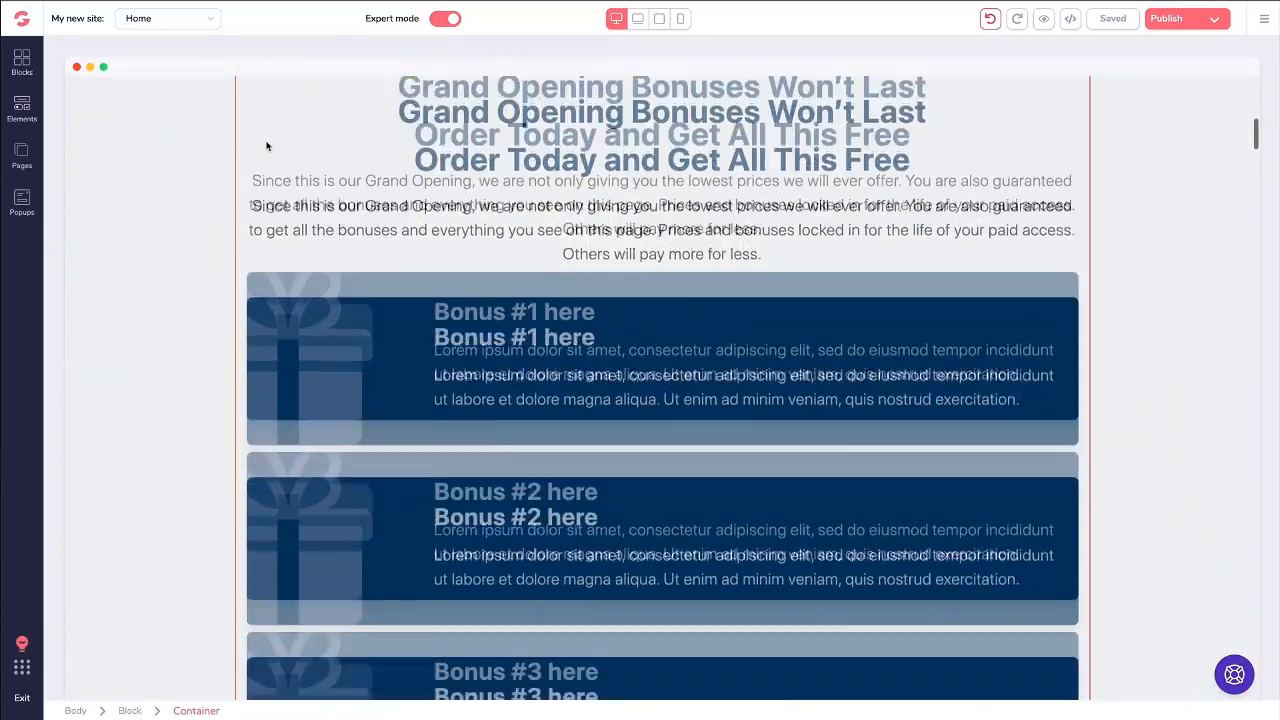
scroll(191, 166, "down", 6)
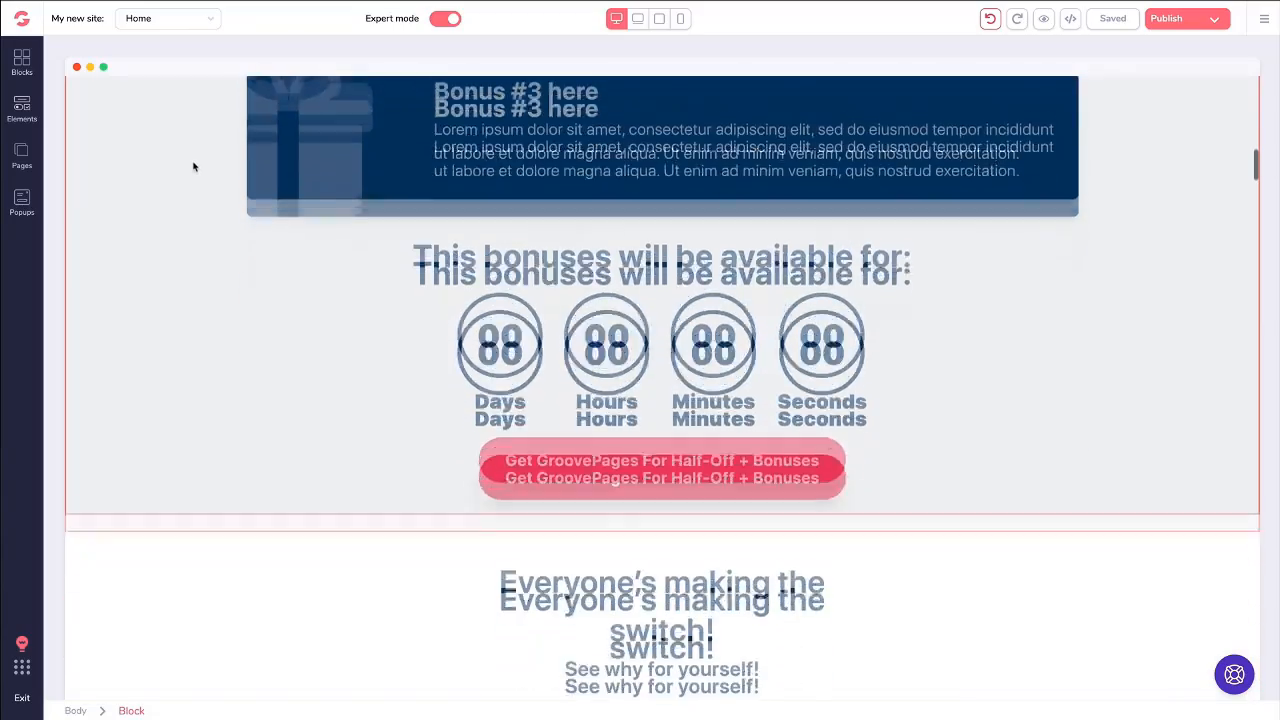
scroll(196, 166, "down", 6)
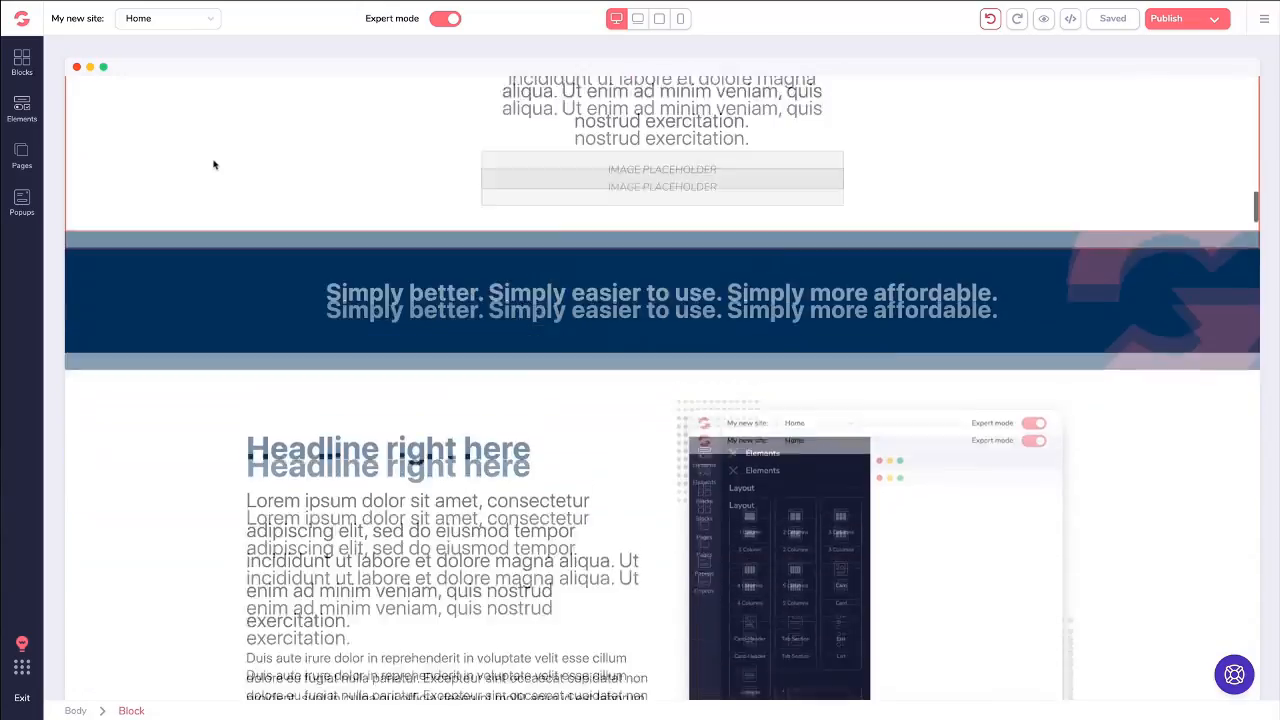
scroll(220, 163, "down", 6)
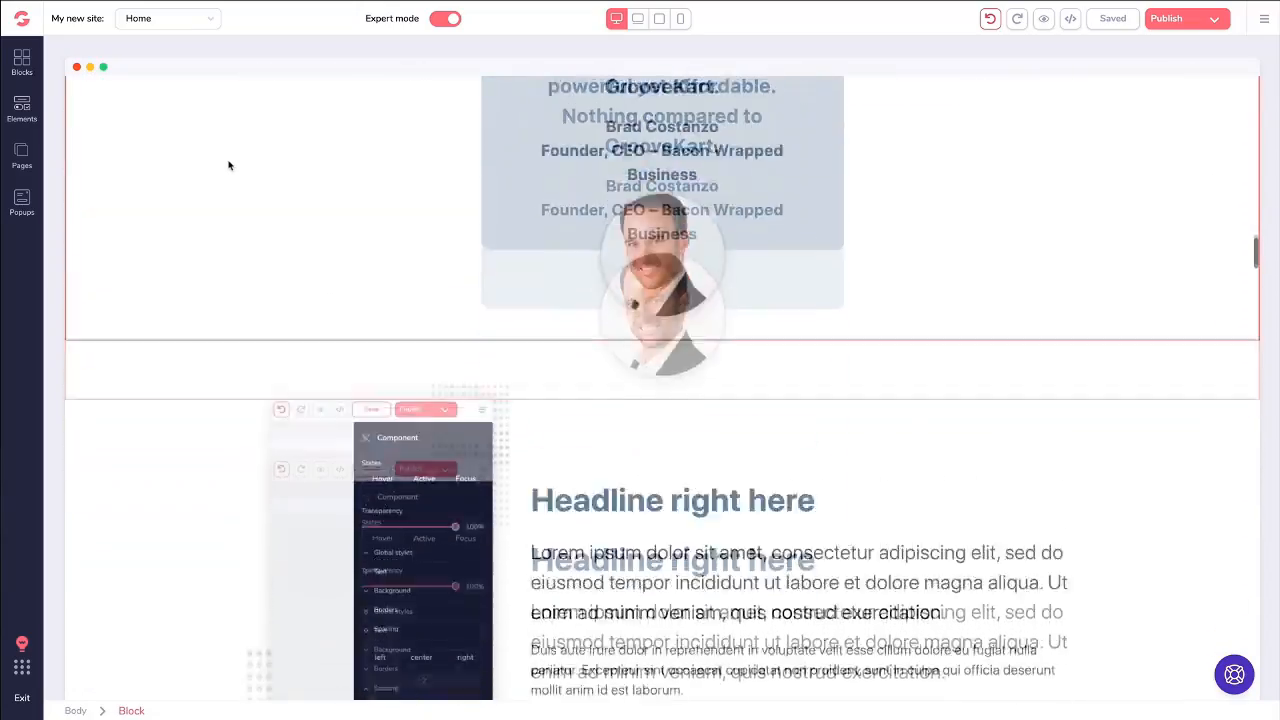
scroll(229, 165, "down", 6)
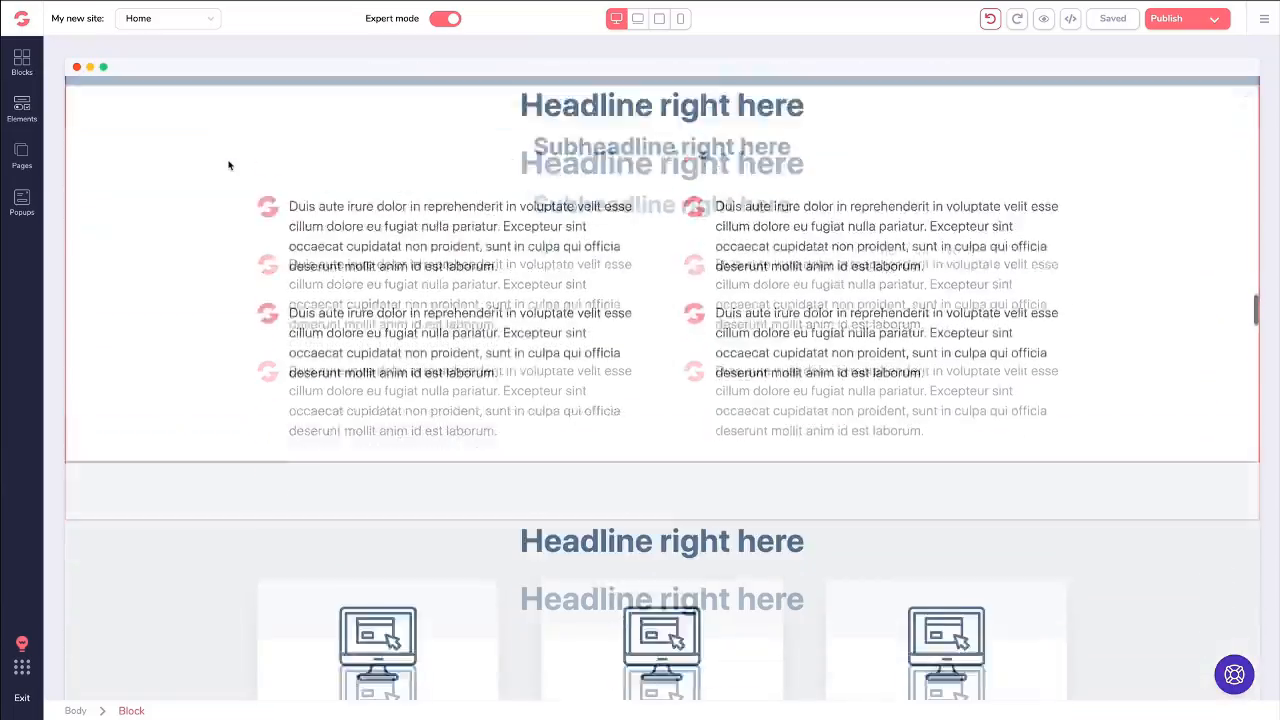
scroll(230, 166, "down", 8)
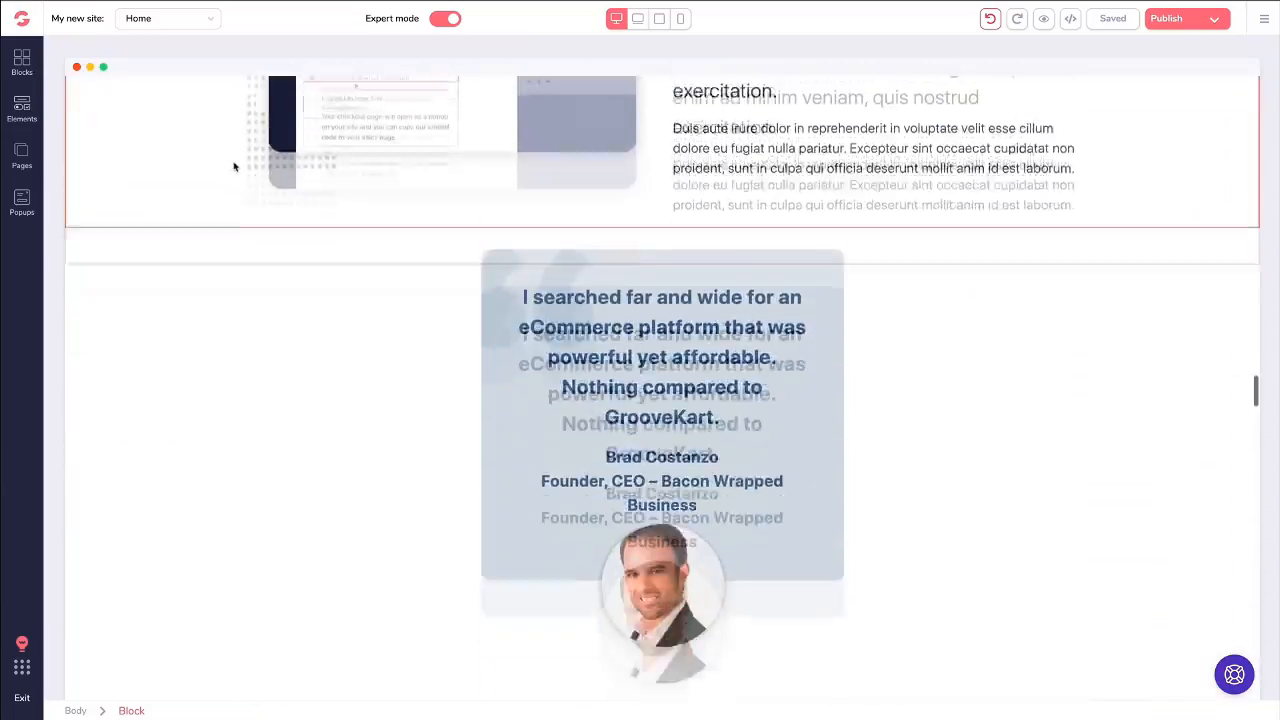
scroll(238, 176, "down", 10)
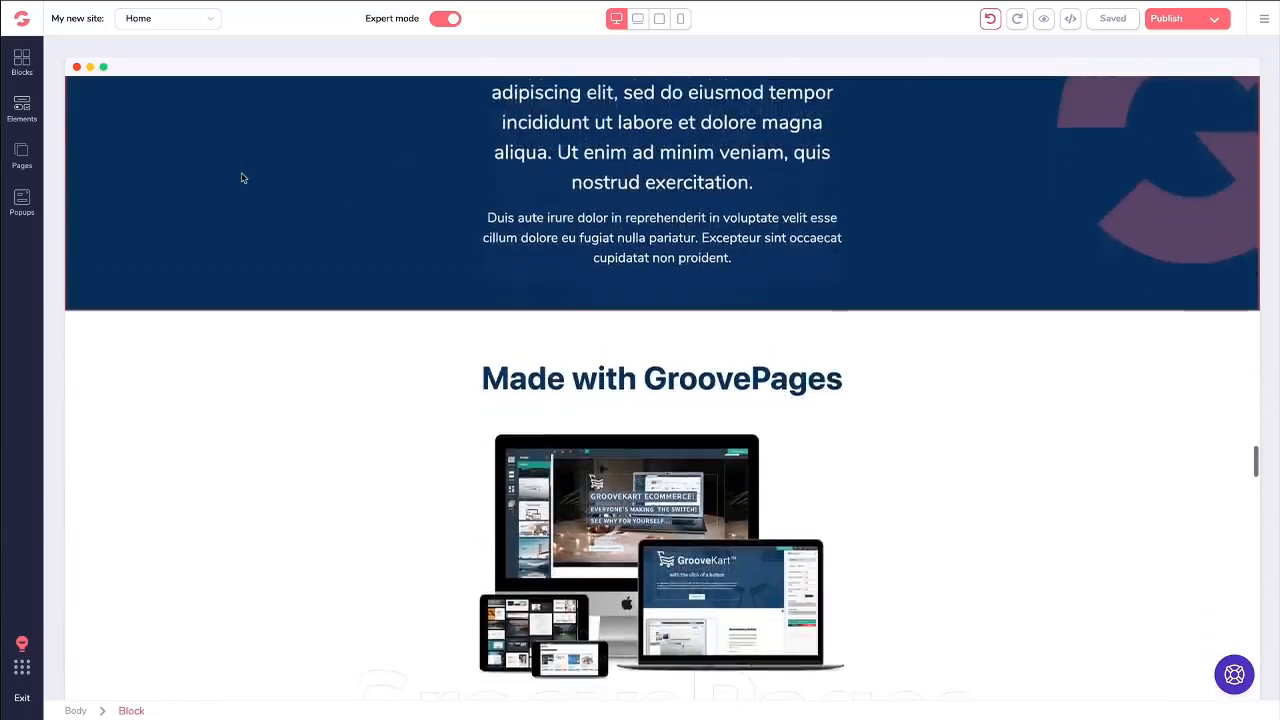
scroll(694, 229, "down", 5)
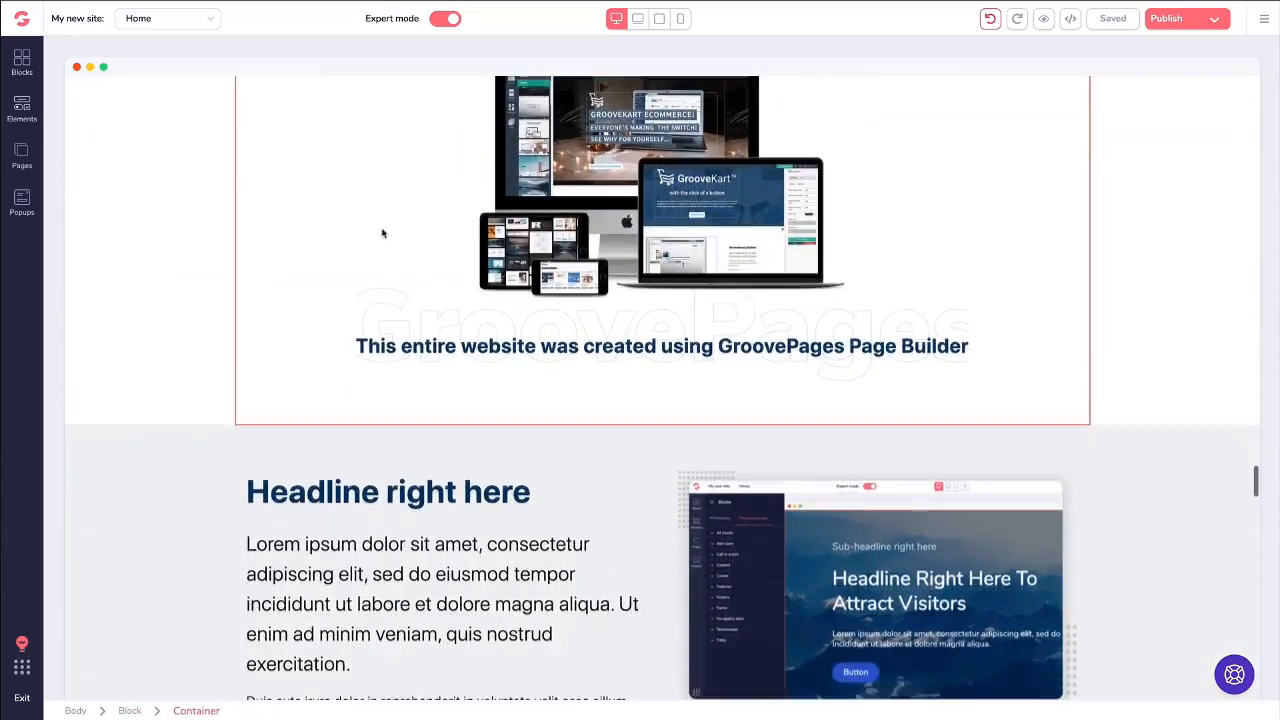
scroll(373, 232, "down", 10)
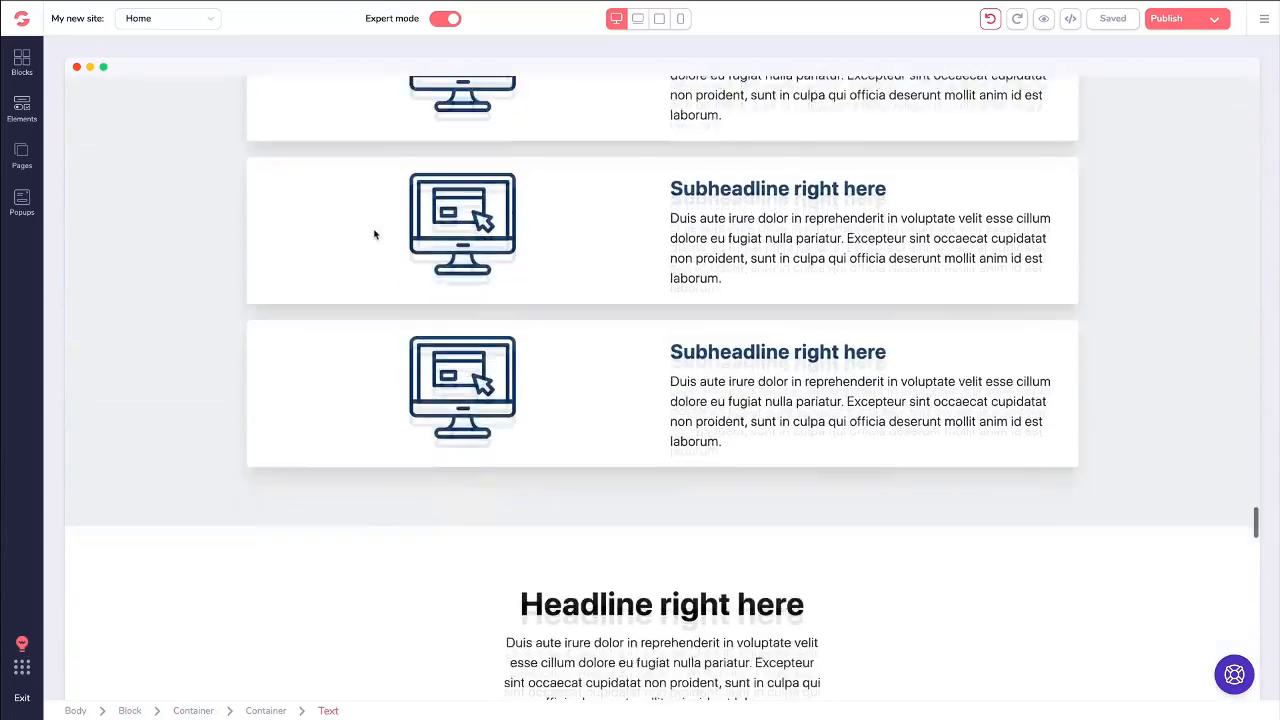
scroll(374, 234, "down", 10)
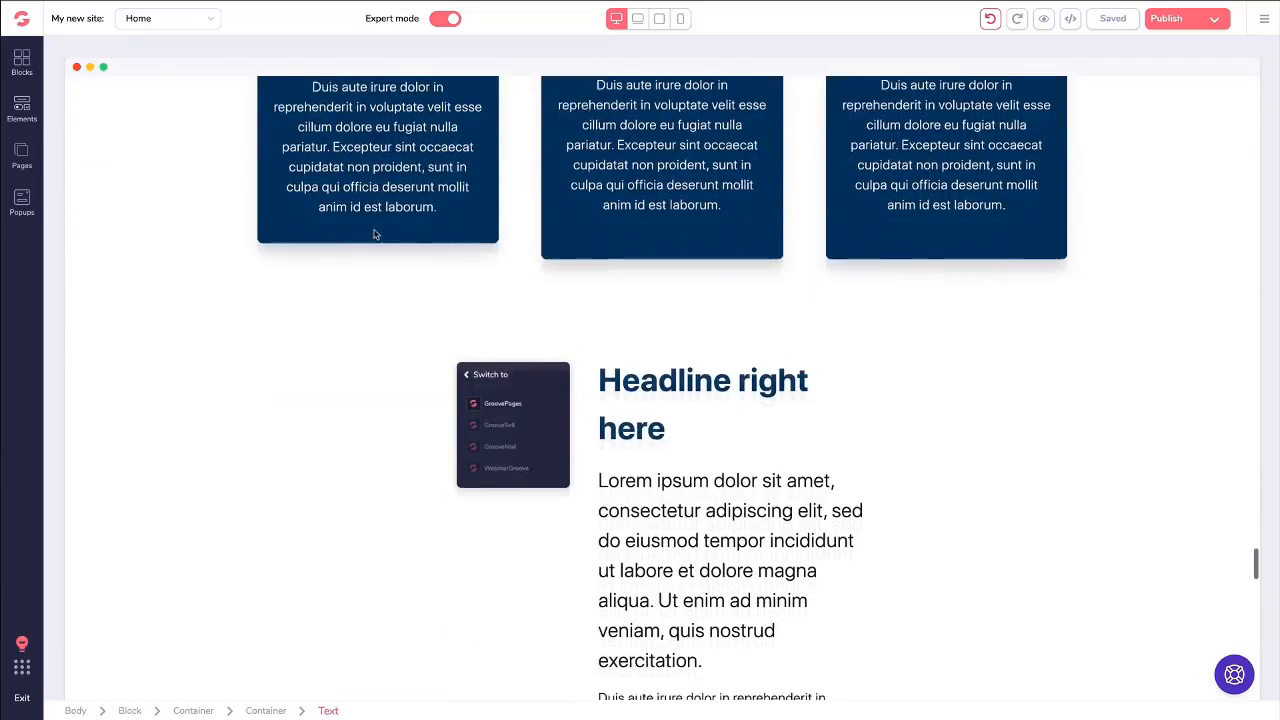
scroll(374, 234, "down", 10)
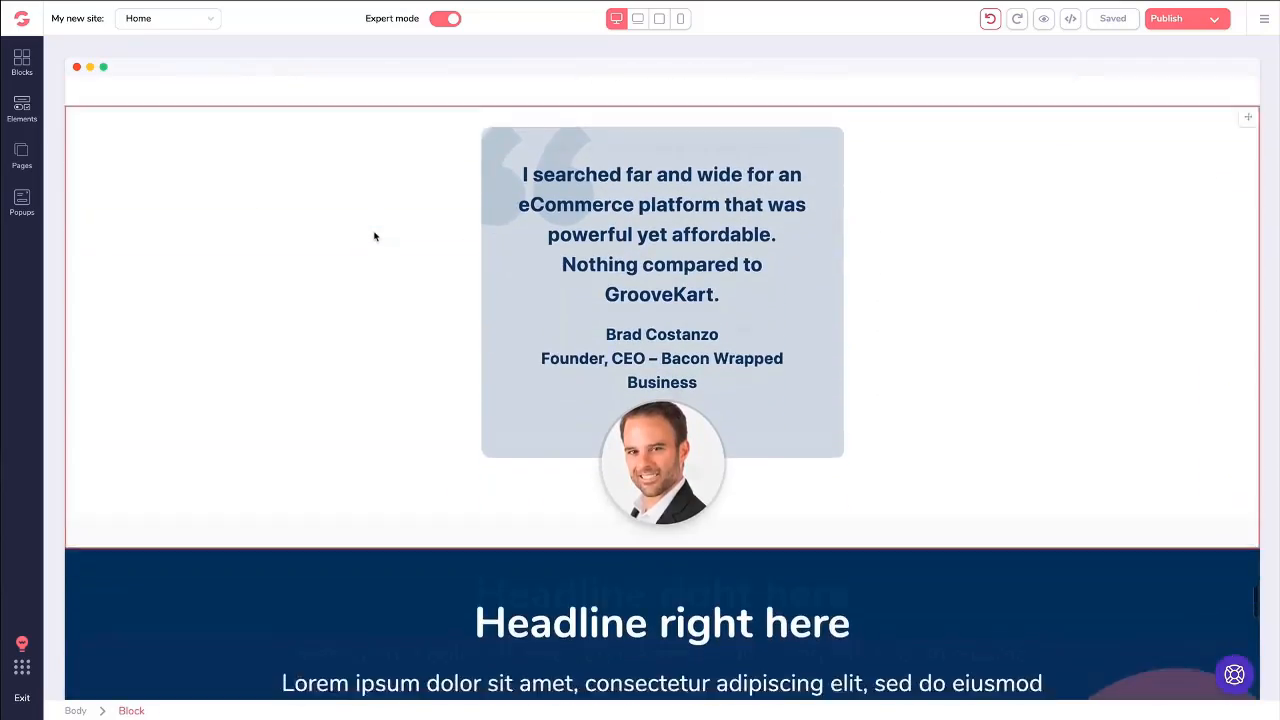
scroll(374, 236, "down", 10)
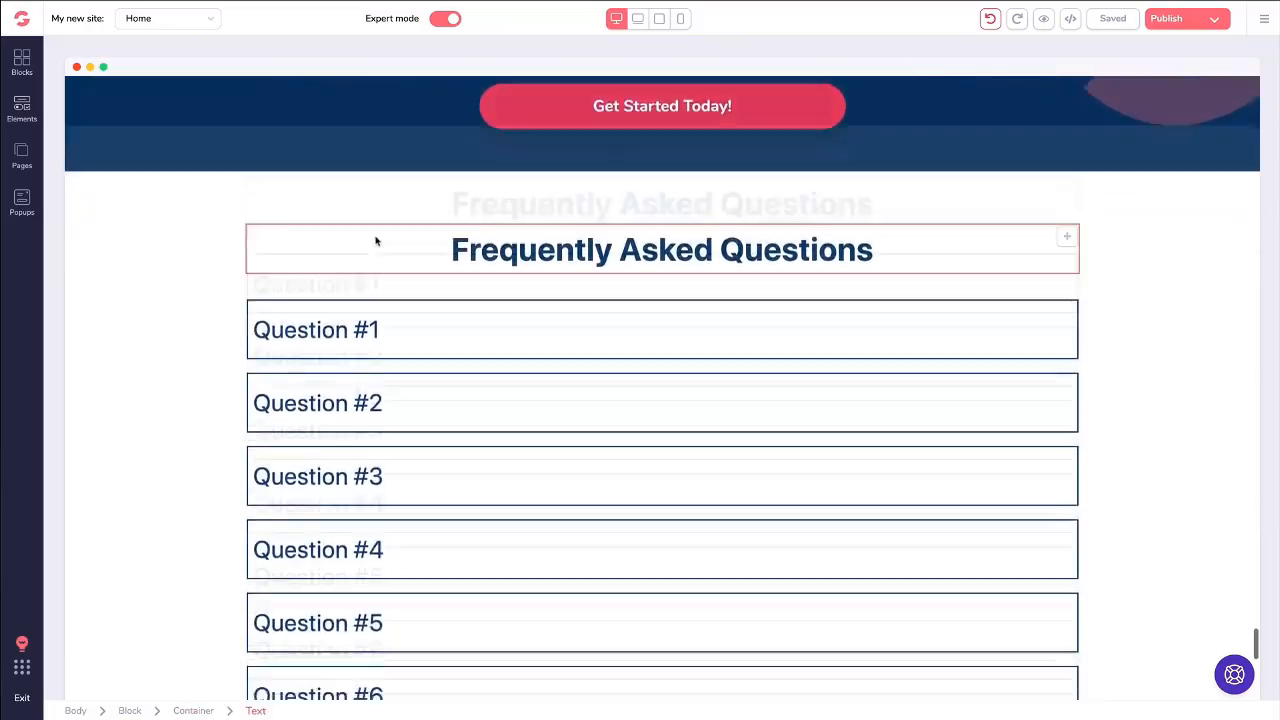
scroll(376, 243, "down", 10)
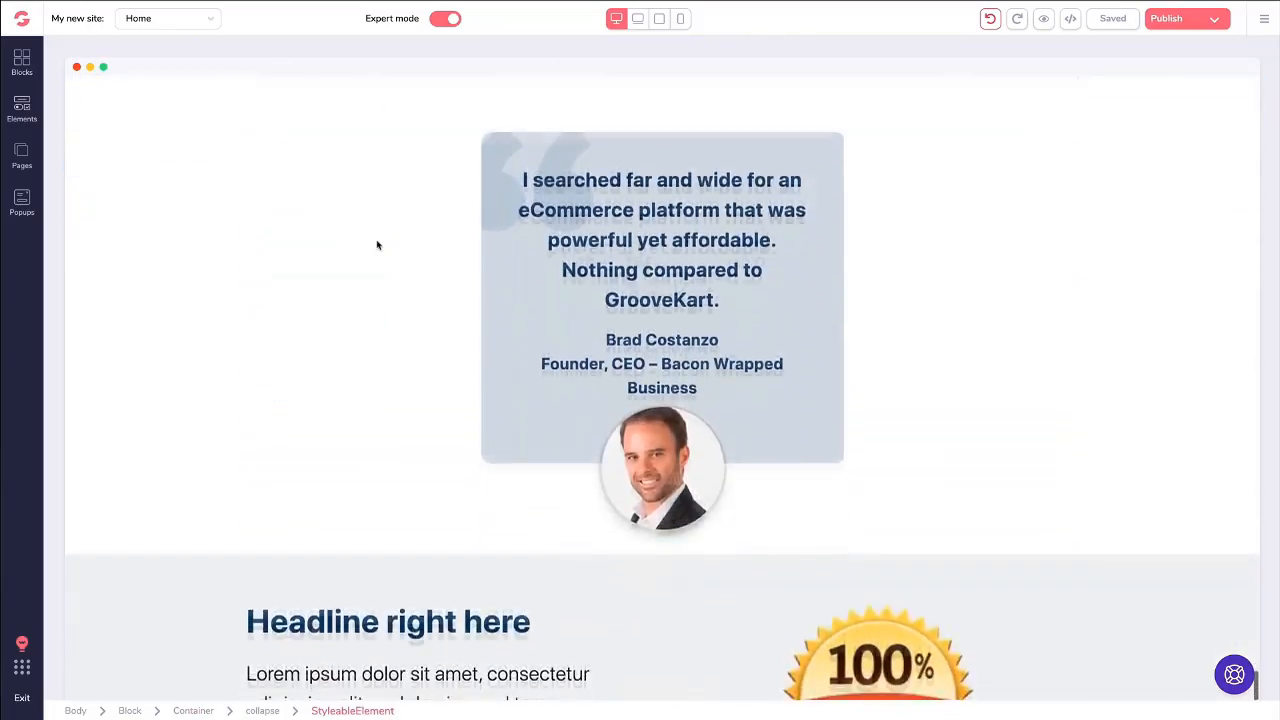
scroll(376, 243, "up", 15)
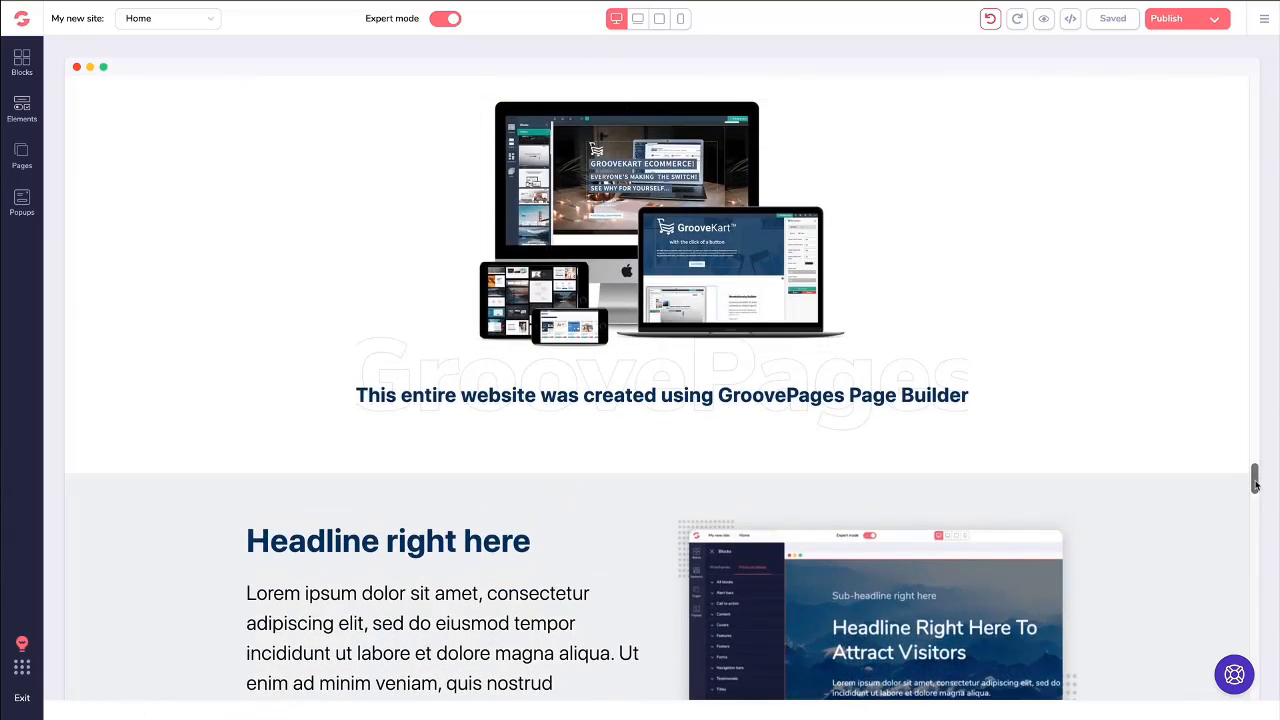
left_click_drag(1253, 477, 1238, 69)
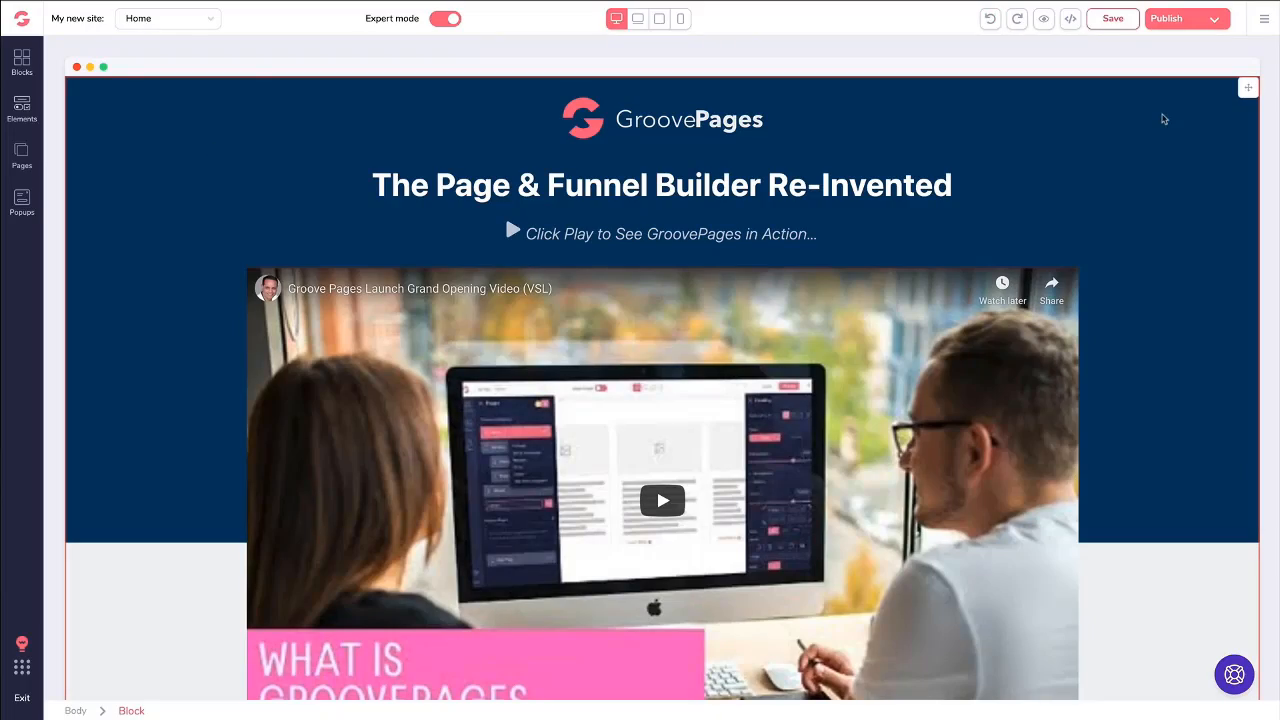
- Inspect the Grand Opening section and the move handle of its bonuses headline, and return to the hero section
scroll(1163, 119, "down", 6)
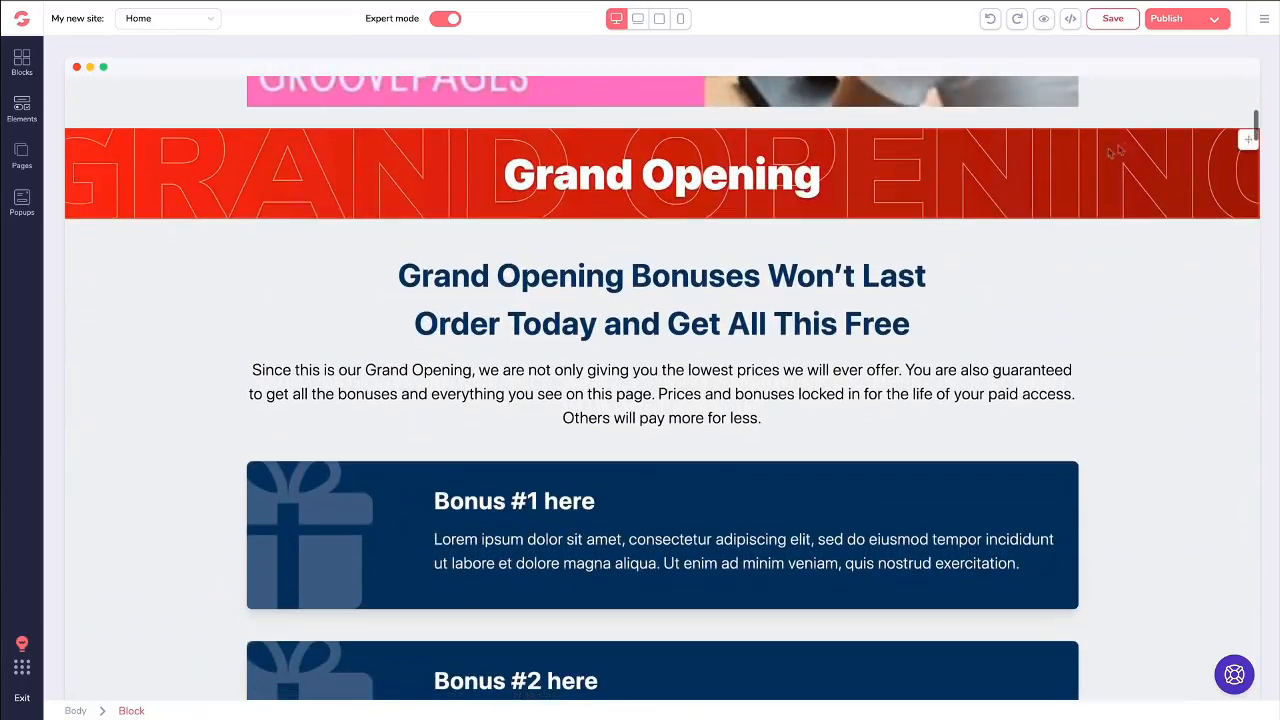
scroll(1062, 174, "down", 1)
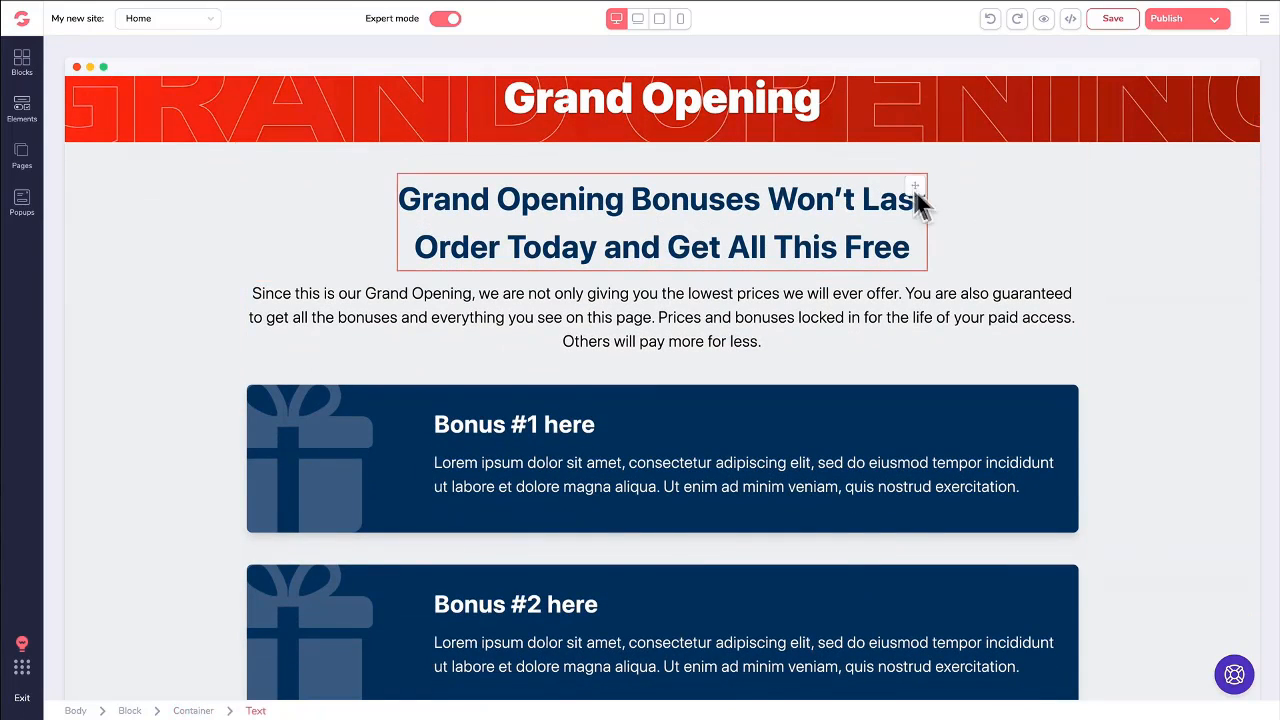
mouse_move(915, 186)
left_mouse_down()
mouse_move(910, 322)
mouse_move(915, 190)
left_mouse_up()
scroll(840, 190, "up", 3)
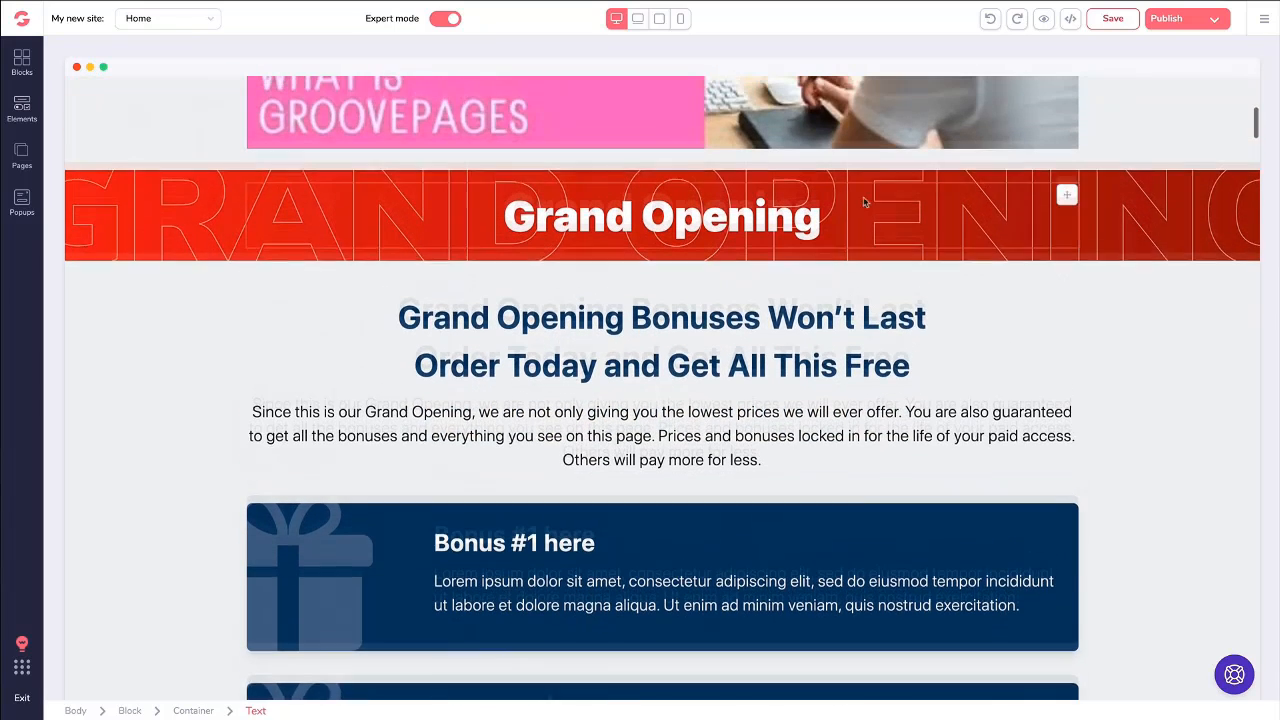
scroll(819, 185, "up", 8)
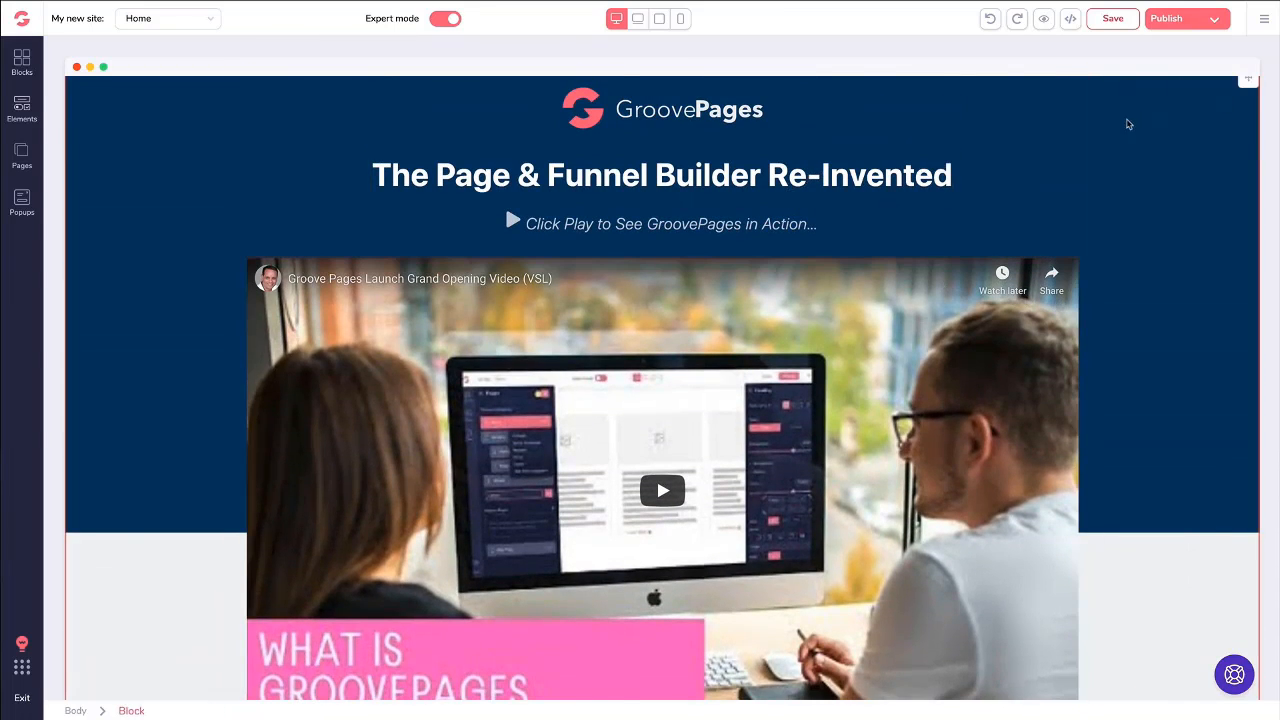
- Duplicate the GroovePages logo image in the hero block
left_click(1128, 124)
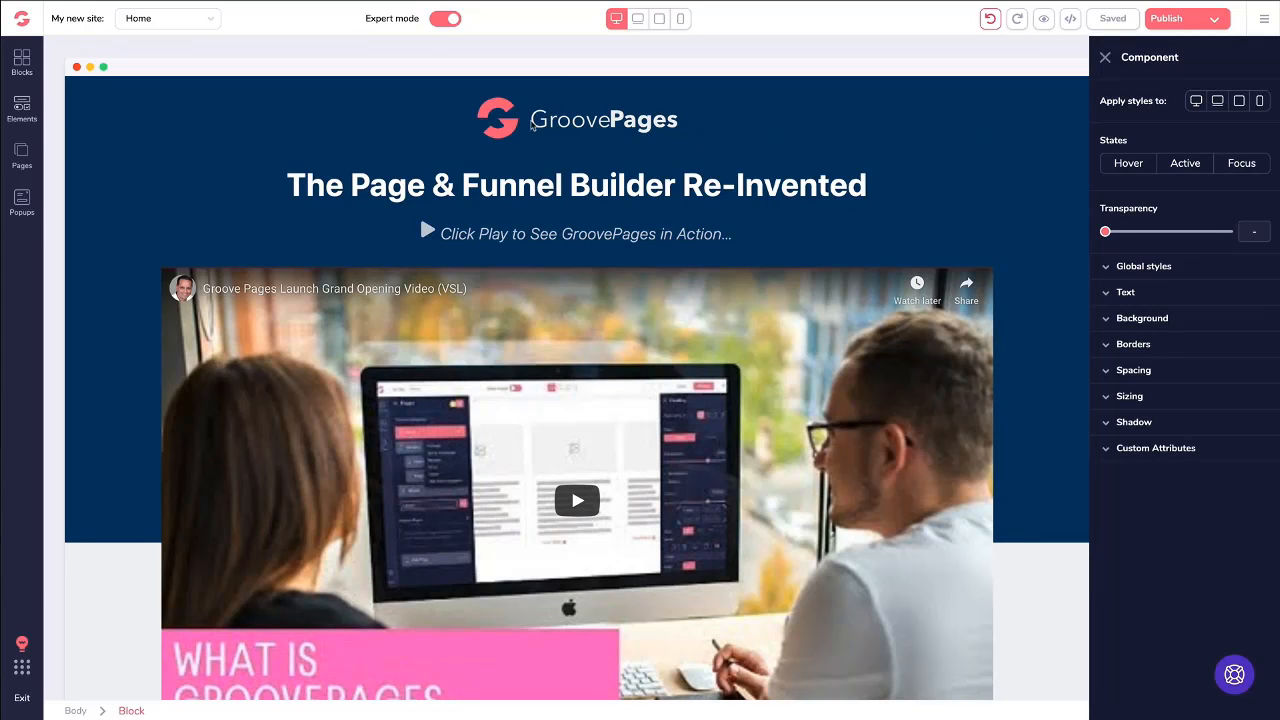
left_click(532, 124)
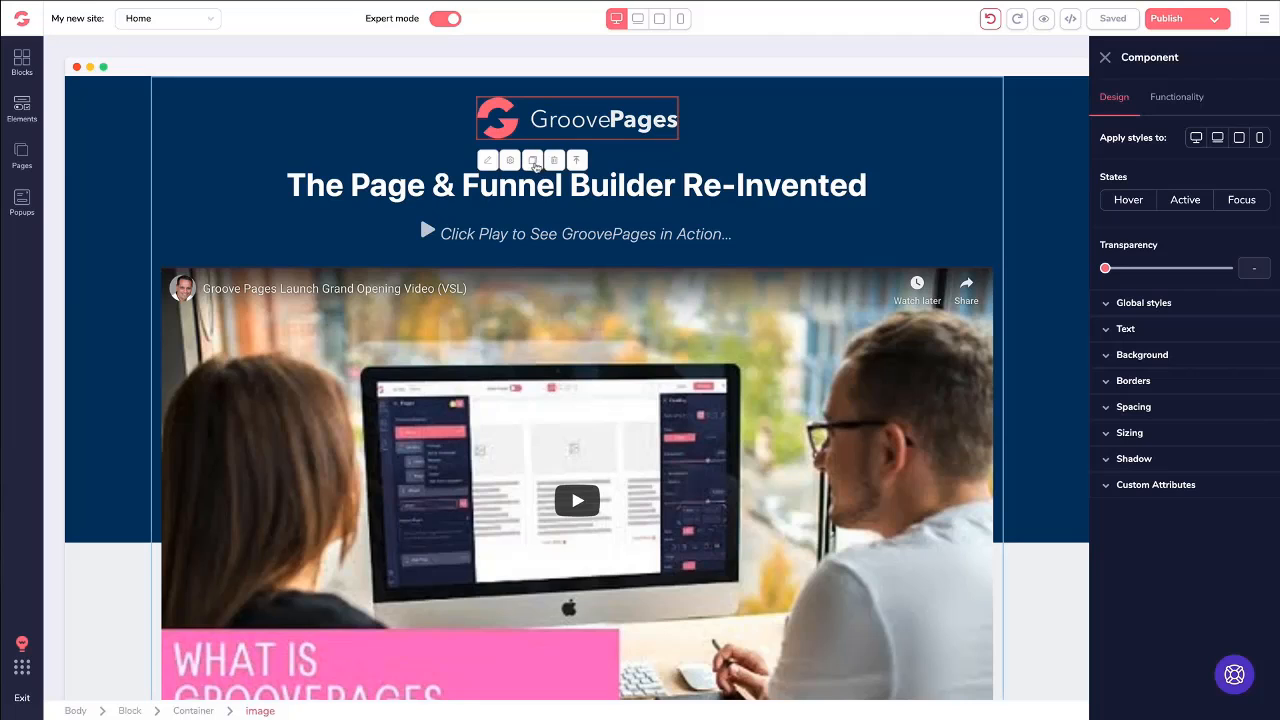
left_click(532, 161)
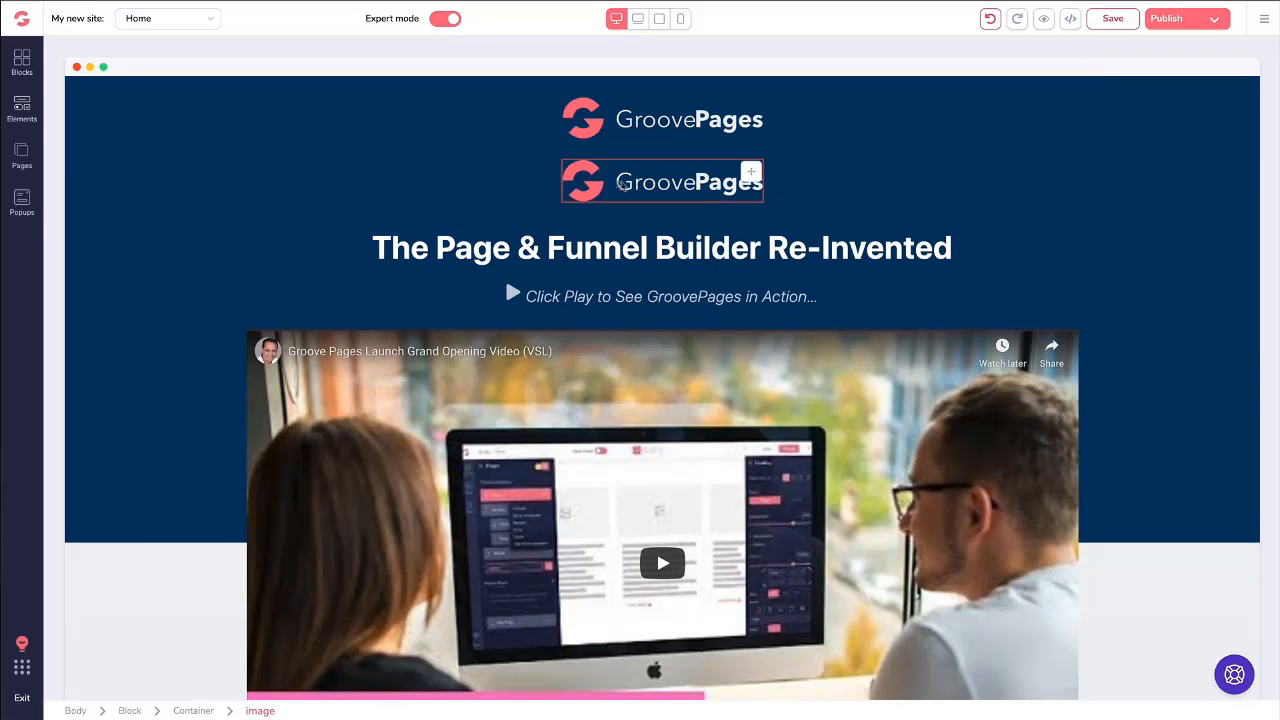
- Delete the duplicated GroovePages logo above the hero headline
left_click(646, 184)
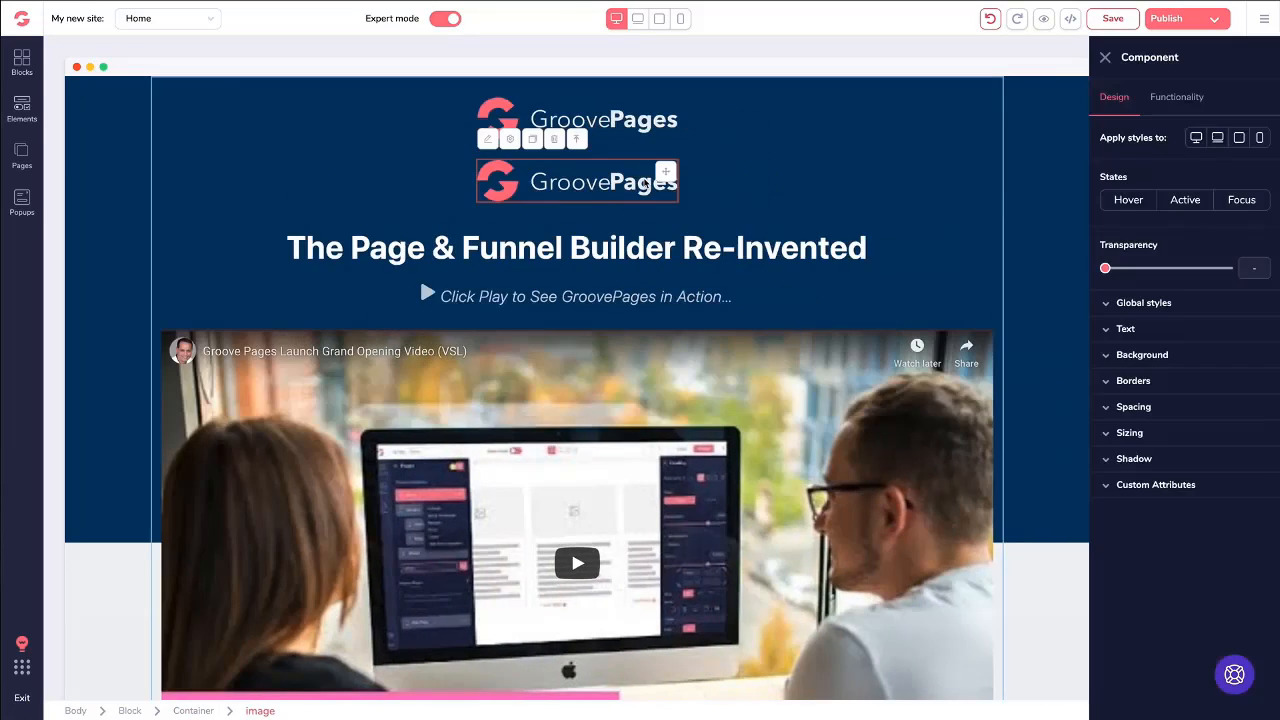
left_click(554, 139)
left_click(635, 174)
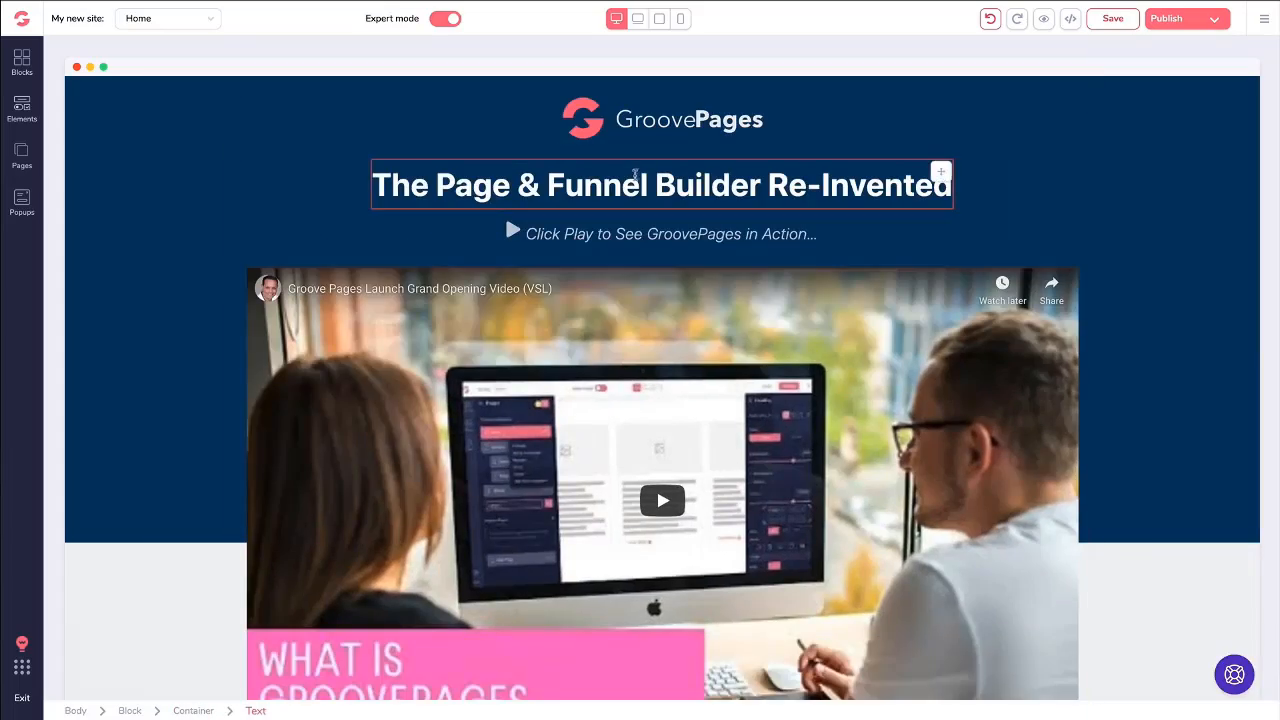
- Select the entire Bonus #3 card by moving up from its description text through the parent containers, and duplicate it
scroll(640, 230, "down", 10)
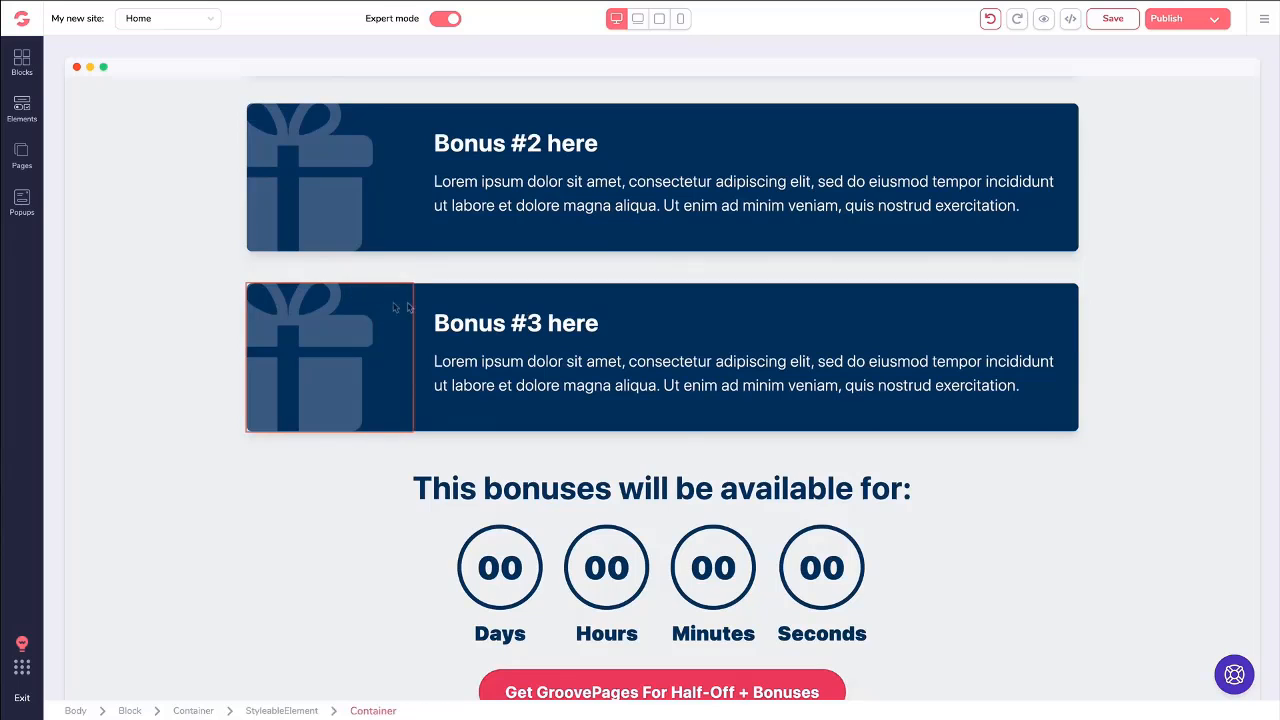
left_click(516, 355)
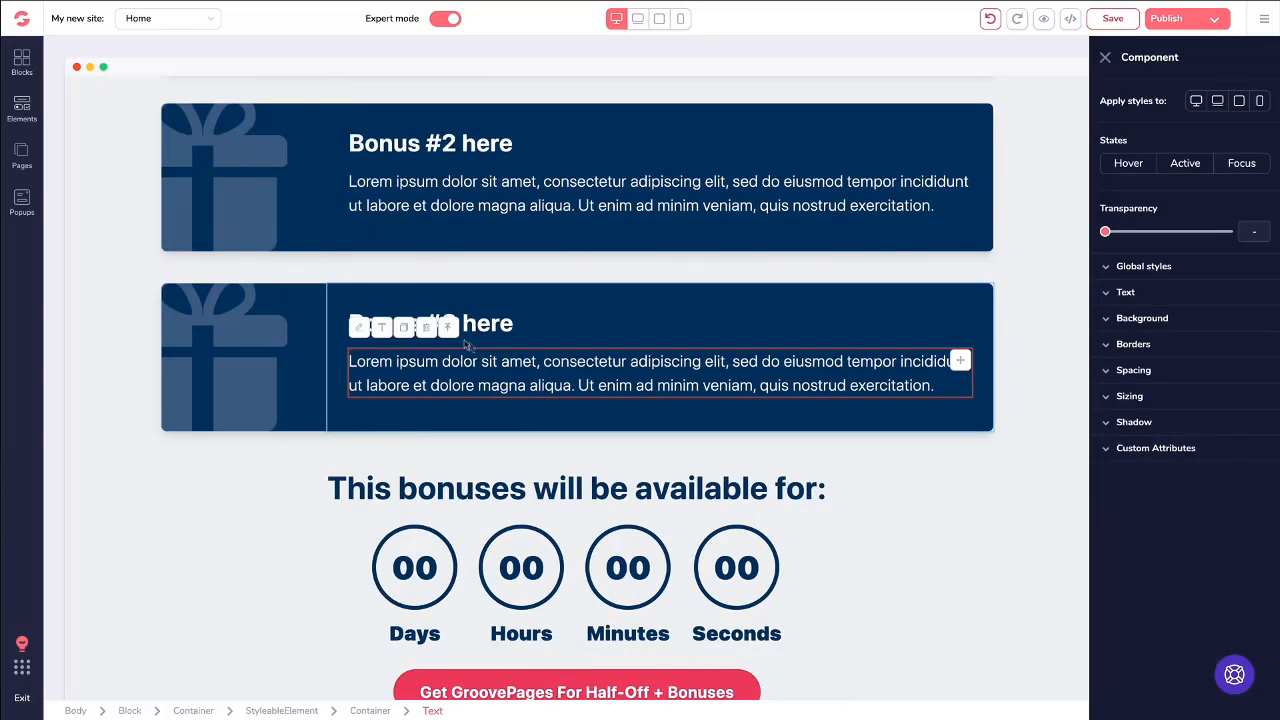
left_click(448, 329)
left_click(404, 263)
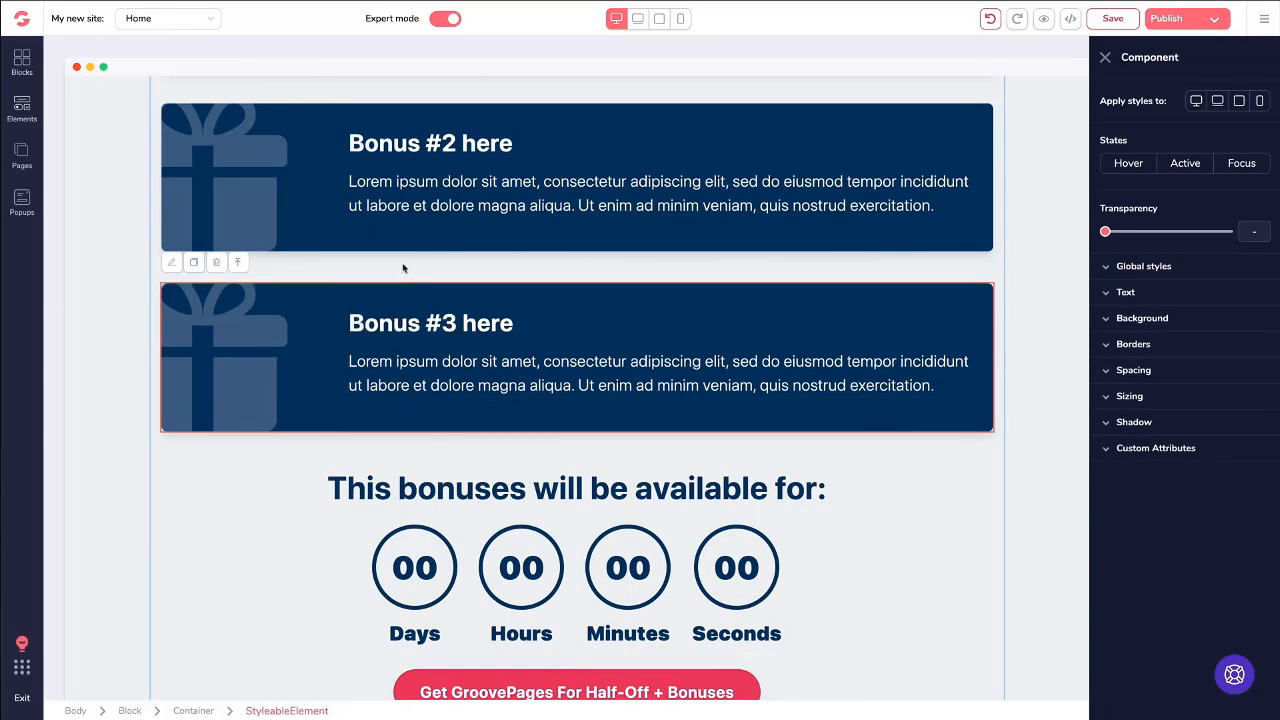
left_click(195, 263)
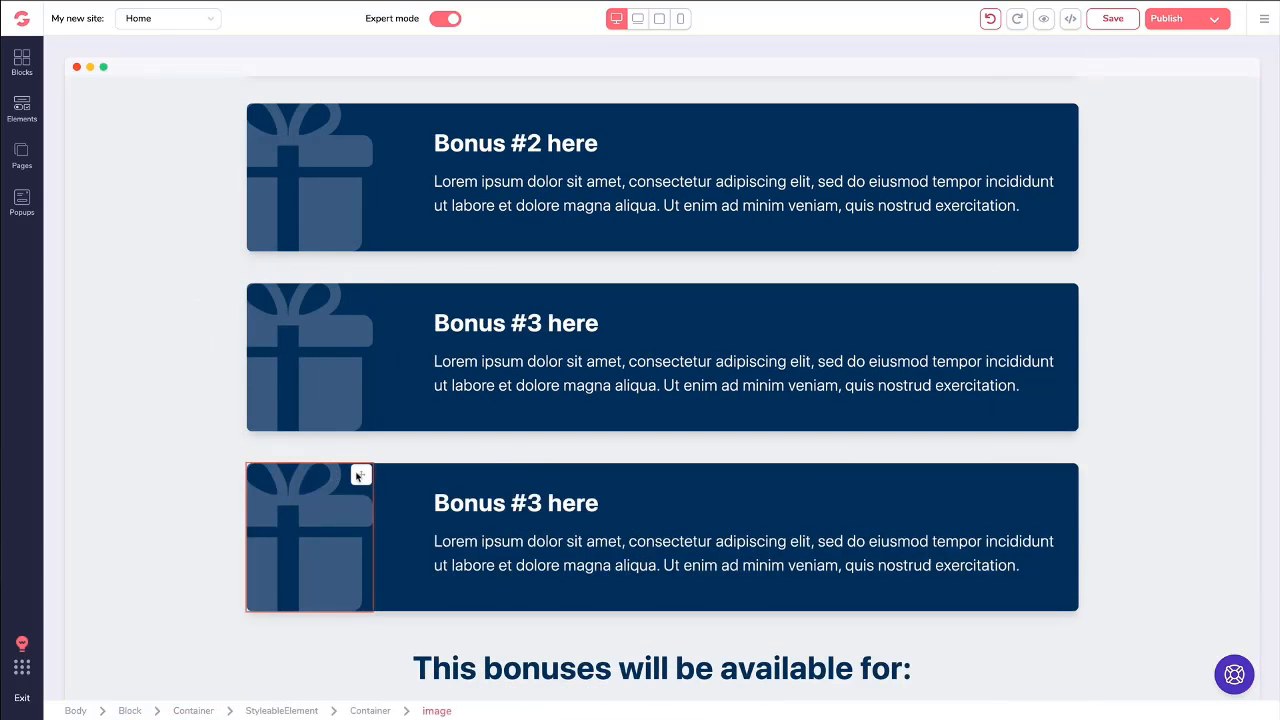
- Select the entire duplicated Bonus #3 card through its parent container and delete it
left_click(416, 489)
left_click(404, 443)
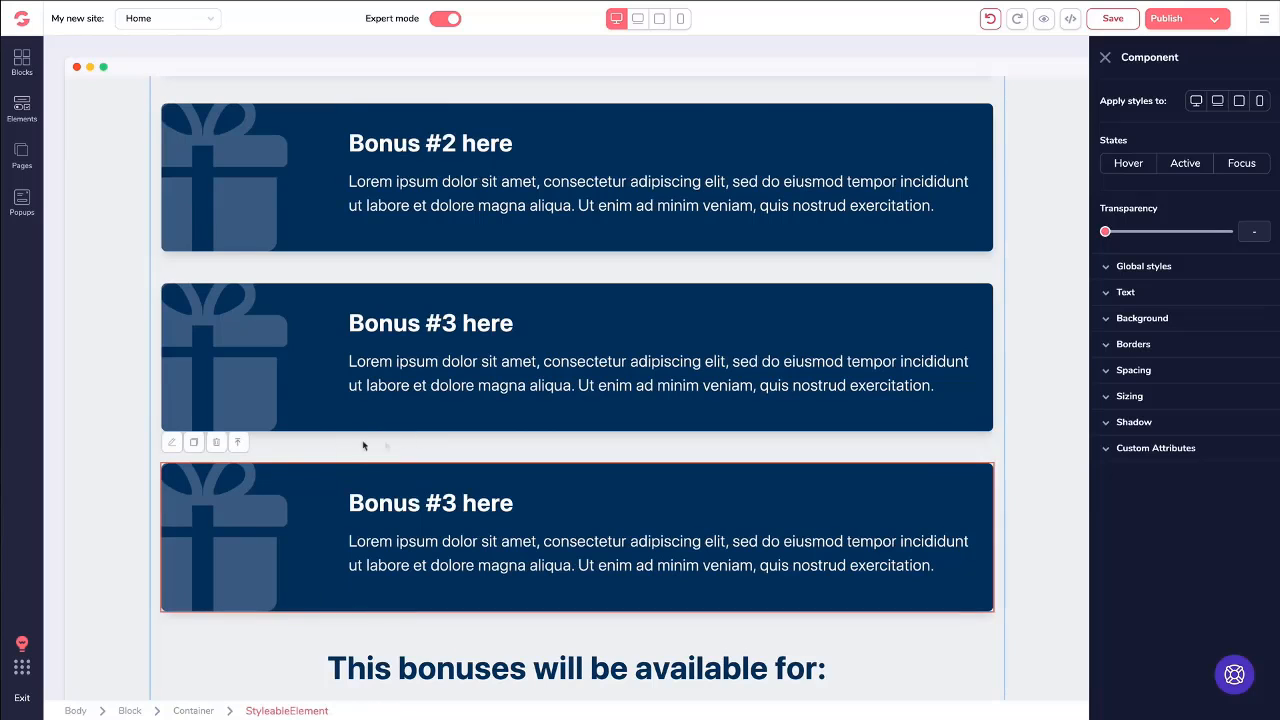
left_click(218, 443)
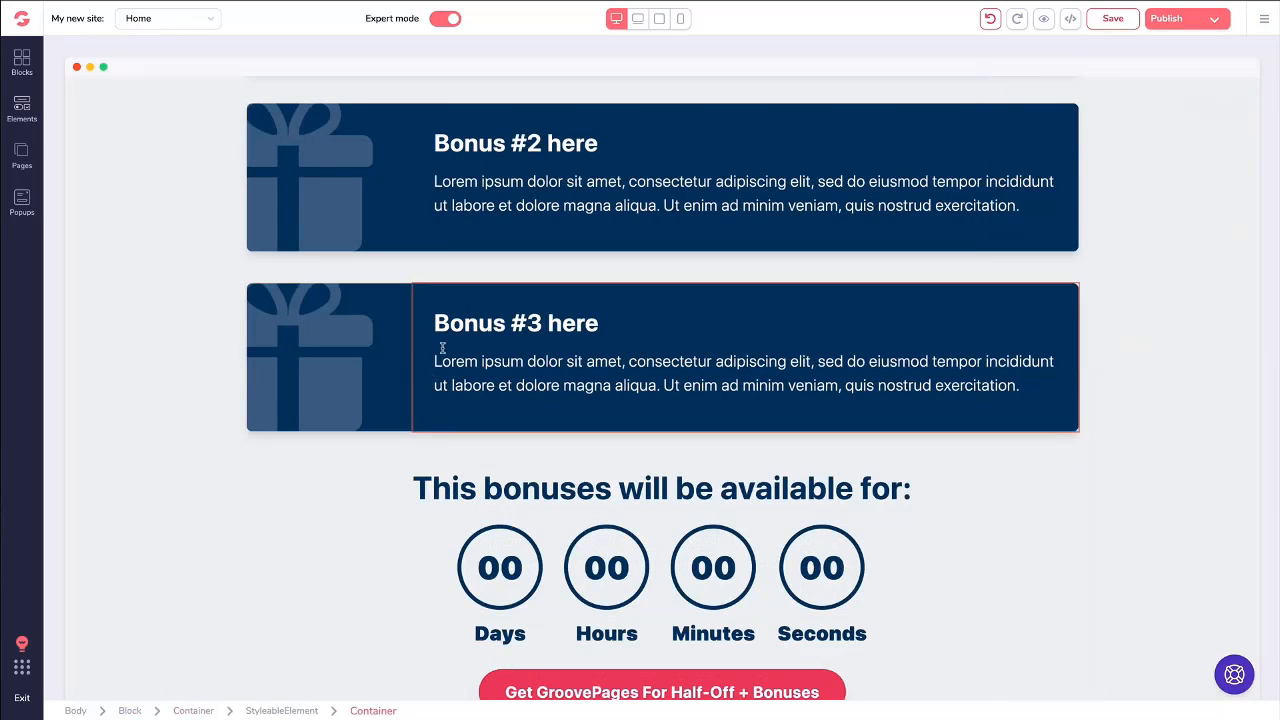
- Select the entire "Headline right here" block with the text and builder image, and duplicate it
scroll(447, 336, "down", 2)
scroll(447, 336, "down", 7)
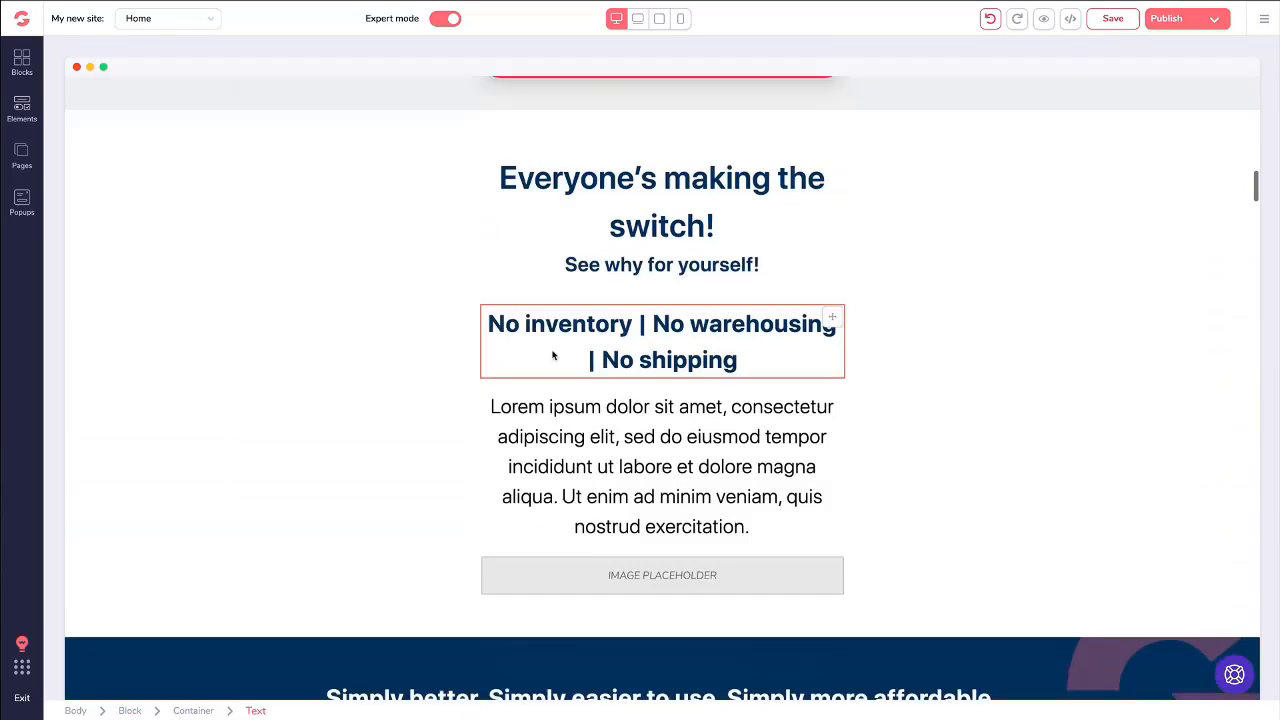
scroll(407, 363, "down", 2)
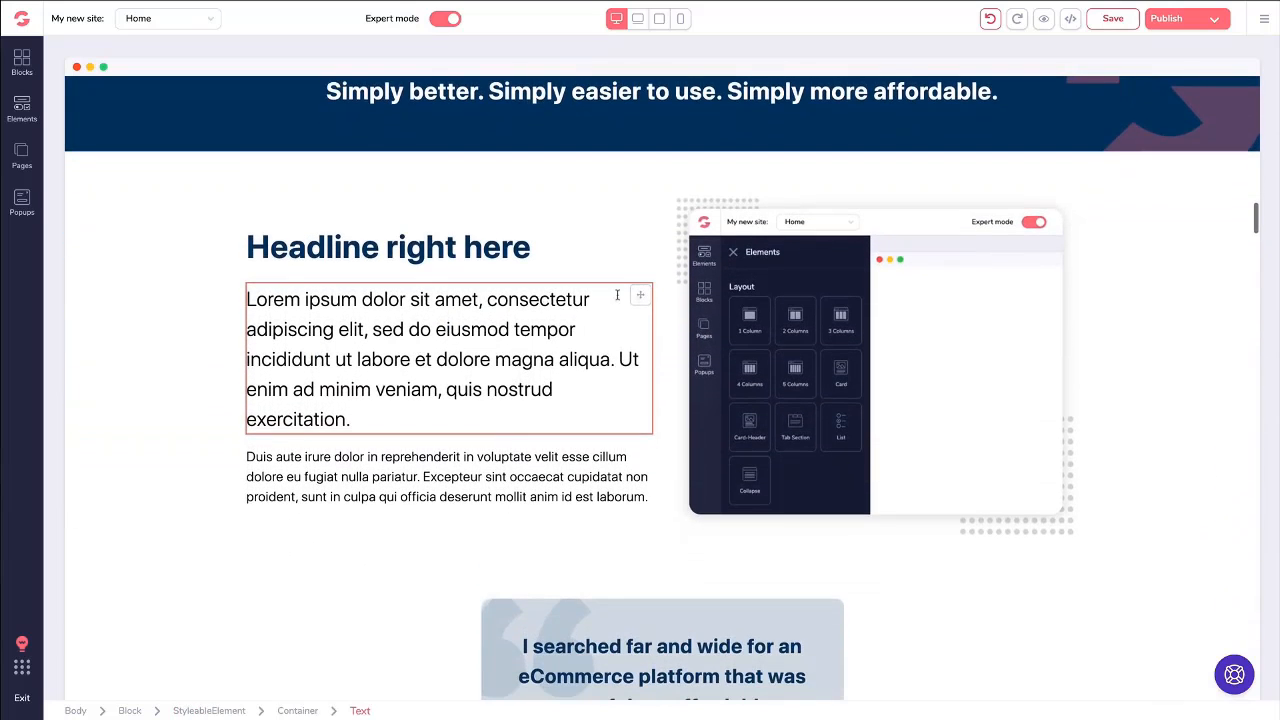
left_click(760, 313)
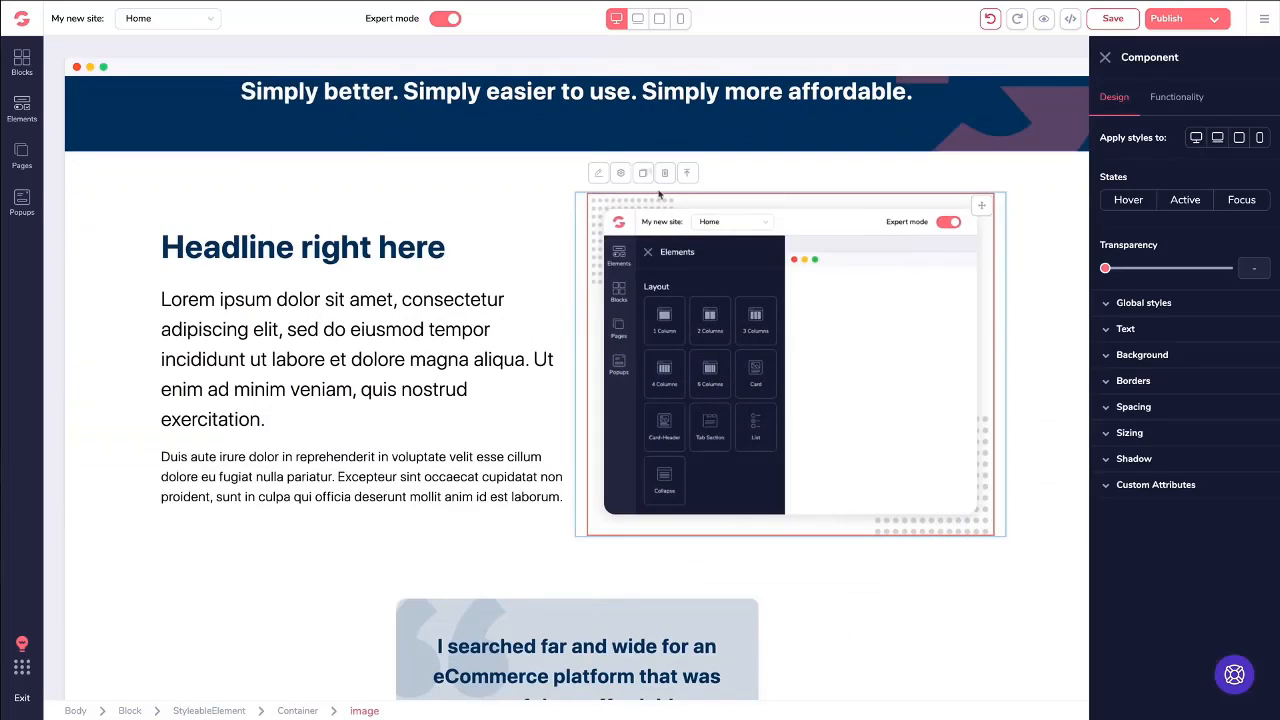
left_click(308, 248)
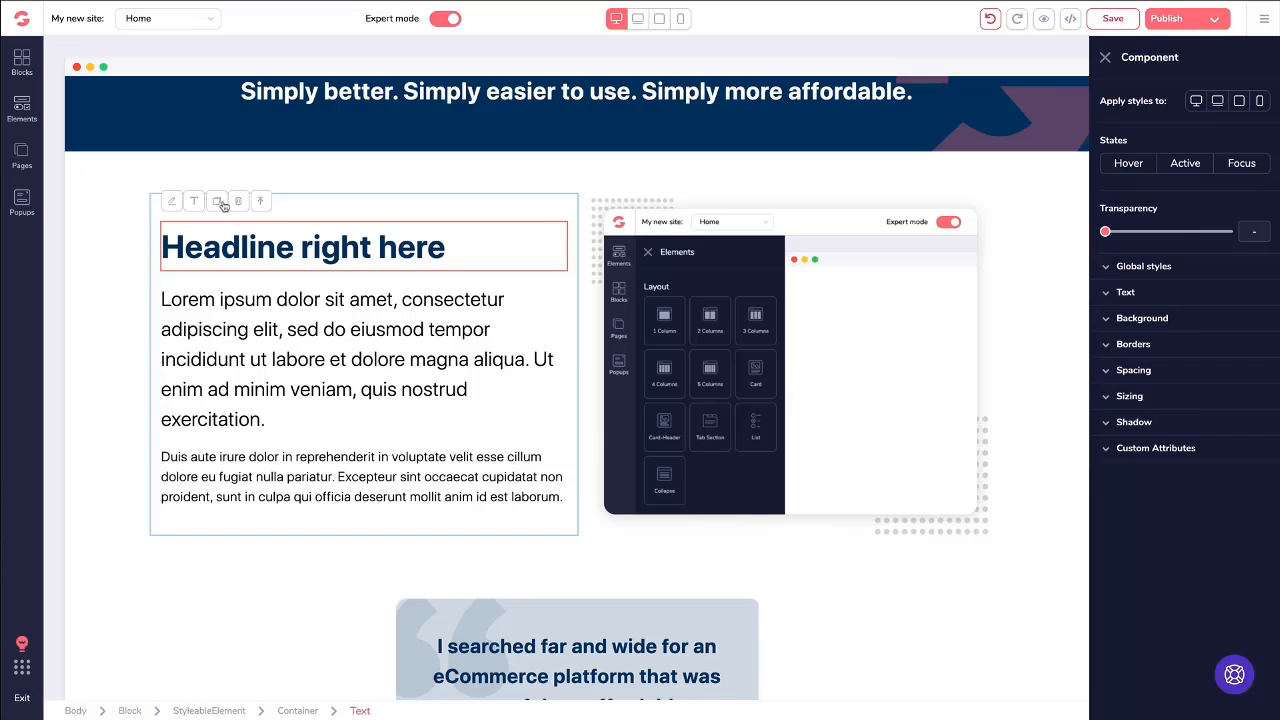
scroll(318, 361, "down", 1)
scroll(123, 289, "up", 1)
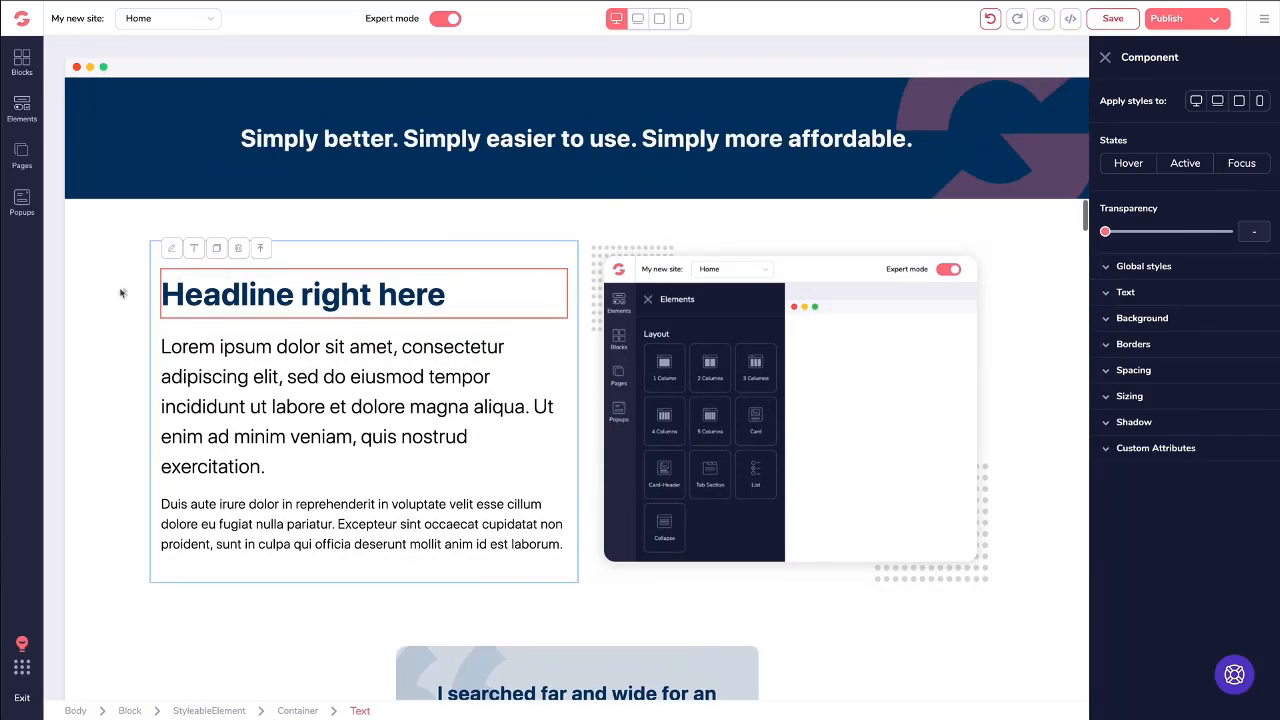
left_click(113, 267)
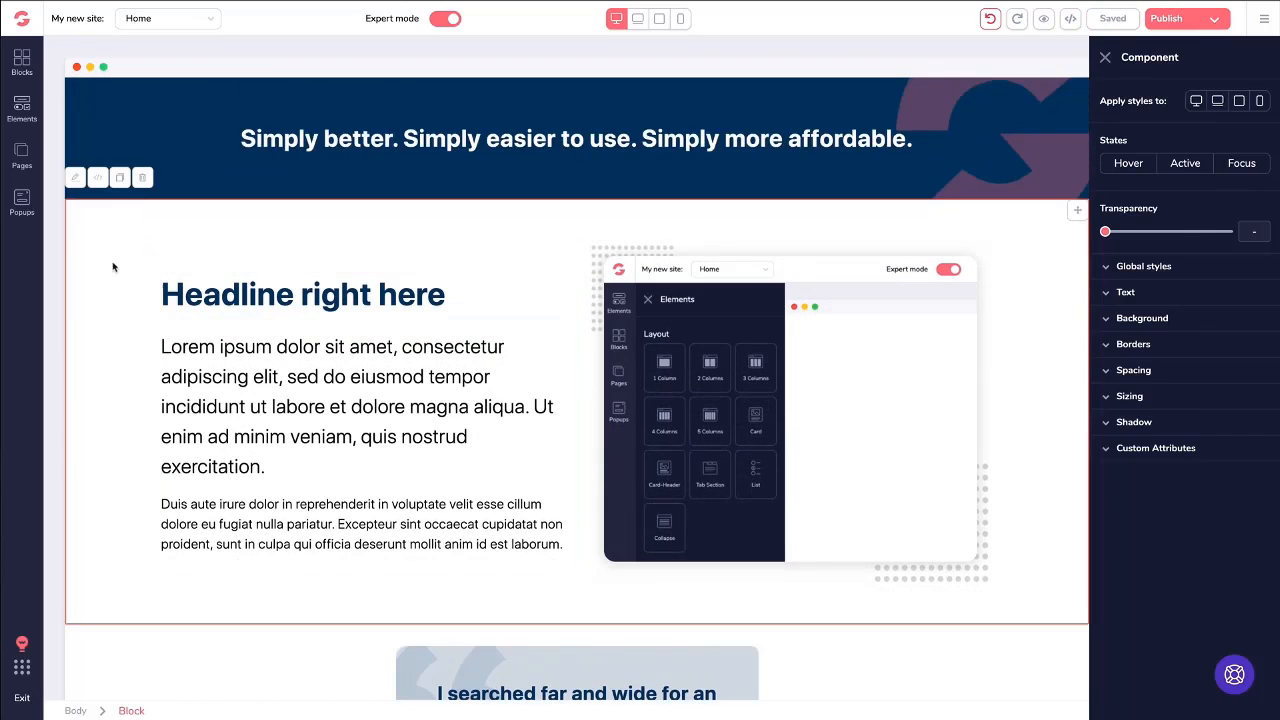
left_click(120, 180)
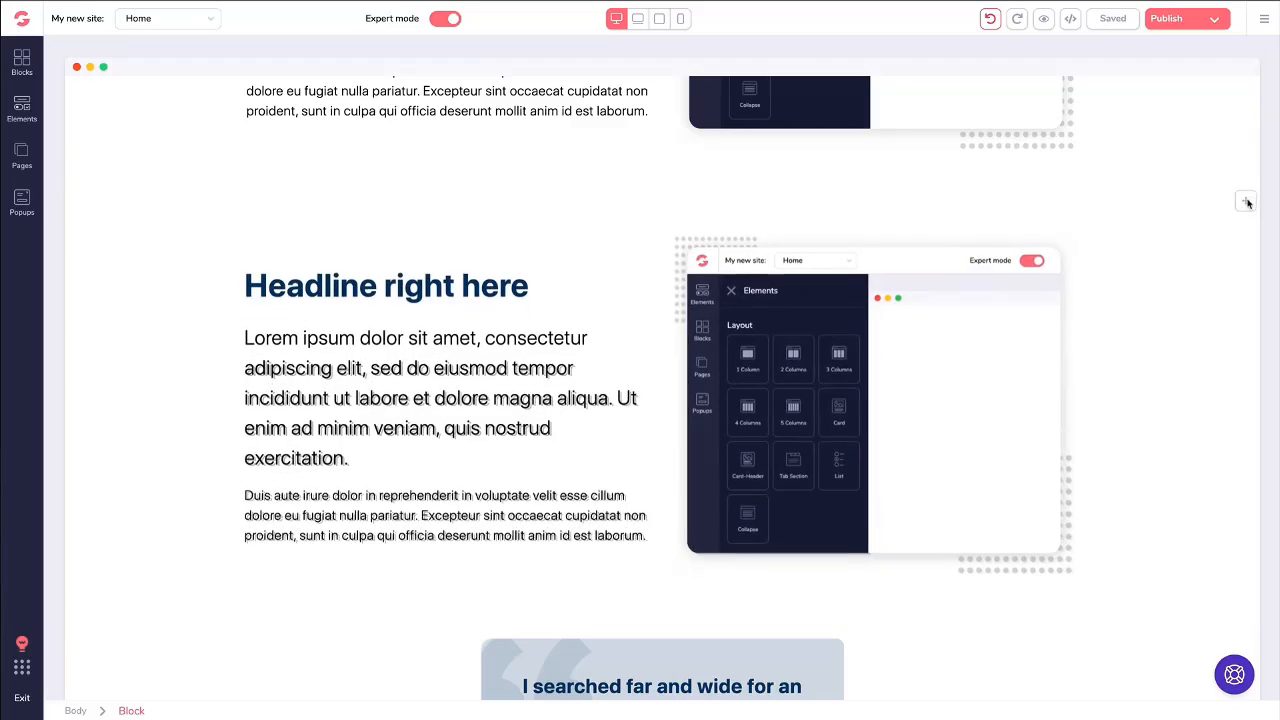
- Delete the duplicated "Headline right here" block
left_click(129, 230)
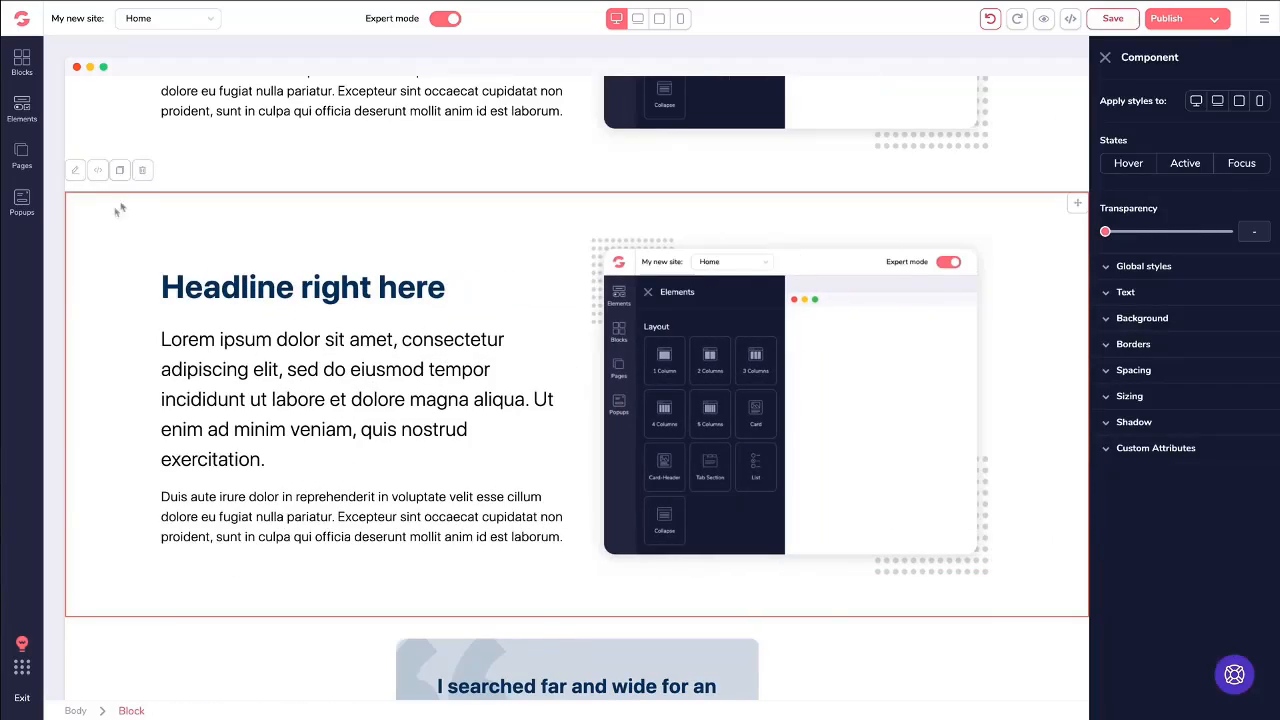
left_click(146, 181)
scroll(295, 260, "up", 15)
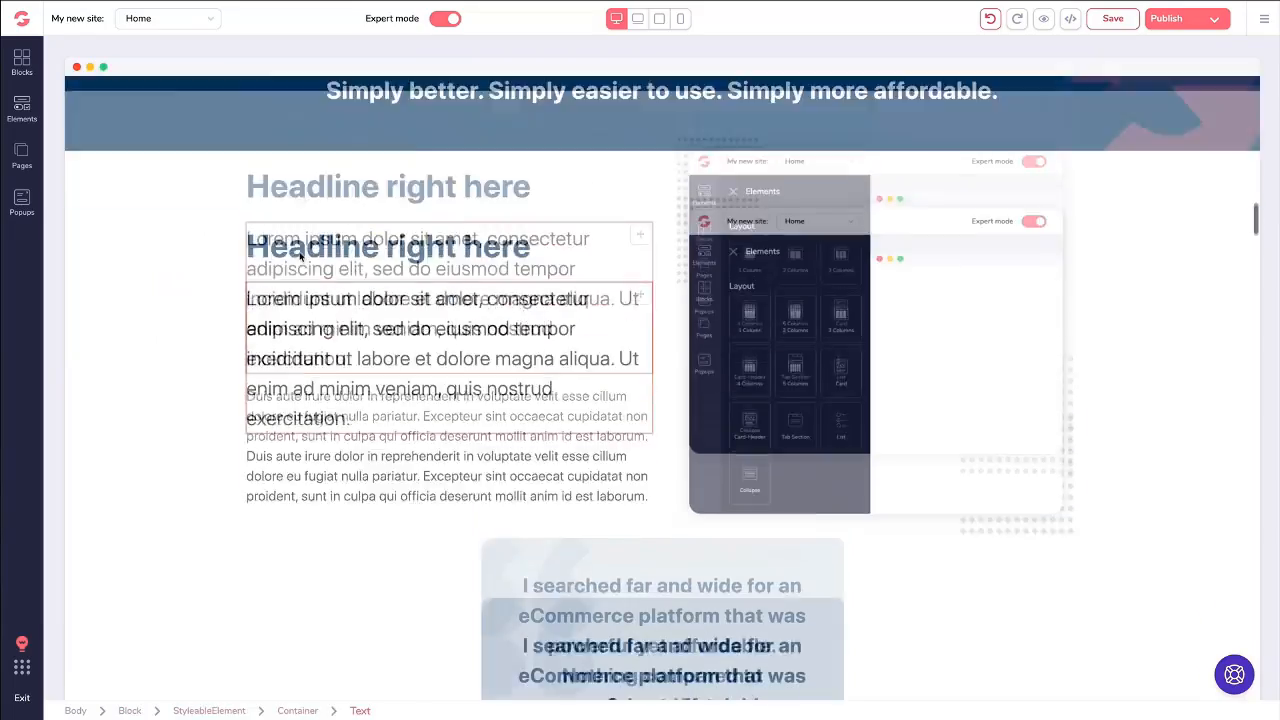
- Open the hero headline for text editing and examine its text color, size and font options
scroll(299, 258, "up", 10)
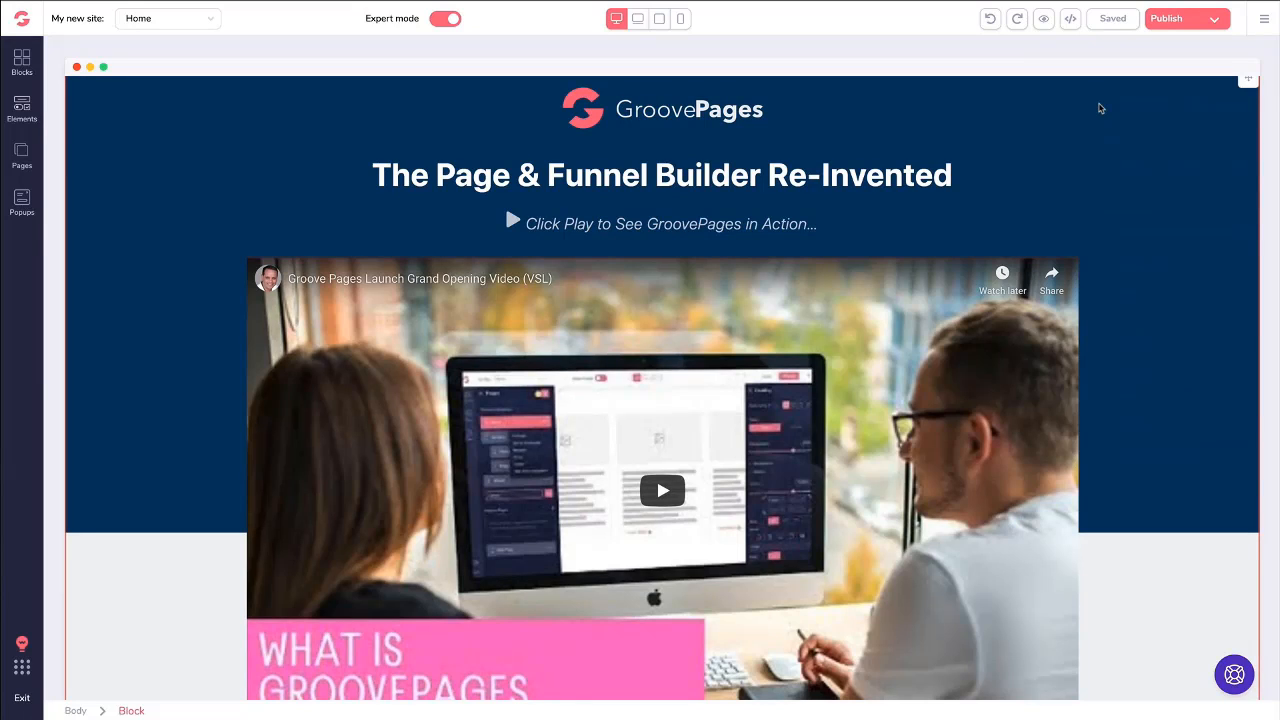
left_click(514, 175)
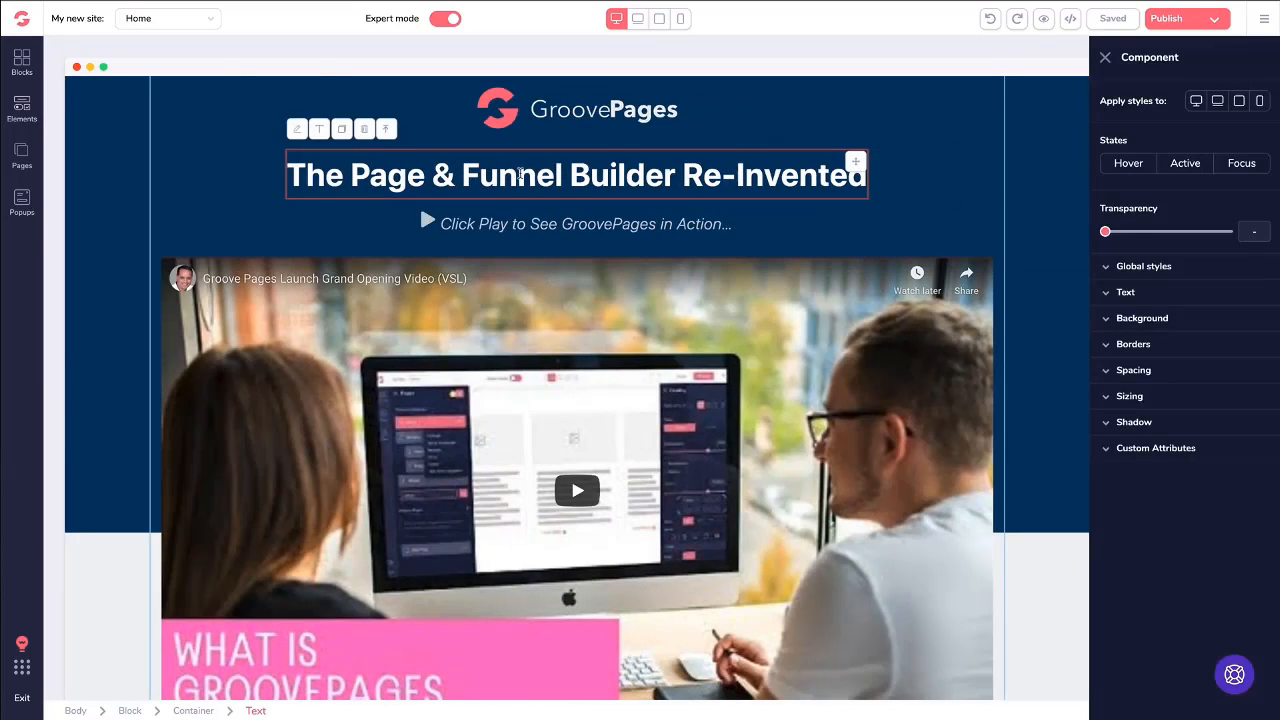
left_click(318, 131)
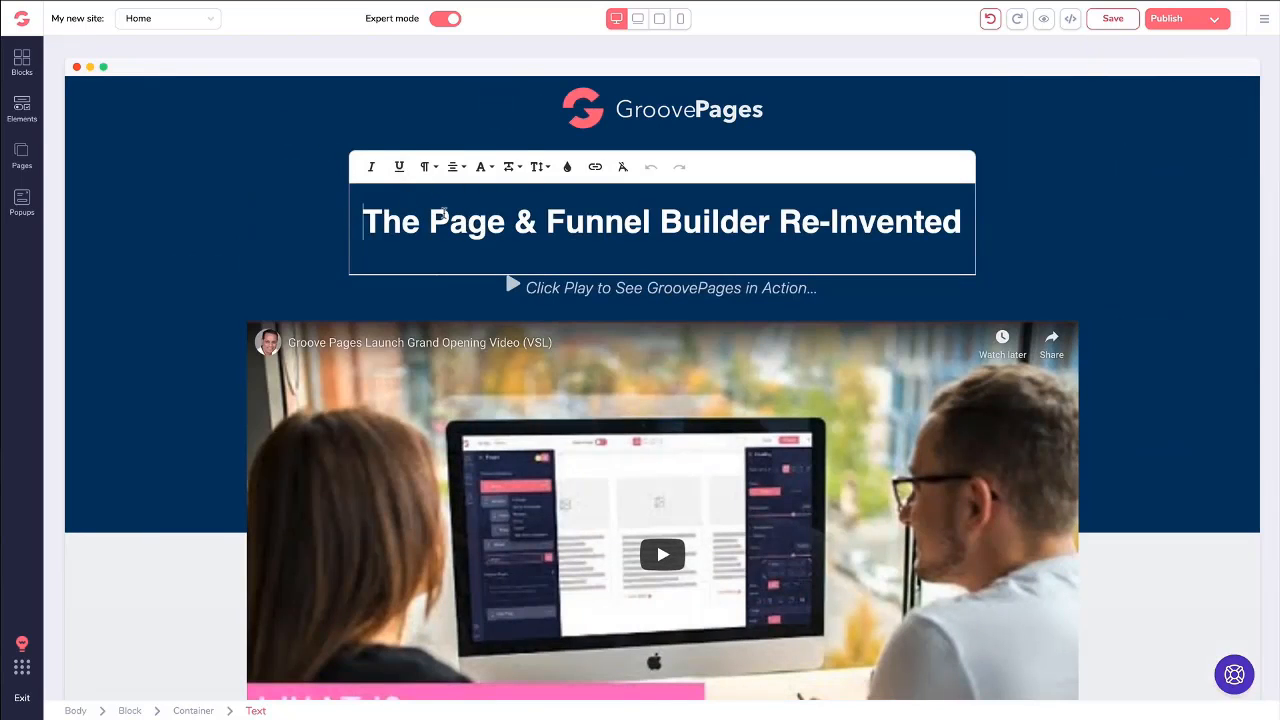
left_click(567, 166)
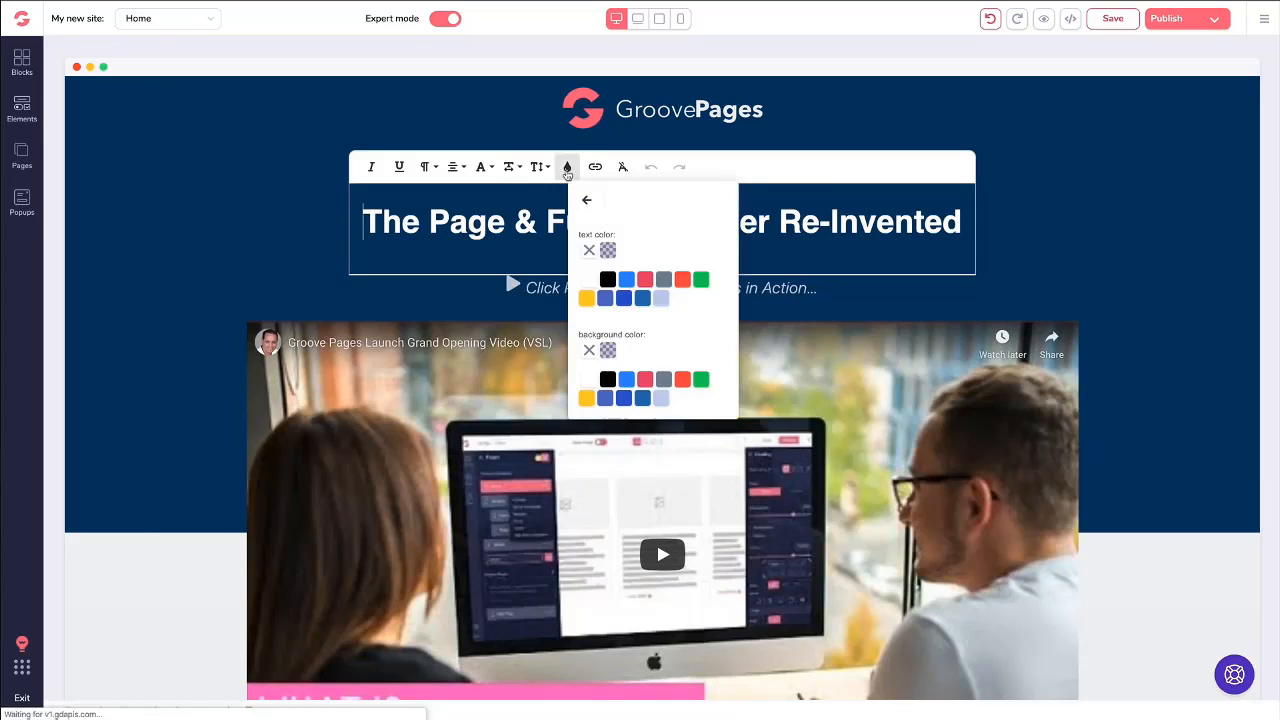
left_click(586, 200)
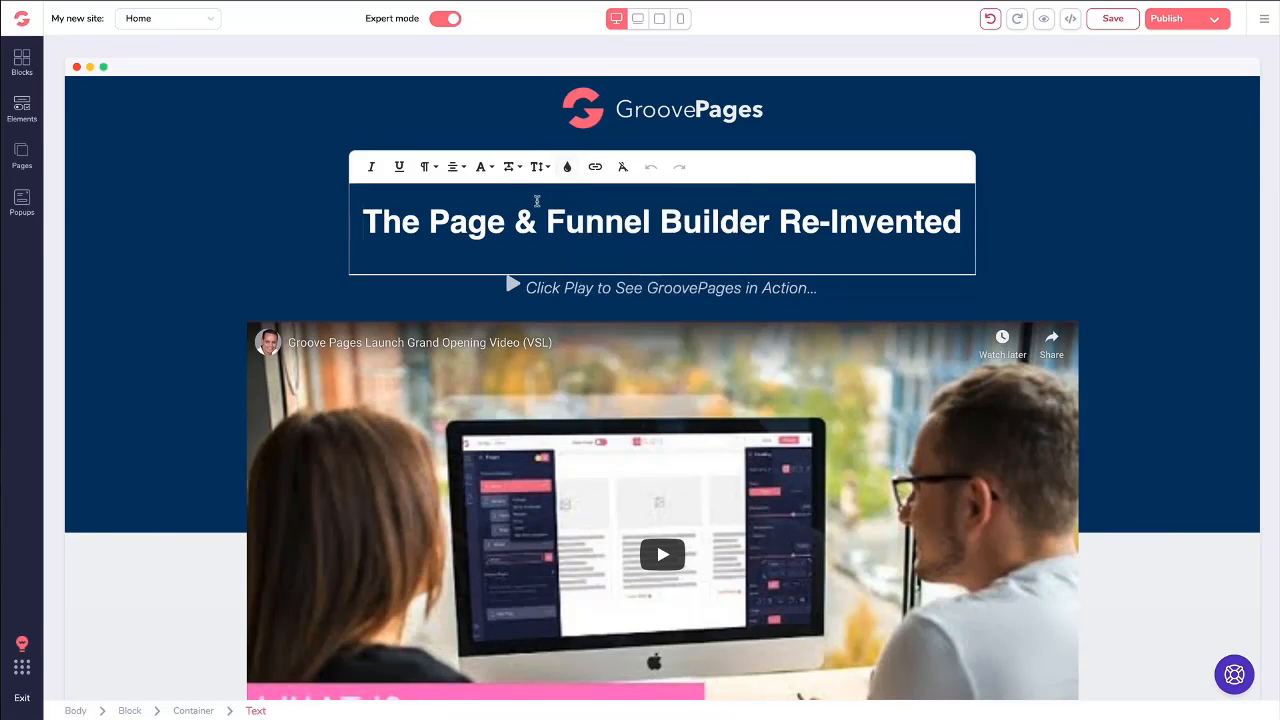
left_click(541, 167)
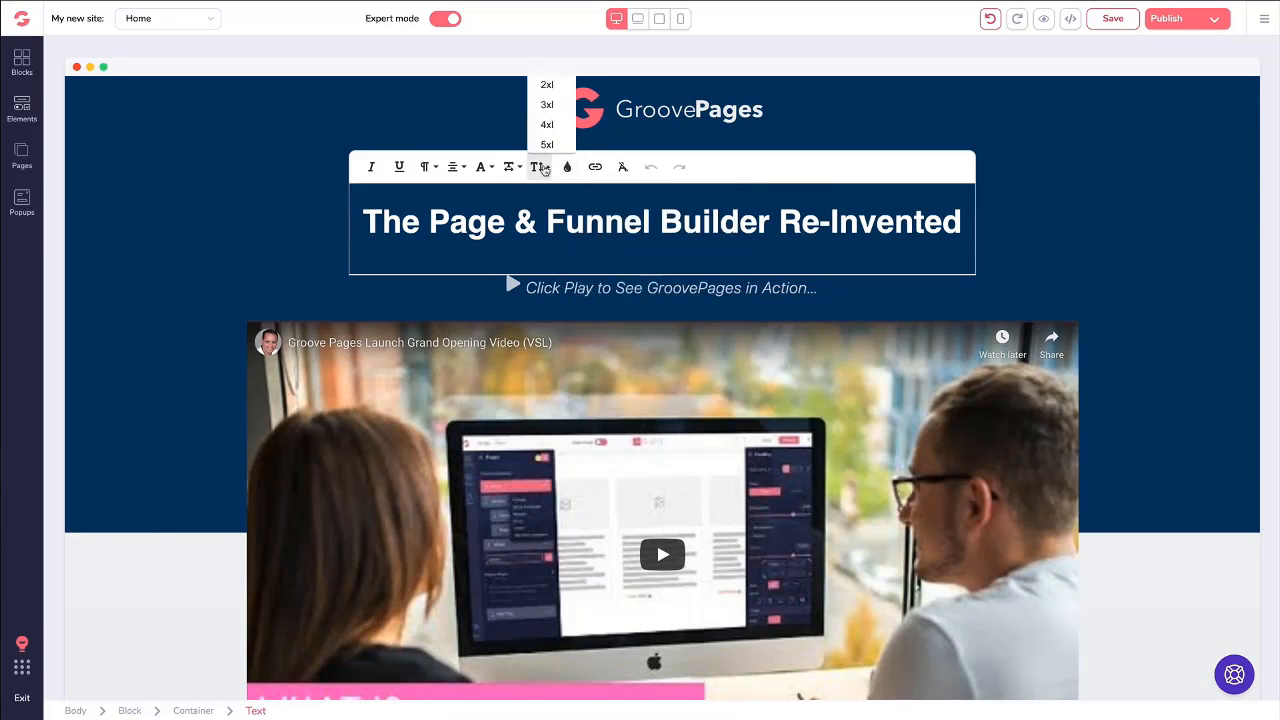
left_click(545, 169)
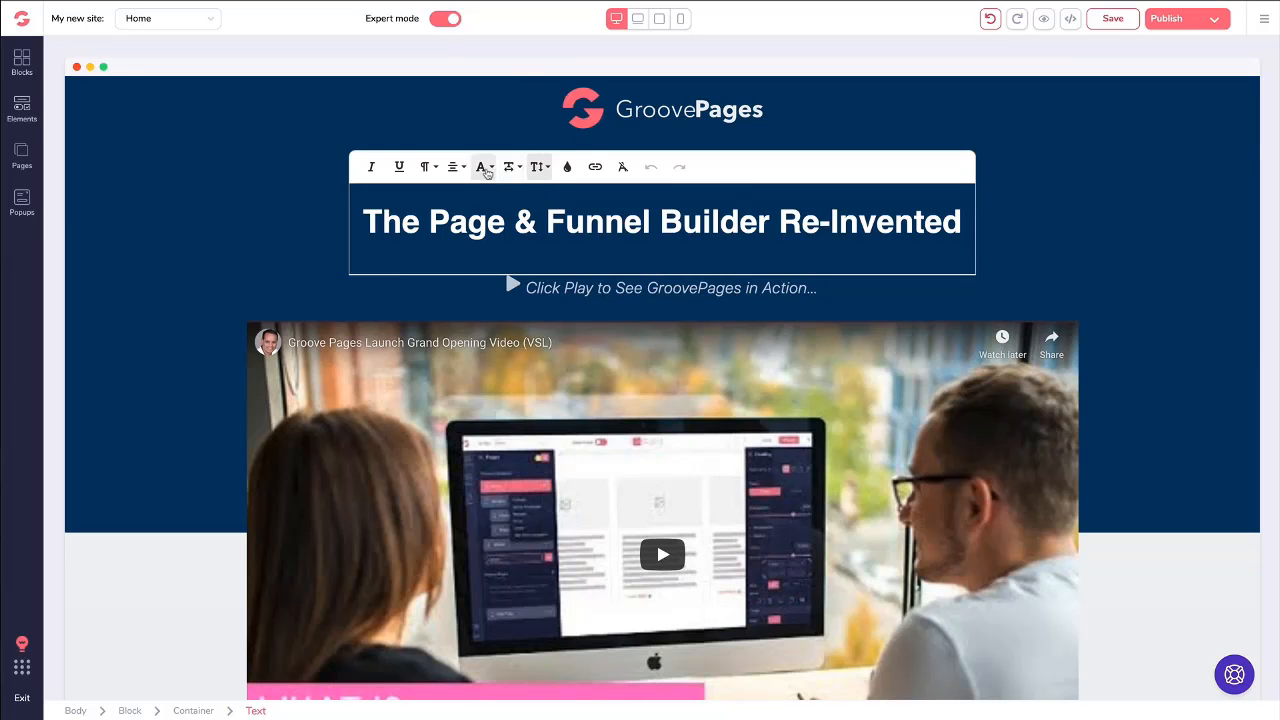
left_click(481, 167)
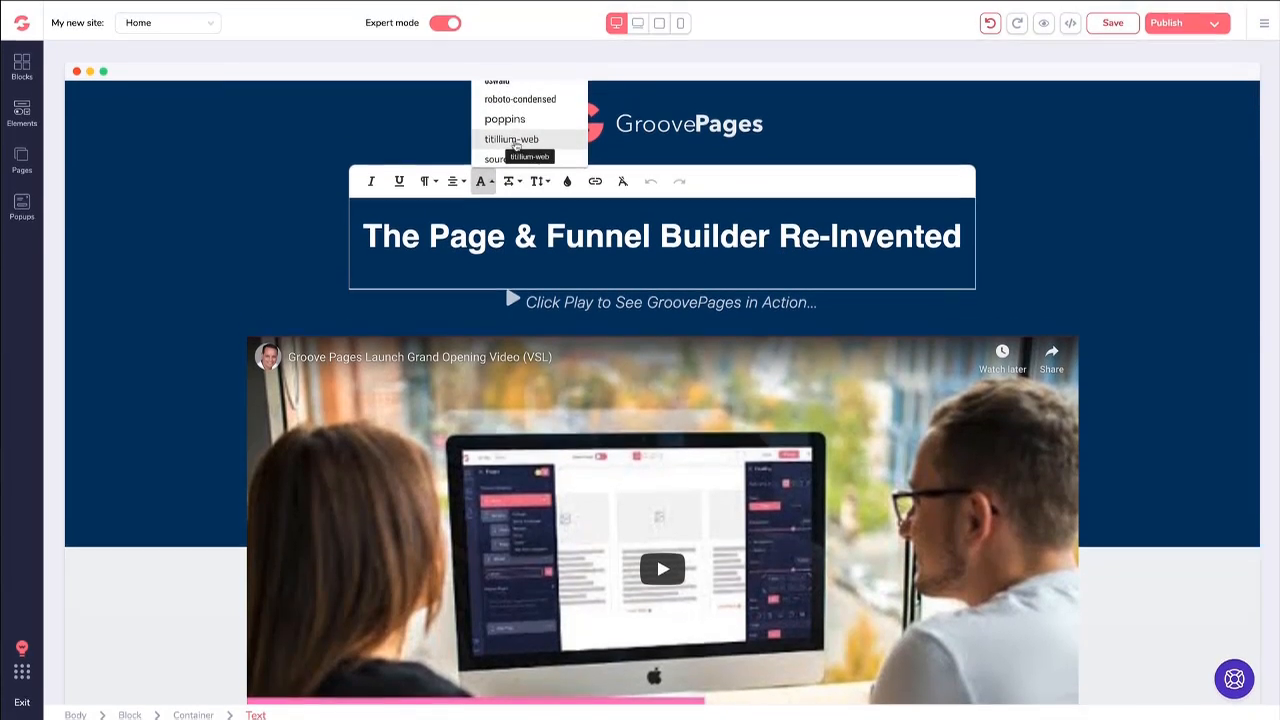
scroll(516, 146, "down", 5)
scroll(514, 147, "up", 5)
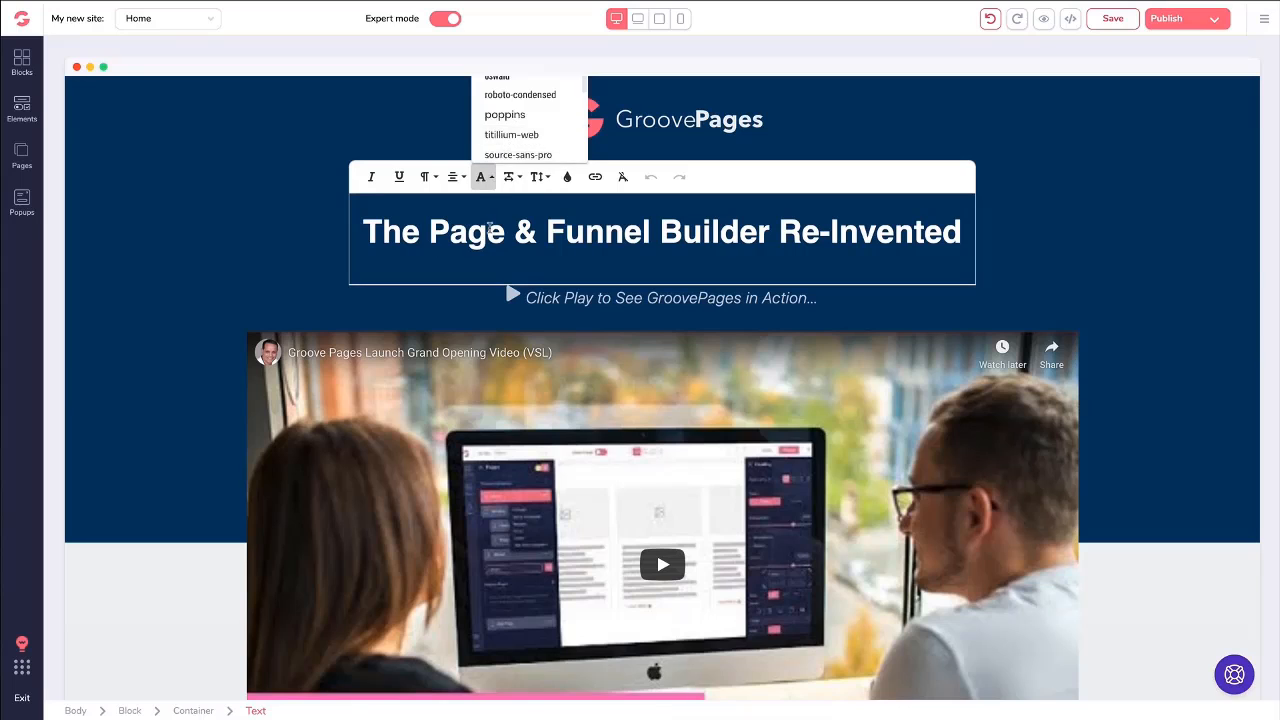
left_click(489, 229)
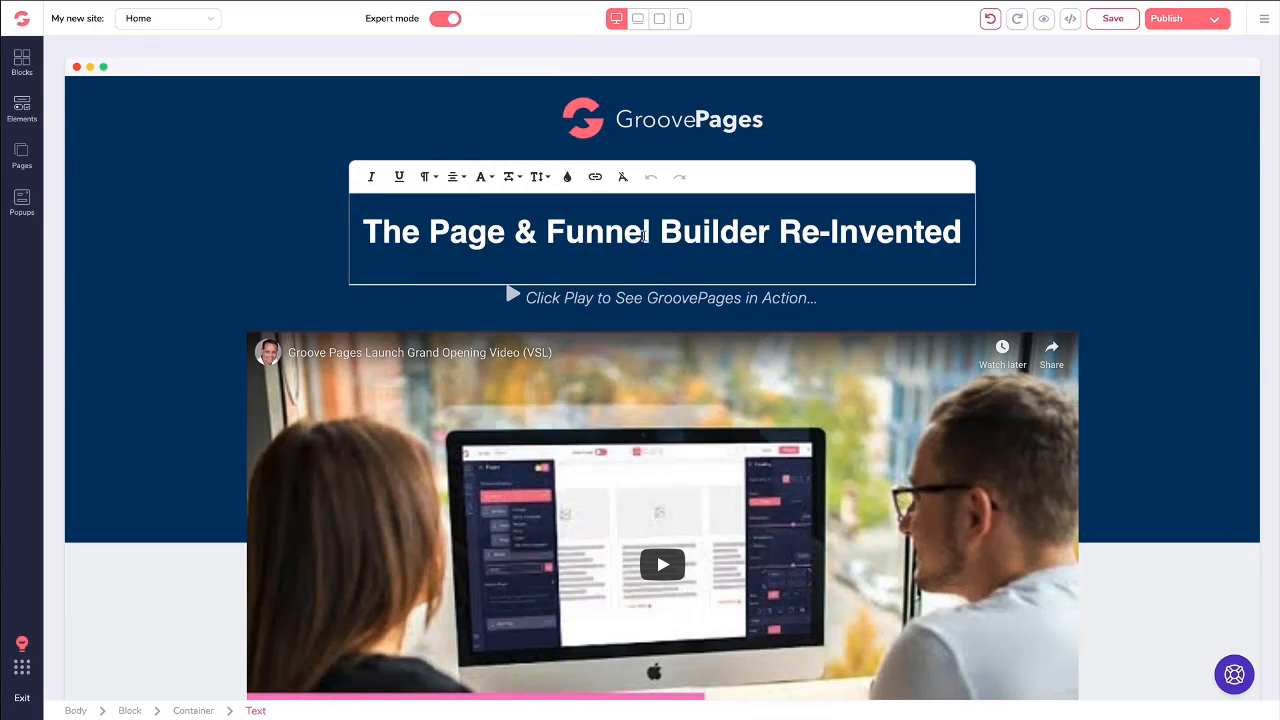
- Replace the word "Funnel" in the hero headline with "Hello World"
left_click_drag(653, 234, 549, 234)
type("Hellow")
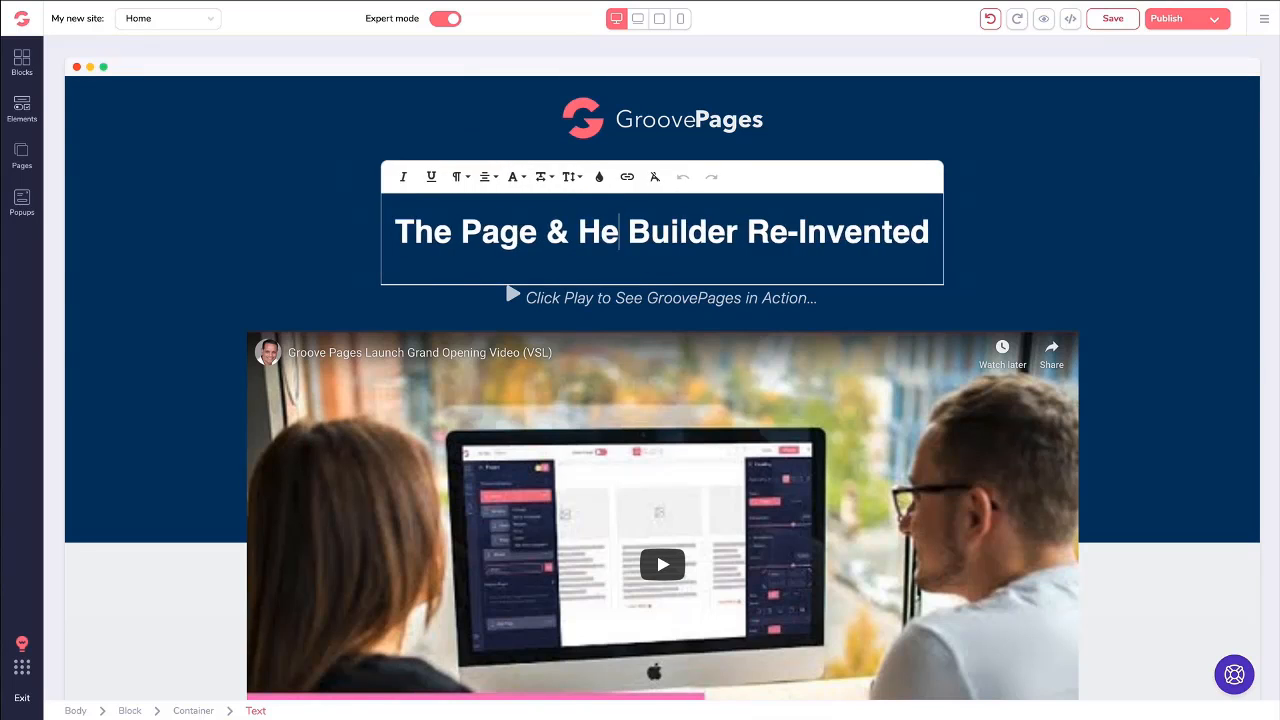
key("BackSpace")
type("World")
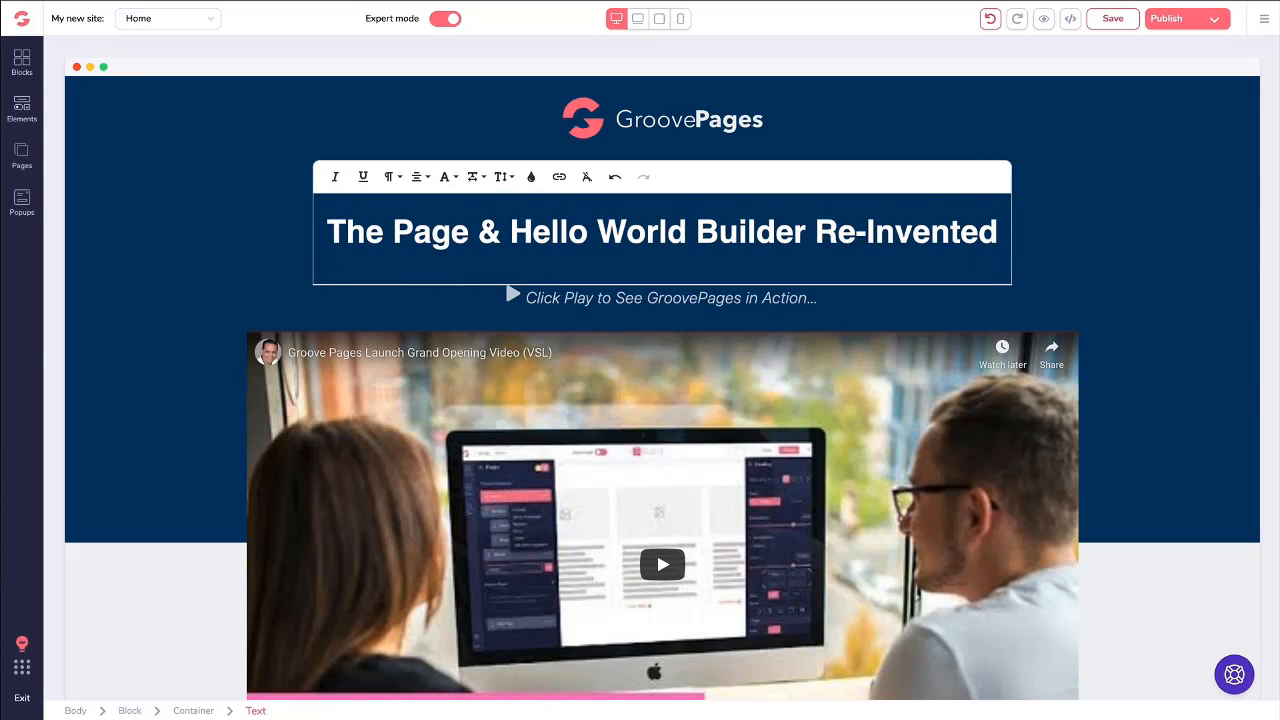
- Undo the wording change in the hero headline and leave text editing
key("ctrl+z")
key("ctrl+z")
key("ctrl+z")
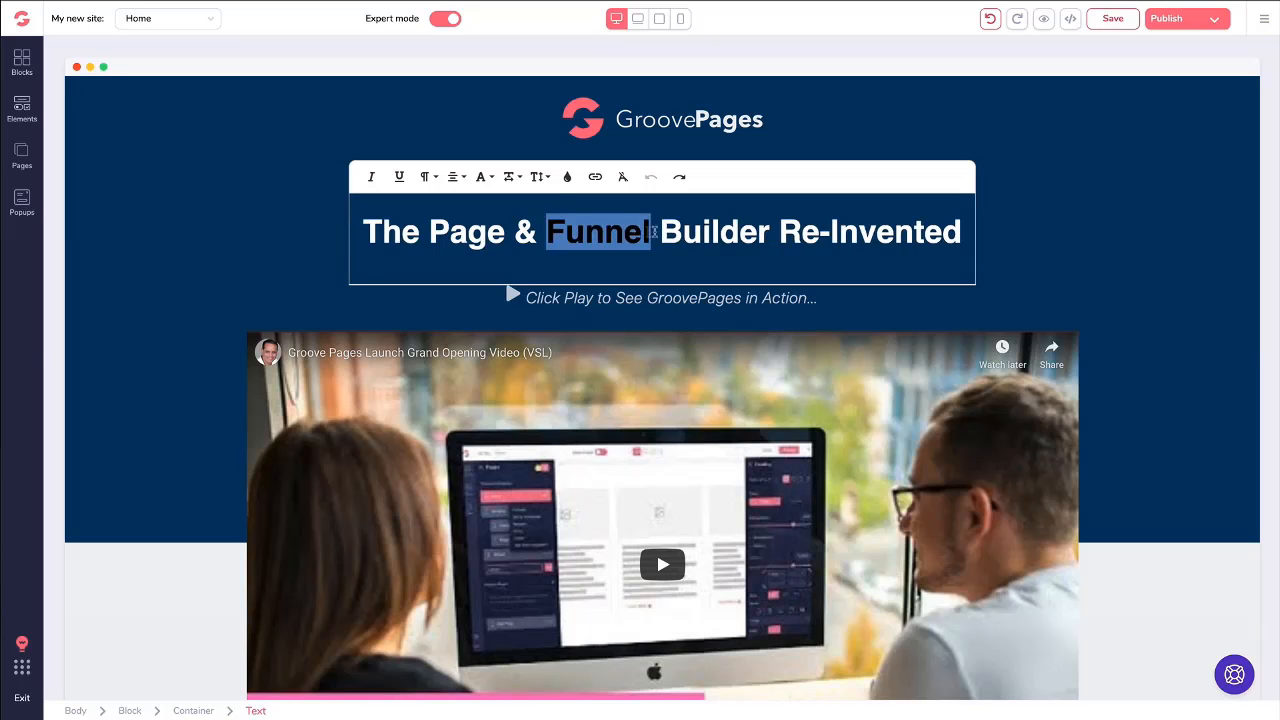
left_click(655, 231)
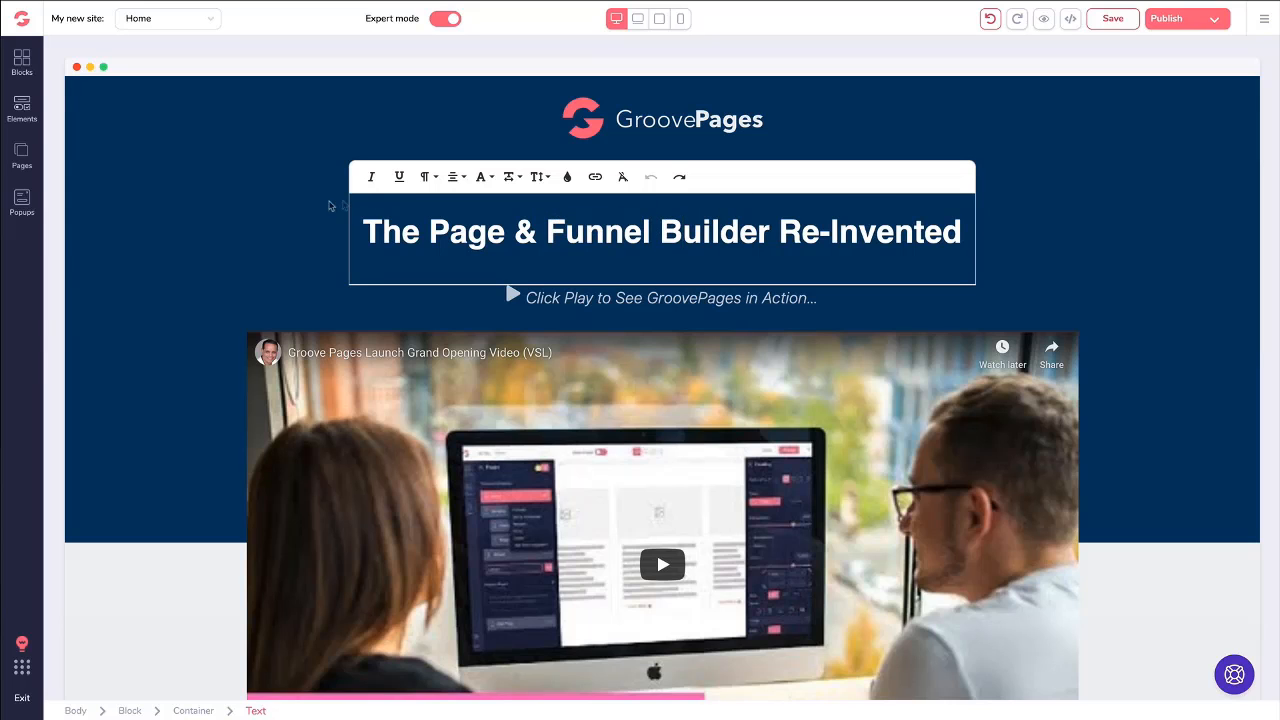
left_click(329, 205)
- Select the hero headline and examine the fonts available in its text style settings
left_click(443, 188)
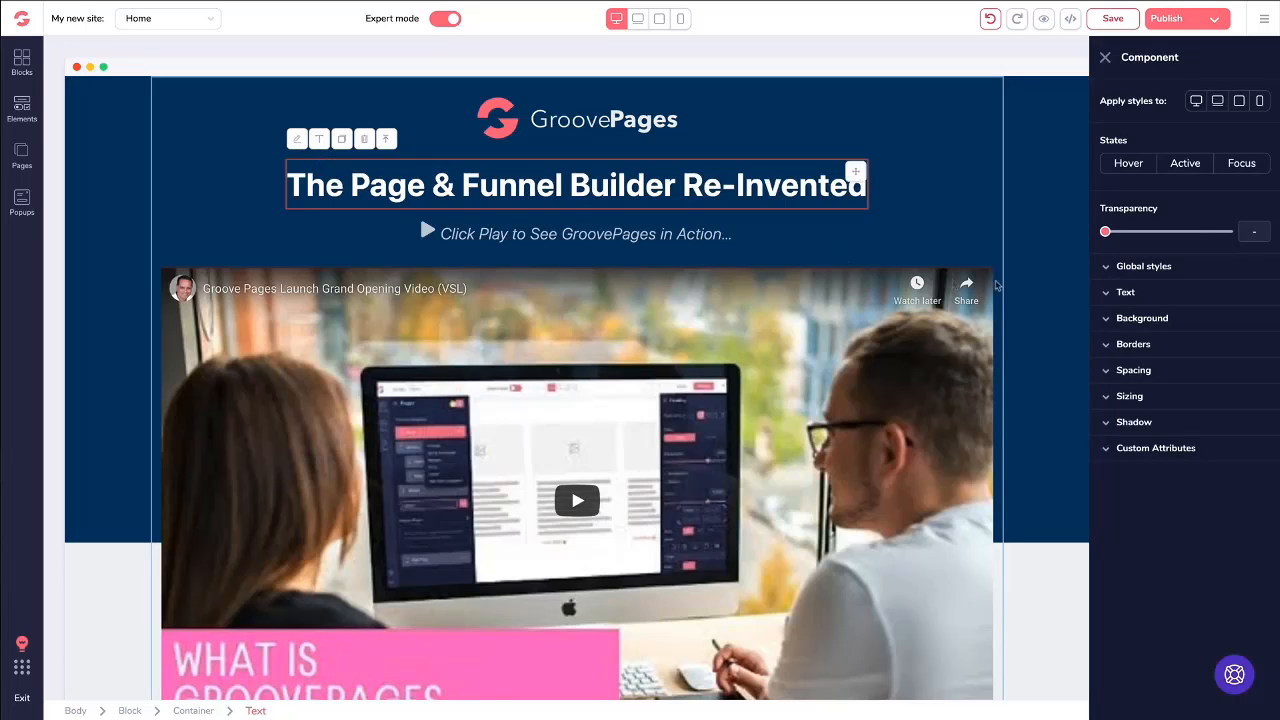
left_click(1110, 293)
left_click(1155, 320)
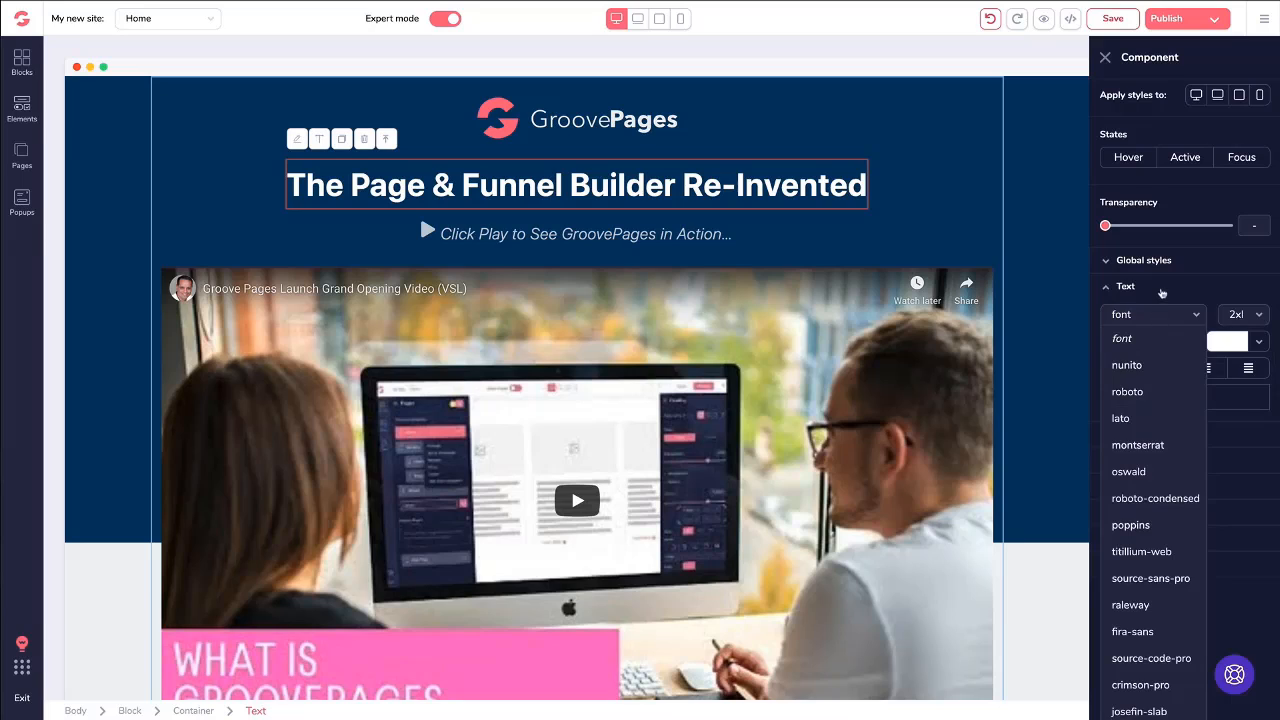
left_click(1162, 293)
left_click(1150, 295)
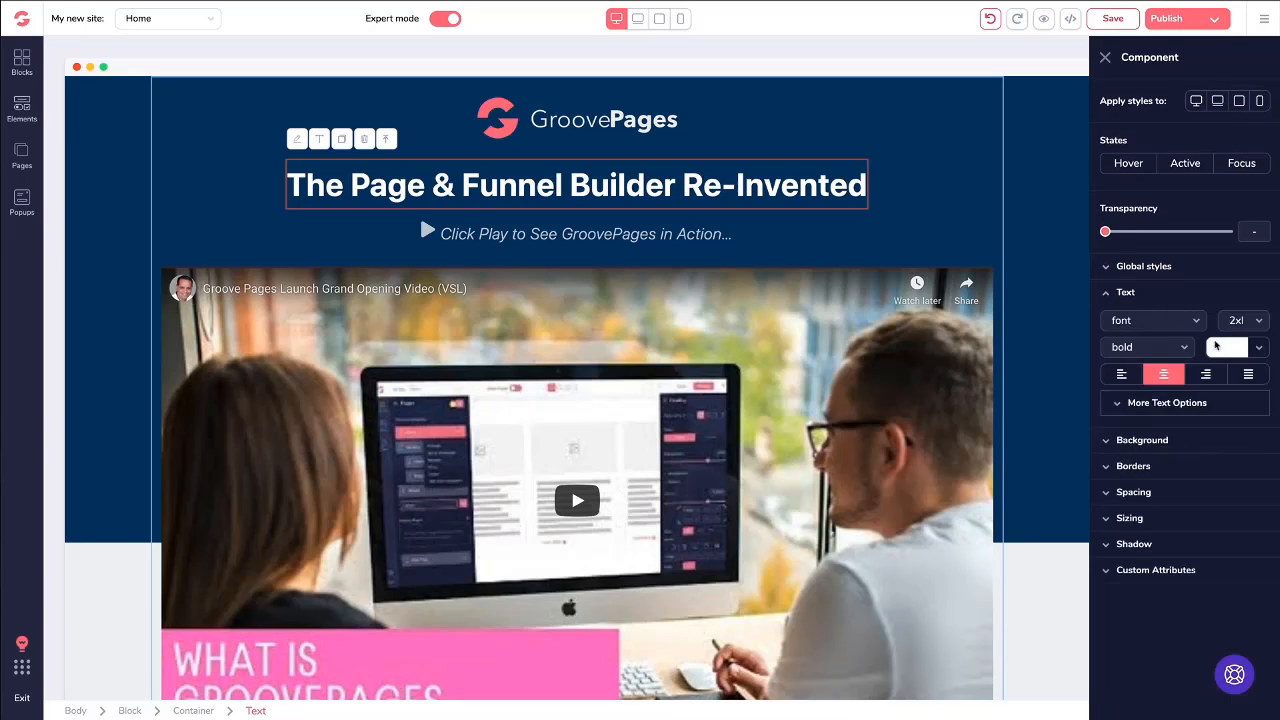
- Try the darkest red shade as the hero headline's text color and undo the change
left_click(1217, 346)
mouse_move(1161, 429)
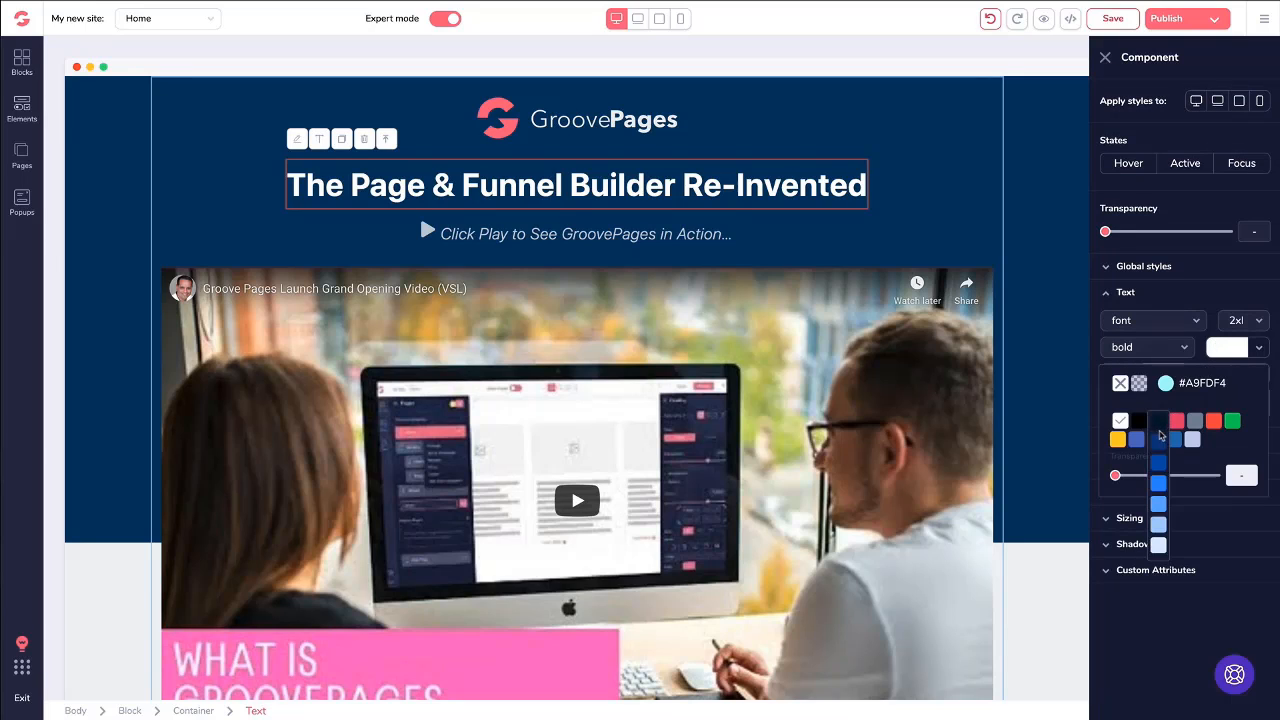
left_click(1213, 426)
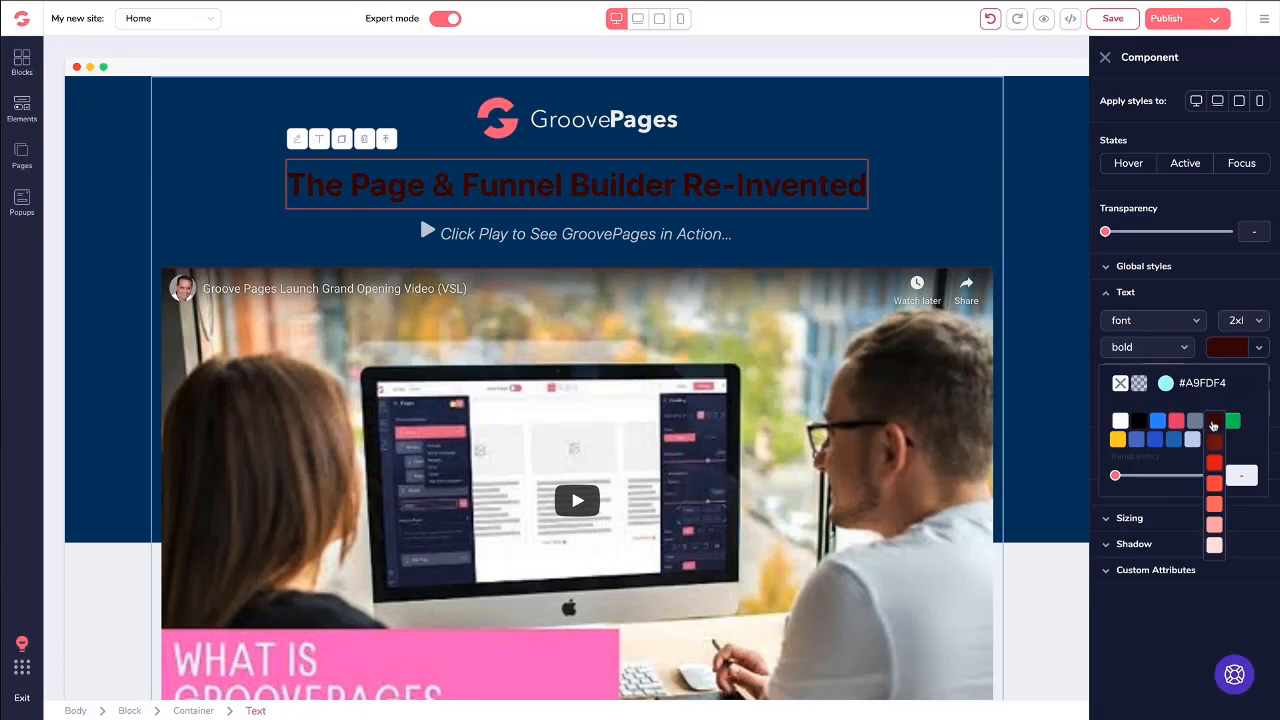
left_click(1222, 352)
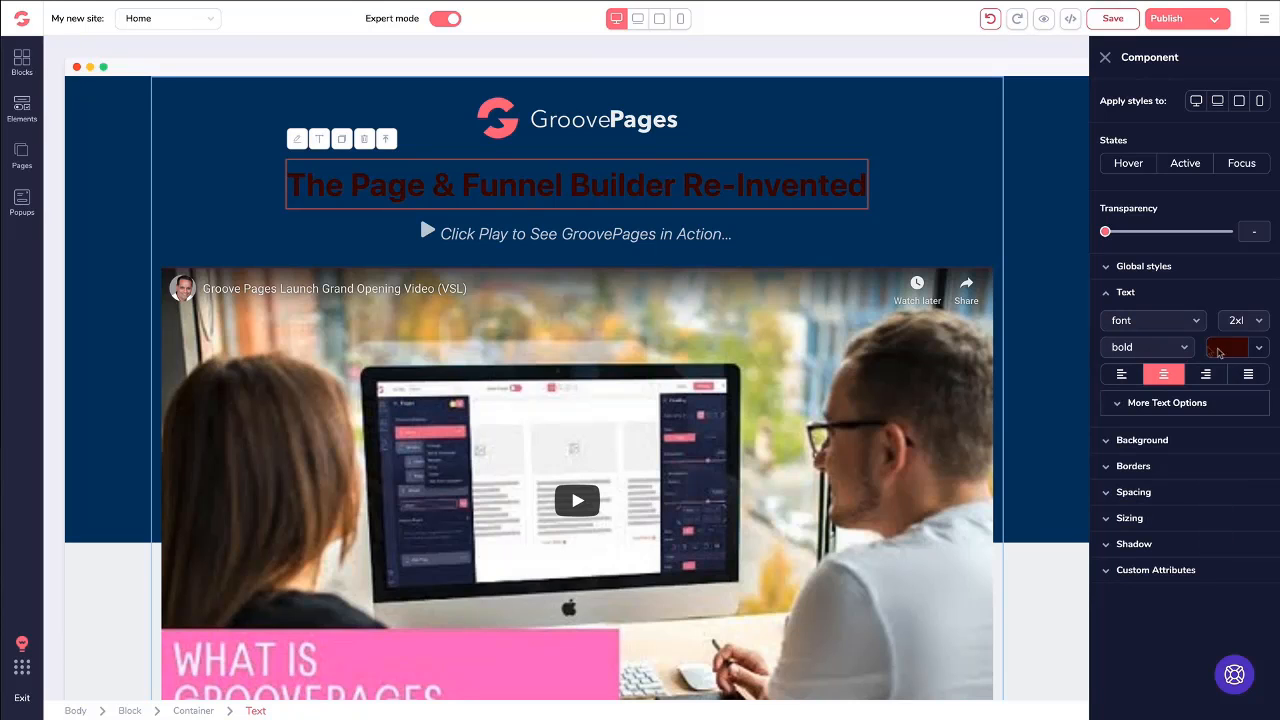
left_click(989, 20)
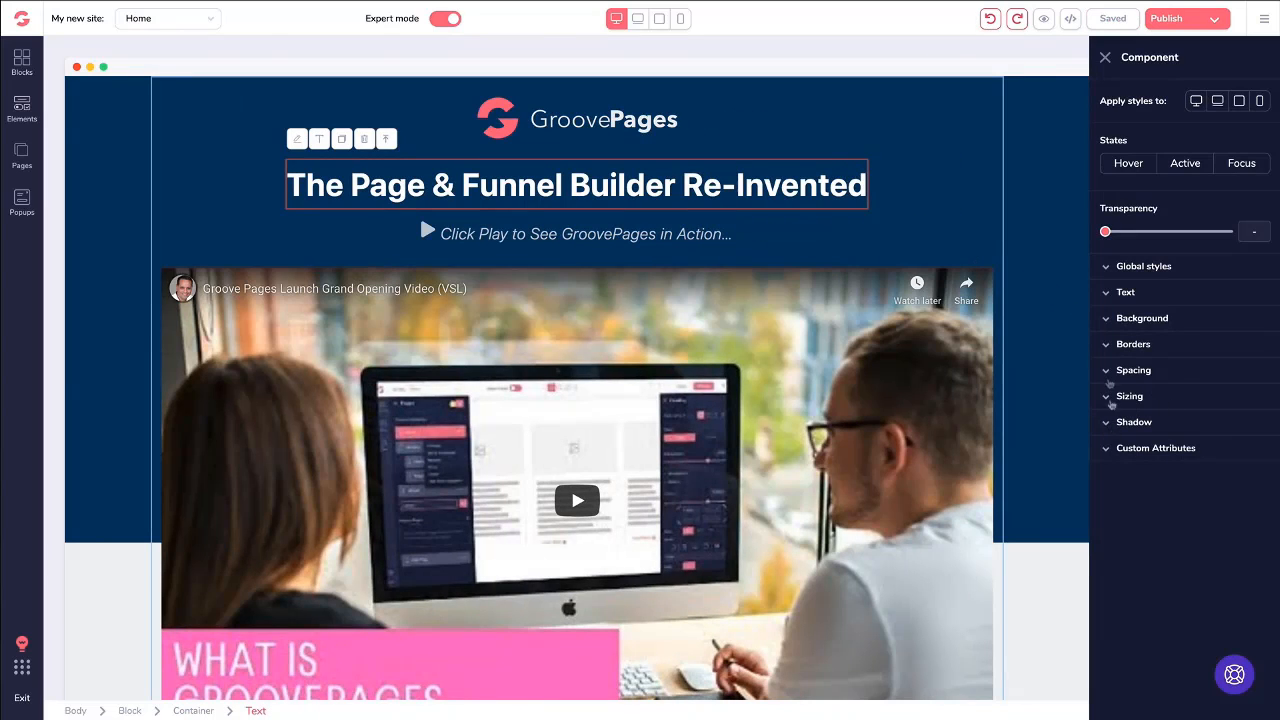
- Try left and right alignment on the hero headline, and set it back to centered
left_click(1106, 294)
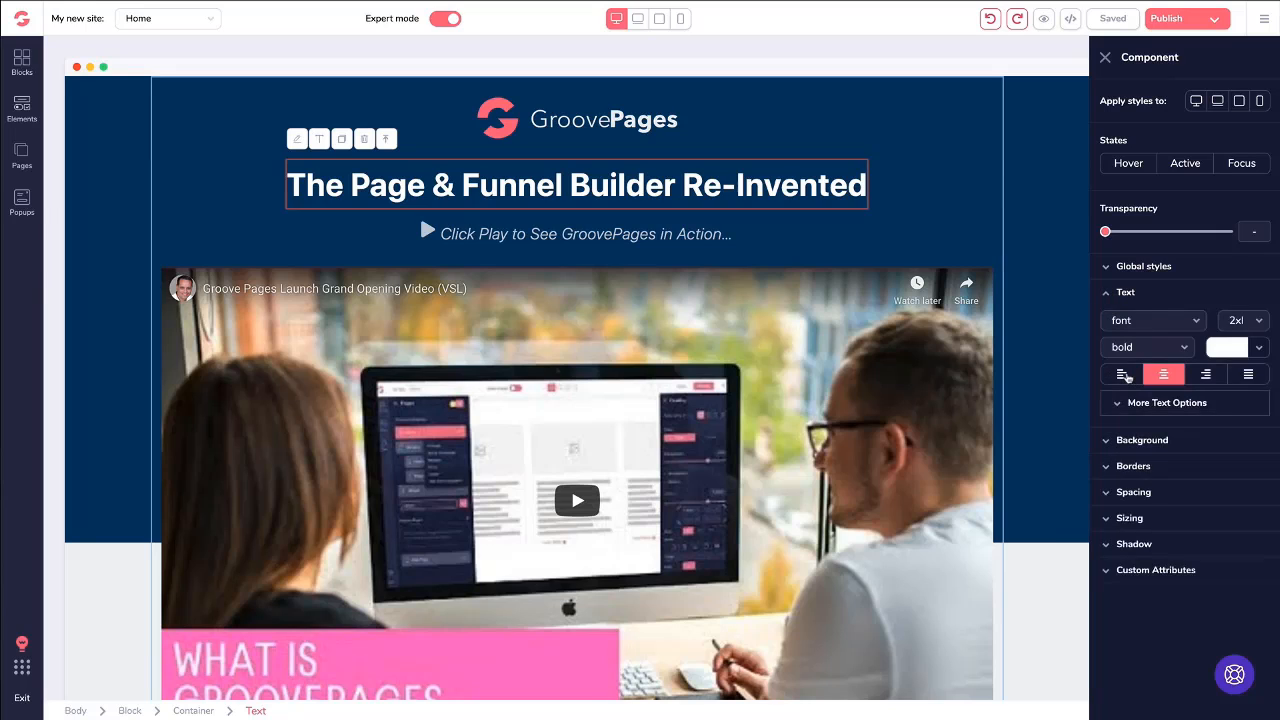
left_click(1122, 374)
left_click(1163, 374)
left_click(1204, 375)
left_click(1169, 375)
left_click(1106, 296)
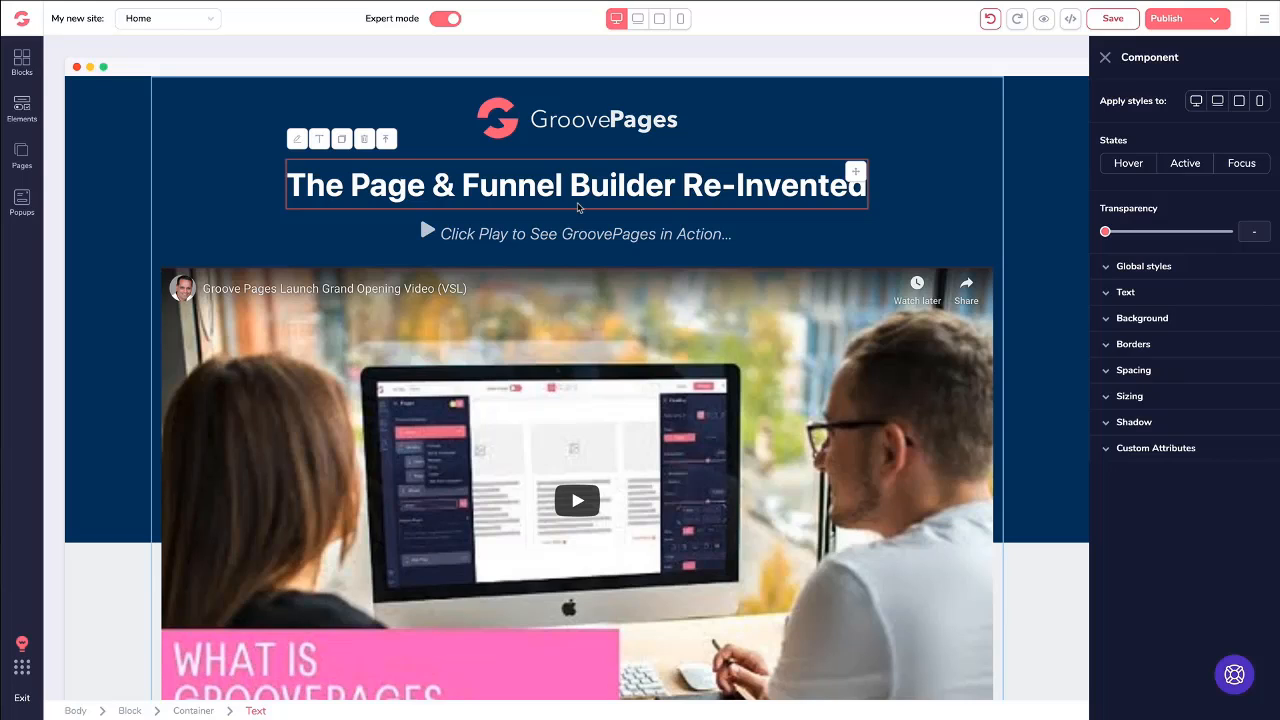
- Open the paragraph below the "Grand Opening Bonuses" heading for text editing
scroll(577, 207, "down", 8)
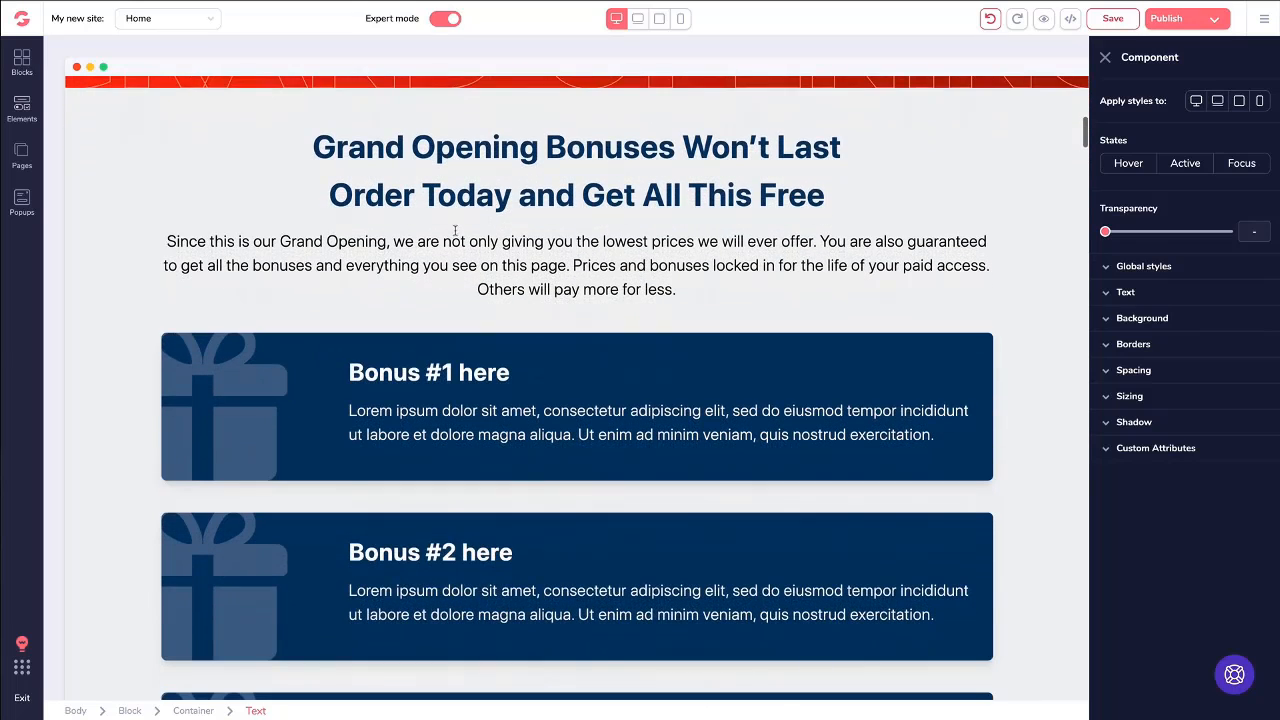
left_click(195, 208)
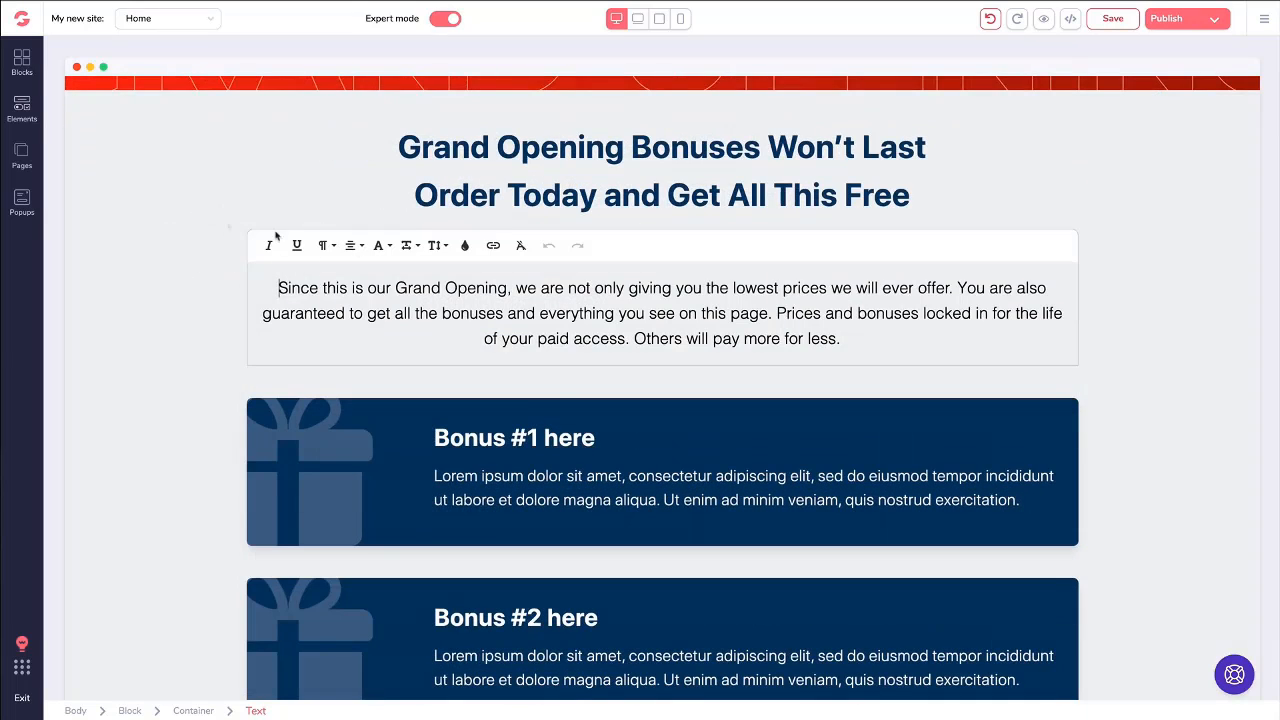